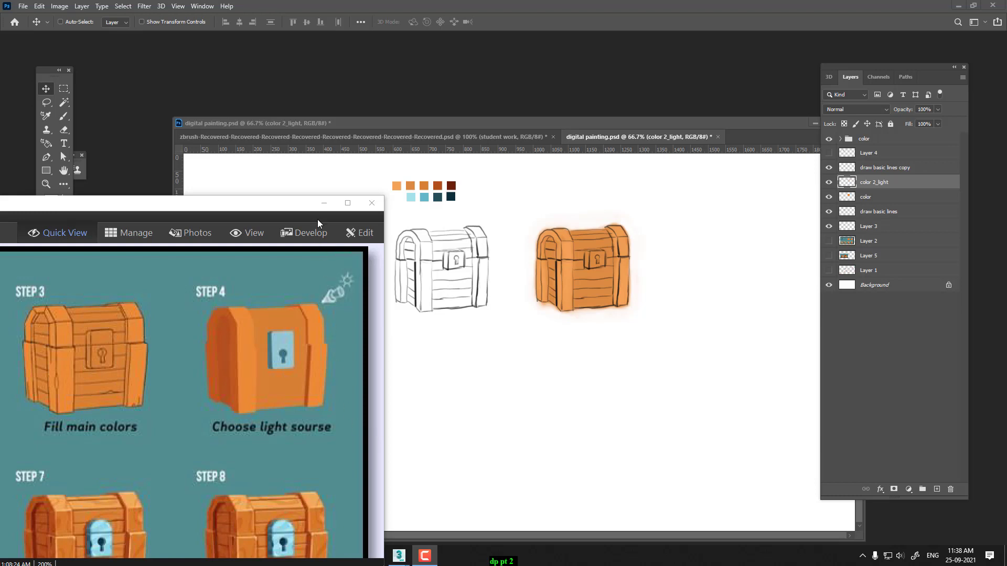
Bring the chest reference image back and reposition its window.
{"action": "left_click", "coordinate": [372, 203]}
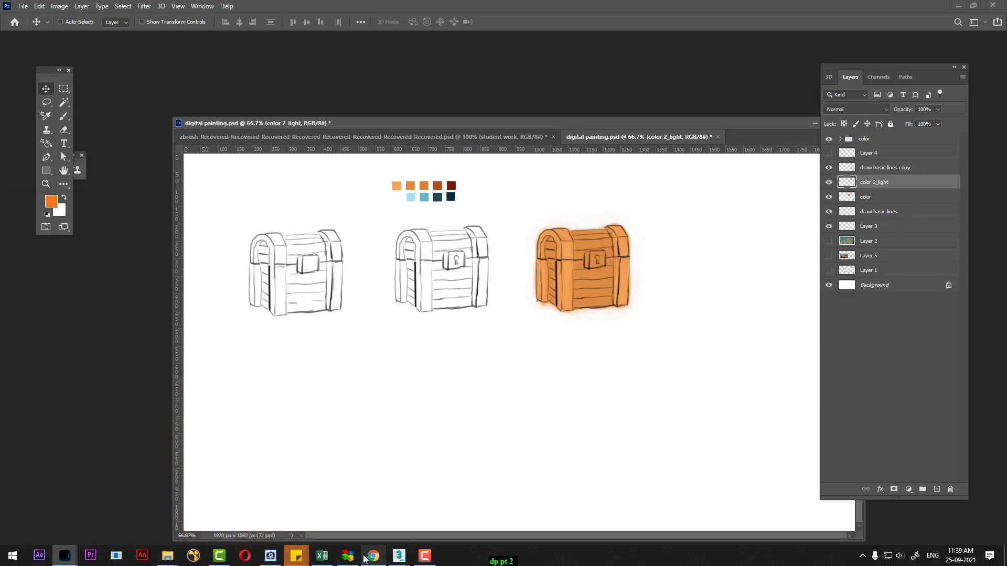
{"action": "left_click", "coordinate": [277, 556]}
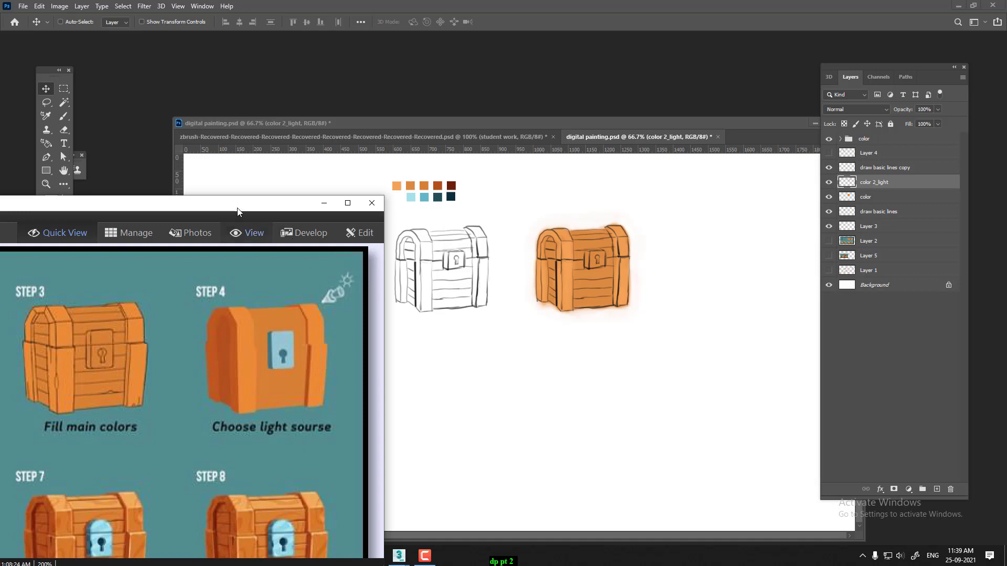
{"action": "mouse_move", "coordinate": [236, 210]}
{"action": "left_mouse_down"}
{"action": "mouse_move", "coordinate": [395, 191]}
{"action": "mouse_move", "coordinate": [303, 198]}
{"action": "mouse_move", "coordinate": [313, 247]}
{"action": "mouse_move", "coordinate": [275, 256]}
{"action": "left_mouse_up"}
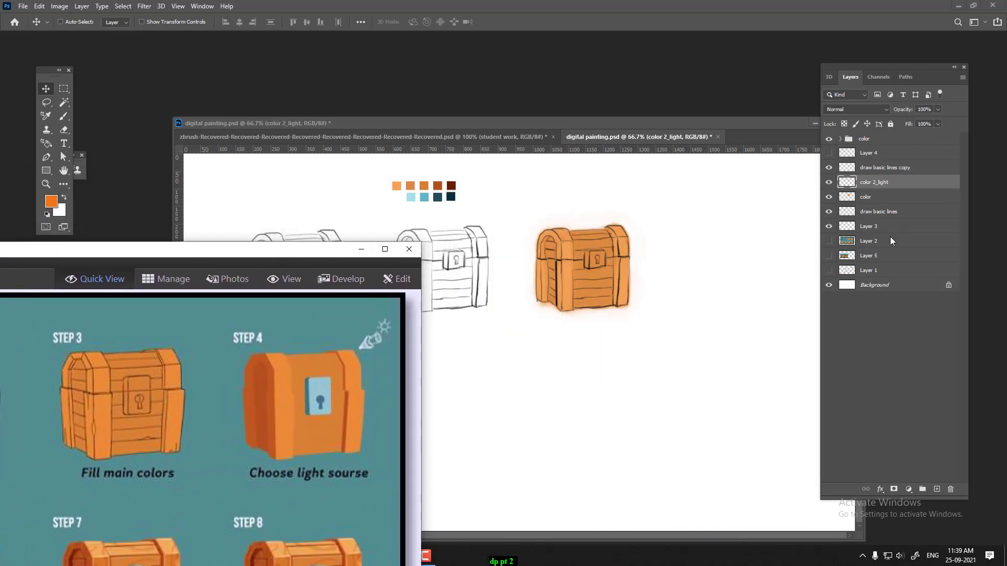
Toggle layer visibility to compare the chests with and without colour and shading.
{"action": "left_click", "coordinate": [828, 182]}
{"action": "left_click", "coordinate": [828, 182]}
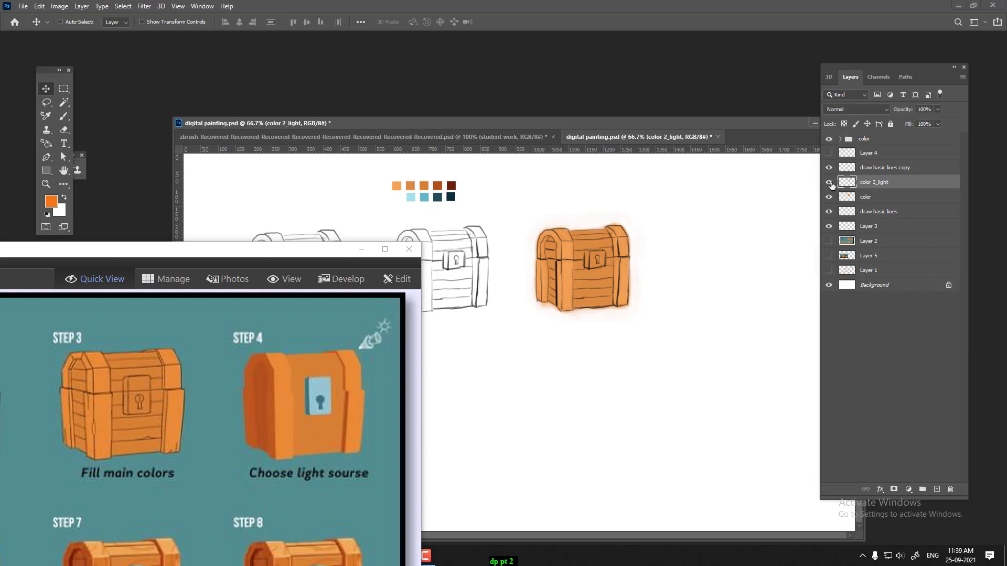
{"action": "left_click", "coordinate": [828, 182]}
{"action": "left_click", "coordinate": [827, 182]}
{"action": "left_click", "coordinate": [828, 197]}
{"action": "left_click", "coordinate": [829, 196]}
{"action": "left_click", "coordinate": [870, 215]}
{"action": "left_click", "coordinate": [828, 212]}
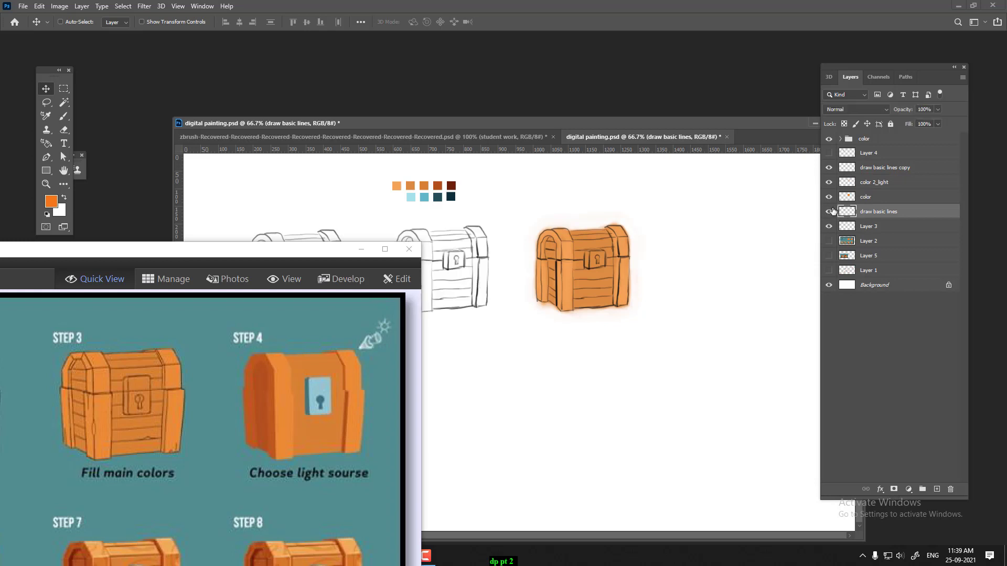
{"action": "left_click", "coordinate": [828, 229]}
{"action": "left_click", "coordinate": [829, 228]}
Group draw basic lines copy, color 2_light and color, and start renaming the group.
{"action": "left_click", "coordinate": [828, 167]}
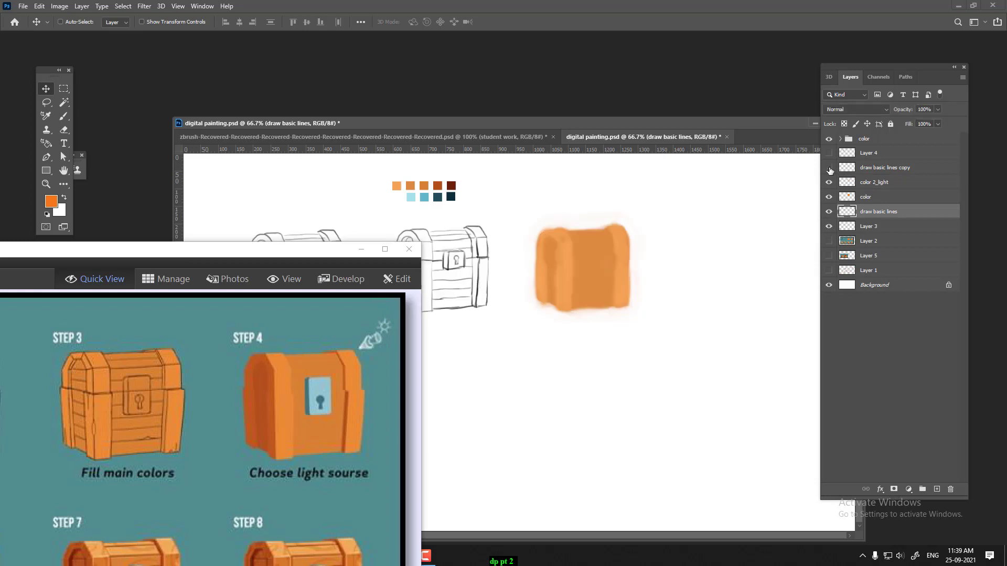
{"action": "left_click", "coordinate": [894, 168]}
{"action": "left_click", "coordinate": [884, 198], "text": "ctrl"}
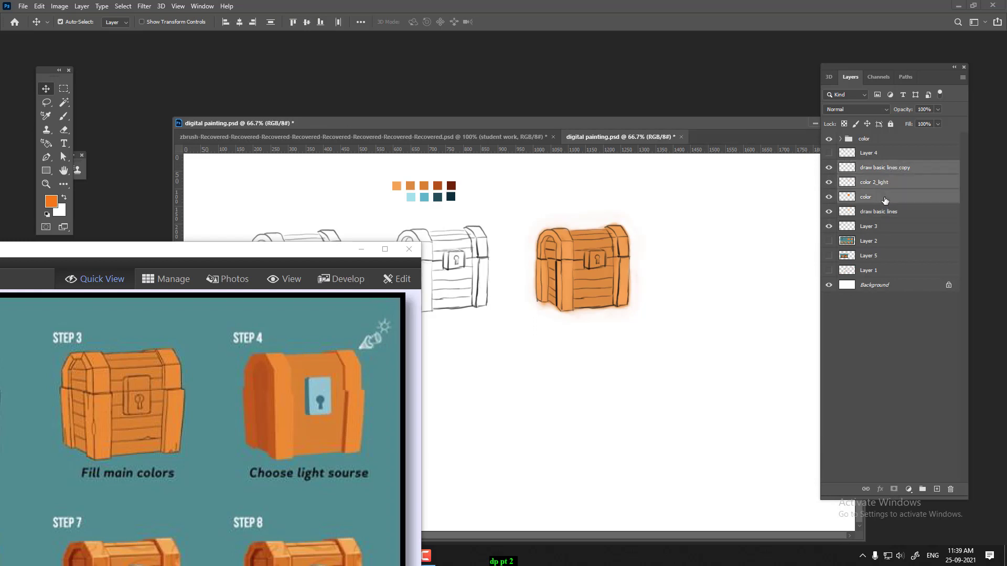
{"action": "key", "text": "ctrl+g"}
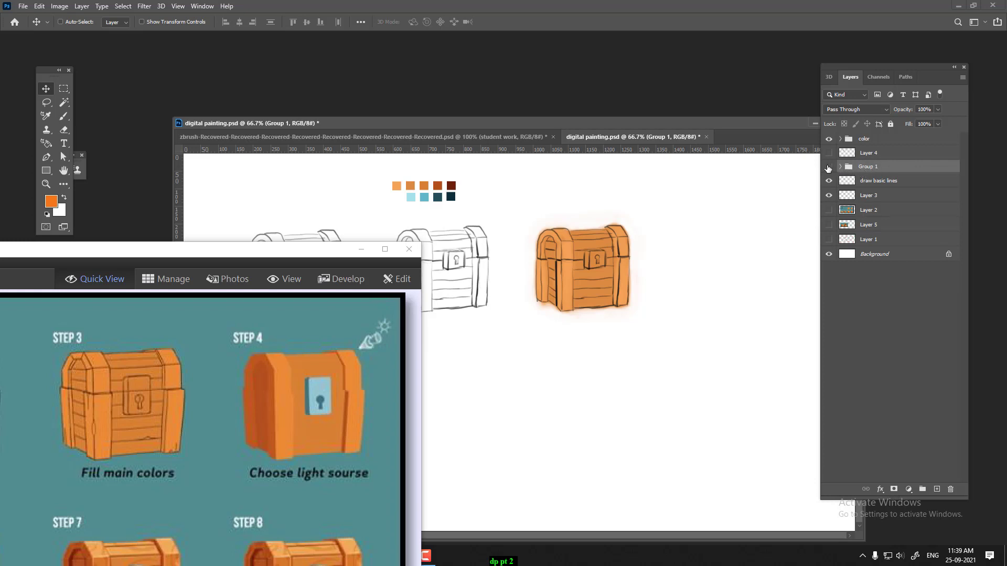
{"action": "left_click", "coordinate": [828, 167]}
{"action": "double_click", "coordinate": [869, 166]}
{"action": "type", "text": "fill main colors"}
Confirm the 'fill main colors' name and duplicate the coloured chest right of the original.
{"action": "key", "text": "Return"}
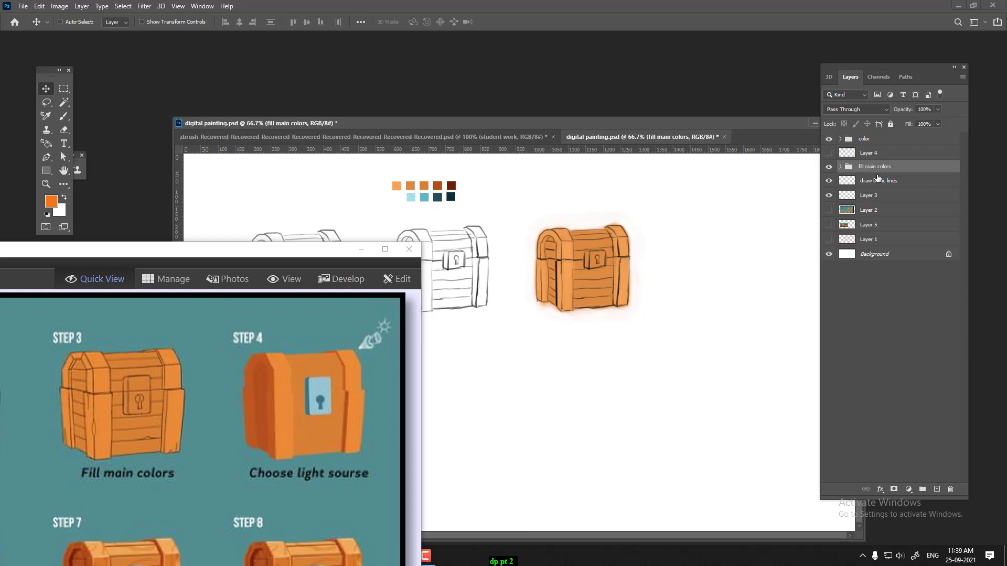
{"action": "left_click", "coordinate": [829, 168]}
{"action": "left_click", "coordinate": [829, 210]}
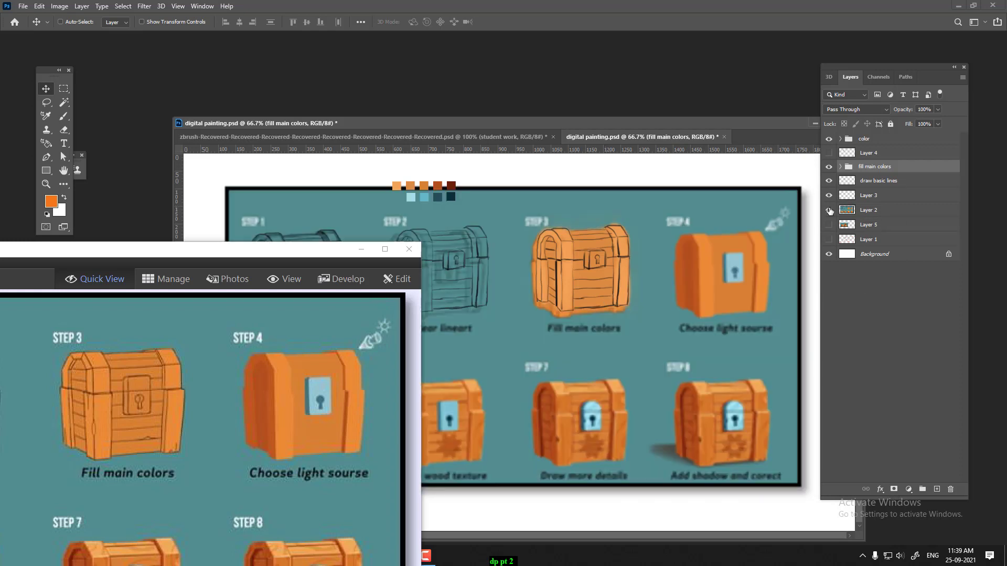
{"action": "left_click_drag", "start_coordinate": [615, 276], "coordinate": [738, 279]}
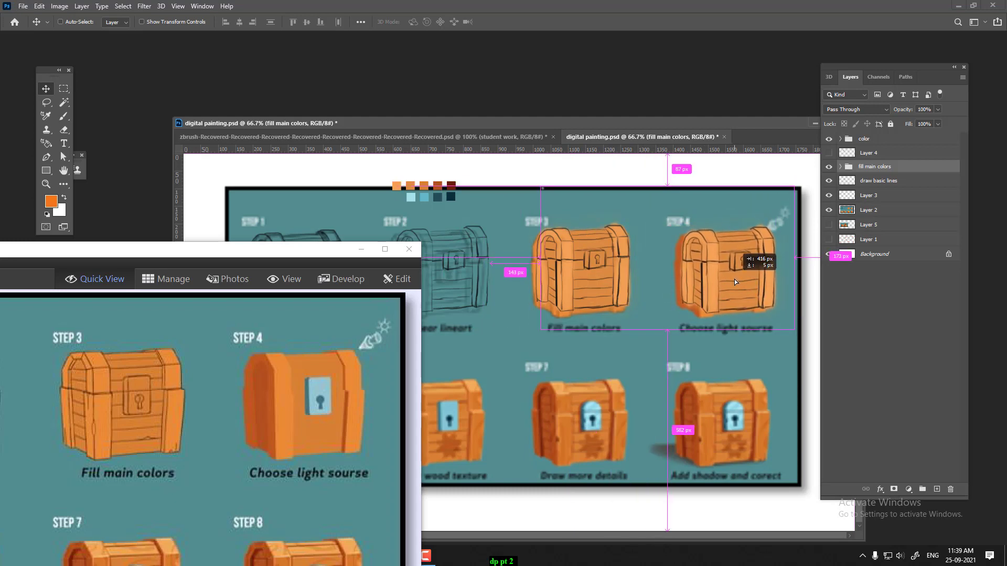
{"action": "left_click_drag", "start_coordinate": [739, 279], "coordinate": [730, 281]}
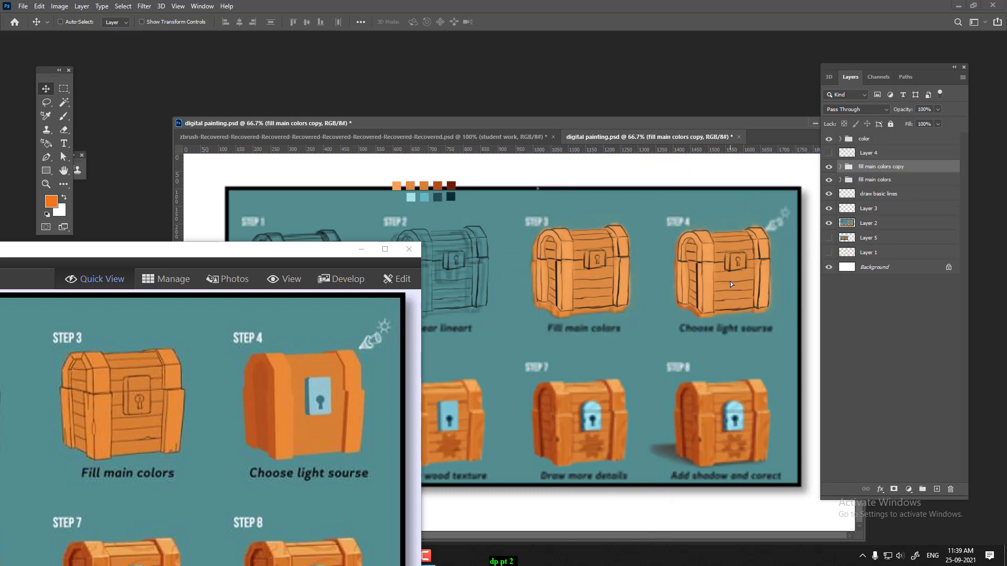
{"action": "left_click", "coordinate": [829, 223]}
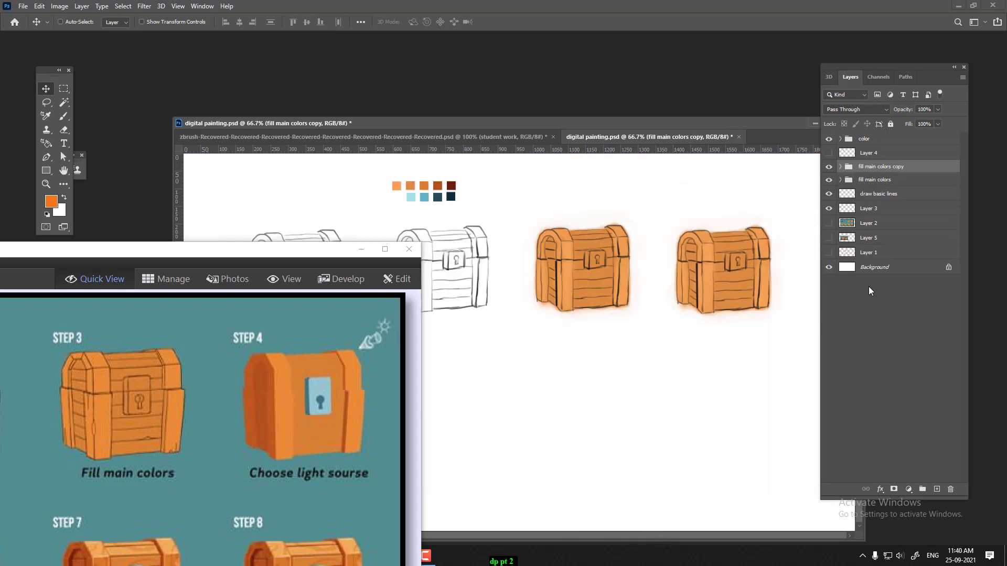
Rename the copied group 'choose light sourse'.
{"action": "double_click", "coordinate": [864, 167]}
{"action": "type", "text": "choose light sourse"}
{"action": "key", "text": "Return"}
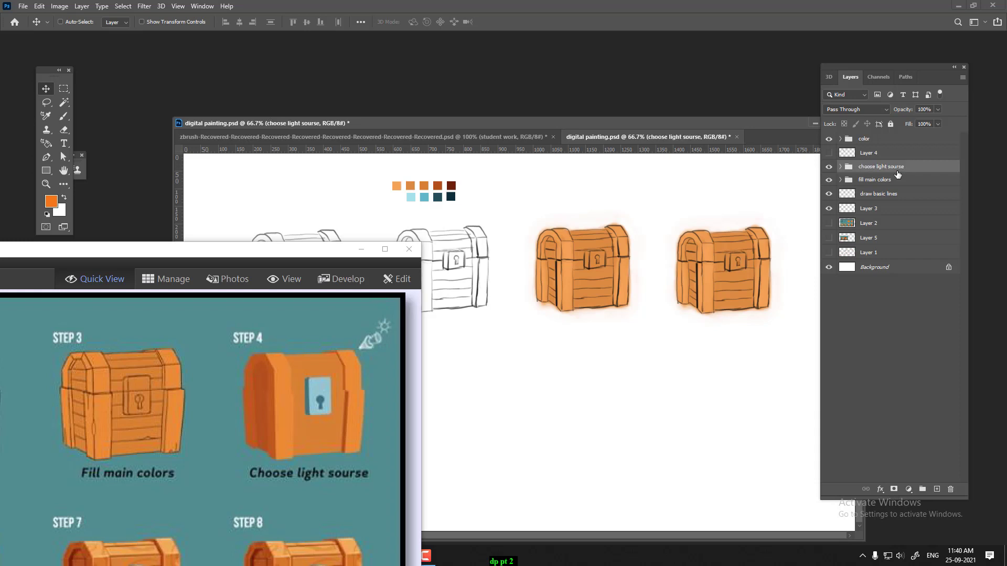
Lower the copied chest's draw basic lines copy fill to 36%, zoomed to 200% on it.
{"action": "left_click", "coordinate": [841, 166]}
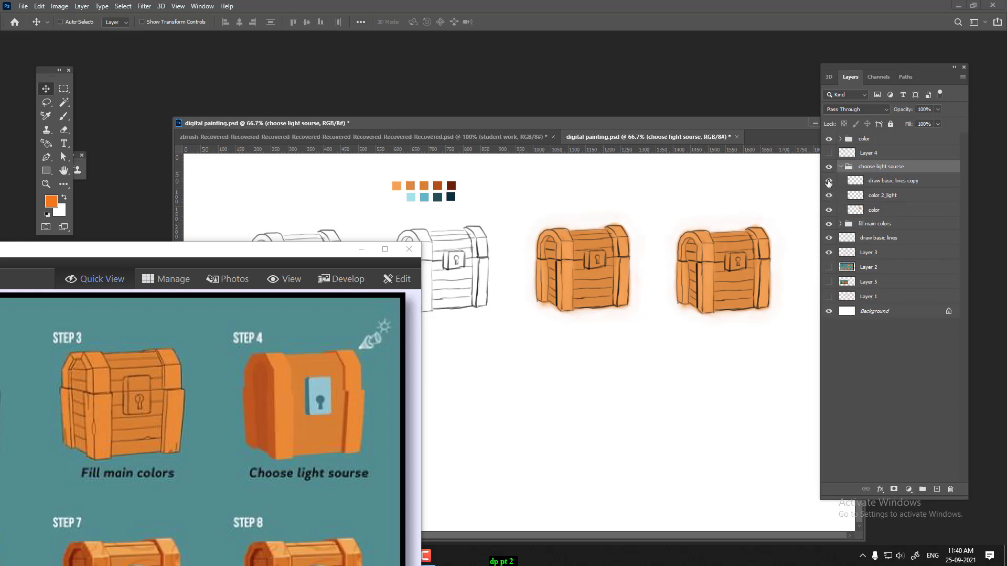
{"action": "left_click", "coordinate": [829, 181]}
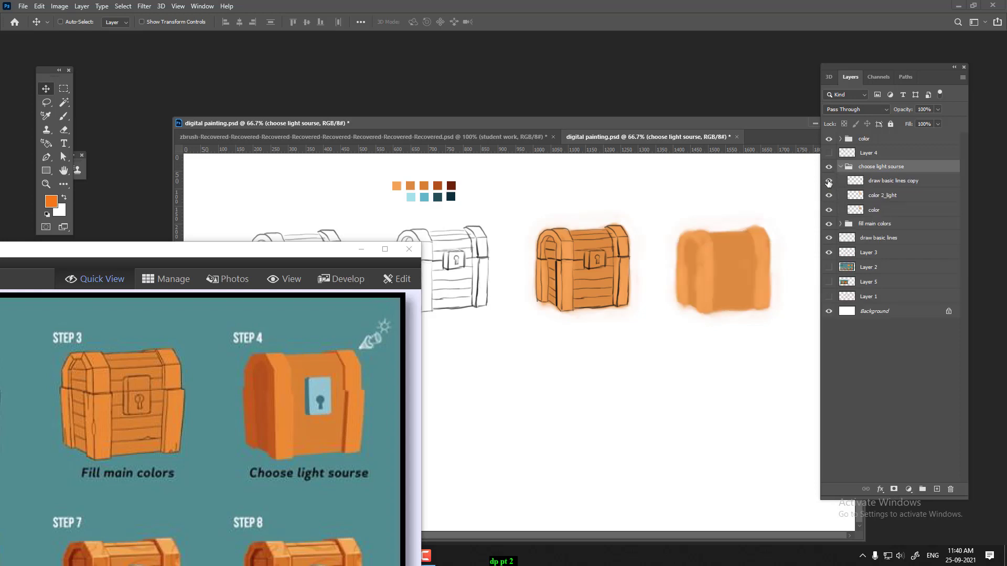
{"action": "left_click", "coordinate": [829, 180]}
{"action": "left_click", "coordinate": [828, 181]}
{"action": "left_click", "coordinate": [911, 179]}
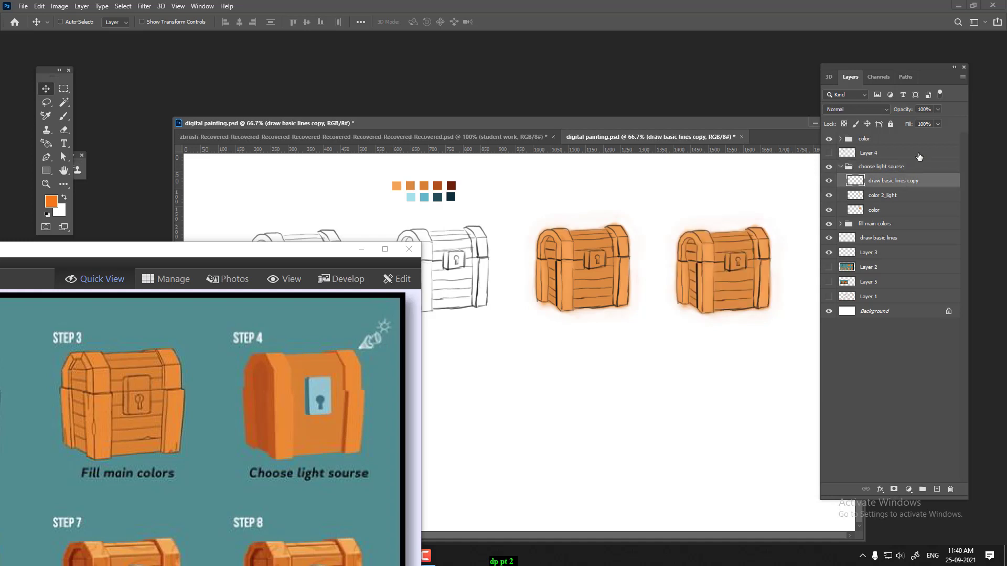
{"action": "left_click_drag", "start_coordinate": [911, 128], "coordinate": [876, 126]}
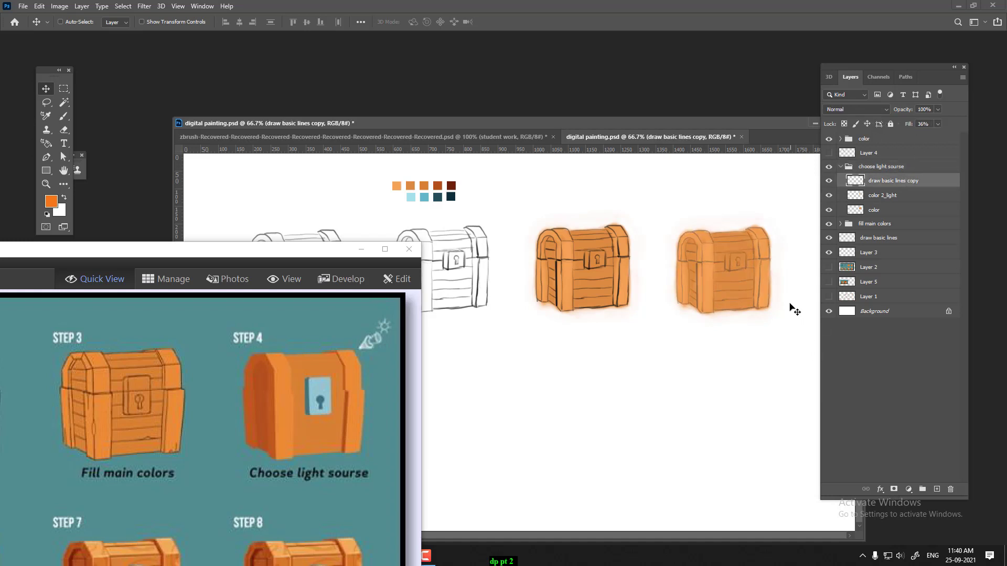
{"action": "key", "text": "ctrl+plus"}
{"action": "key", "text": "ctrl+plus"}
{"action": "left_click_drag", "start_coordinate": [784, 287], "coordinate": [688, 277]}
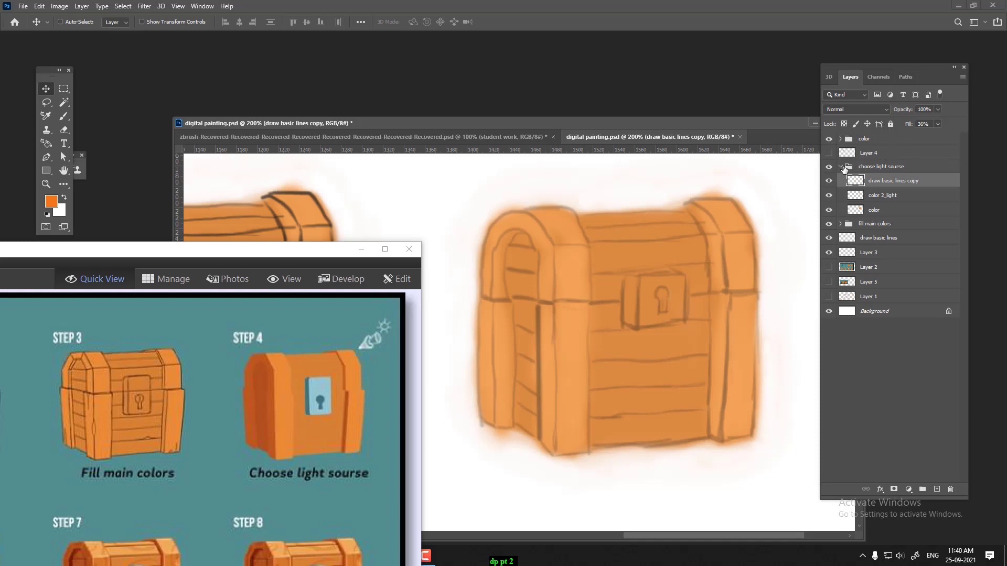
{"action": "left_click", "coordinate": [829, 195]}
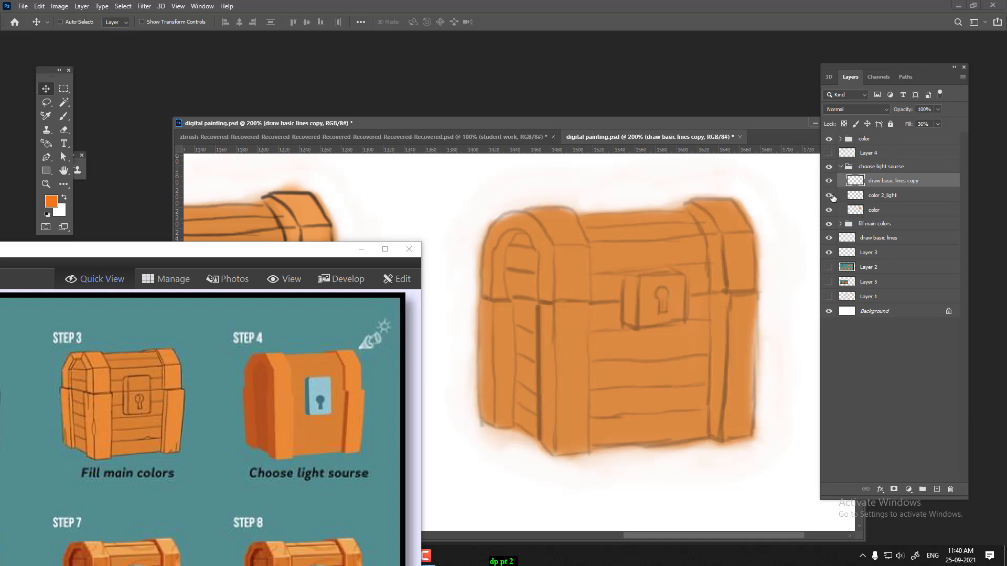
{"action": "left_click", "coordinate": [877, 197]}
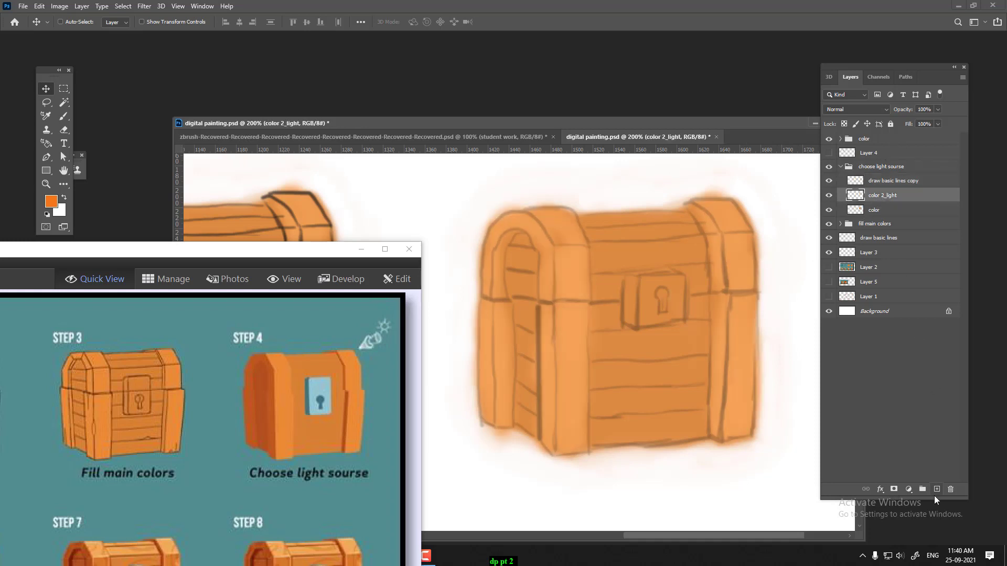
Add an empty layer above color 2_light and sample a darker orange from the reference chest.
{"action": "left_click", "coordinate": [937, 489]}
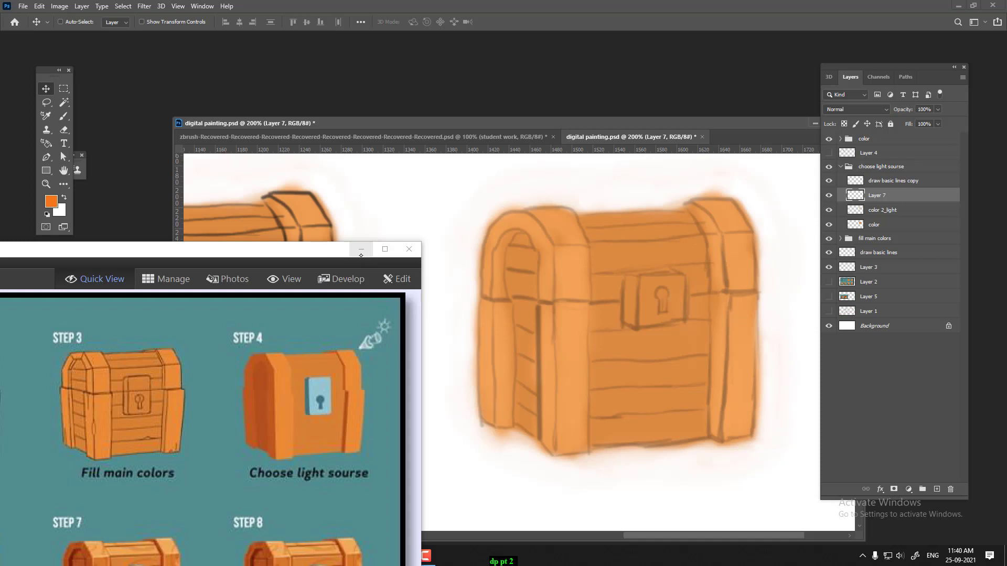
{"action": "left_click", "coordinate": [829, 283]}
{"action": "left_click", "coordinate": [829, 282], "text": "alt"}
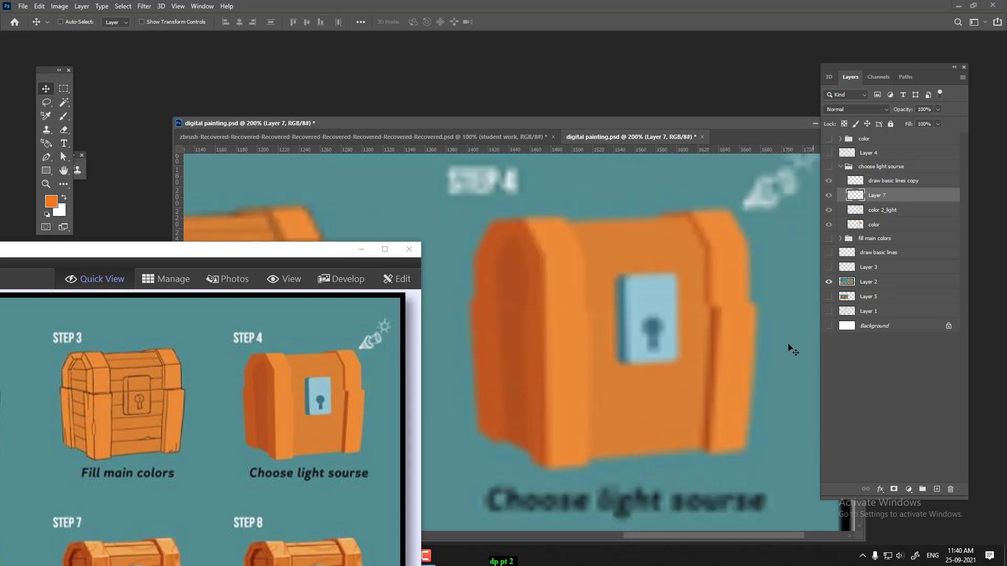
{"action": "left_click", "coordinate": [51, 201]}
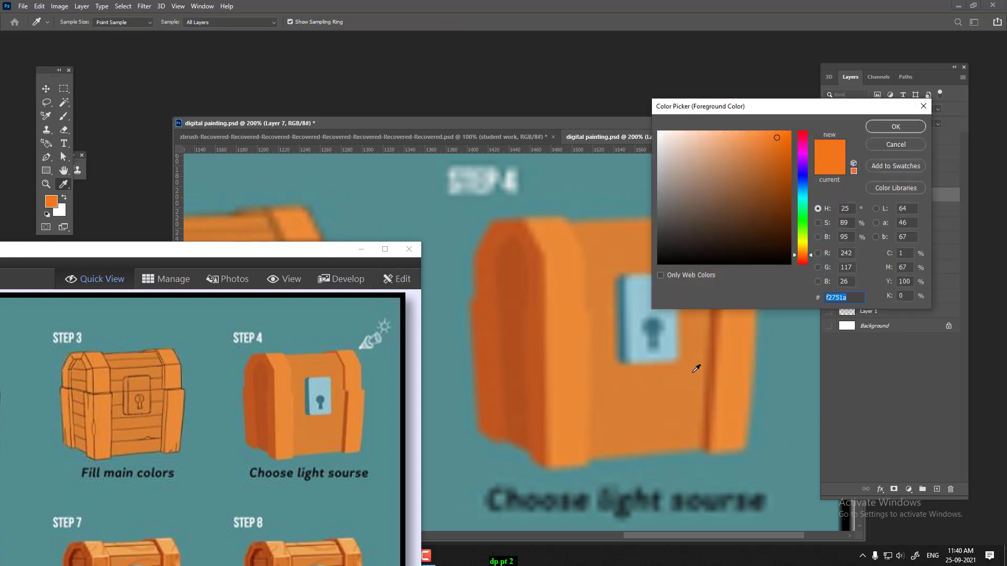
{"action": "left_click", "coordinate": [715, 357]}
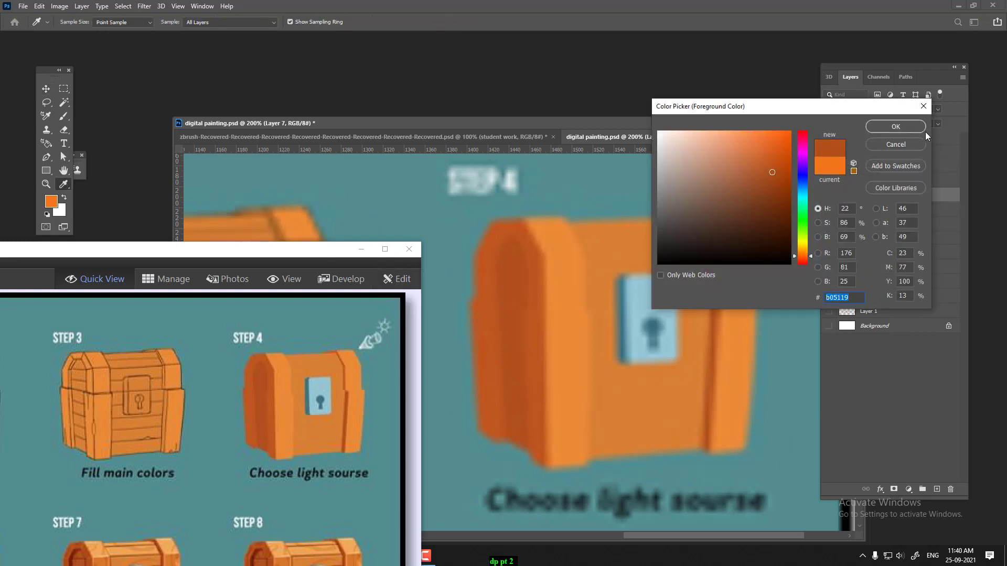
{"action": "left_click", "coordinate": [895, 127]}
{"action": "left_click", "coordinate": [830, 283]}
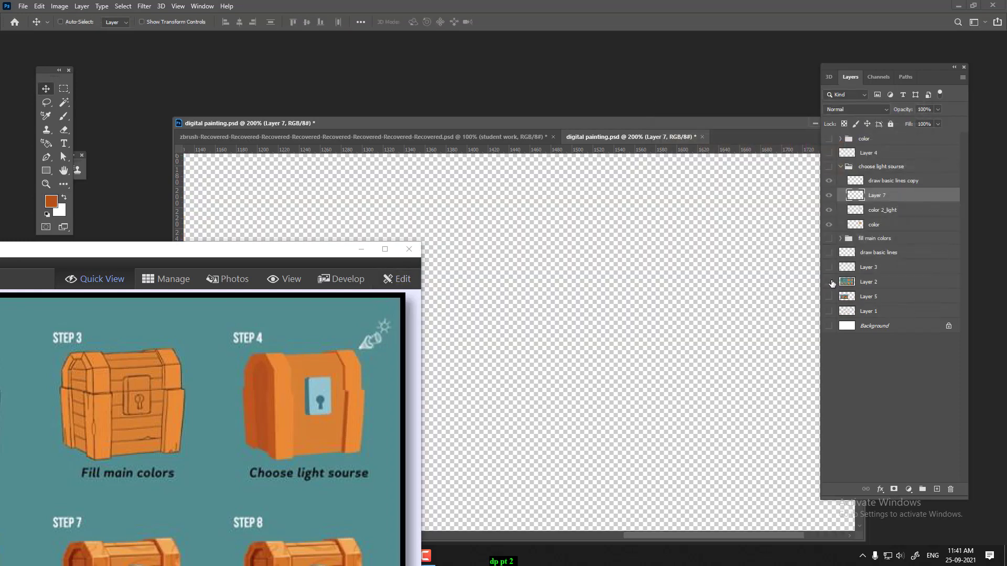
{"action": "left_click", "coordinate": [829, 281]}
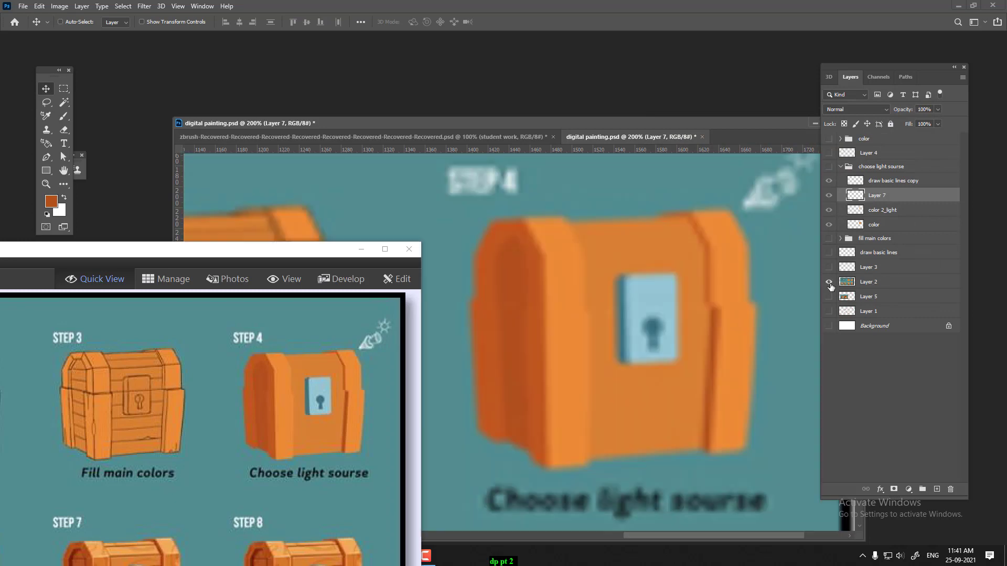
{"action": "left_click", "coordinate": [829, 282]}
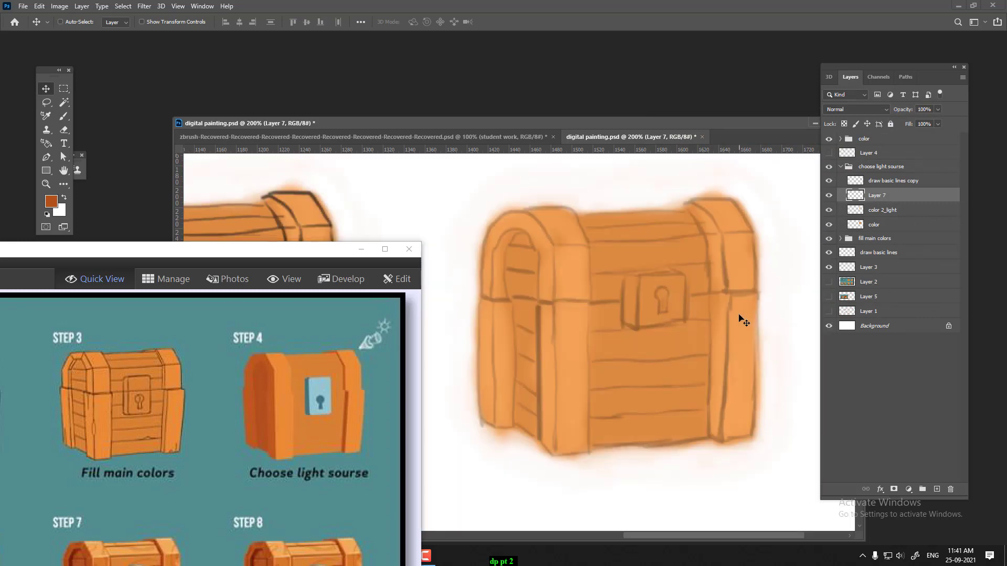
{"action": "scroll", "coordinate": [710, 312], "scroll_direction": "down", "scroll_amount": 1}
{"action": "scroll", "coordinate": [478, 256], "scroll_direction": "left", "scroll_amount": 2}
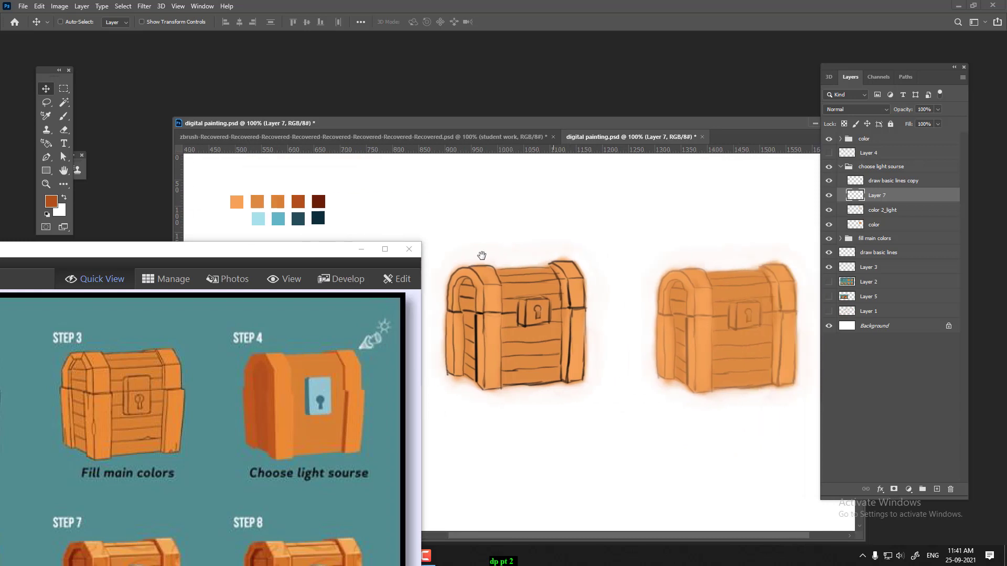
Set the foreground colour to the orange-brown palette swatch #b2511d.
{"action": "left_click", "coordinate": [54, 207]}
{"action": "left_click", "coordinate": [272, 199]}
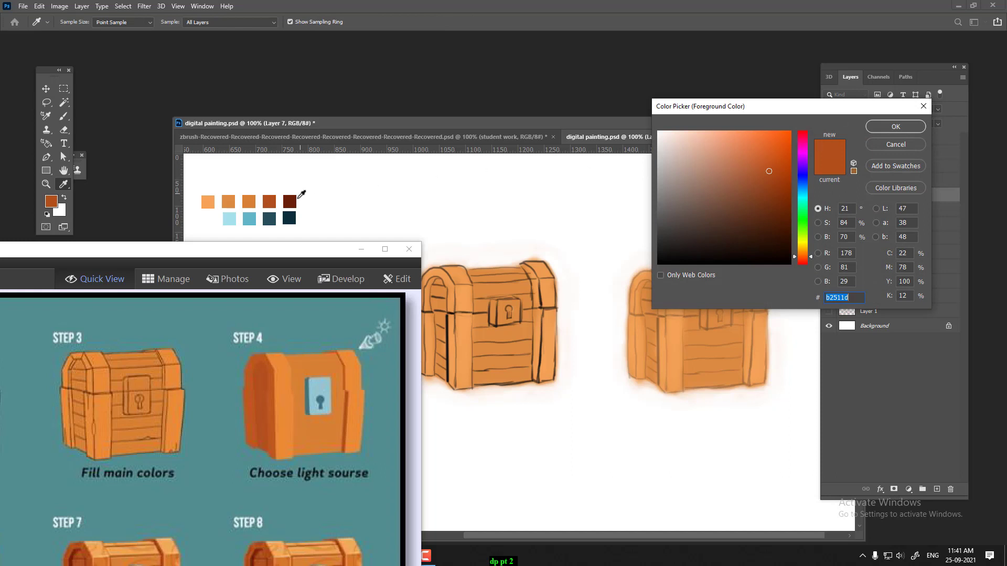
{"action": "left_click", "coordinate": [292, 200]}
{"action": "left_click", "coordinate": [896, 127]}
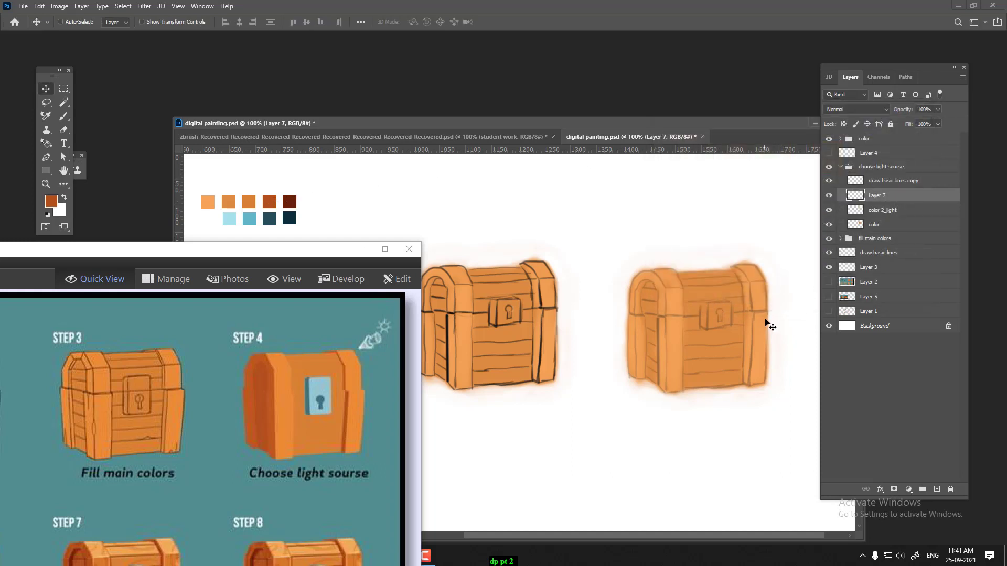
Zoom in and pan to inspect both coloured chests.
{"action": "key", "text": "ctrl+plus"}
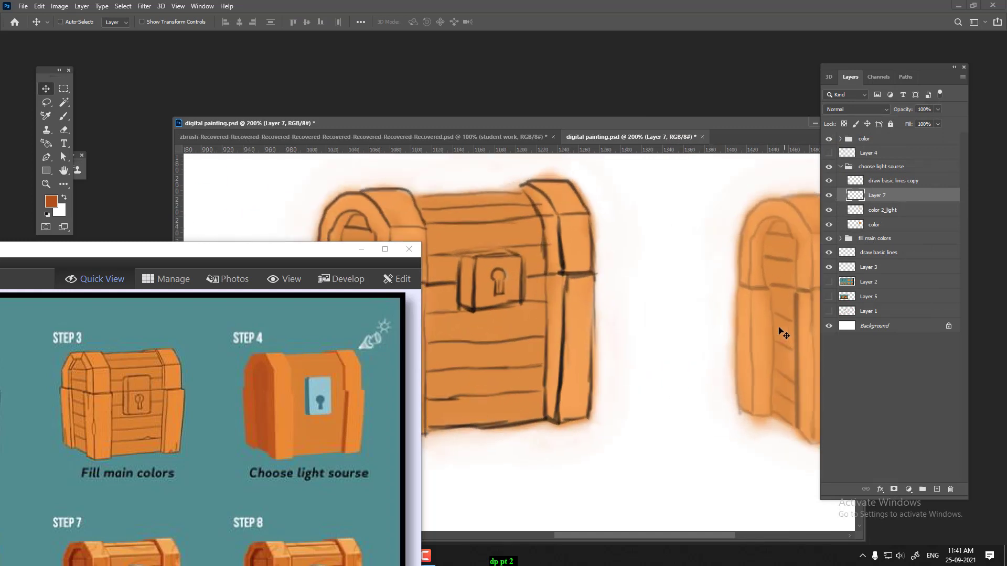
{"action": "left_click_drag", "start_coordinate": [779, 332], "coordinate": [554, 297]}
{"action": "scroll", "coordinate": [640, 318], "scroll_direction": "up", "scroll_amount": 1}
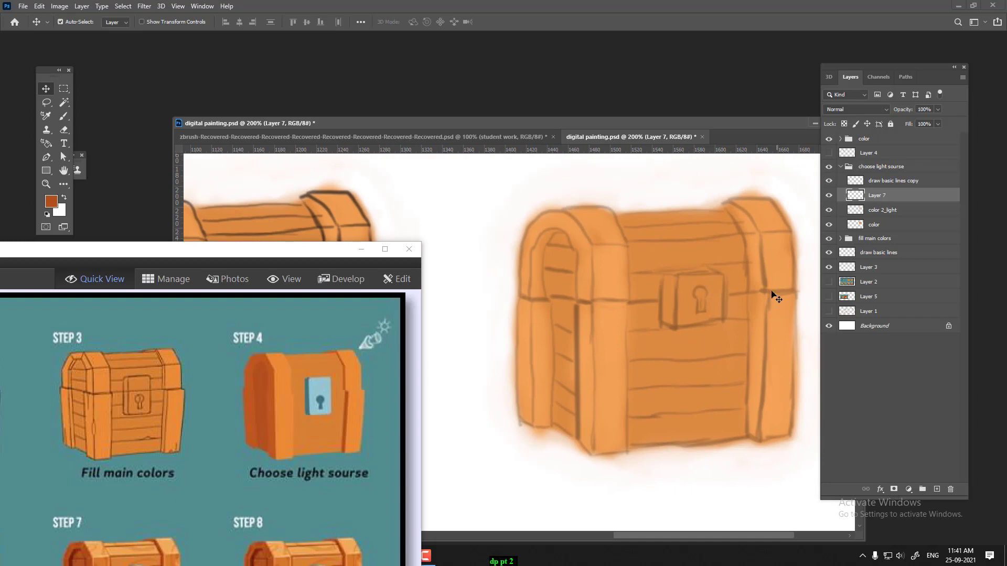
{"action": "scroll", "coordinate": [782, 310], "scroll_direction": "down", "scroll_amount": 2}
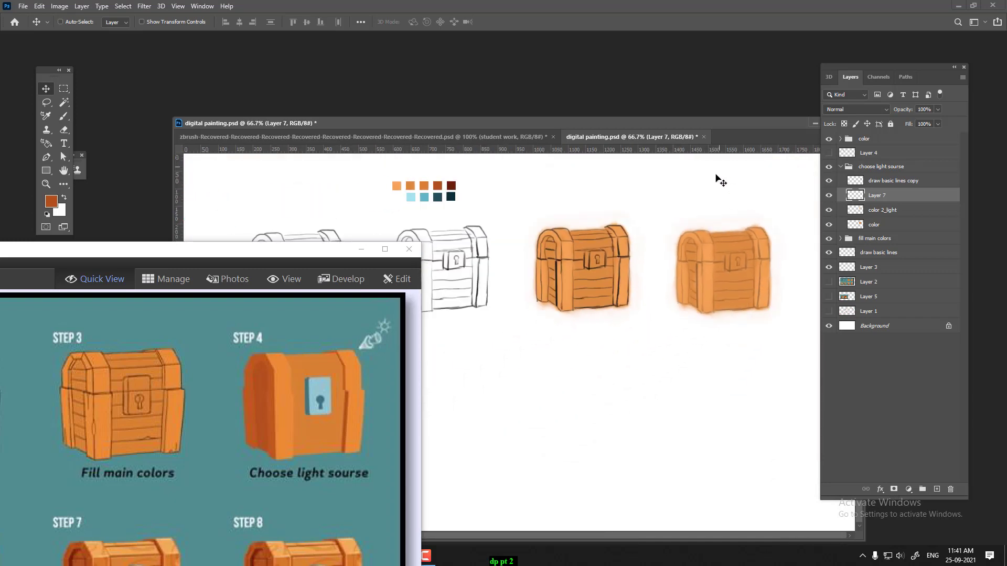
{"action": "scroll", "coordinate": [730, 210], "scroll_direction": "up", "scroll_amount": 1}
{"action": "left_click_drag", "start_coordinate": [734, 243], "coordinate": [599, 340]}
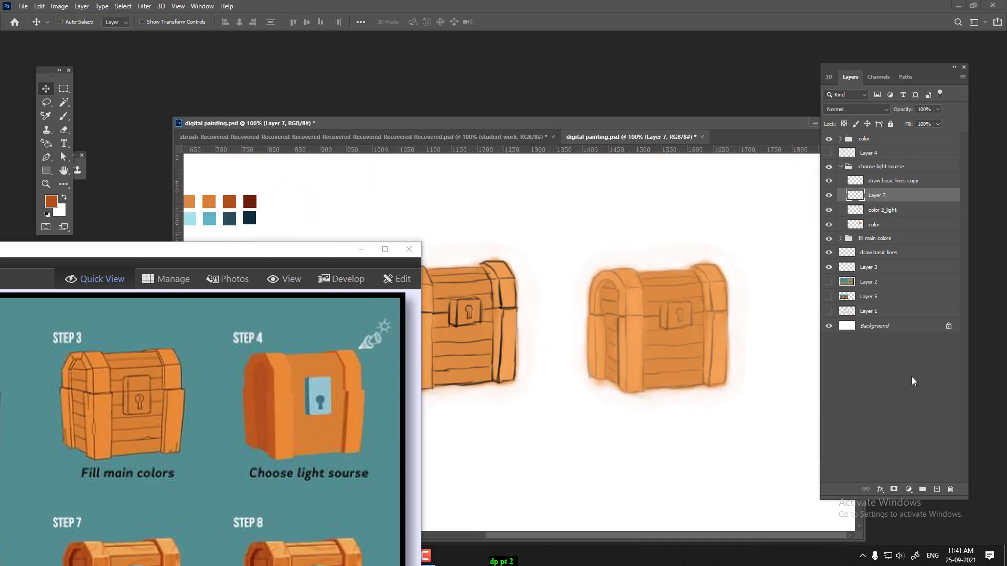
Add a new layer named 'light' above Layer 7.
{"action": "left_click", "coordinate": [937, 489]}
{"action": "double_click", "coordinate": [877, 196]}
{"action": "type", "text": "light"}
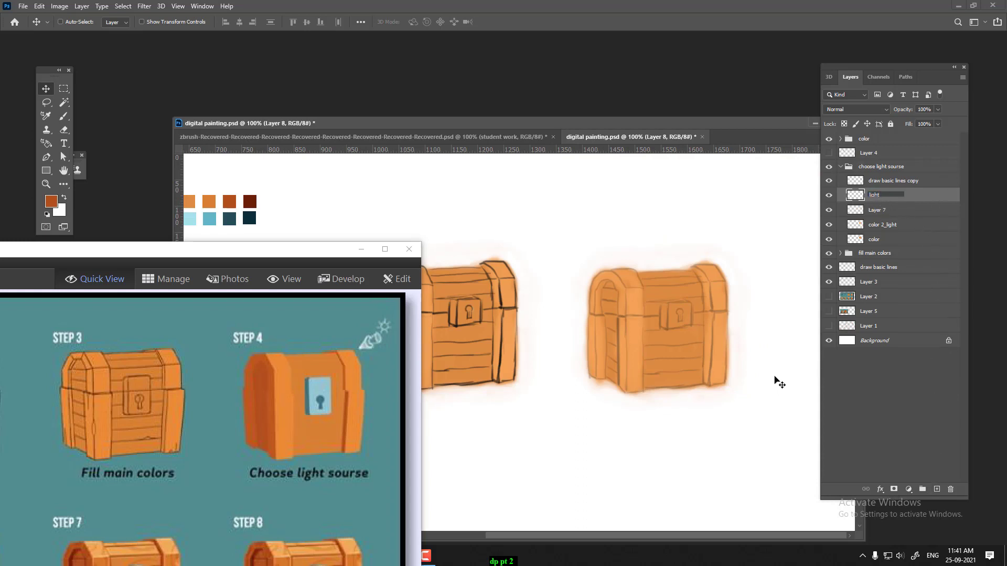
{"action": "key", "text": "Return"}
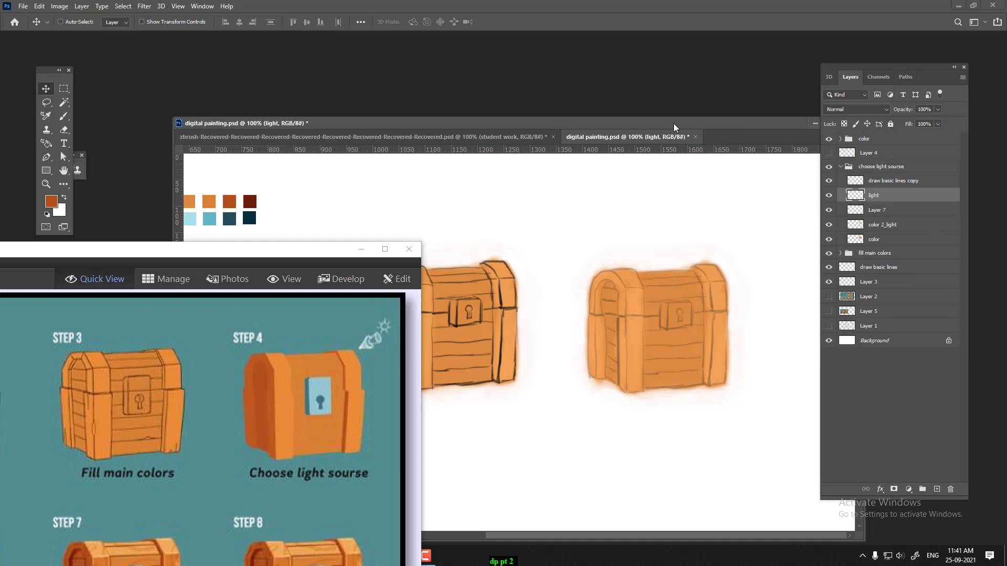
{"action": "left_click_drag", "start_coordinate": [673, 123], "coordinate": [539, 108]}
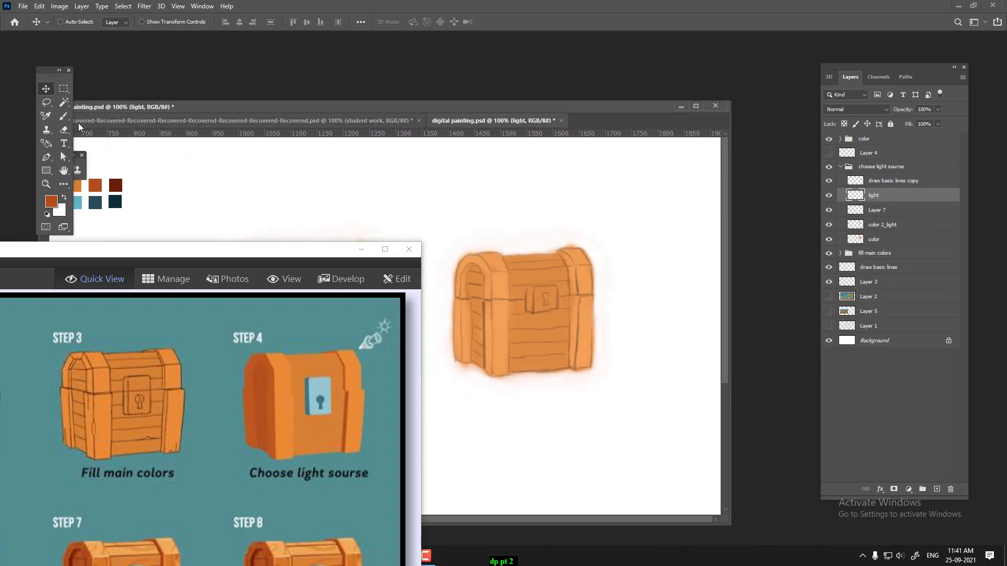
Fill a small elliptical circle up and right of the chest with orange-brown.
{"action": "left_click_drag", "start_coordinate": [65, 89], "coordinate": [99, 99]}
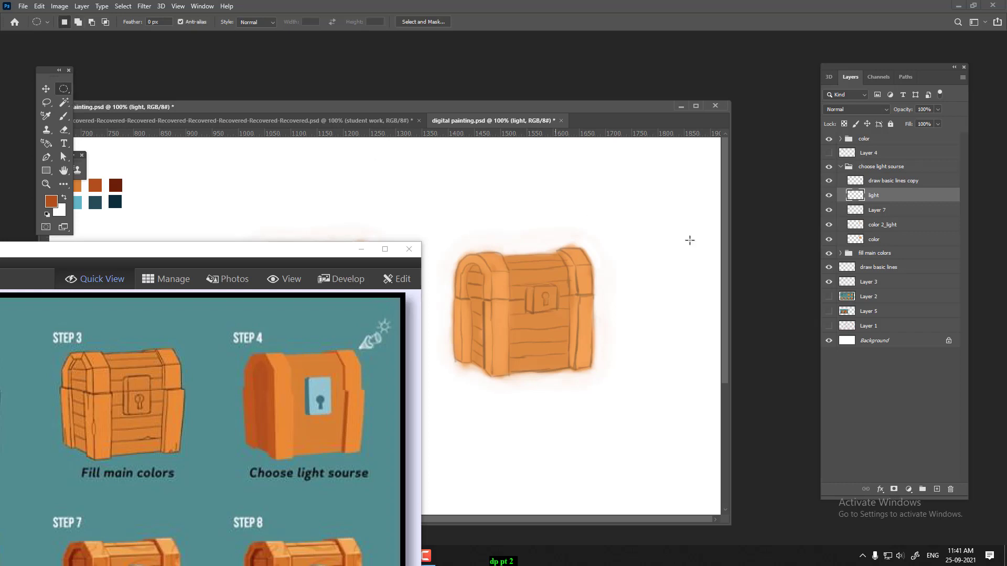
{"action": "left_click_drag", "start_coordinate": [669, 193], "coordinate": [694, 218]}
{"action": "key", "text": "ctrl+alt+BackSpace"}
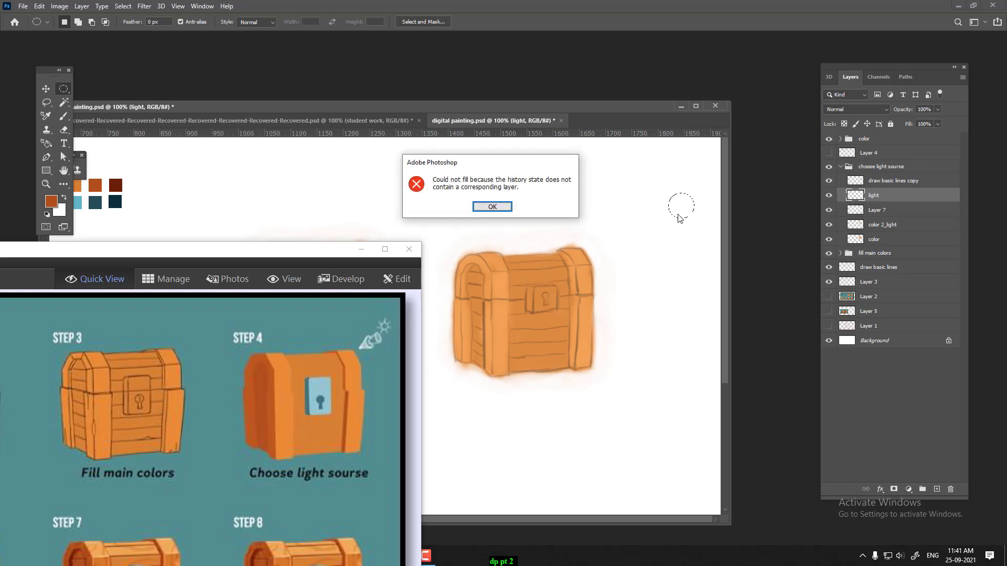
{"action": "key", "text": "Return"}
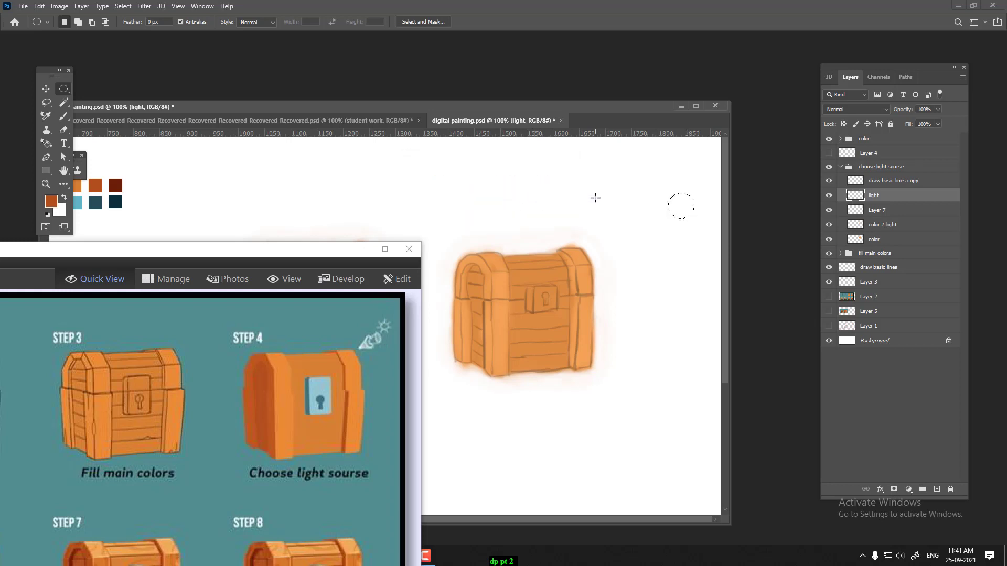
{"action": "key", "text": "alt+BackSpace"}
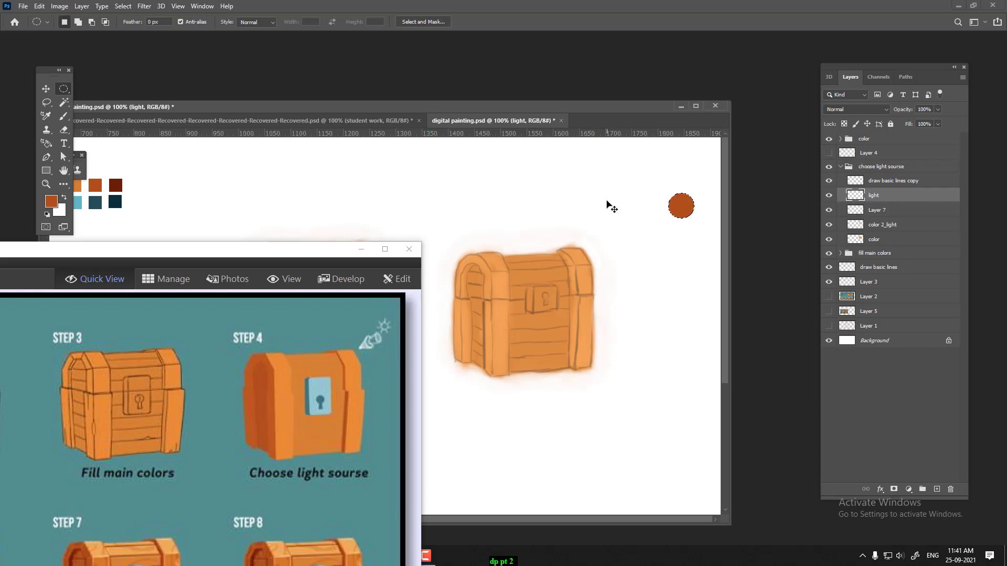
Trace a triangular pen path from the circle across the chest and make it a selection.
{"action": "key", "text": "ctrl+d"}
{"action": "key", "text": "p"}
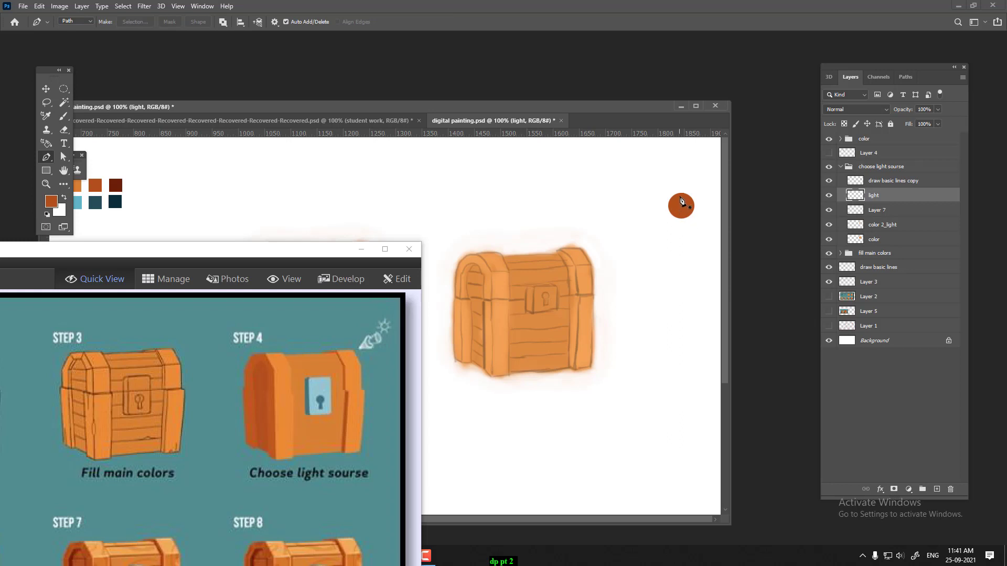
{"action": "left_click", "coordinate": [680, 195]}
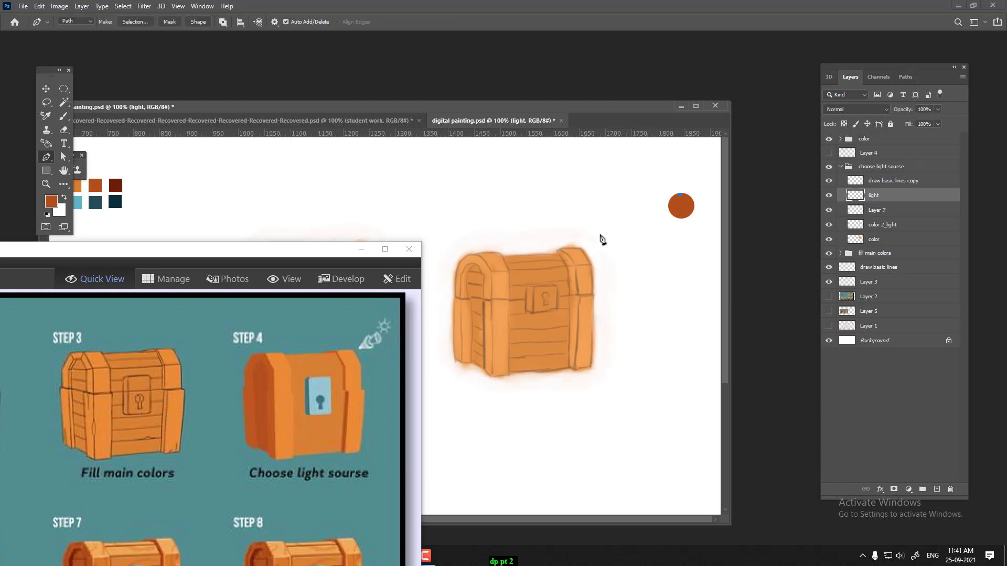
{"action": "left_click", "coordinate": [459, 265]}
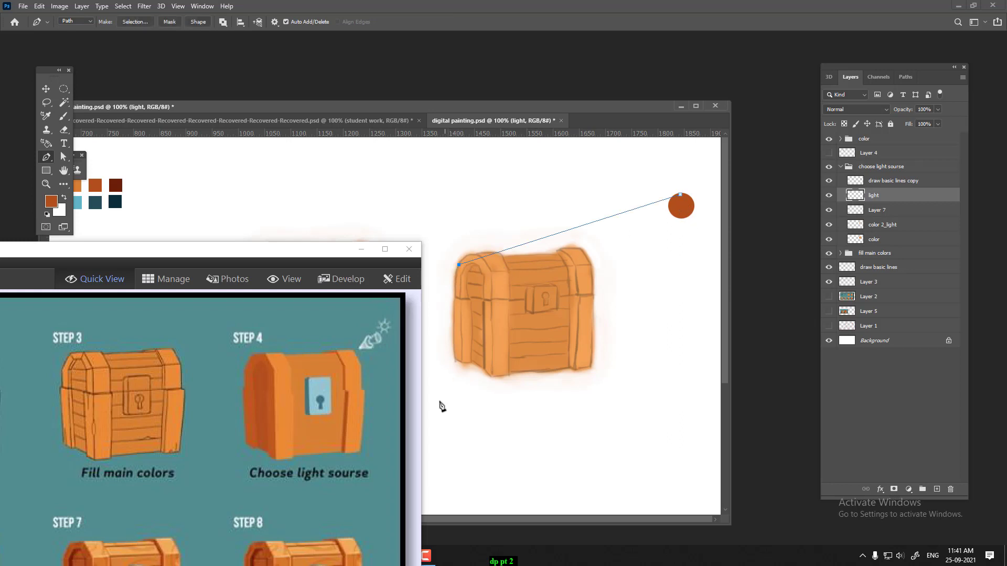
{"action": "left_click", "coordinate": [496, 378]}
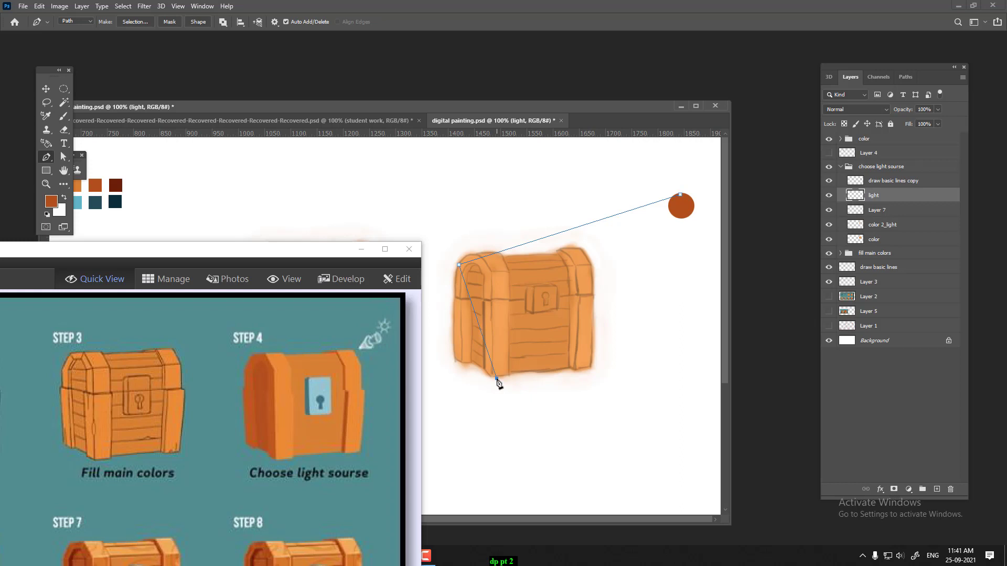
{"action": "left_click", "coordinate": [688, 215]}
{"action": "right_click", "coordinate": [628, 232]}
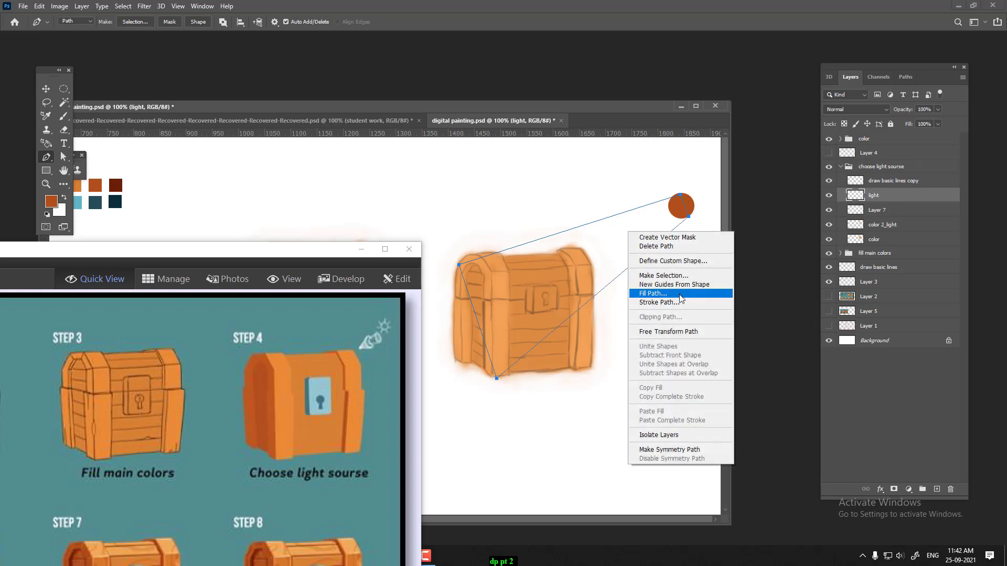
{"action": "left_click", "coordinate": [663, 276]}
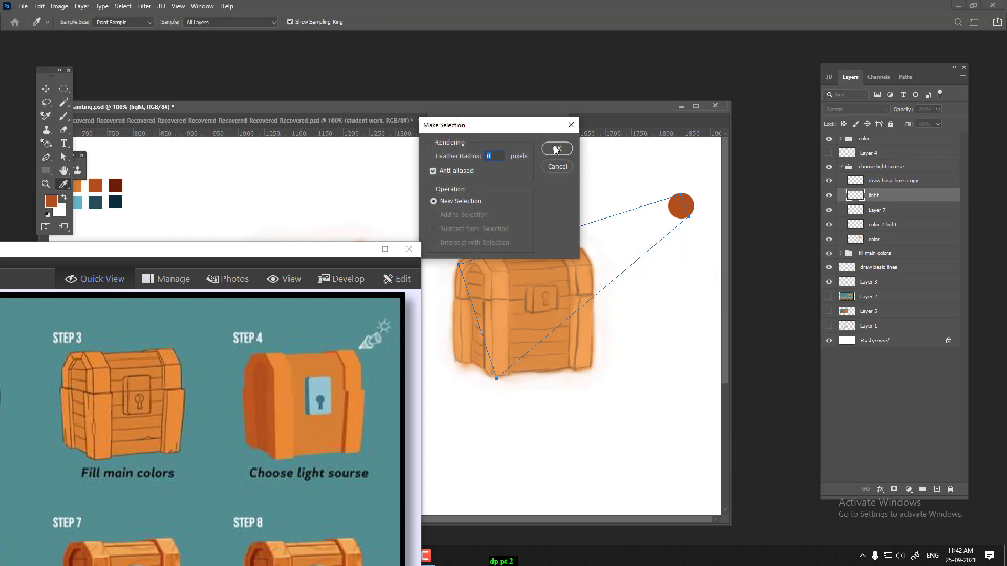
{"action": "left_click", "coordinate": [557, 150]}
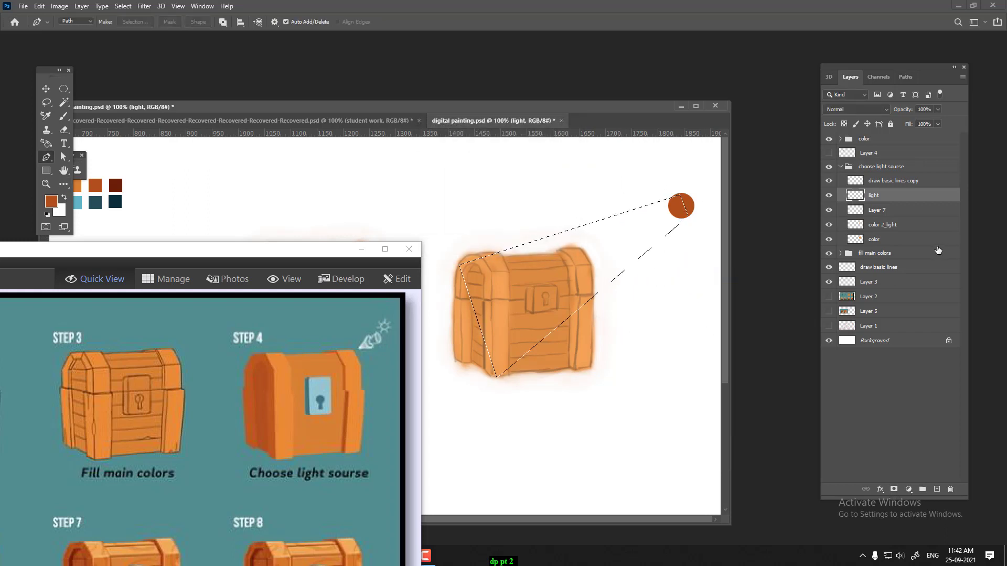
Fill the cone on a new layer with orange-brown and set its fill to 26%.
{"action": "left_click", "coordinate": [936, 489]}
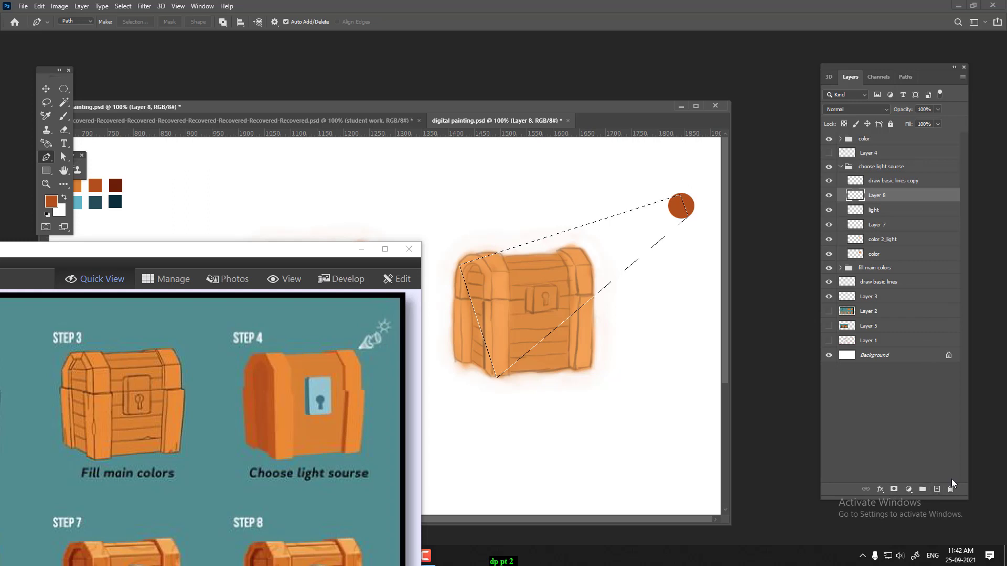
{"action": "key", "text": "alt+BackSpace"}
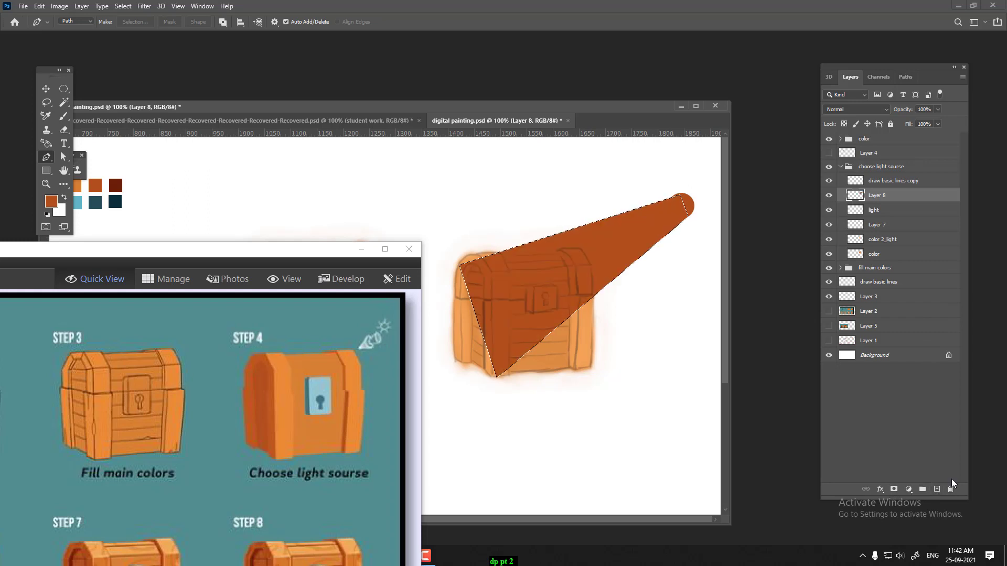
{"action": "key", "text": "ctrl+d"}
{"action": "left_click_drag", "start_coordinate": [909, 125], "coordinate": [871, 135]}
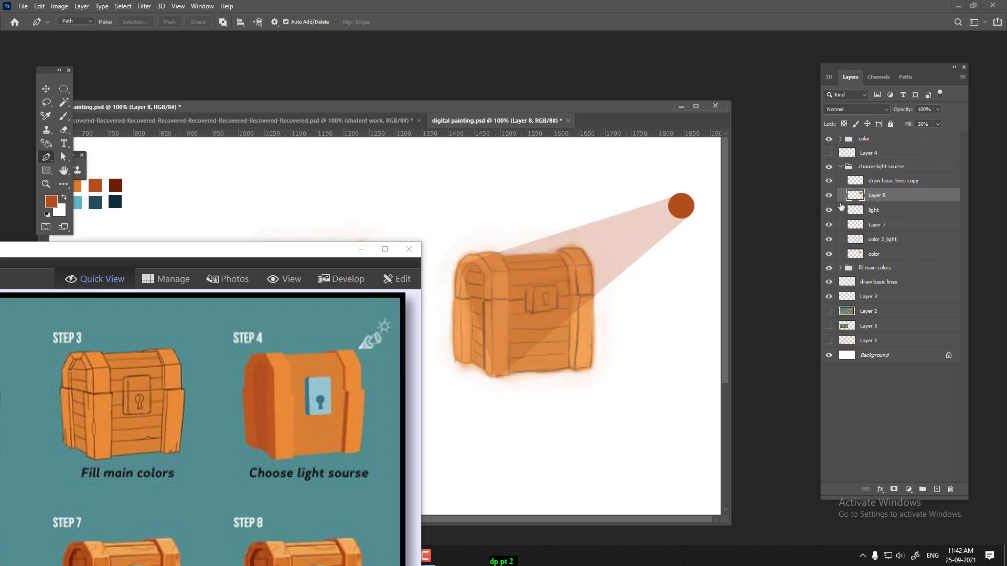
Group the light and Layer 8 layers into a group named 'light', then select Layer 7.
{"action": "left_click", "coordinate": [893, 210]}
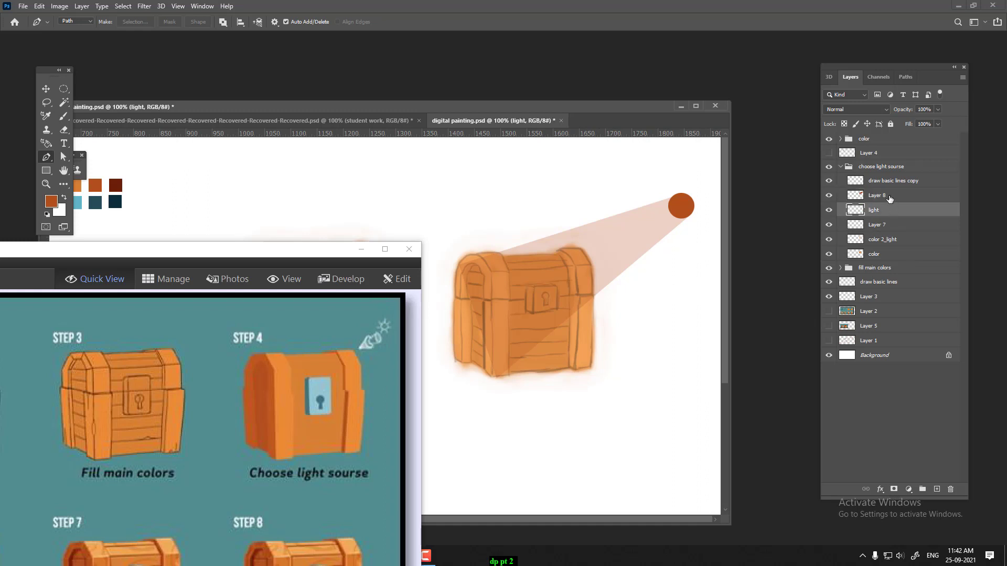
{"action": "left_click", "coordinate": [890, 196], "text": "shift"}
{"action": "key", "text": "ctrl+g"}
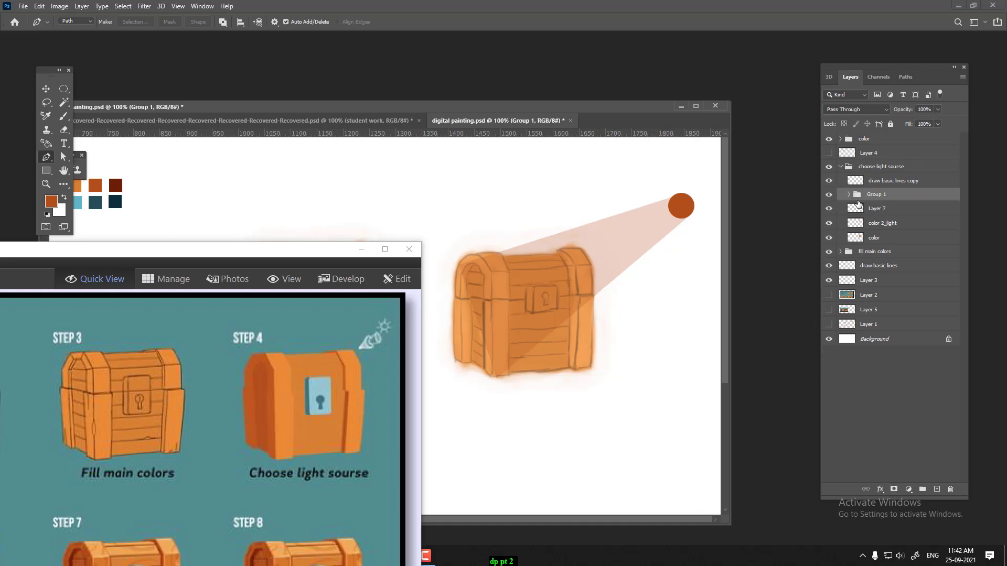
{"action": "double_click", "coordinate": [871, 194]}
{"action": "type", "text": "light"}
{"action": "key", "text": "Return"}
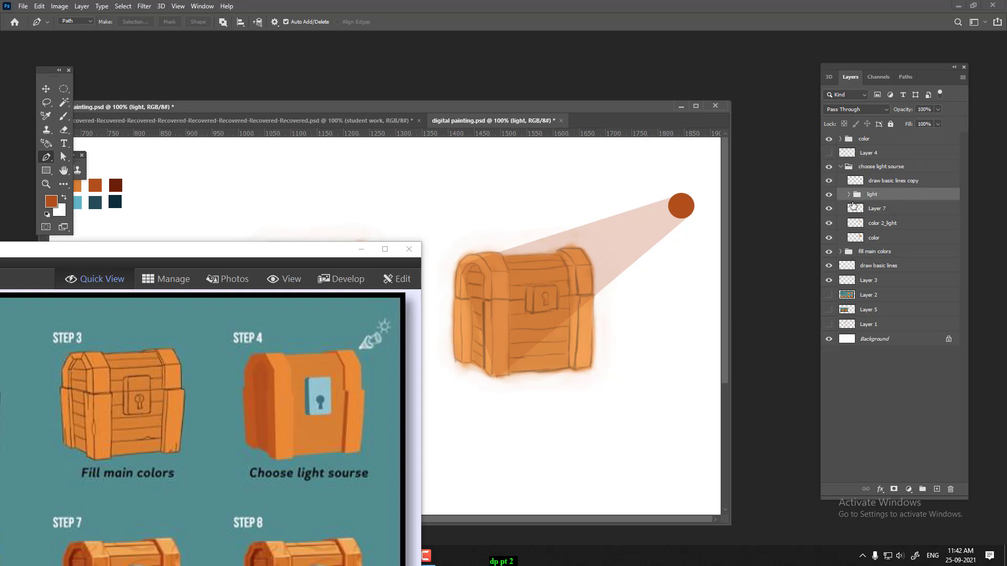
{"action": "left_click", "coordinate": [829, 195]}
{"action": "left_click", "coordinate": [883, 209]}
{"action": "type", "text": "dark color"}
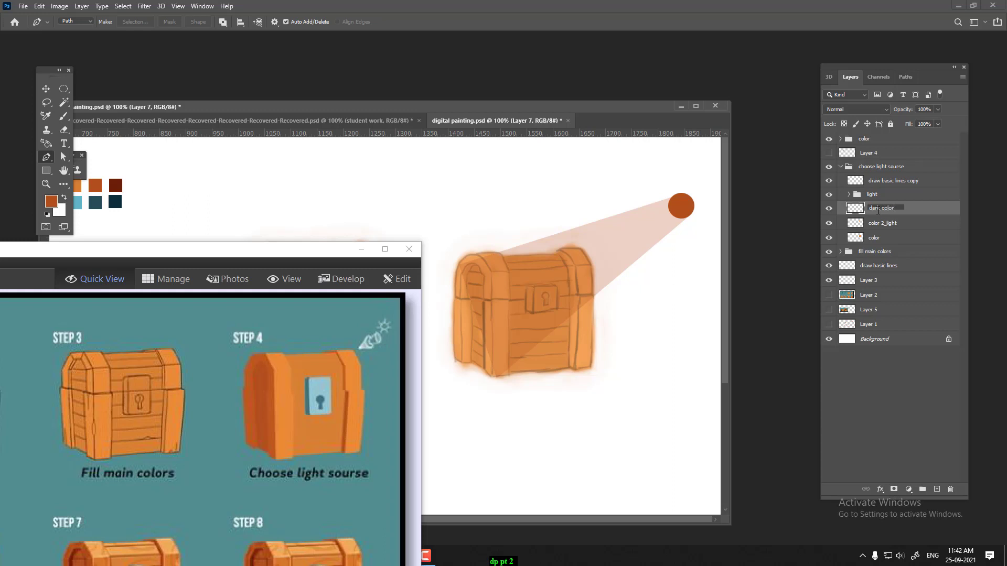
Name Layer 7 'dark color' and brush dark shading down the chest's right front plank.
{"action": "key", "text": "Return"}
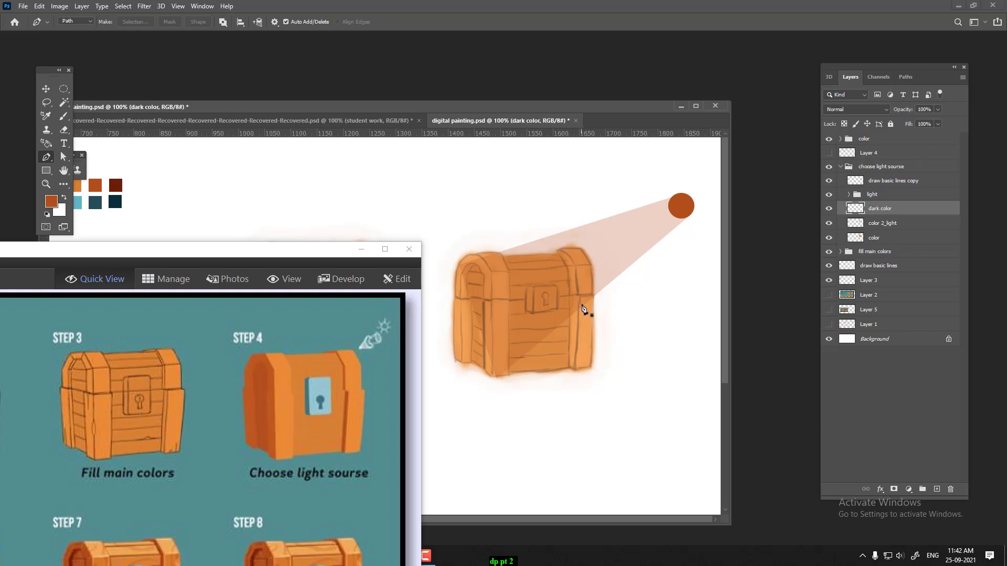
{"action": "key", "text": "b"}
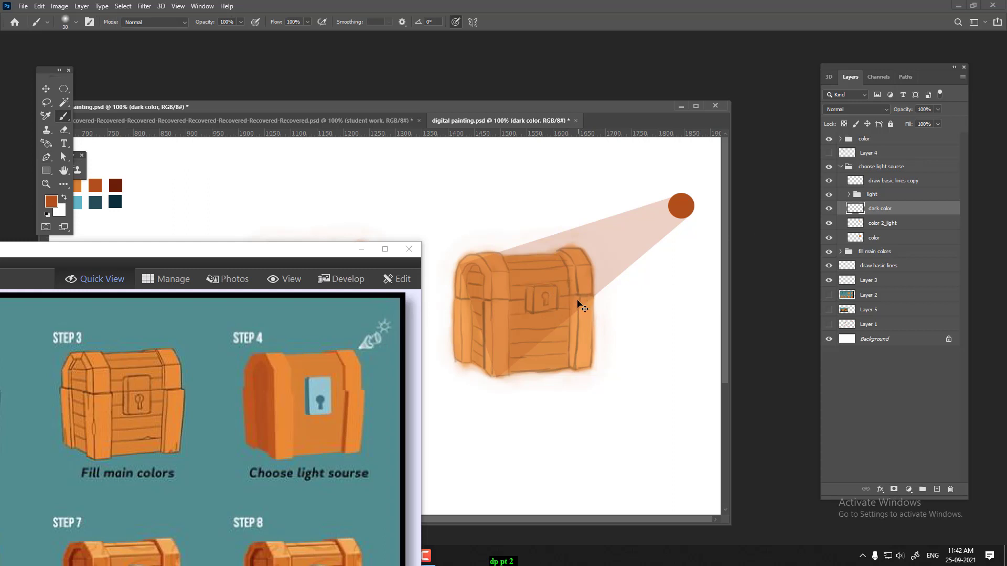
{"action": "scroll", "coordinate": [578, 305], "scroll_direction": "up", "scroll_amount": 2}
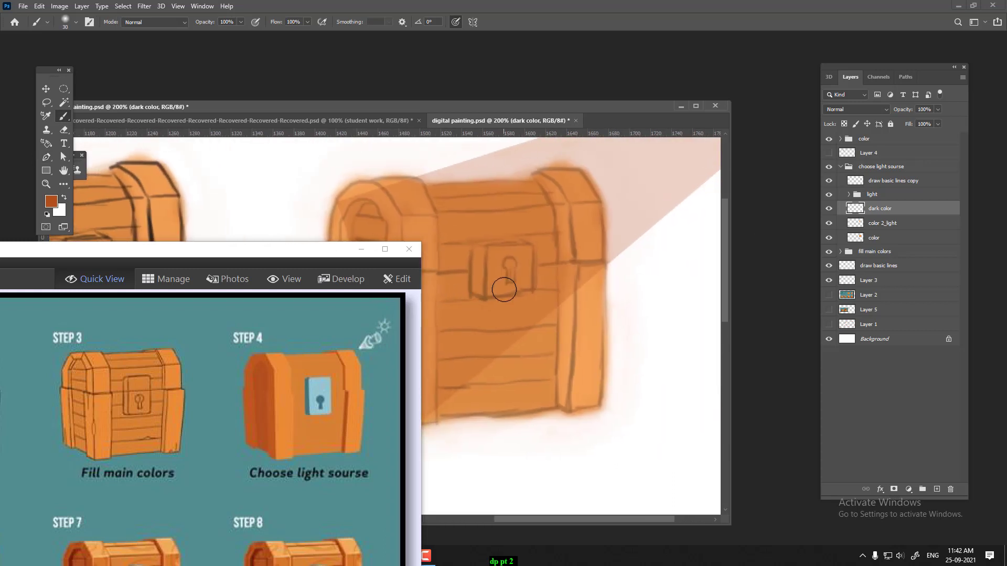
{"action": "scroll", "coordinate": [504, 289], "scroll_direction": "up", "scroll_amount": 1}
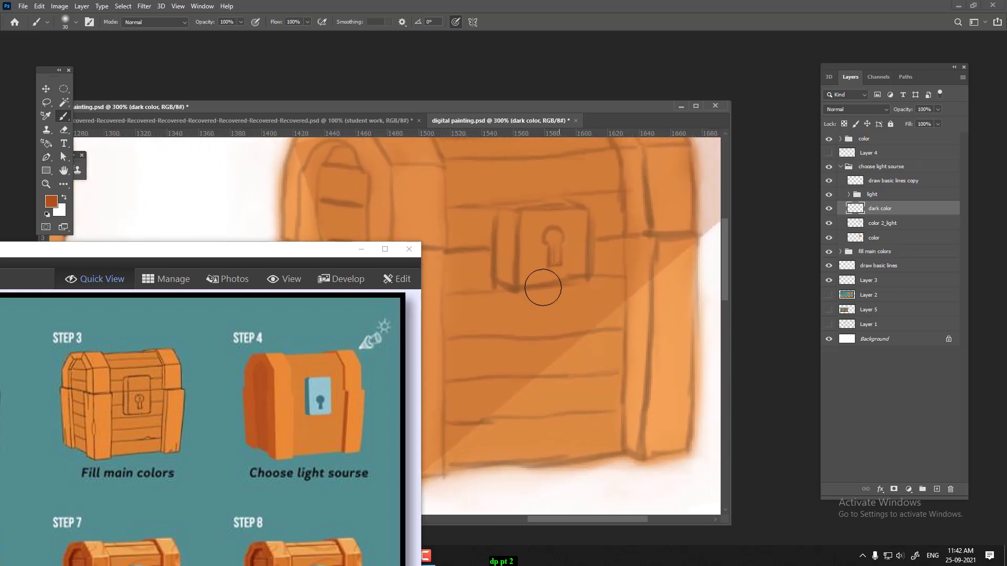
{"action": "key", "text": "bracketleft"}
{"action": "key", "text": "bracketleft"}
{"action": "key", "text": "bracketleft"}
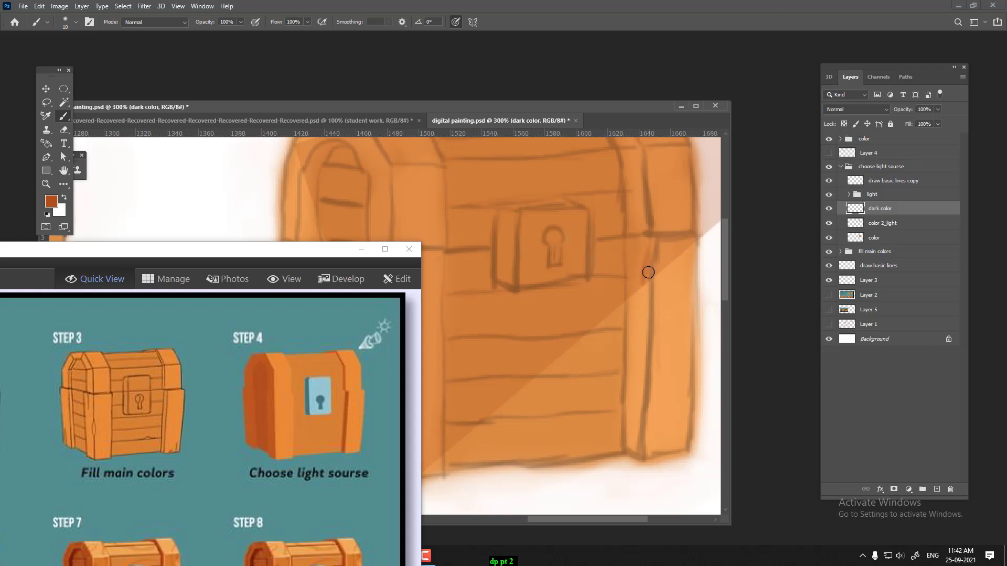
{"action": "key", "text": "bracketright"}
{"action": "key", "text": "bracketright"}
{"action": "key", "text": "bracketright"}
{"action": "left_click_drag", "start_coordinate": [640, 262], "coordinate": [638, 303]}
{"action": "left_click_drag", "start_coordinate": [639, 237], "coordinate": [627, 326]}
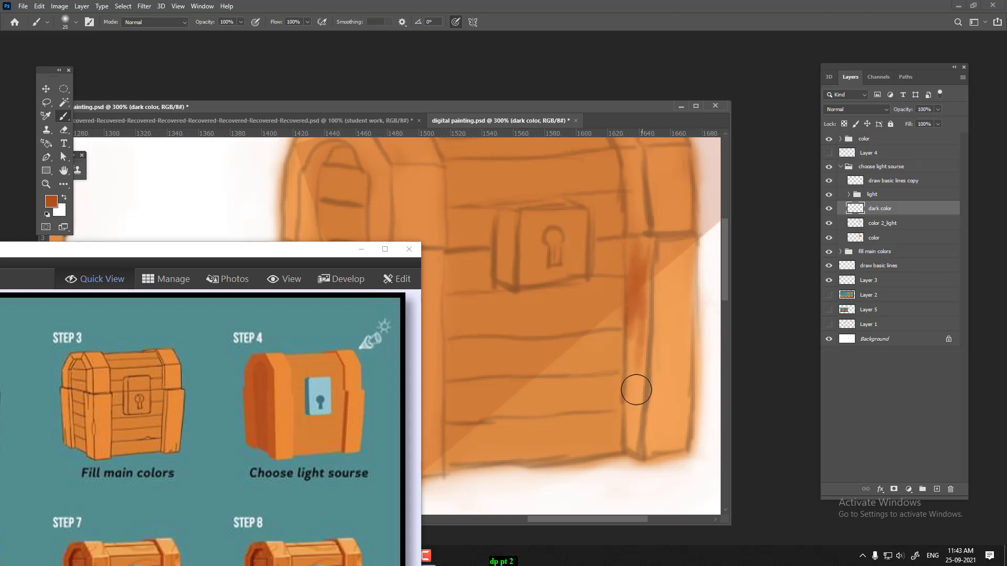
{"action": "mouse_move", "coordinate": [636, 390]}
{"action": "left_mouse_down"}
{"action": "mouse_move", "coordinate": [640, 418]}
{"action": "mouse_move", "coordinate": [629, 411]}
{"action": "mouse_move", "coordinate": [641, 372]}
{"action": "mouse_move", "coordinate": [635, 448]}
{"action": "left_mouse_up"}
With a smaller brush, extend the shading up the plank and along the lid's curved band.
{"action": "key", "text": "bracketleft"}
{"action": "key", "text": "bracketleft"}
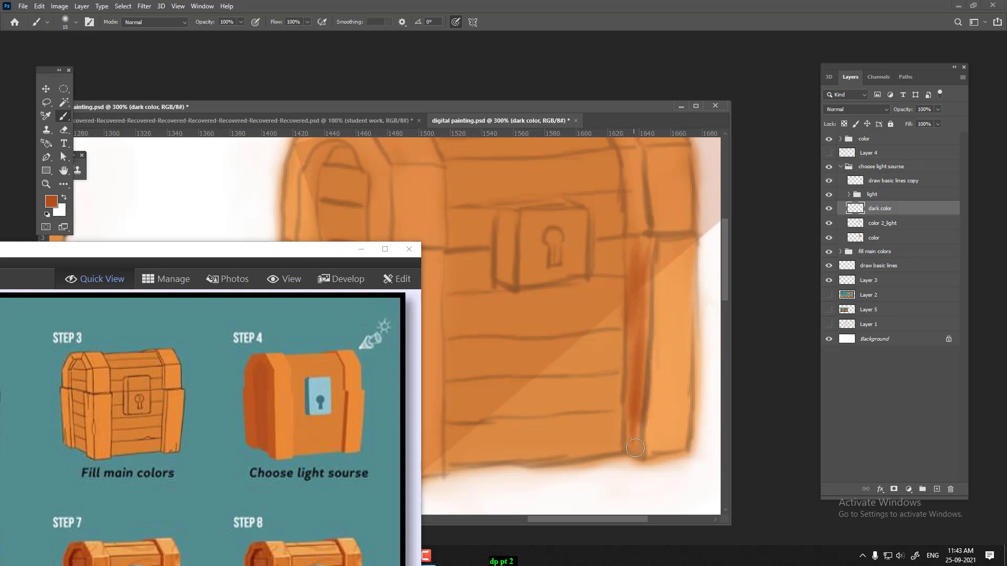
{"action": "mouse_move", "coordinate": [649, 243]}
{"action": "left_mouse_down"}
{"action": "mouse_move", "coordinate": [636, 231]}
{"action": "mouse_move", "coordinate": [641, 285]}
{"action": "mouse_move", "coordinate": [647, 236]}
{"action": "mouse_move", "coordinate": [638, 447]}
{"action": "left_mouse_up"}
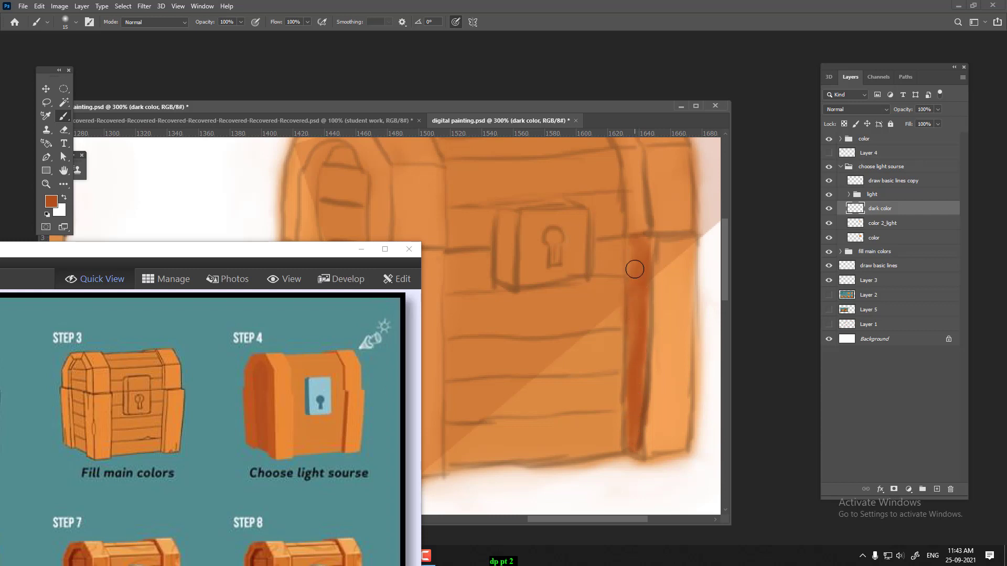
{"action": "mouse_move", "coordinate": [634, 269]}
{"action": "left_mouse_down"}
{"action": "mouse_move", "coordinate": [648, 235]}
{"action": "mouse_move", "coordinate": [644, 347]}
{"action": "left_mouse_up"}
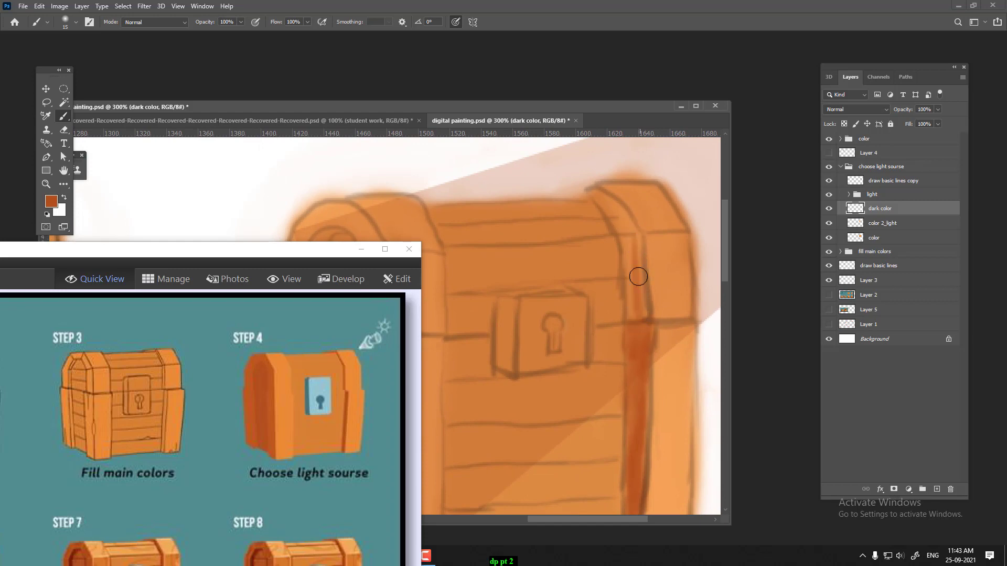
{"action": "mouse_move", "coordinate": [638, 276]}
{"action": "left_mouse_down"}
{"action": "mouse_move", "coordinate": [636, 308]}
{"action": "mouse_move", "coordinate": [634, 272]}
{"action": "left_mouse_up"}
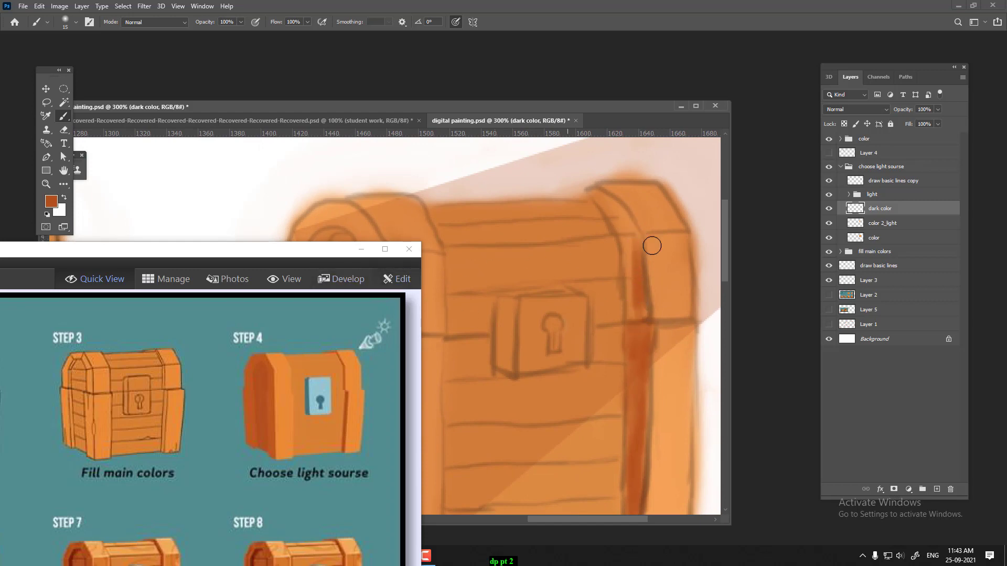
{"action": "mouse_move", "coordinate": [587, 189]}
{"action": "left_mouse_down"}
{"action": "mouse_move", "coordinate": [623, 216]}
{"action": "mouse_move", "coordinate": [633, 314]}
{"action": "left_mouse_up"}
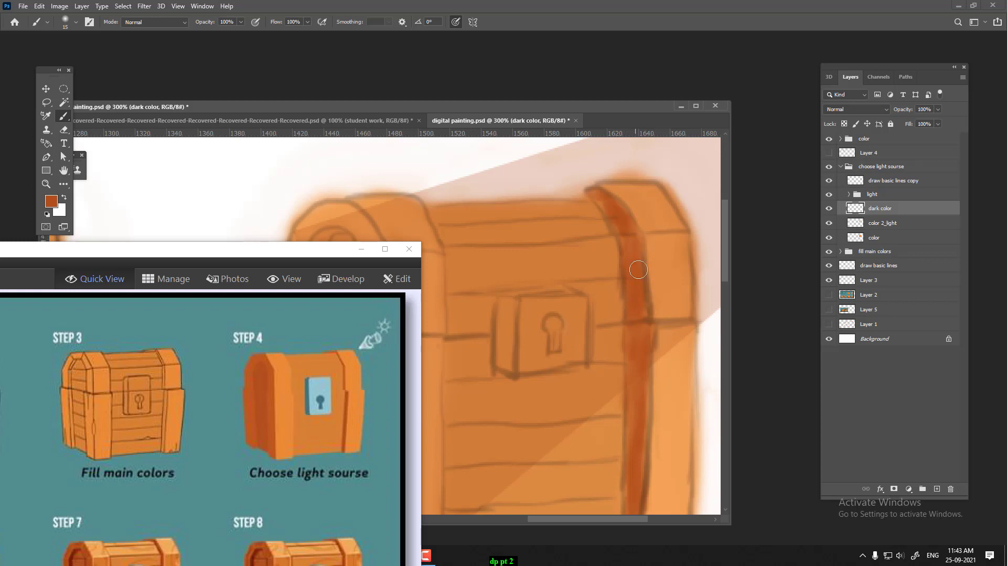
{"action": "left_click_drag", "start_coordinate": [622, 223], "coordinate": [629, 228]}
{"action": "left_click_drag", "start_coordinate": [644, 307], "coordinate": [643, 420]}
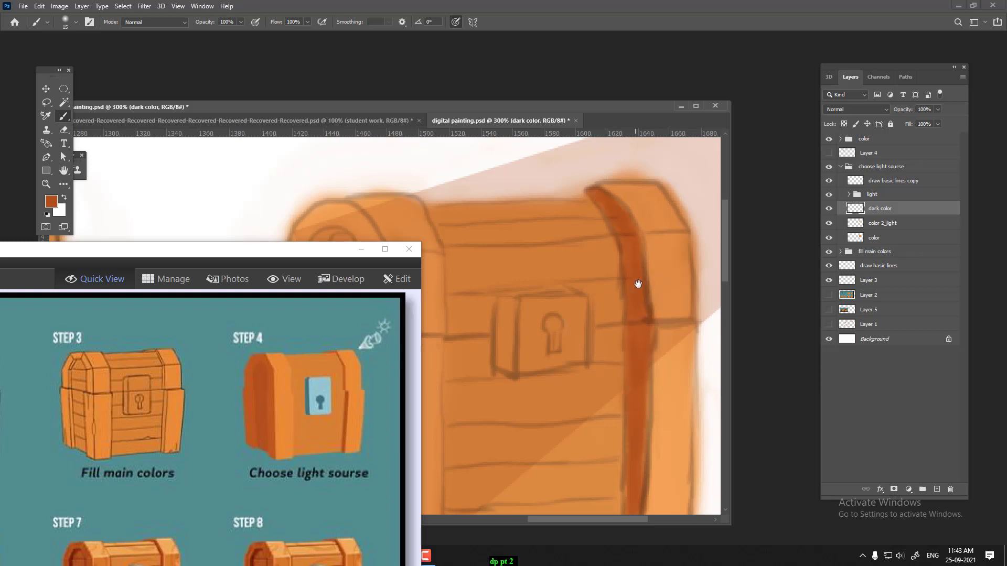
{"action": "left_click_drag", "start_coordinate": [638, 283], "coordinate": [613, 158]}
Shade the chest's left arch and its vertical seam down to the bottom in dark reddish-brown.
{"action": "left_click_drag", "start_coordinate": [640, 335], "coordinate": [760, 407]}
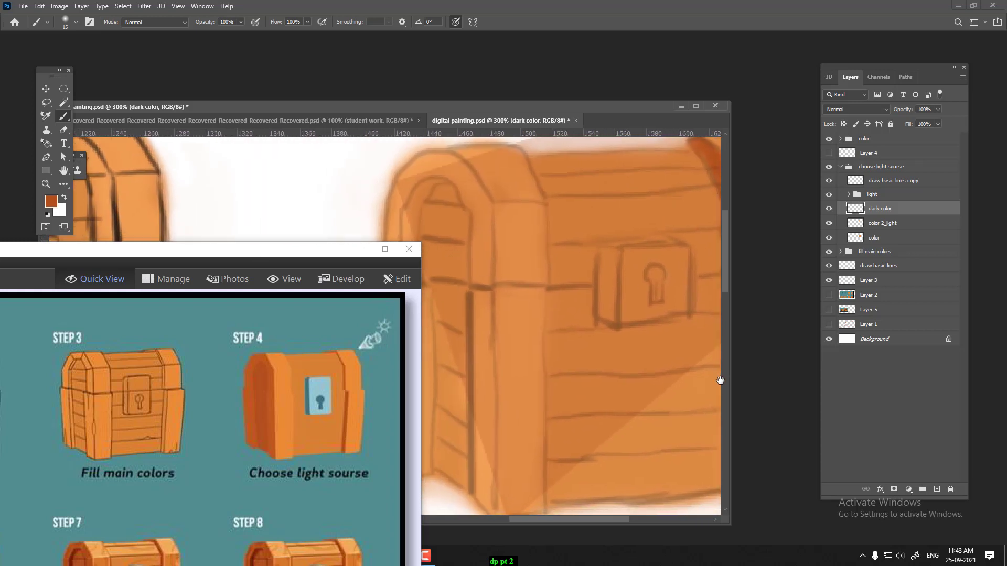
{"action": "left_click_drag", "start_coordinate": [564, 260], "coordinate": [607, 272]}
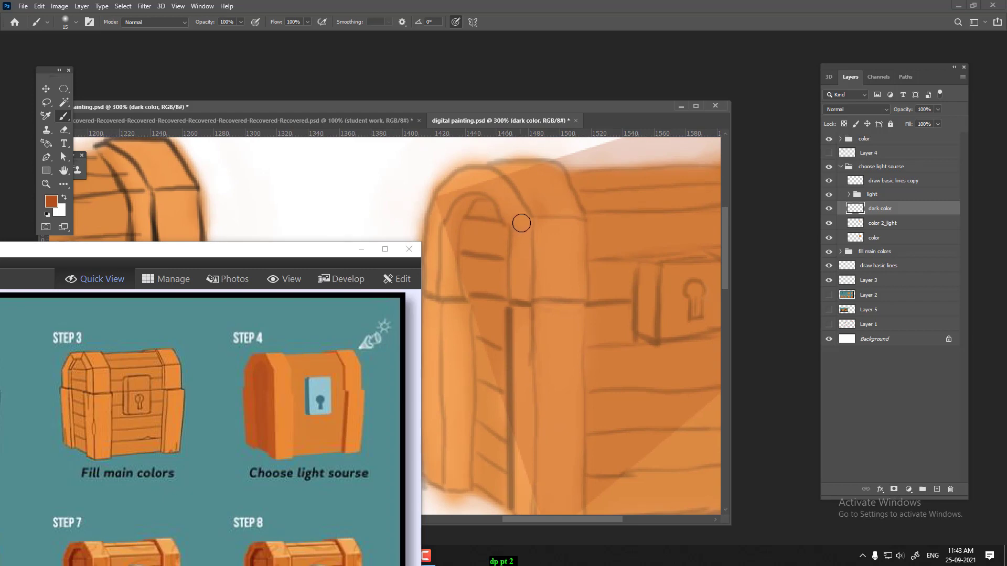
{"action": "mouse_move", "coordinate": [526, 224]}
{"action": "left_mouse_down"}
{"action": "mouse_move", "coordinate": [461, 184]}
{"action": "mouse_move", "coordinate": [434, 241]}
{"action": "mouse_move", "coordinate": [439, 201]}
{"action": "mouse_move", "coordinate": [478, 181]}
{"action": "mouse_move", "coordinate": [522, 220]}
{"action": "mouse_move", "coordinate": [492, 178]}
{"action": "mouse_move", "coordinate": [453, 196]}
{"action": "mouse_move", "coordinate": [429, 242]}
{"action": "mouse_move", "coordinate": [426, 296]}
{"action": "mouse_move", "coordinate": [441, 218]}
{"action": "mouse_move", "coordinate": [461, 191]}
{"action": "mouse_move", "coordinate": [440, 191]}
{"action": "mouse_move", "coordinate": [492, 185]}
{"action": "mouse_move", "coordinate": [525, 220]}
{"action": "mouse_move", "coordinate": [527, 283]}
{"action": "mouse_move", "coordinate": [523, 215]}
{"action": "mouse_move", "coordinate": [514, 284]}
{"action": "mouse_move", "coordinate": [516, 241]}
{"action": "mouse_move", "coordinate": [522, 309]}
{"action": "mouse_move", "coordinate": [517, 222]}
{"action": "mouse_move", "coordinate": [520, 291]}
{"action": "left_mouse_up"}
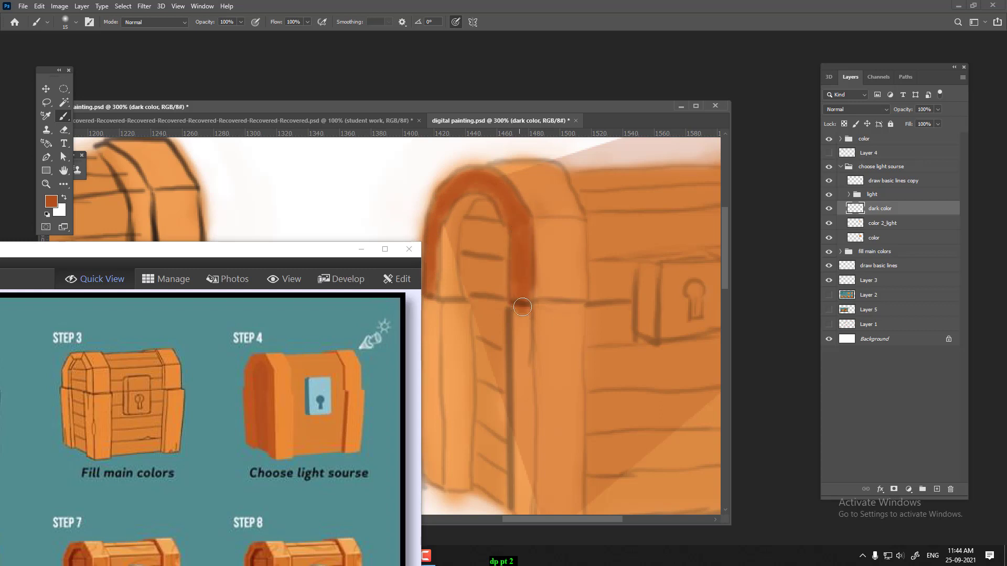
{"action": "mouse_move", "coordinate": [545, 332]}
{"action": "left_mouse_down"}
{"action": "mouse_move", "coordinate": [560, 241]}
{"action": "mouse_move", "coordinate": [537, 225]}
{"action": "mouse_move", "coordinate": [537, 307]}
{"action": "left_mouse_up"}
{"action": "mouse_move", "coordinate": [546, 374]}
{"action": "left_mouse_down"}
{"action": "mouse_move", "coordinate": [540, 439]}
{"action": "mouse_move", "coordinate": [538, 217]}
{"action": "left_mouse_up"}
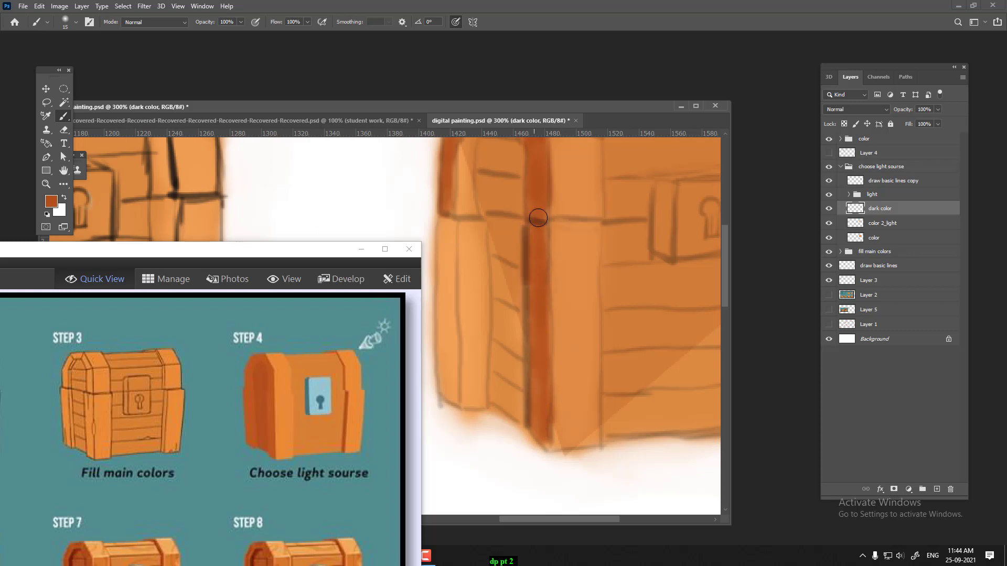
{"action": "mouse_move", "coordinate": [538, 316]}
{"action": "left_mouse_down"}
{"action": "mouse_move", "coordinate": [540, 443]}
{"action": "mouse_move", "coordinate": [543, 434]}
{"action": "left_mouse_up"}
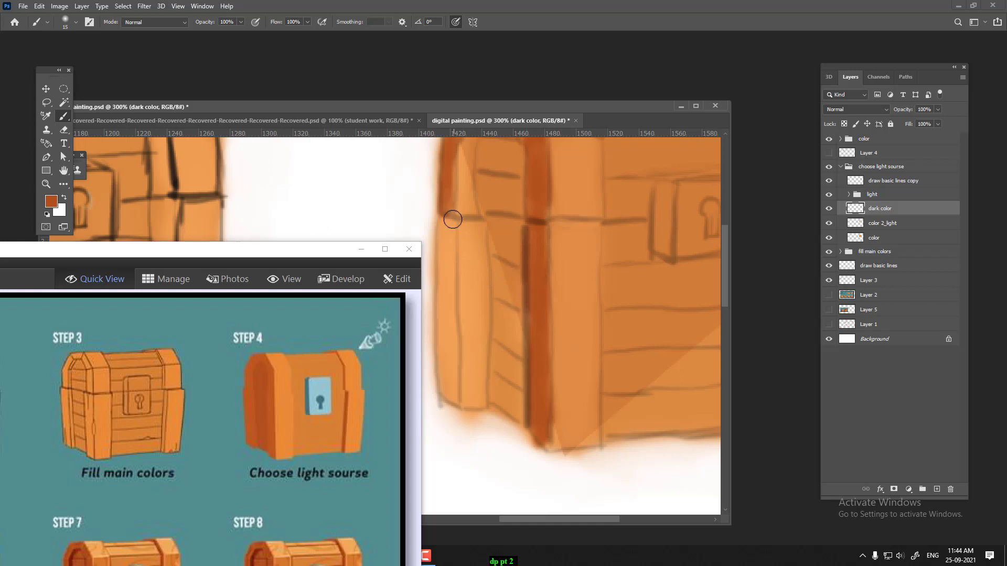
Darken the full length of the chest's left side plank with dark reddish-brown strokes.
{"action": "left_click_drag", "start_coordinate": [453, 215], "coordinate": [450, 321]}
{"action": "left_click_drag", "start_coordinate": [449, 235], "coordinate": [449, 333]}
{"action": "left_click_drag", "start_coordinate": [447, 262], "coordinate": [448, 383]}
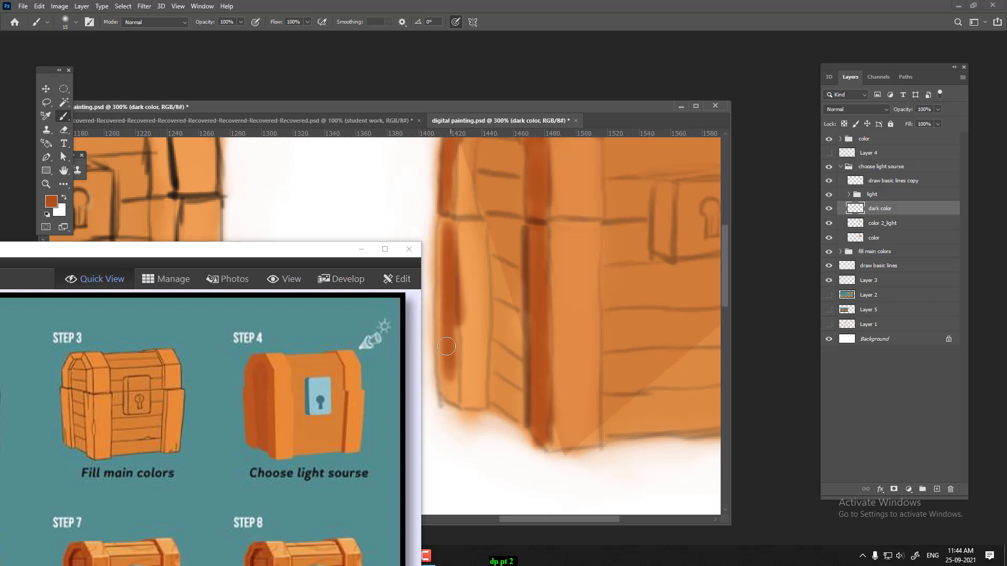
{"action": "left_click_drag", "start_coordinate": [445, 323], "coordinate": [448, 393]}
{"action": "mouse_move", "coordinate": [443, 346]}
{"action": "left_mouse_down"}
{"action": "mouse_move", "coordinate": [445, 396]}
{"action": "mouse_move", "coordinate": [453, 393]}
{"action": "left_mouse_up"}
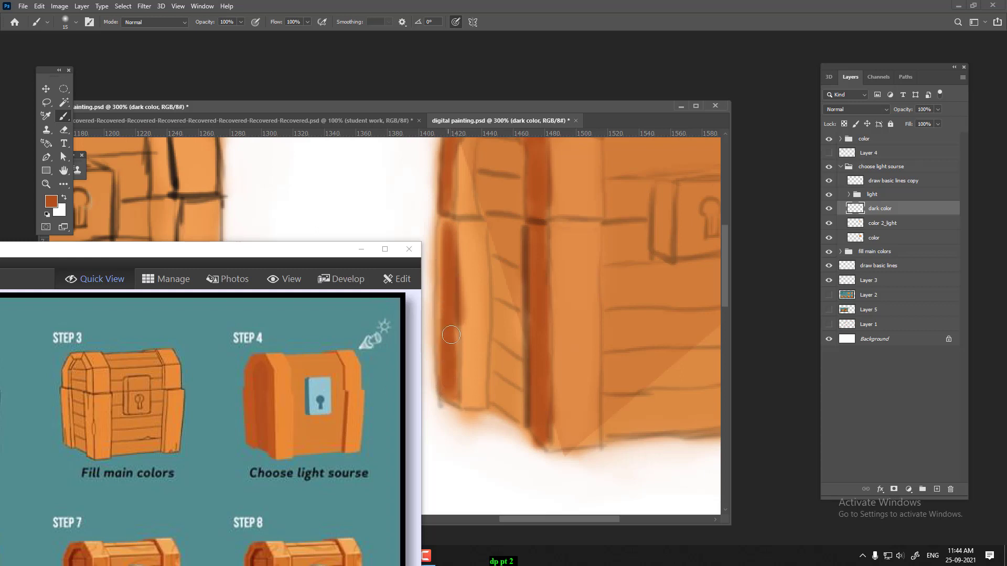
{"action": "left_click_drag", "start_coordinate": [451, 334], "coordinate": [455, 390]}
{"action": "mouse_move", "coordinate": [446, 315]}
{"action": "left_mouse_down"}
{"action": "mouse_move", "coordinate": [443, 237]}
{"action": "mouse_move", "coordinate": [444, 315]}
{"action": "left_mouse_up"}
{"action": "left_click_drag", "start_coordinate": [441, 268], "coordinate": [441, 346]}
{"action": "mouse_move", "coordinate": [440, 297]}
{"action": "left_mouse_down"}
{"action": "mouse_move", "coordinate": [449, 392]}
{"action": "mouse_move", "coordinate": [437, 399]}
{"action": "left_mouse_up"}
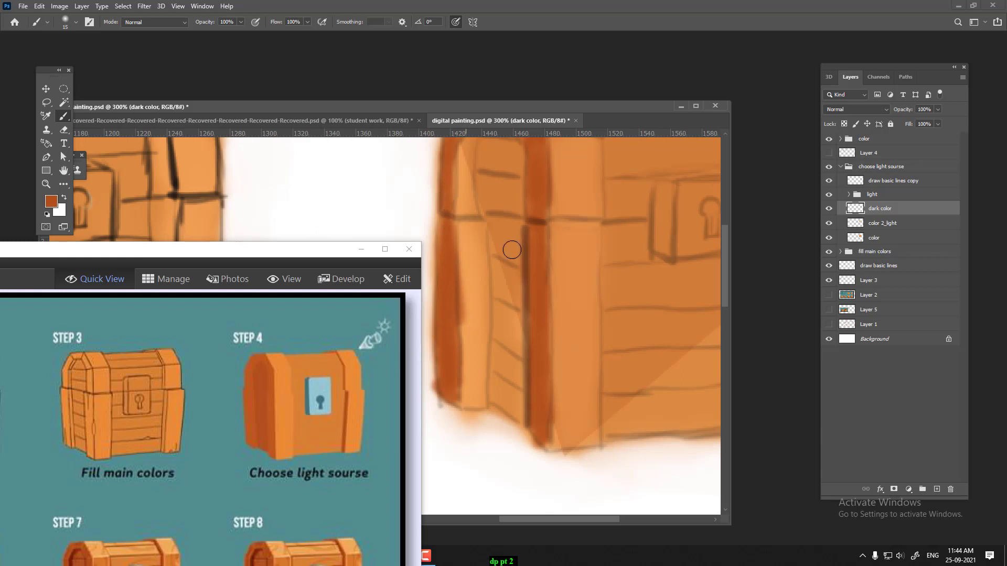
{"action": "scroll", "coordinate": [571, 251], "scroll_direction": "down", "scroll_amount": 5}
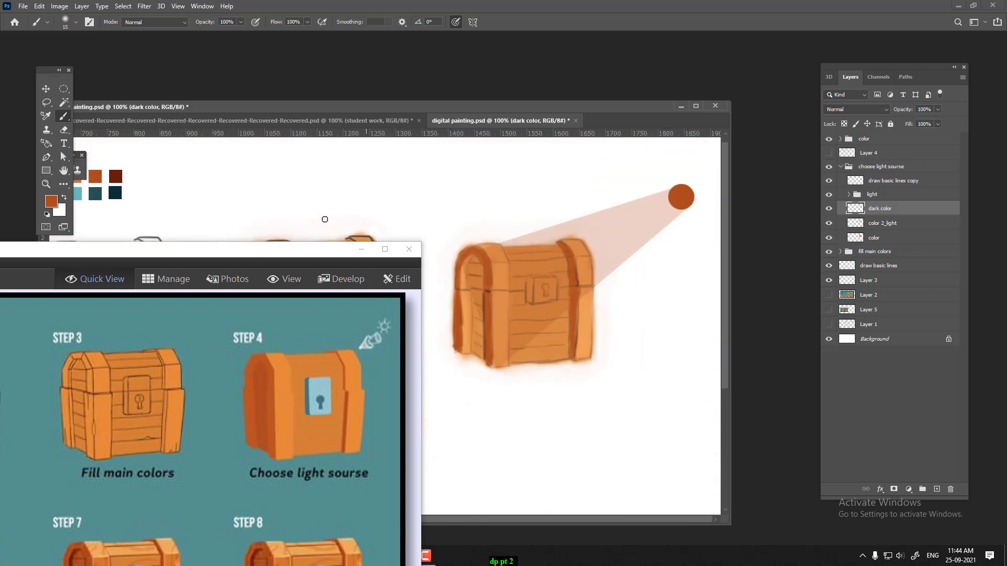
Sample the dark red palette swatch and paint the recessed strip inside the left arch.
{"action": "key", "text": "alt"}
{"action": "left_click", "coordinate": [120, 174], "text": "alt"}
{"action": "scroll", "coordinate": [512, 300], "scroll_direction": "up", "scroll_amount": 2}
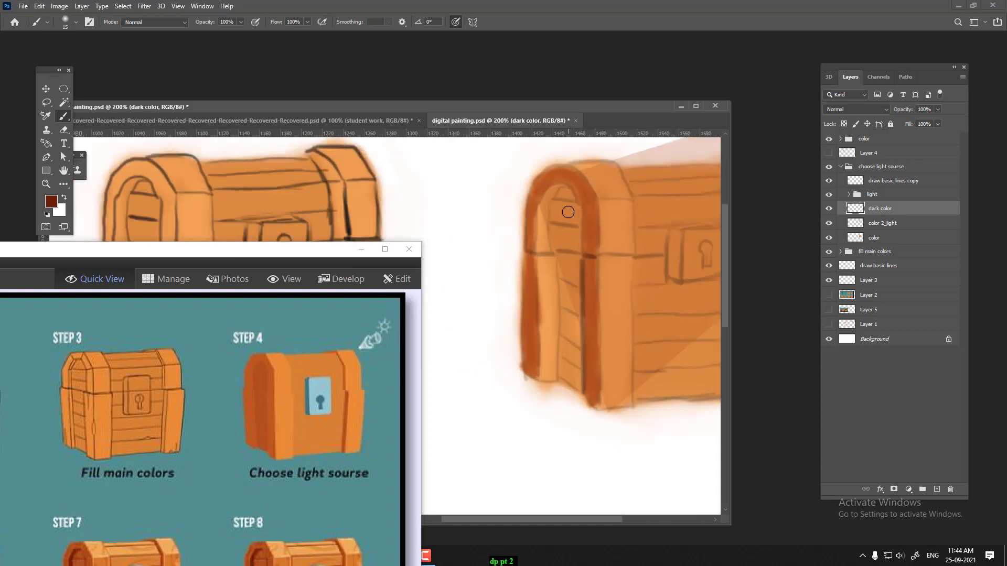
{"action": "mouse_move", "coordinate": [576, 202]}
{"action": "left_mouse_down"}
{"action": "mouse_move", "coordinate": [565, 195]}
{"action": "mouse_move", "coordinate": [564, 322]}
{"action": "left_mouse_up"}
{"action": "left_click_drag", "start_coordinate": [568, 267], "coordinate": [564, 378]}
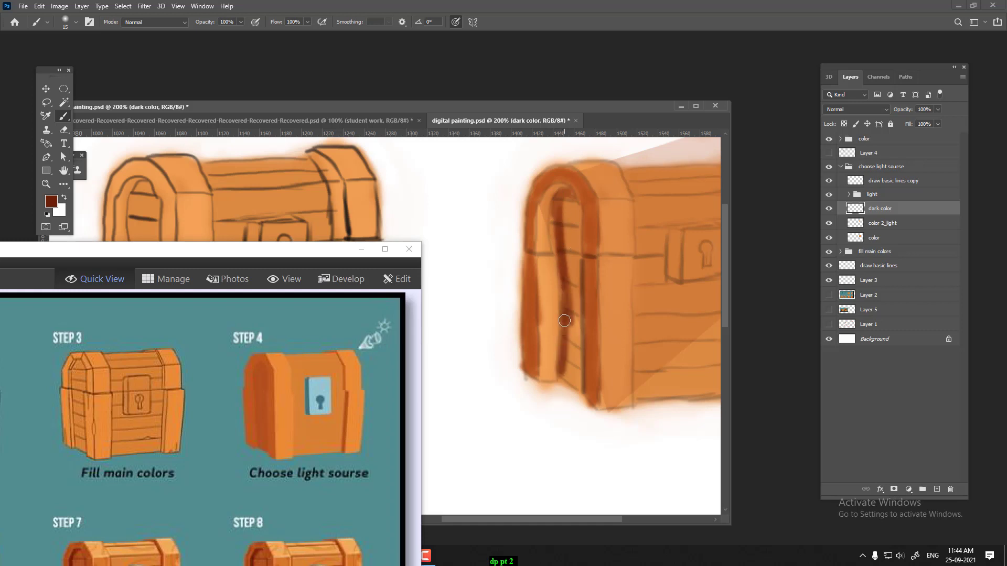
{"action": "left_click_drag", "start_coordinate": [566, 314], "coordinate": [565, 376]}
{"action": "scroll", "coordinate": [589, 335], "scroll_direction": "up", "scroll_amount": 1}
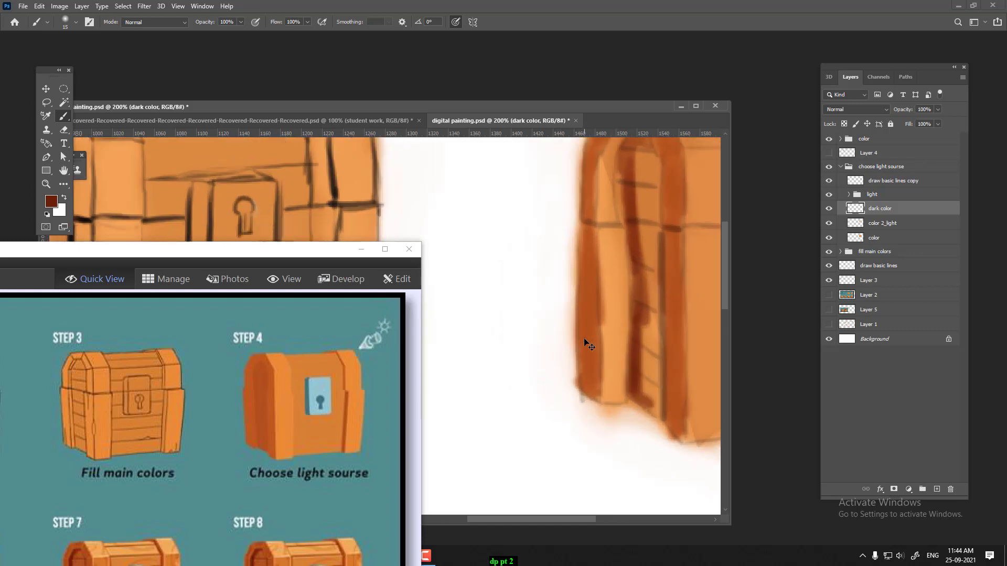
{"action": "mouse_move", "coordinate": [619, 314]}
{"action": "left_mouse_down"}
{"action": "mouse_move", "coordinate": [578, 385]}
{"action": "mouse_move", "coordinate": [597, 353]}
{"action": "left_mouse_up"}
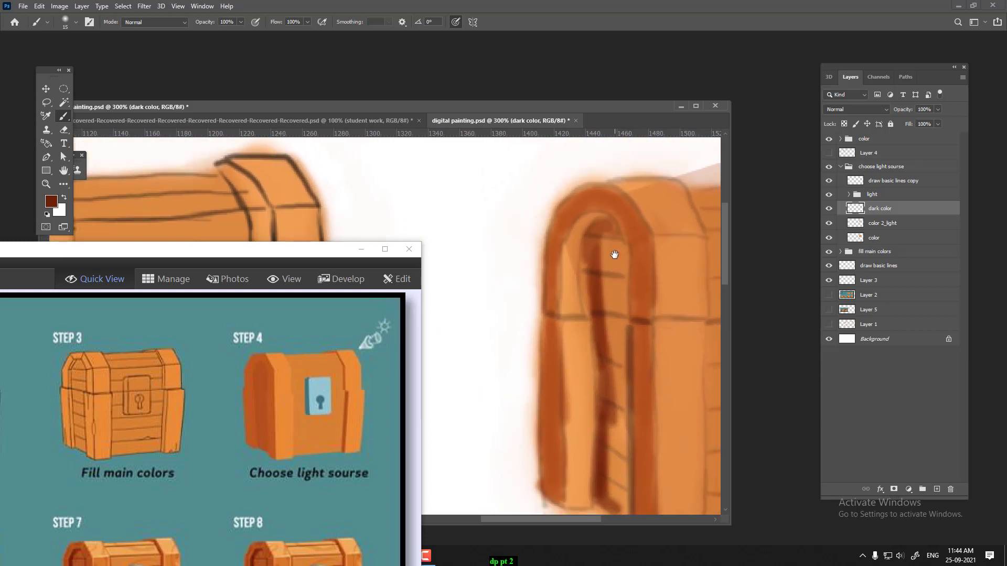
{"action": "mouse_move", "coordinate": [592, 277]}
{"action": "left_mouse_down"}
{"action": "mouse_move", "coordinate": [589, 311]}
{"action": "mouse_move", "coordinate": [598, 230]}
{"action": "mouse_move", "coordinate": [611, 263]}
{"action": "mouse_move", "coordinate": [608, 231]}
{"action": "mouse_move", "coordinate": [620, 284]}
{"action": "mouse_move", "coordinate": [619, 234]}
{"action": "mouse_move", "coordinate": [602, 273]}
{"action": "mouse_move", "coordinate": [602, 236]}
{"action": "mouse_move", "coordinate": [614, 359]}
{"action": "mouse_move", "coordinate": [611, 322]}
{"action": "mouse_move", "coordinate": [613, 355]}
{"action": "mouse_move", "coordinate": [599, 368]}
{"action": "left_mouse_up"}
{"action": "scroll", "coordinate": [616, 274], "scroll_direction": "down", "scroll_amount": 3}
{"action": "mouse_move", "coordinate": [616, 276]}
{"action": "left_mouse_down"}
{"action": "mouse_move", "coordinate": [626, 422]}
{"action": "mouse_move", "coordinate": [608, 392]}
{"action": "mouse_move", "coordinate": [606, 308]}
{"action": "mouse_move", "coordinate": [619, 360]}
{"action": "left_mouse_up"}
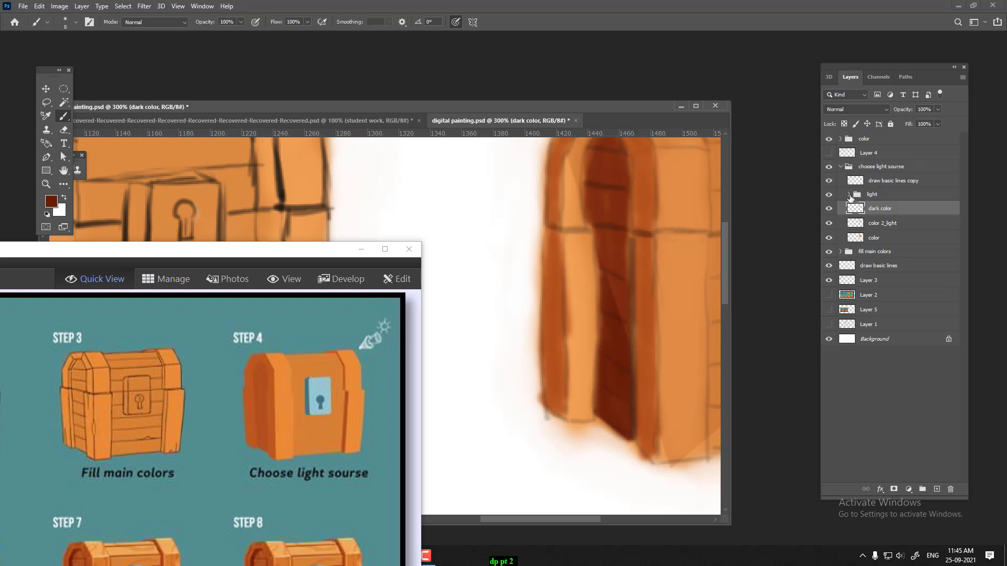
Hide the light group, widen and darken the dark red strip's edges, then zoom out.
{"action": "left_click", "coordinate": [829, 194]}
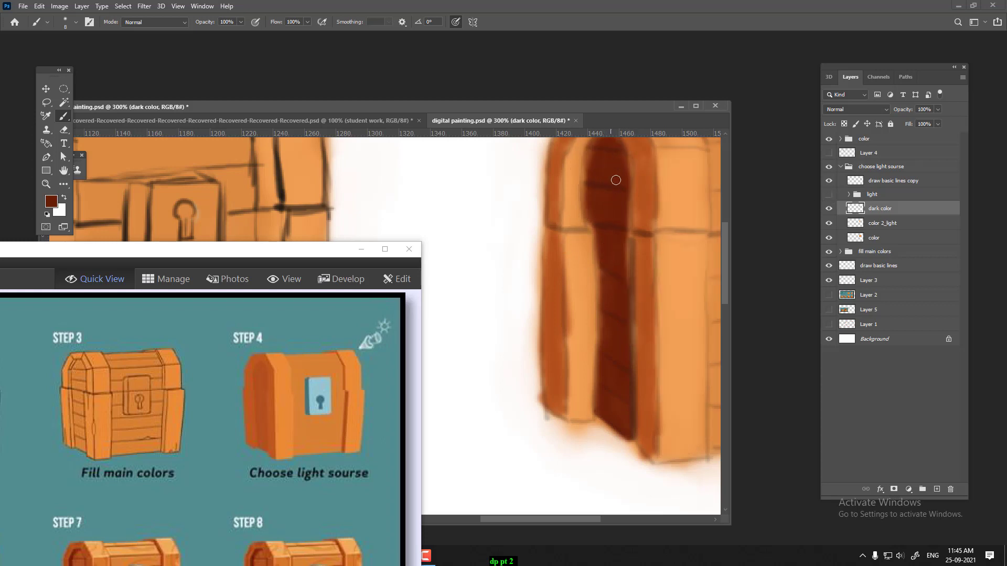
{"action": "left_click_drag", "start_coordinate": [598, 217], "coordinate": [596, 251]}
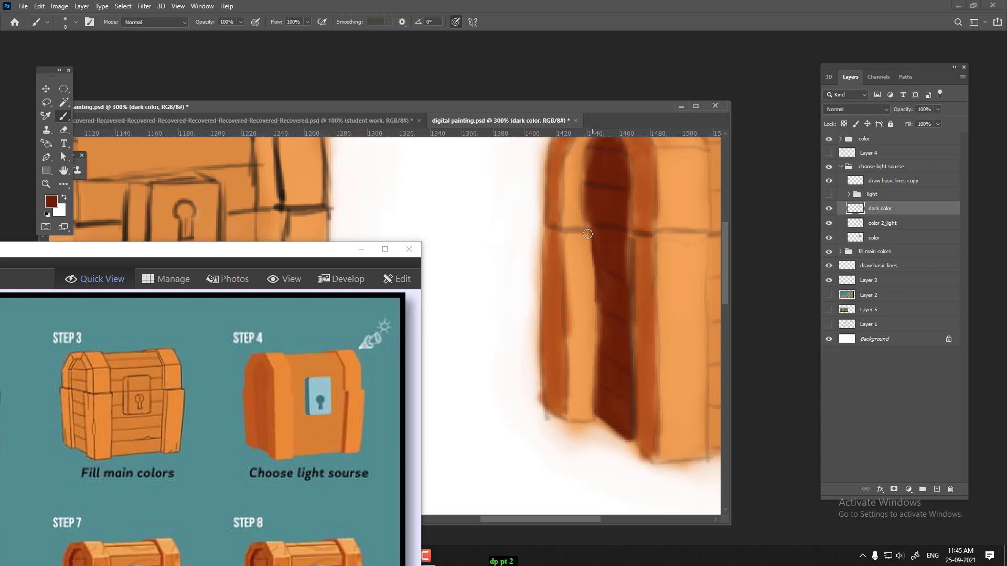
{"action": "left_click_drag", "start_coordinate": [590, 236], "coordinate": [596, 386]}
{"action": "left_click_drag", "start_coordinate": [597, 318], "coordinate": [599, 335]}
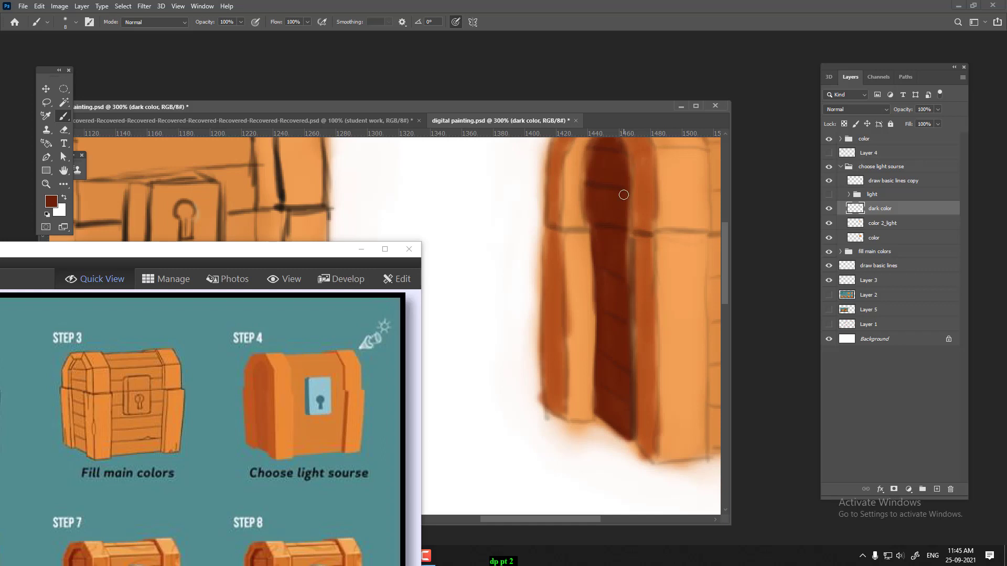
{"action": "left_click_drag", "start_coordinate": [625, 230], "coordinate": [627, 306]}
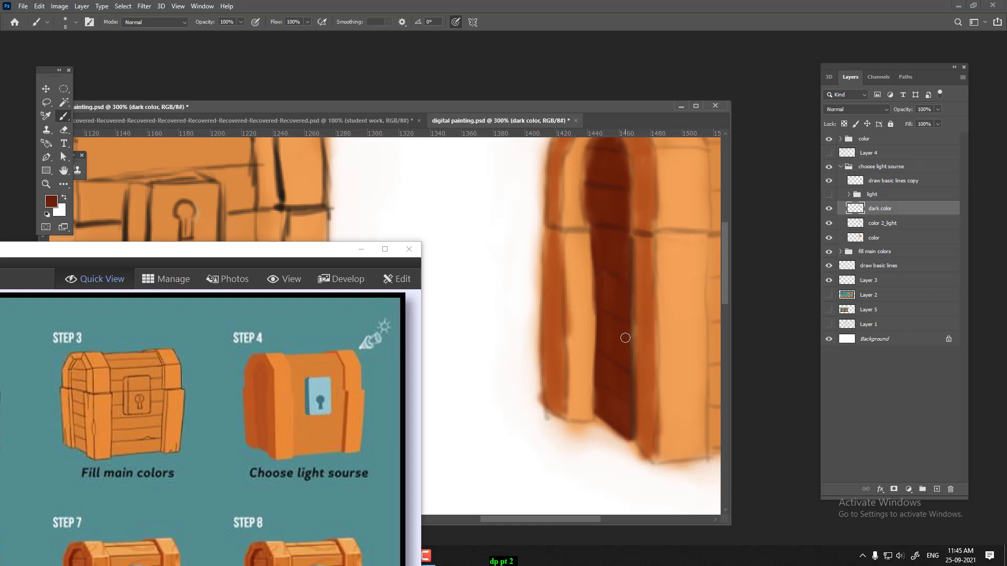
{"action": "key", "text": "ctrl+minus"}
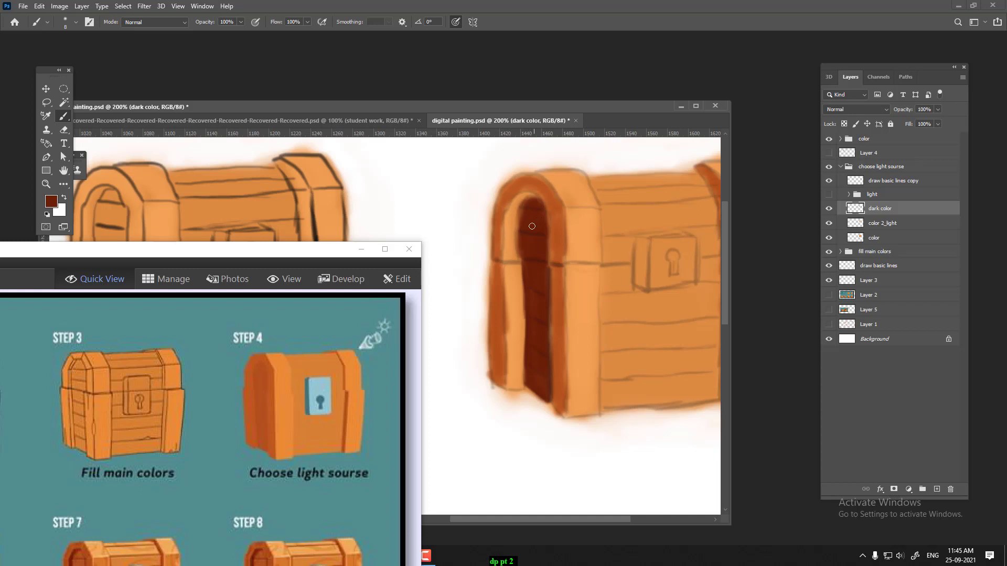
{"action": "key", "text": "ctrl+minus"}
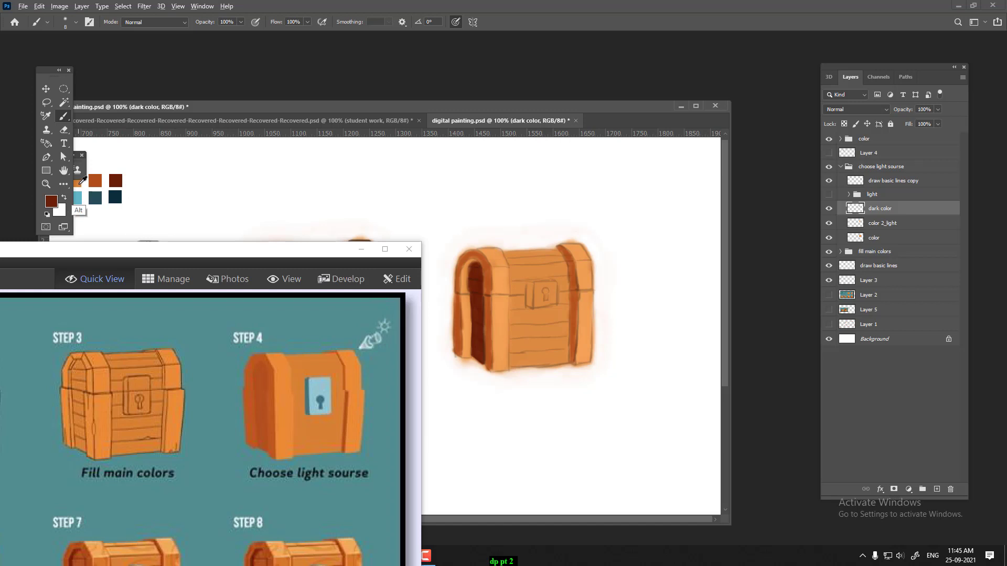
Sample the orange swatch and extend the dark fill at the inner arch top.
{"action": "left_click", "coordinate": [79, 185], "text": "alt"}
{"action": "scroll", "coordinate": [497, 288], "scroll_direction": "up", "scroll_amount": 3}
{"action": "scroll", "coordinate": [592, 225], "scroll_direction": "up", "scroll_amount": 2}
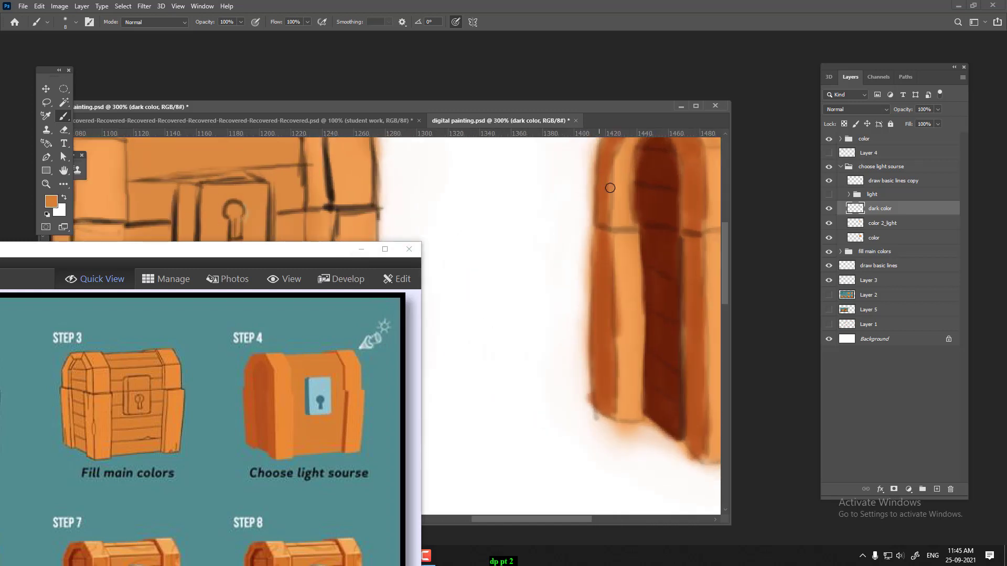
{"action": "left_click_drag", "start_coordinate": [583, 223], "coordinate": [552, 273]}
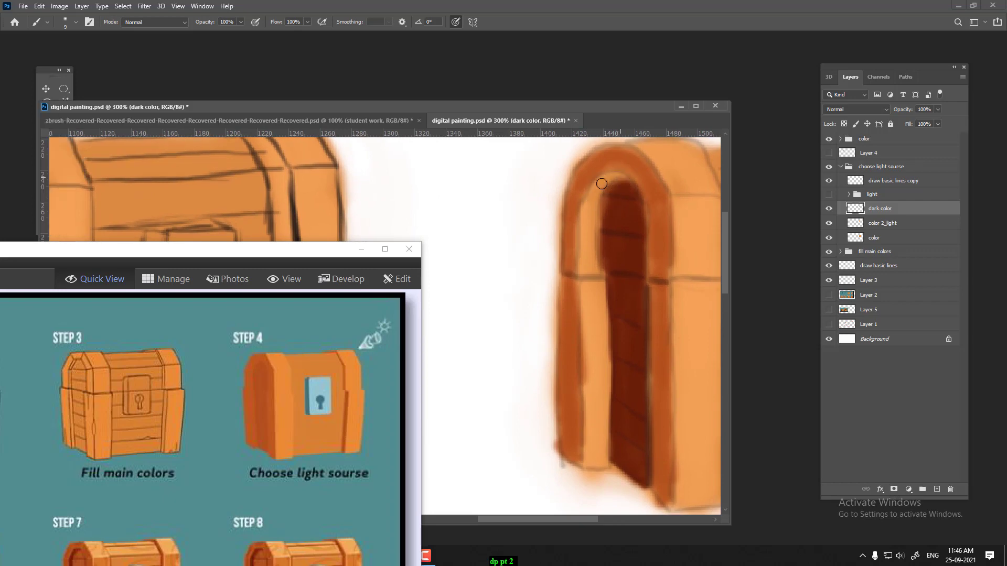
{"action": "left_click_drag", "start_coordinate": [611, 185], "coordinate": [604, 199]}
With a larger brush, smooth the left arch pillar's inner edge and the light pillar strip.
{"action": "key", "text": "bracketright"}
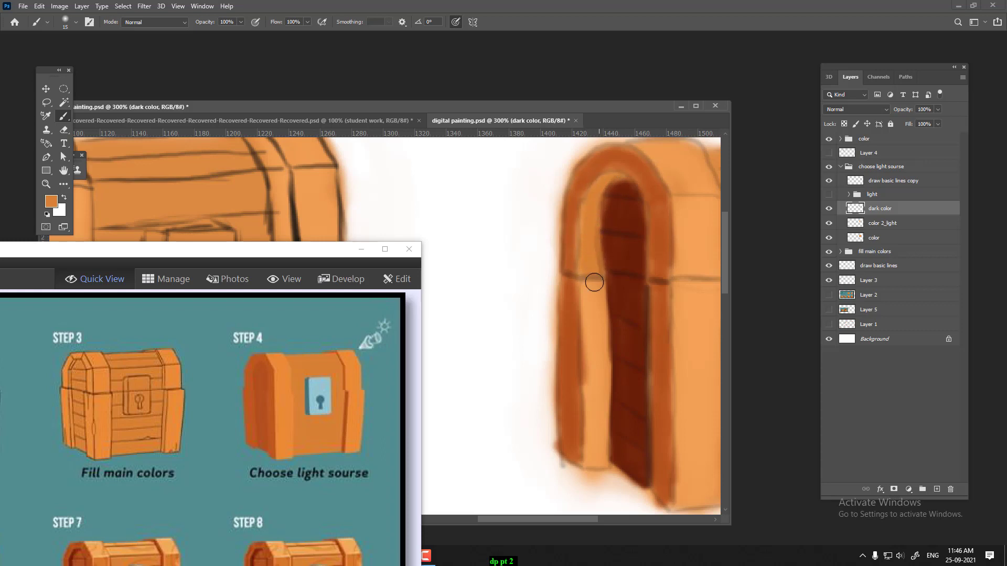
{"action": "left_click_drag", "start_coordinate": [588, 269], "coordinate": [586, 336]}
{"action": "left_click_drag", "start_coordinate": [587, 294], "coordinate": [593, 388]}
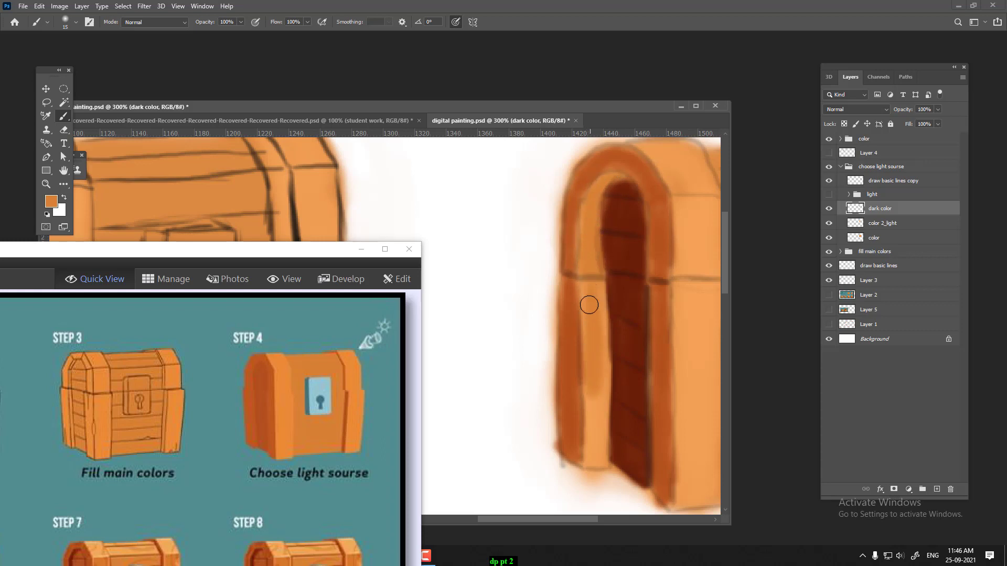
{"action": "left_click_drag", "start_coordinate": [602, 274], "coordinate": [597, 446]}
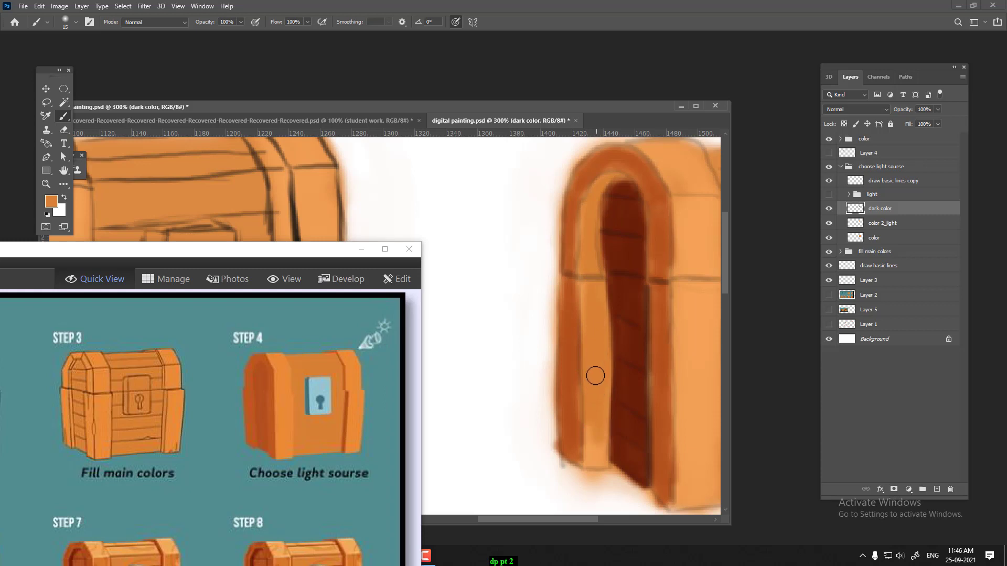
{"action": "mouse_move", "coordinate": [596, 376]}
{"action": "left_mouse_down"}
{"action": "mouse_move", "coordinate": [604, 474]}
{"action": "mouse_move", "coordinate": [588, 425]}
{"action": "left_mouse_up"}
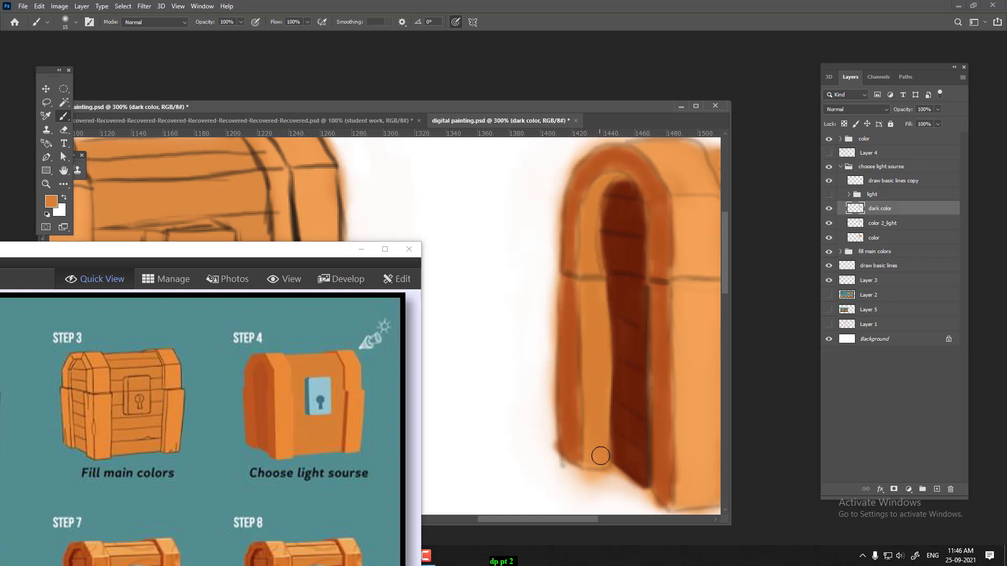
{"action": "scroll", "coordinate": [600, 431], "scroll_direction": "down", "scroll_amount": 1}
{"action": "scroll", "coordinate": [599, 432], "scroll_direction": "down", "scroll_amount": 1}
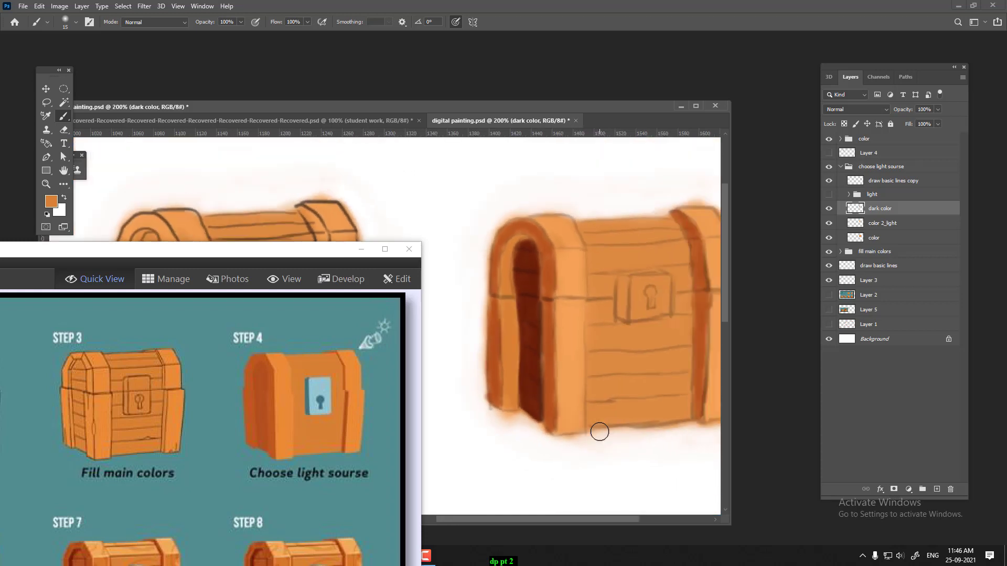
{"action": "scroll", "coordinate": [599, 432], "scroll_direction": "down", "scroll_amount": 1}
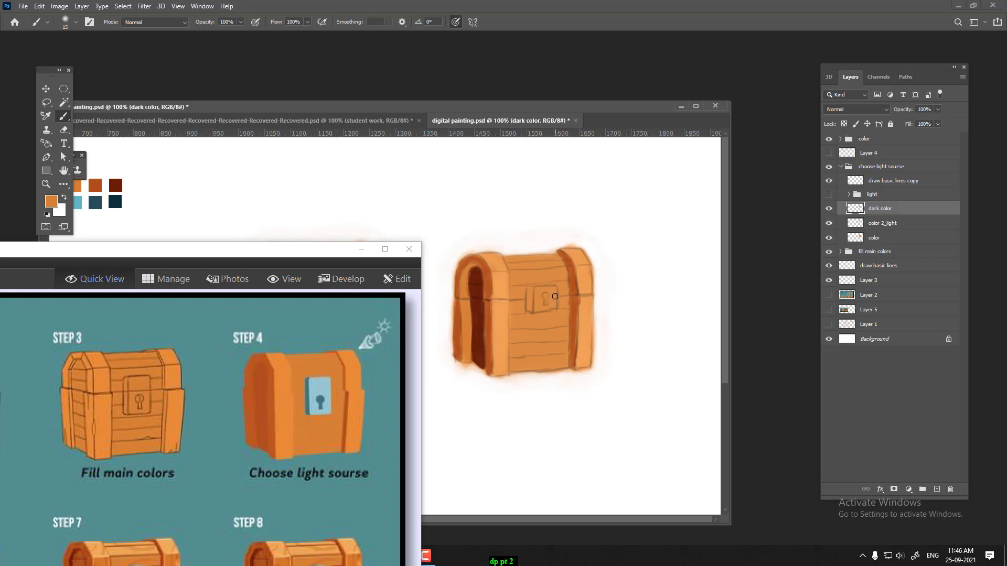
Sample the chest's darker brown and widen the right vertical strip with deep reddish-brown.
{"action": "key", "text": "ctrl+plus"}
{"action": "left_click_drag", "start_coordinate": [649, 269], "coordinate": [577, 333]}
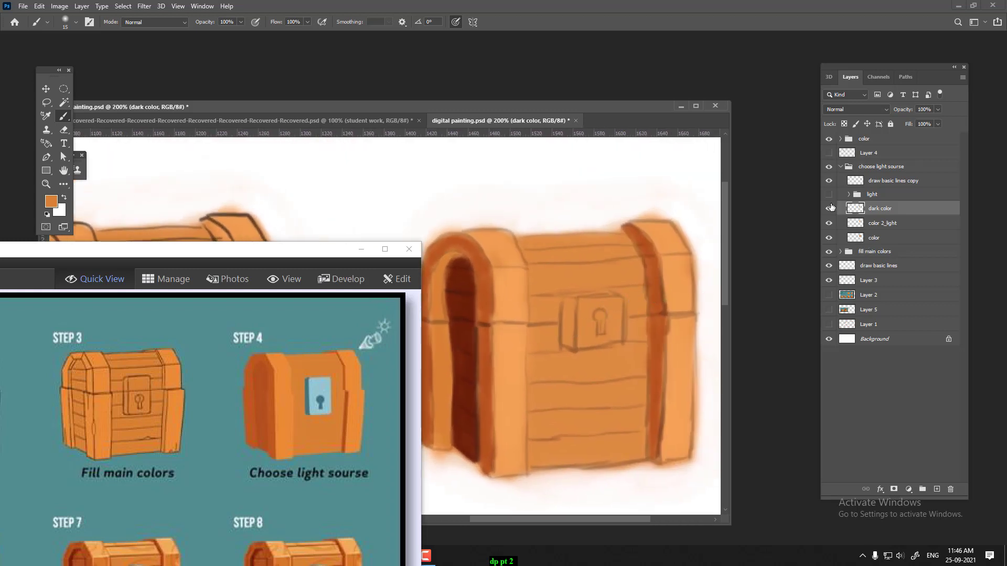
{"action": "left_click", "coordinate": [828, 209]}
{"action": "left_click", "coordinate": [660, 325], "text": "alt"}
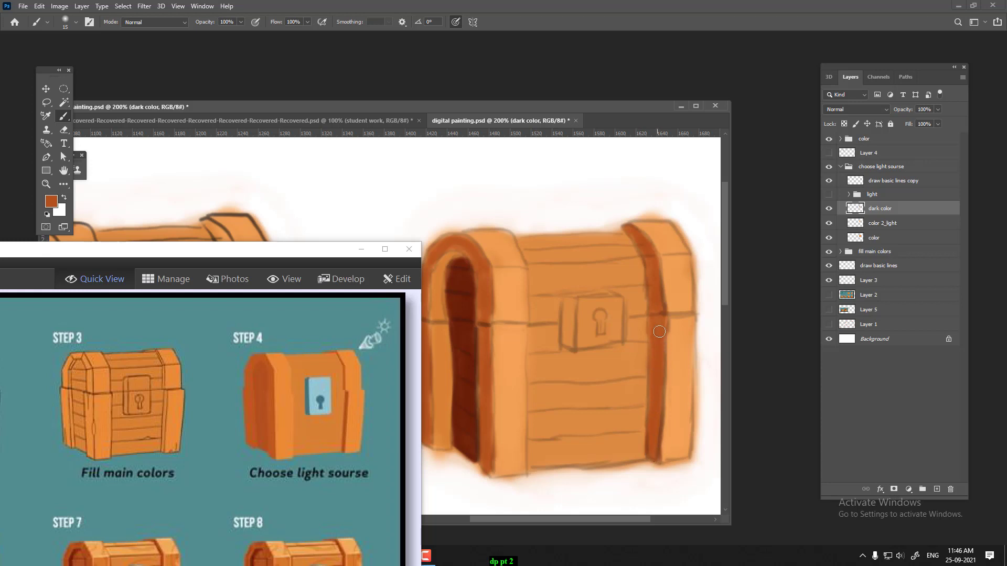
{"action": "left_click_drag", "start_coordinate": [652, 340], "coordinate": [663, 319]}
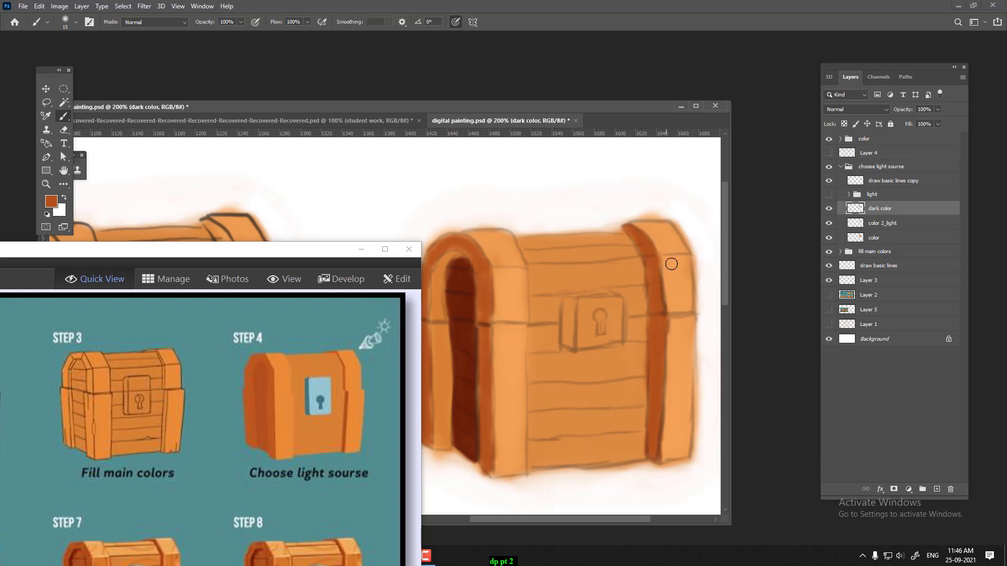
{"action": "key", "text": "ctrl+minus"}
{"action": "key", "text": "ctrl+minus"}
{"action": "key", "text": "ctrl+minus"}
{"action": "key", "text": "ctrl+minus"}
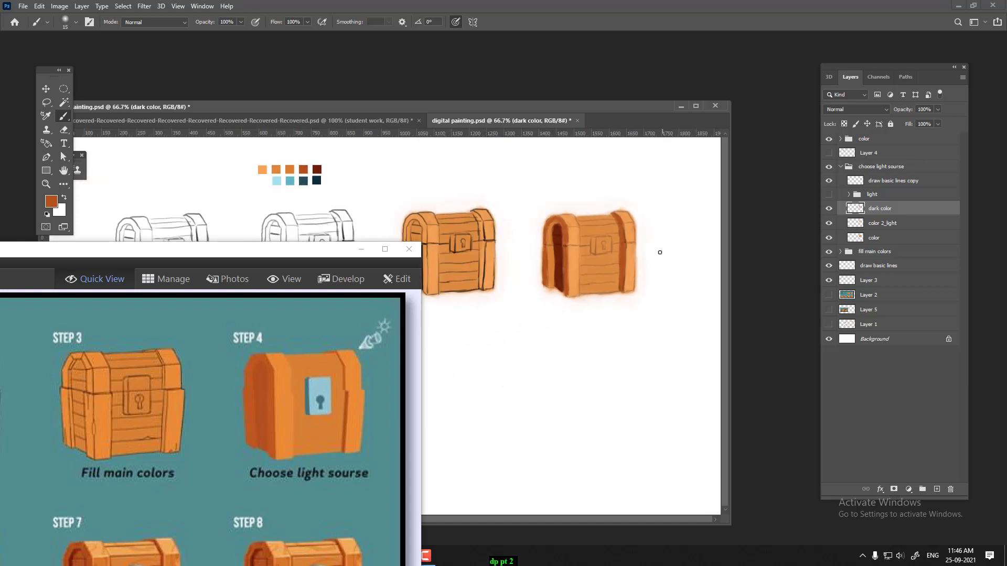
Sample the palette's light blue and bring the Photoshop canvas in front of the viewer.
{"action": "left_click", "coordinate": [293, 181], "text": "alt"}
{"action": "left_click", "coordinate": [781, 271]}
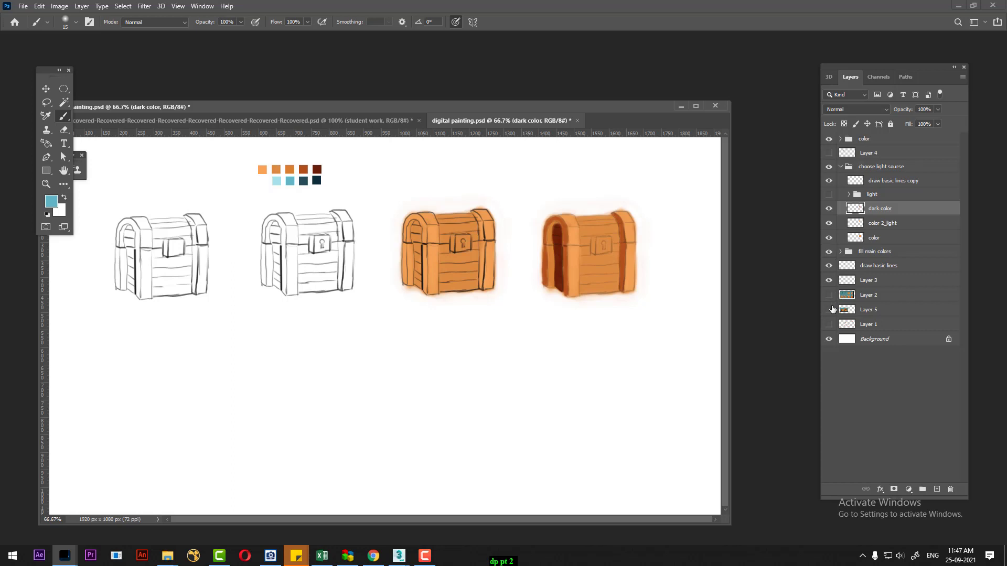
Show the Layer 5 reference of finished chests and set the foreground to a light blue.
{"action": "left_click", "coordinate": [828, 309]}
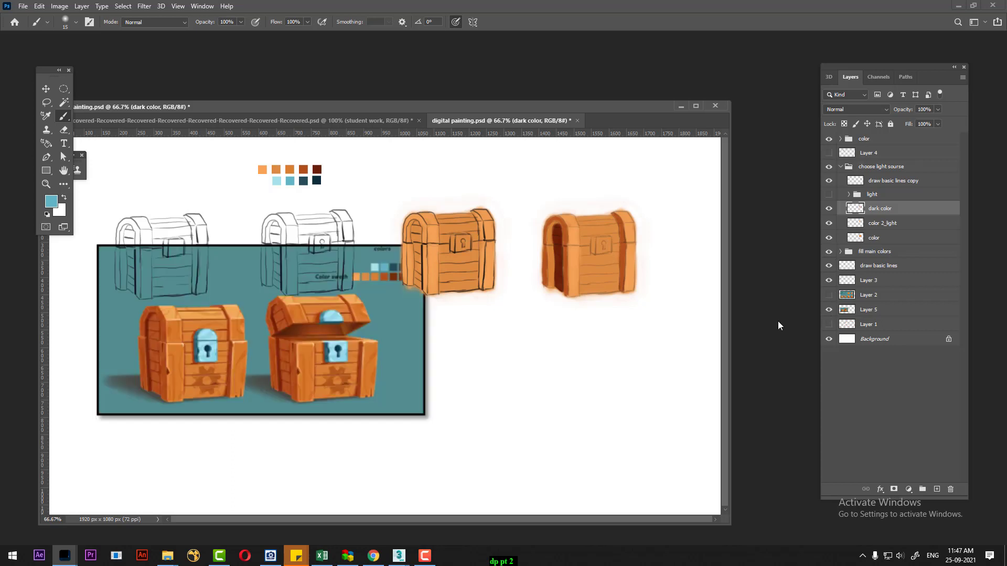
{"action": "left_click", "coordinate": [52, 201]}
{"action": "left_click", "coordinate": [334, 349]}
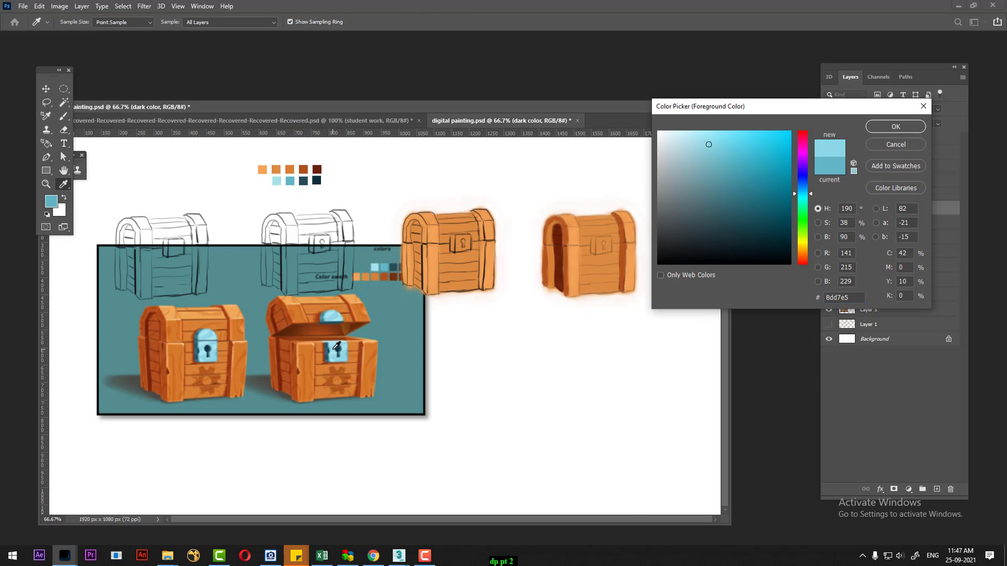
{"action": "left_click", "coordinate": [292, 181]}
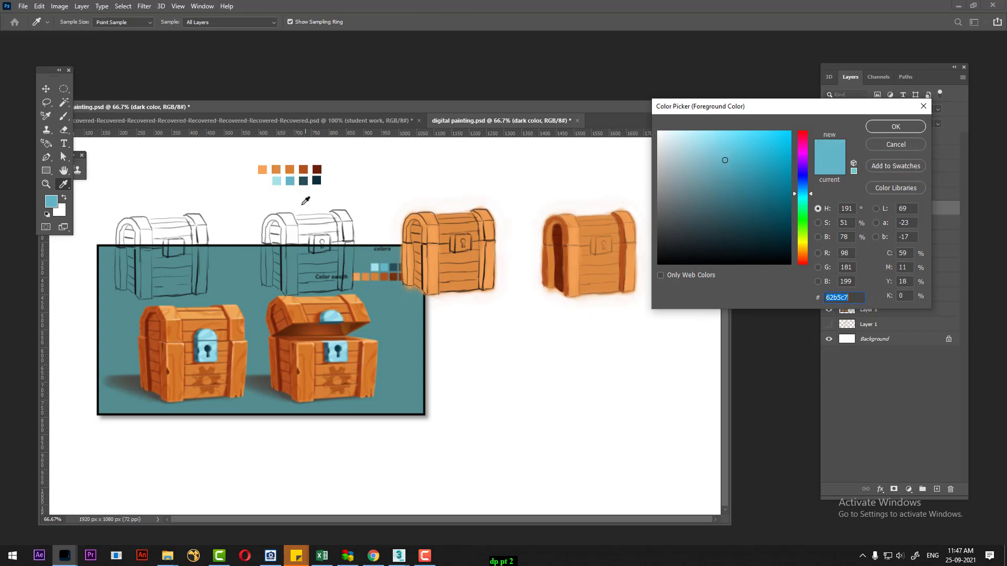
{"action": "left_click", "coordinate": [278, 181]}
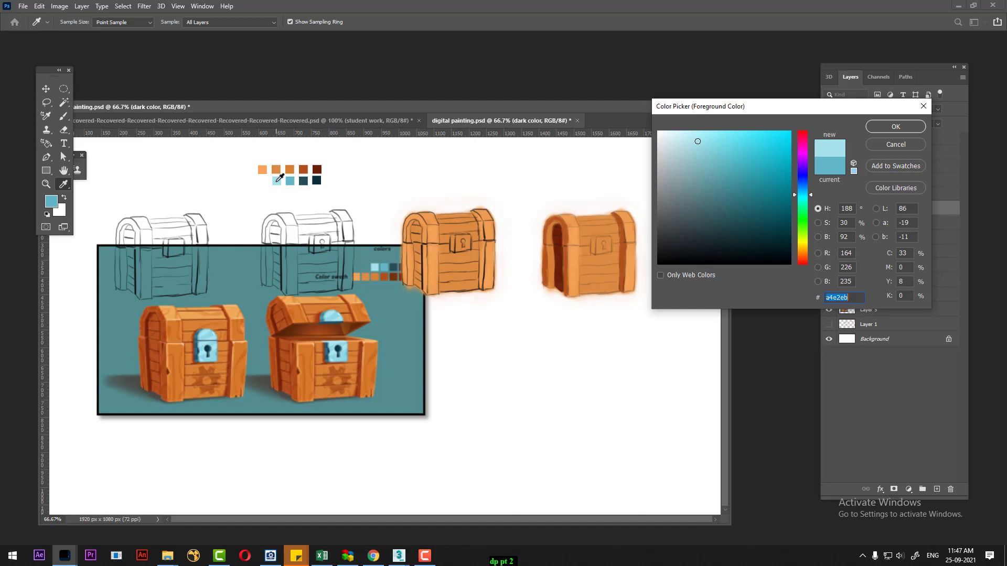
{"action": "left_click", "coordinate": [870, 127]}
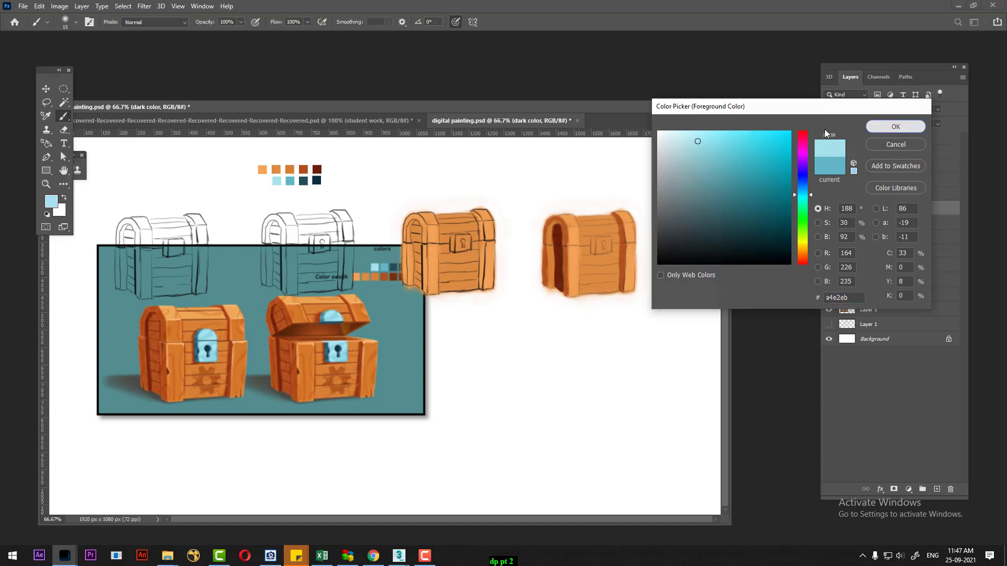
Set the foreground to the reference keyhole's dark navy, #0a3242.
{"action": "left_click", "coordinate": [294, 181], "text": "alt"}
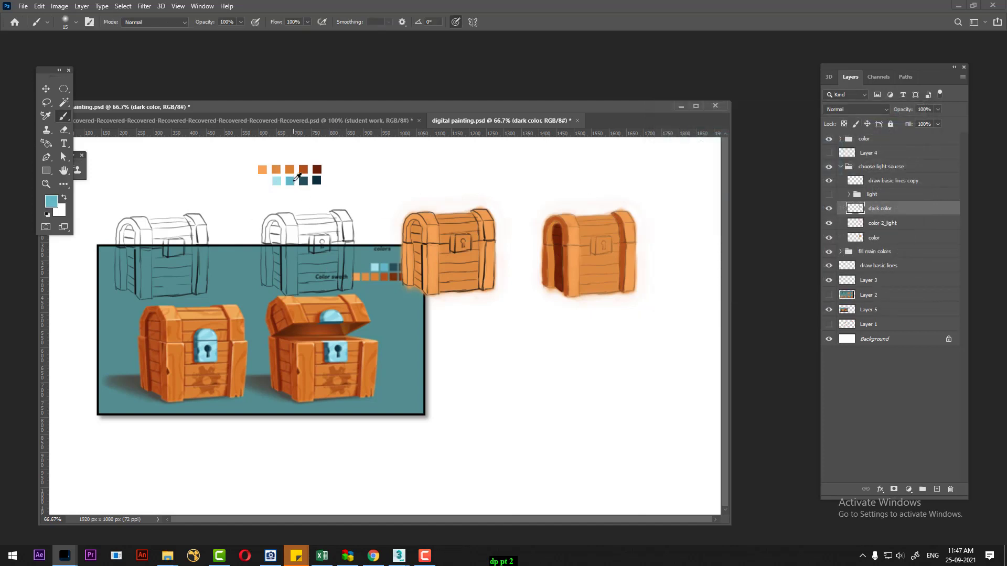
{"action": "left_click", "coordinate": [51, 201]}
{"action": "left_click", "coordinate": [339, 349]}
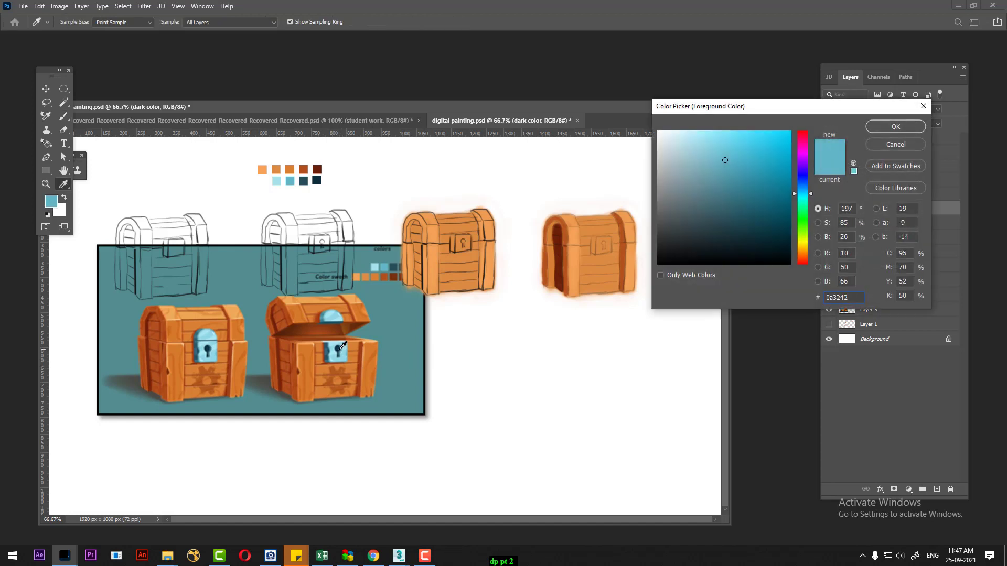
{"action": "left_click", "coordinate": [892, 126]}
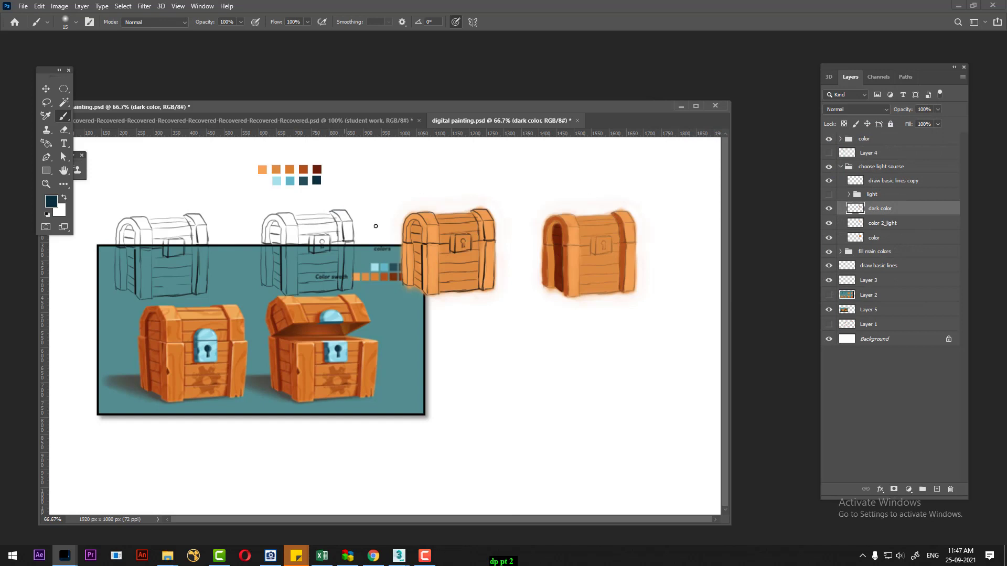
Paint the right chest's lock plate light blue at 300% and reposition the step-by-step references.
{"action": "left_click", "coordinate": [305, 182], "text": "alt"}
{"action": "left_click", "coordinate": [293, 180], "text": "alt"}
{"action": "key", "text": "ctrl+plus"}
{"action": "key", "text": "ctrl+plus"}
{"action": "left_click_drag", "start_coordinate": [678, 260], "coordinate": [536, 332]}
{"action": "key", "text": "ctrl+plus"}
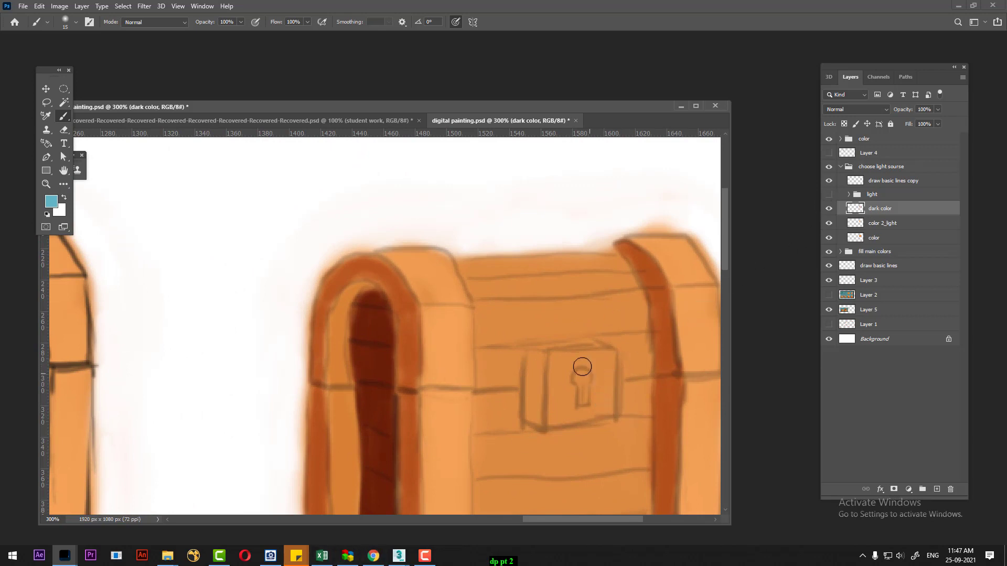
{"action": "mouse_move", "coordinate": [556, 360]}
{"action": "left_mouse_down"}
{"action": "mouse_move", "coordinate": [572, 359]}
{"action": "mouse_move", "coordinate": [560, 421]}
{"action": "mouse_move", "coordinate": [603, 406]}
{"action": "mouse_move", "coordinate": [606, 393]}
{"action": "mouse_move", "coordinate": [607, 361]}
{"action": "mouse_move", "coordinate": [570, 359]}
{"action": "mouse_move", "coordinate": [609, 367]}
{"action": "mouse_move", "coordinate": [591, 416]}
{"action": "mouse_move", "coordinate": [573, 387]}
{"action": "mouse_move", "coordinate": [564, 411]}
{"action": "mouse_move", "coordinate": [560, 366]}
{"action": "mouse_move", "coordinate": [582, 415]}
{"action": "mouse_move", "coordinate": [607, 409]}
{"action": "mouse_move", "coordinate": [598, 355]}
{"action": "mouse_move", "coordinate": [577, 359]}
{"action": "mouse_move", "coordinate": [571, 377]}
{"action": "mouse_move", "coordinate": [570, 360]}
{"action": "mouse_move", "coordinate": [600, 369]}
{"action": "mouse_move", "coordinate": [605, 407]}
{"action": "left_mouse_up"}
{"action": "left_click", "coordinate": [270, 556]}
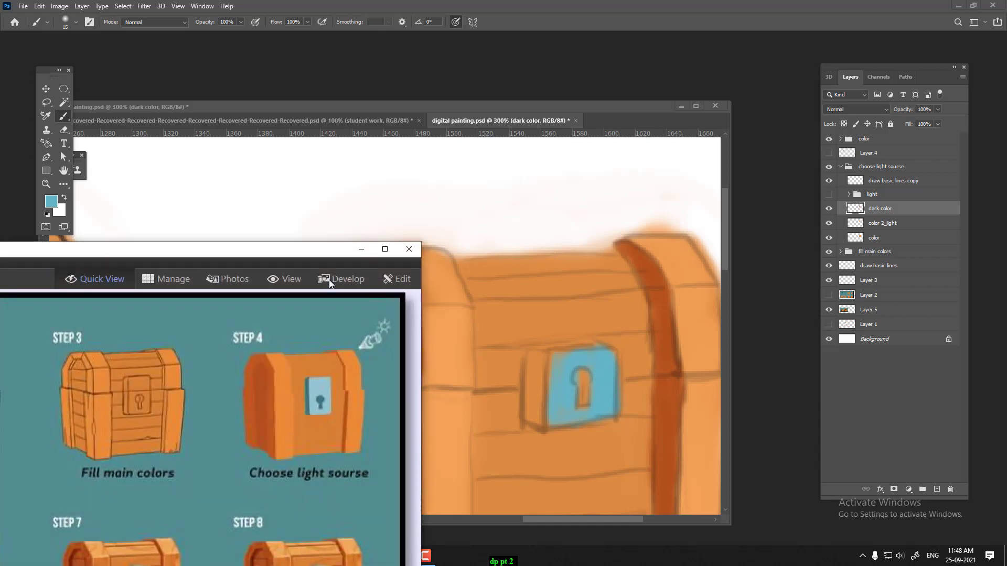
{"action": "left_click_drag", "start_coordinate": [310, 253], "coordinate": [228, 226]}
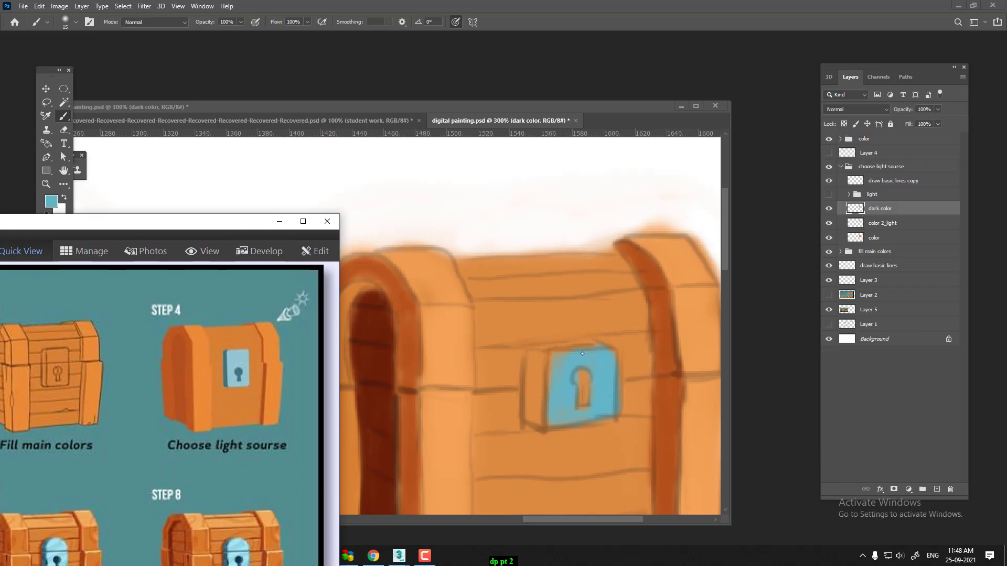
Sample the dark blue-grey swatch and paint the lock's left side face with it.
{"action": "scroll", "coordinate": [542, 215], "scroll_direction": "down", "scroll_amount": 3}
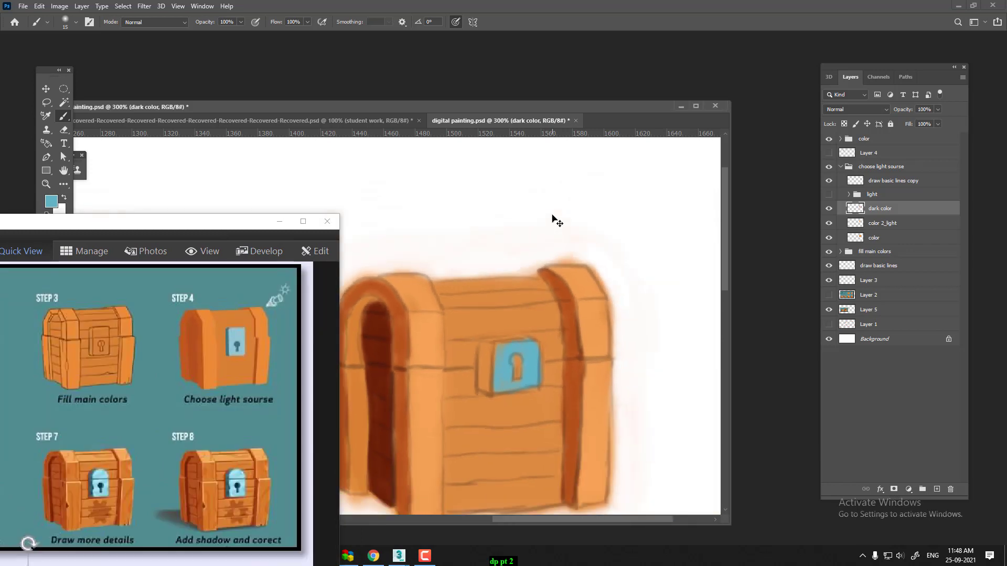
{"action": "scroll", "coordinate": [554, 220], "scroll_direction": "down", "scroll_amount": 2}
{"action": "scroll", "coordinate": [436, 204], "scroll_direction": "left", "scroll_amount": 3}
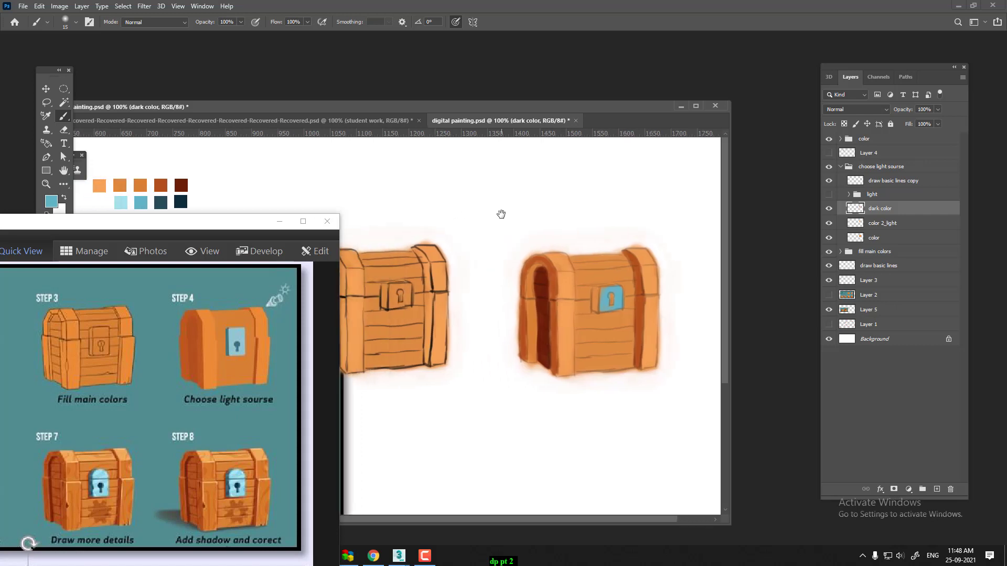
{"action": "left_click", "coordinate": [163, 200], "text": "alt"}
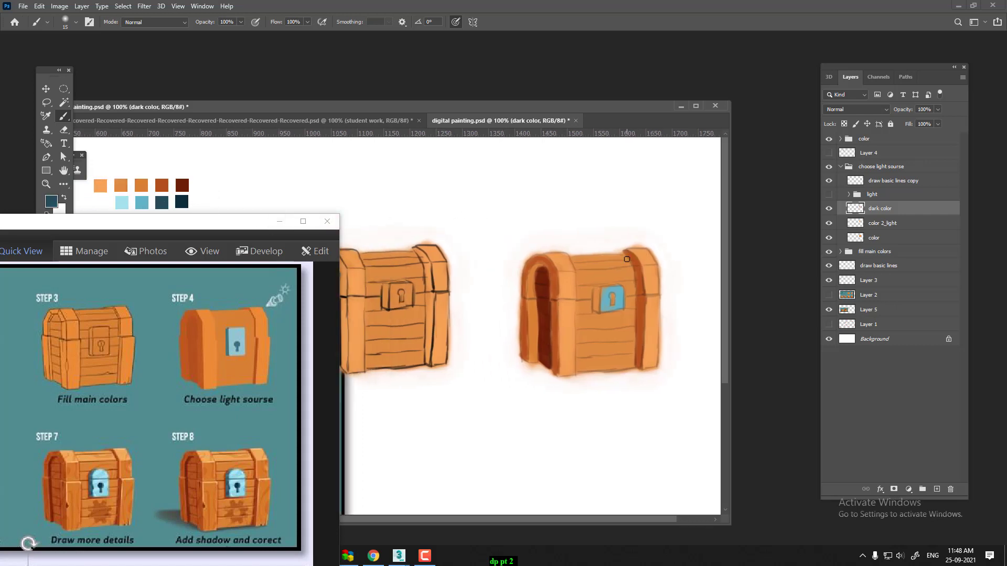
{"action": "scroll", "coordinate": [620, 251], "scroll_direction": "up", "scroll_amount": 3}
{"action": "scroll", "coordinate": [653, 275], "scroll_direction": "up", "scroll_amount": 2}
{"action": "left_click_drag", "start_coordinate": [654, 274], "coordinate": [466, 328]}
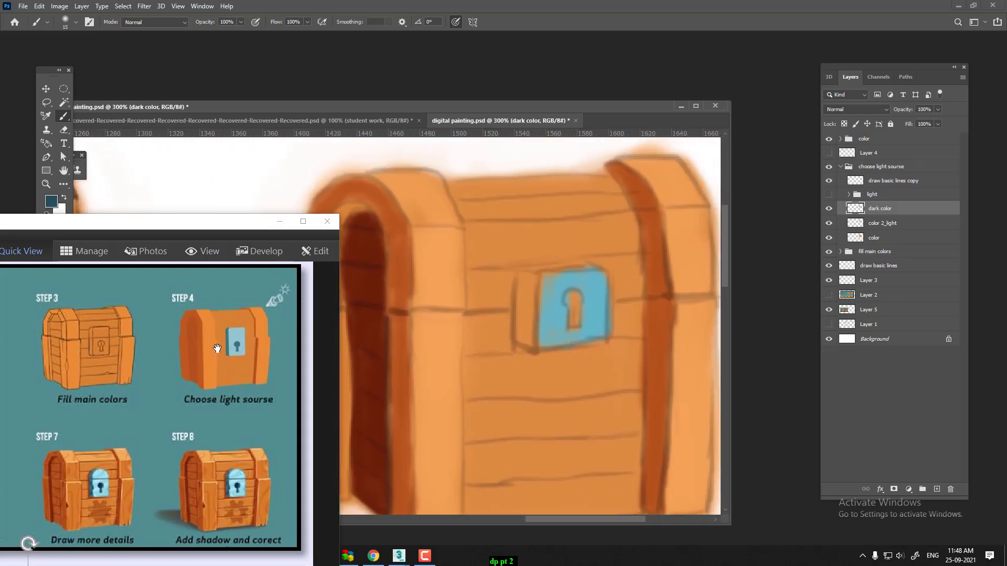
{"action": "scroll", "coordinate": [498, 321], "scroll_direction": "up", "scroll_amount": 1}
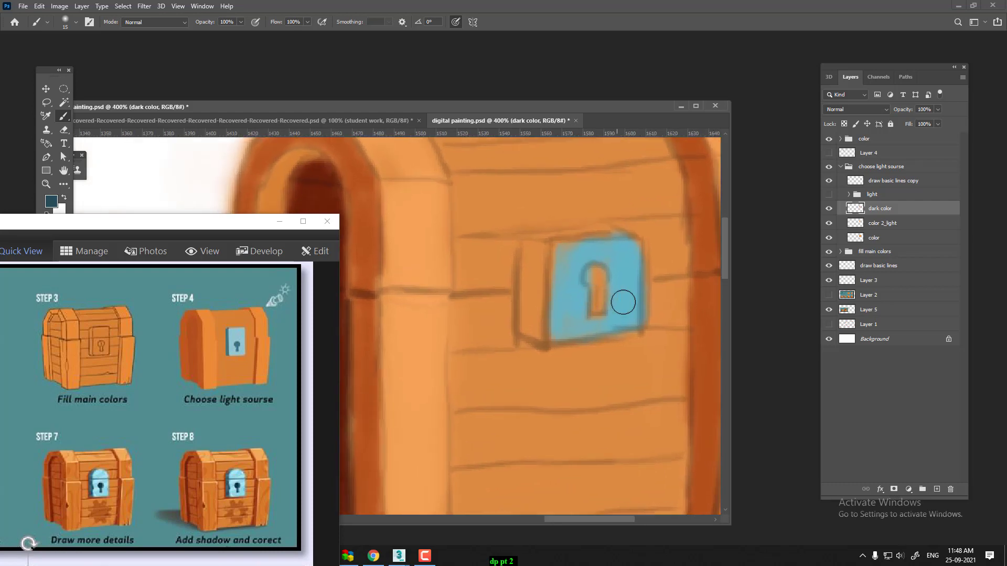
{"action": "left_click_drag", "start_coordinate": [622, 299], "coordinate": [591, 314]}
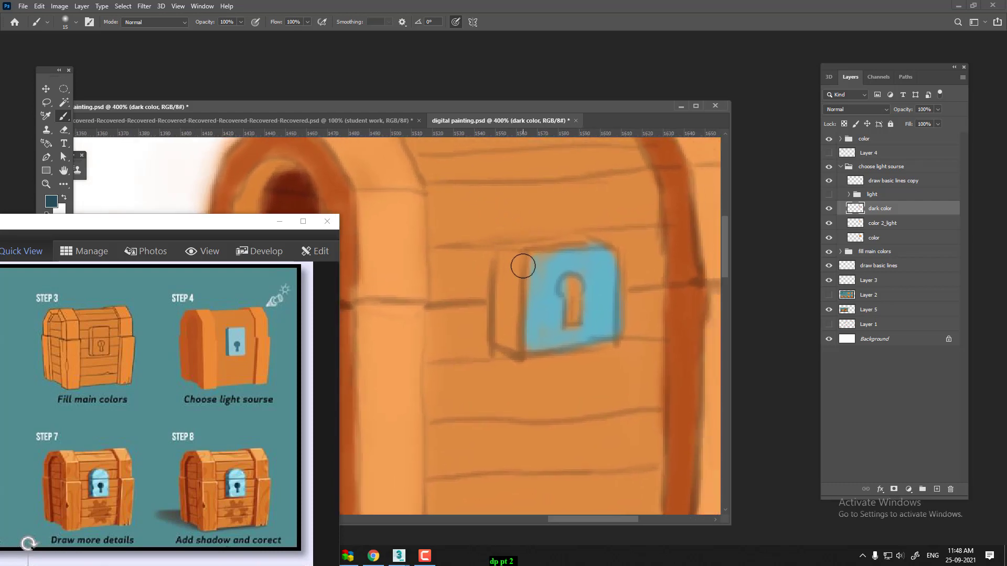
{"action": "left_click_drag", "start_coordinate": [520, 259], "coordinate": [508, 314]}
{"action": "mouse_move", "coordinate": [521, 257]}
{"action": "left_mouse_down"}
{"action": "mouse_move", "coordinate": [512, 254]}
{"action": "mouse_move", "coordinate": [497, 317]}
{"action": "mouse_move", "coordinate": [512, 347]}
{"action": "mouse_move", "coordinate": [514, 262]}
{"action": "mouse_move", "coordinate": [506, 349]}
{"action": "left_mouse_up"}
{"action": "mouse_move", "coordinate": [512, 309]}
{"action": "left_mouse_down"}
{"action": "mouse_move", "coordinate": [507, 346]}
{"action": "mouse_move", "coordinate": [506, 263]}
{"action": "mouse_move", "coordinate": [498, 337]}
{"action": "mouse_move", "coordinate": [513, 258]}
{"action": "mouse_move", "coordinate": [527, 257]}
{"action": "mouse_move", "coordinate": [498, 252]}
{"action": "mouse_move", "coordinate": [523, 258]}
{"action": "mouse_move", "coordinate": [519, 309]}
{"action": "mouse_move", "coordinate": [512, 296]}
{"action": "mouse_move", "coordinate": [518, 354]}
{"action": "mouse_move", "coordinate": [499, 345]}
{"action": "mouse_move", "coordinate": [496, 254]}
{"action": "mouse_move", "coordinate": [501, 278]}
{"action": "mouse_move", "coordinate": [509, 260]}
{"action": "mouse_move", "coordinate": [503, 341]}
{"action": "left_mouse_up"}
With a size 8 brush, paint the keyhole dark grey and a light blue highlight down the lock's corner.
{"action": "key", "text": "bracketleft"}
{"action": "key", "text": "bracketleft"}
{"action": "key", "text": "bracketleft"}
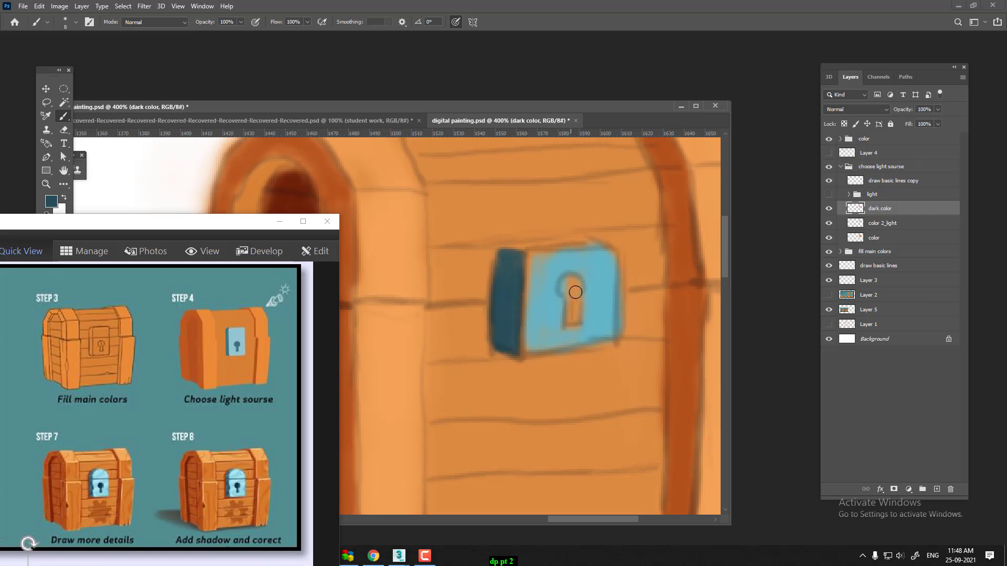
{"action": "mouse_move", "coordinate": [575, 292]}
{"action": "left_mouse_down"}
{"action": "mouse_move", "coordinate": [563, 278]}
{"action": "mouse_move", "coordinate": [576, 279]}
{"action": "mouse_move", "coordinate": [572, 325]}
{"action": "mouse_move", "coordinate": [573, 278]}
{"action": "mouse_move", "coordinate": [571, 324]}
{"action": "mouse_move", "coordinate": [573, 310]}
{"action": "left_mouse_up"}
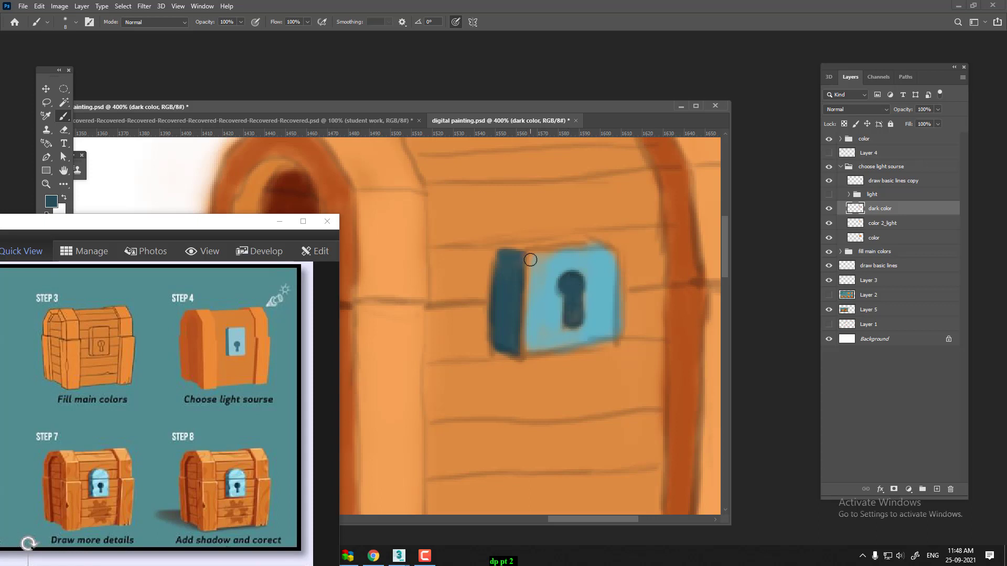
{"action": "left_click", "coordinate": [547, 263], "text": "alt"}
{"action": "left_click_drag", "start_coordinate": [535, 256], "coordinate": [526, 358]}
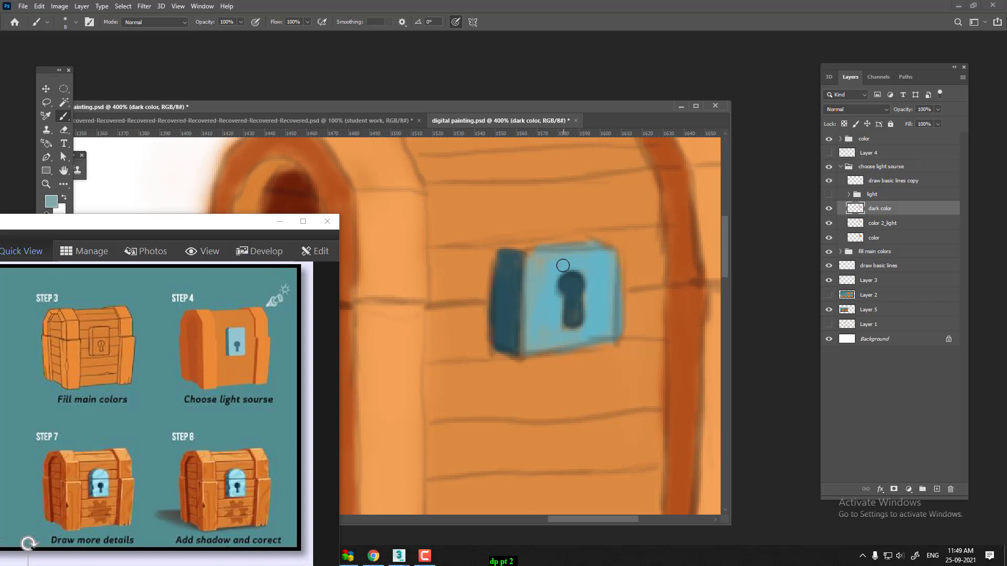
Zoom out, sample the light cyan swatch as the foreground colour, and zoom back in.
{"action": "key", "text": "ctrl"}
{"action": "key", "text": "ctrl+minus"}
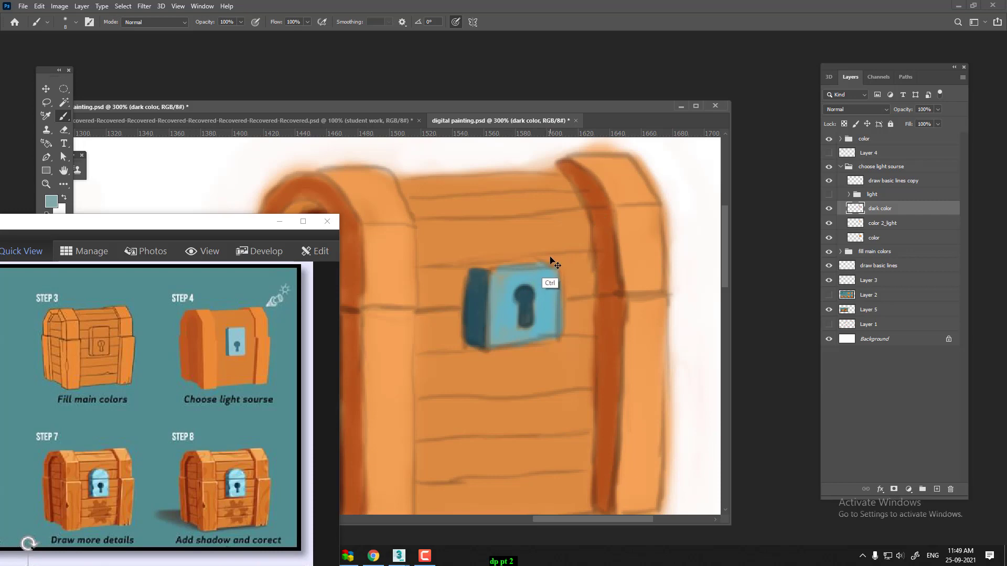
{"action": "scroll", "coordinate": [556, 262], "scroll_direction": "down", "scroll_amount": 1}
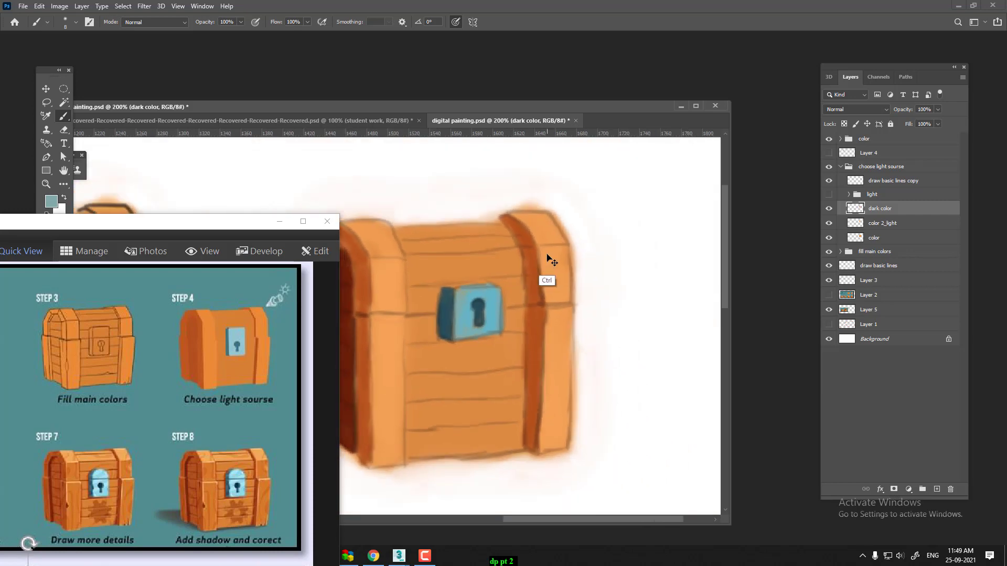
{"action": "scroll", "coordinate": [545, 261], "scroll_direction": "down", "scroll_amount": 1}
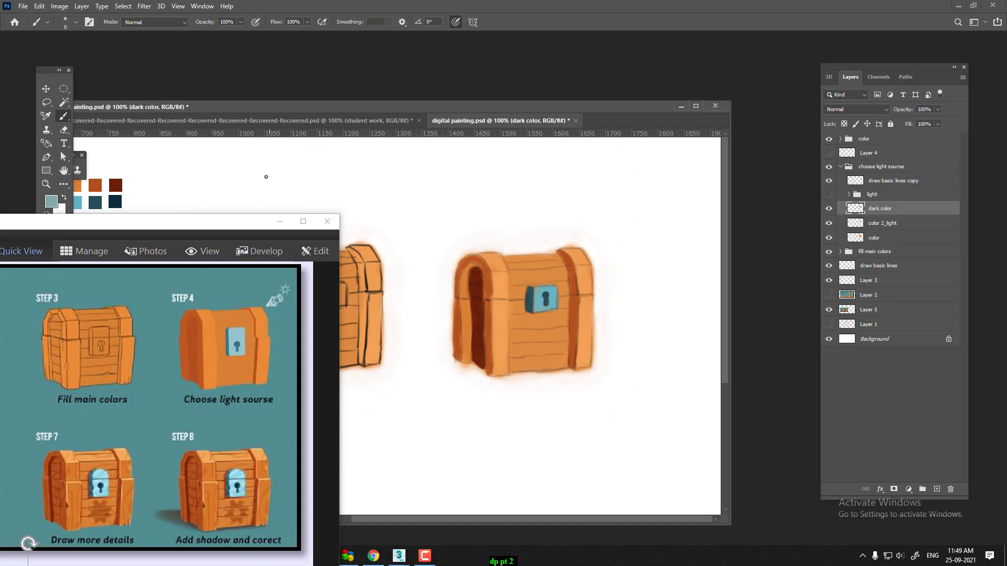
{"action": "scroll", "coordinate": [335, 186], "scroll_direction": "left", "scroll_amount": 3}
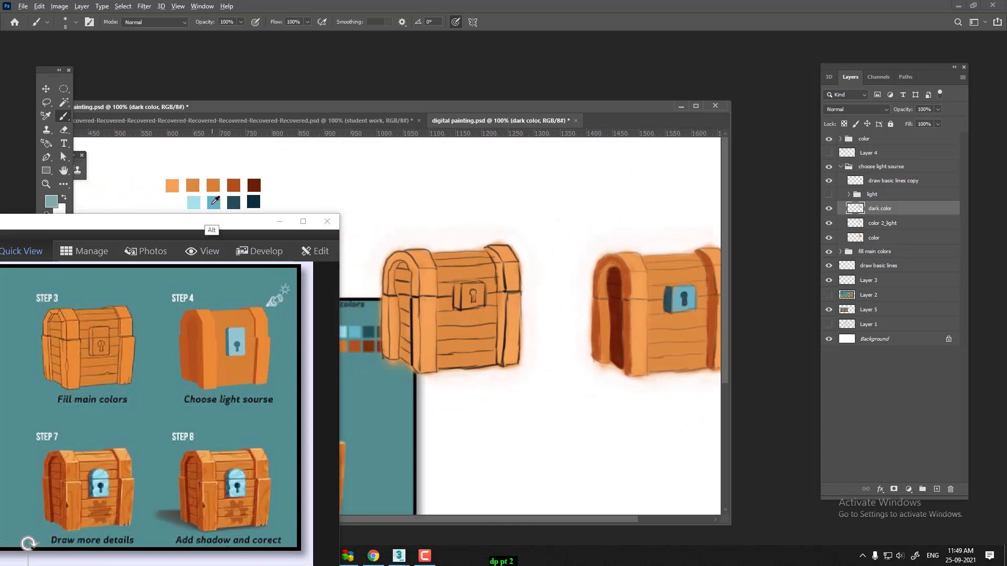
{"action": "left_click", "coordinate": [213, 204], "text": "alt"}
{"action": "left_click", "coordinate": [194, 202], "text": "alt"}
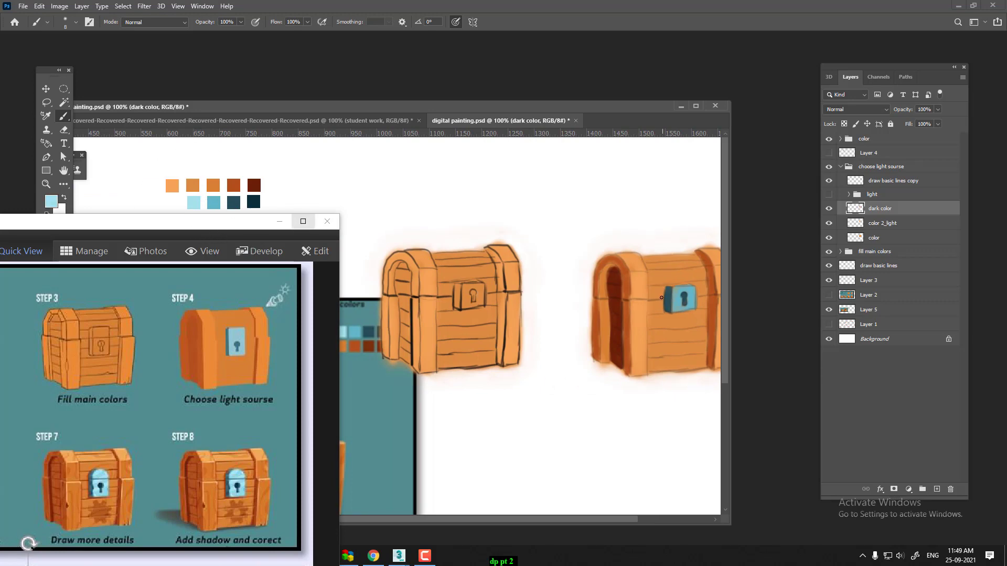
{"action": "key", "text": "ctrl+plus"}
{"action": "key", "text": "ctrl+plus"}
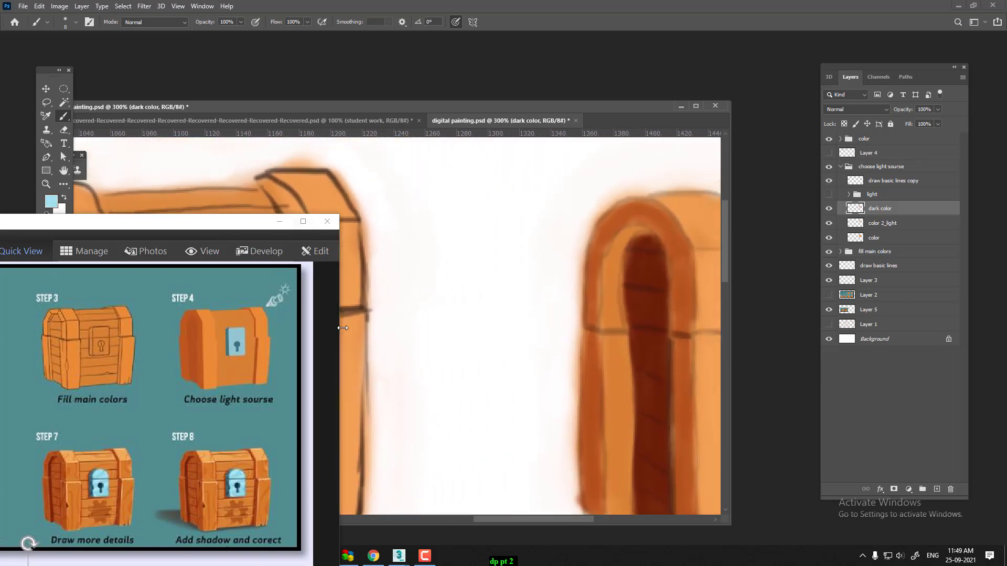
Brush a light cyan highlight along the lock's top edge at 400%, then zoom out to the full reference sheet.
{"action": "scroll", "coordinate": [399, 310], "scroll_direction": "right", "scroll_amount": 5}
{"action": "scroll", "coordinate": [446, 288], "scroll_direction": "right", "scroll_amount": 2}
{"action": "scroll", "coordinate": [524, 296], "scroll_direction": "right", "scroll_amount": 3}
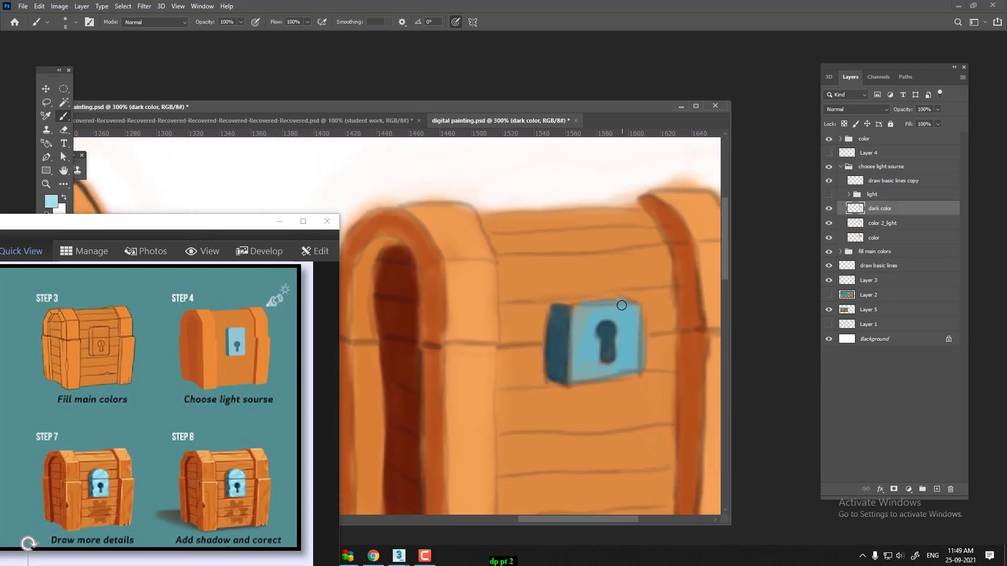
{"action": "key", "text": "ctrl+plus"}
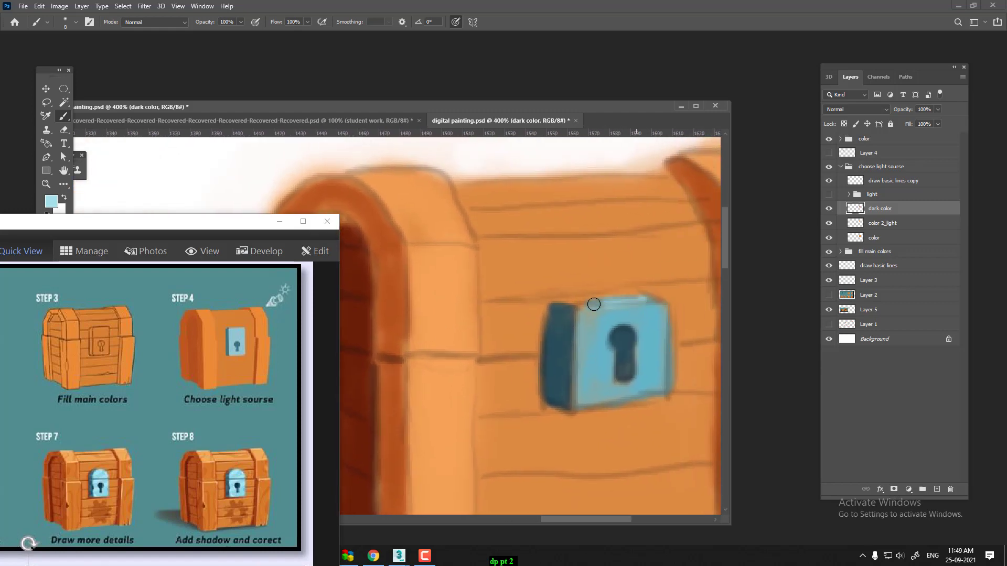
{"action": "left_click_drag", "start_coordinate": [596, 299], "coordinate": [569, 300]}
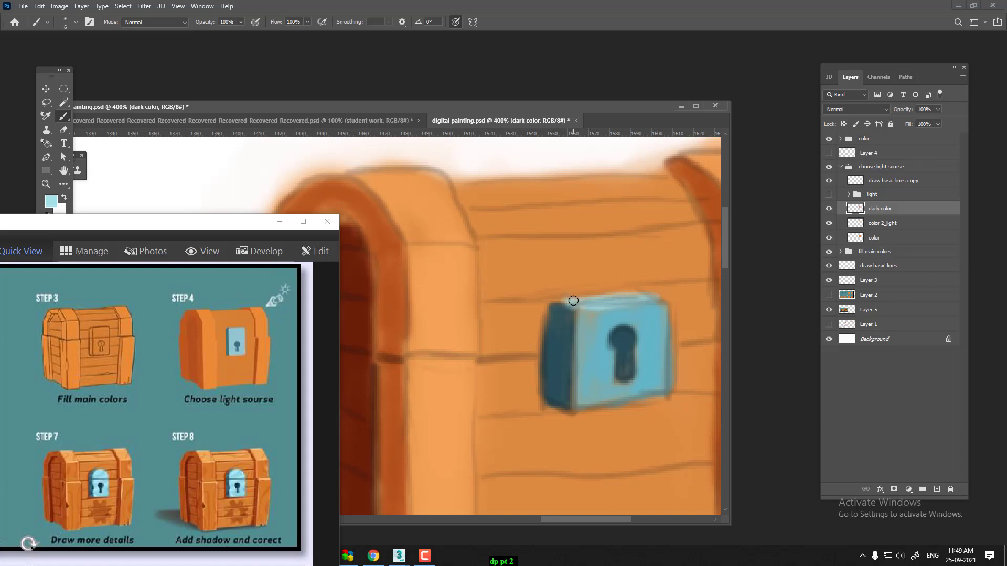
{"action": "key", "text": "ctrl+minus"}
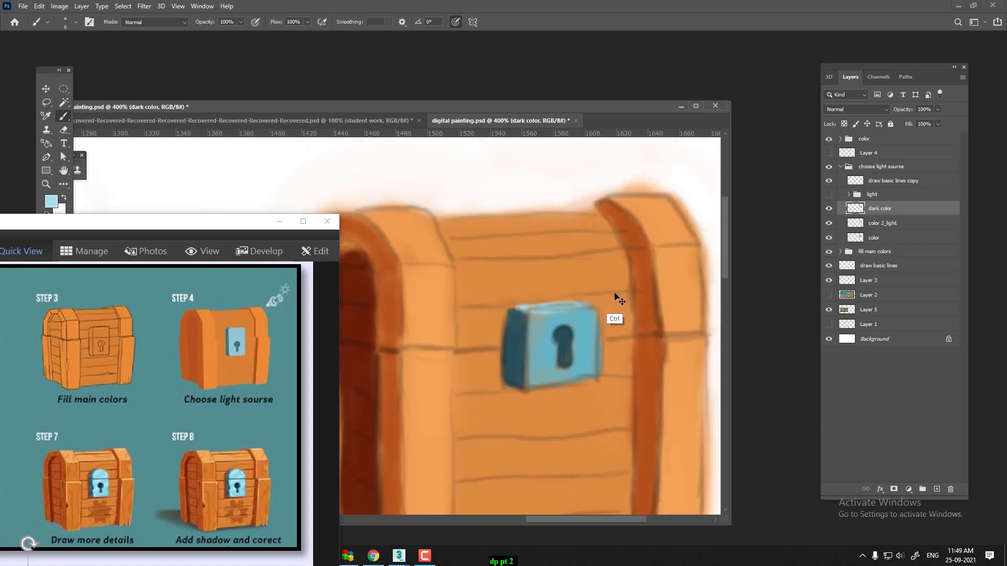
{"action": "key", "text": "ctrl+minus"}
{"action": "key", "text": "ctrl+minus"}
{"action": "key", "text": "ctrl+minus"}
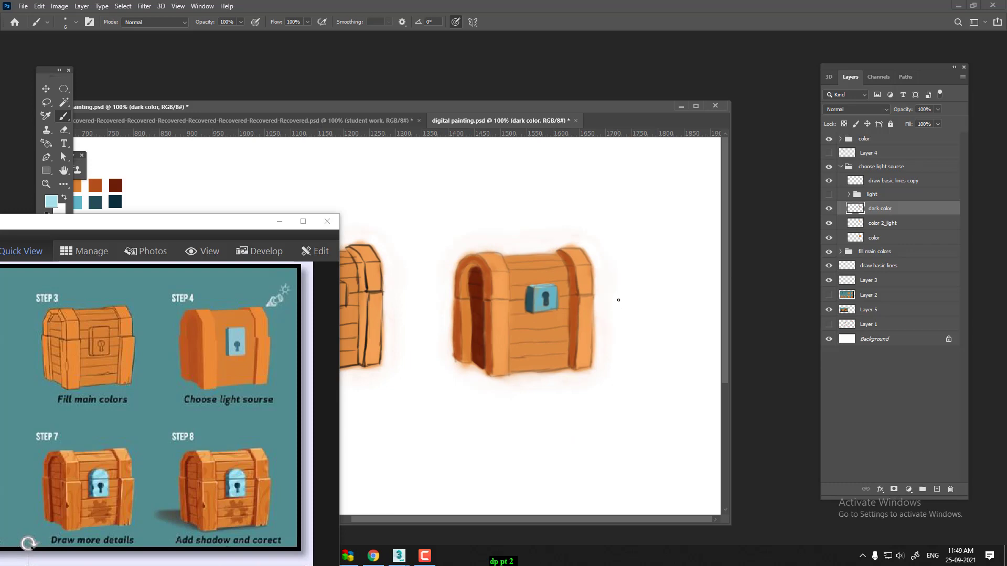
{"action": "left_click", "coordinate": [425, 556]}
Zoom the reference sheet to 200% to study steps 5–7, then close ACDSee Quick View.
{"action": "left_click", "coordinate": [958, 511]}
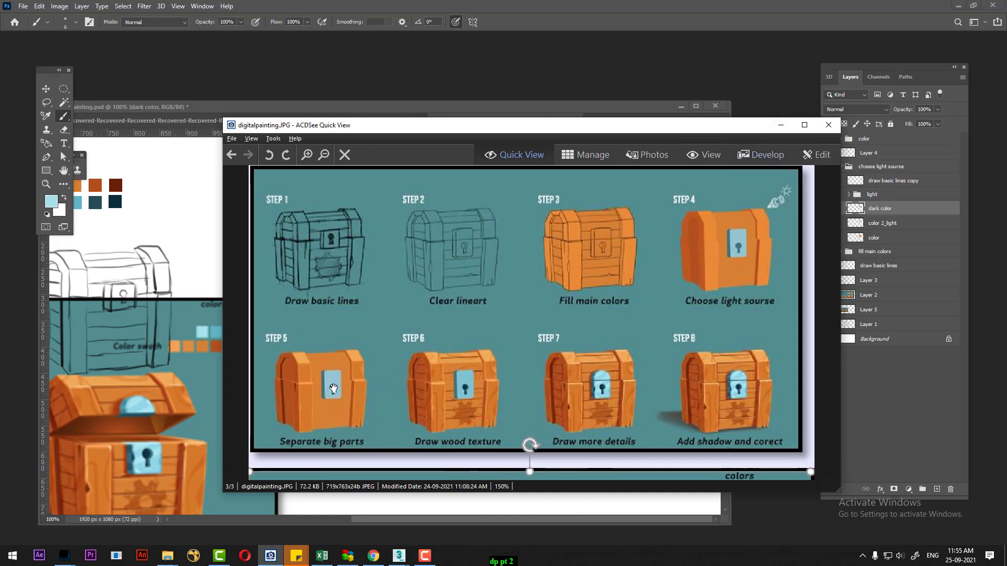
{"action": "scroll", "coordinate": [304, 362], "scroll_direction": "up", "scroll_amount": 2}
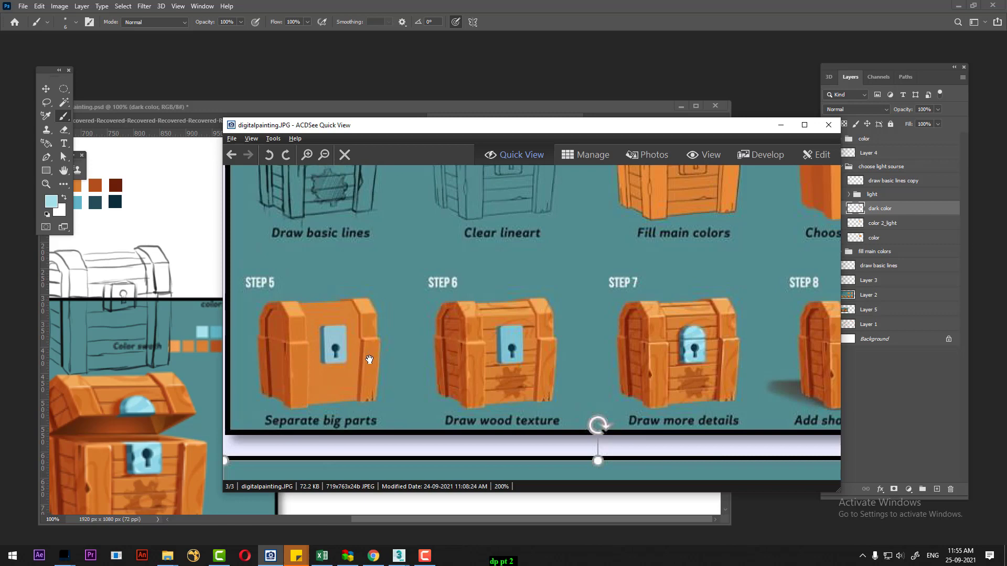
{"action": "scroll", "coordinate": [534, 380], "scroll_direction": "up", "scroll_amount": 4}
{"action": "scroll", "coordinate": [534, 381], "scroll_direction": "down", "scroll_amount": 3}
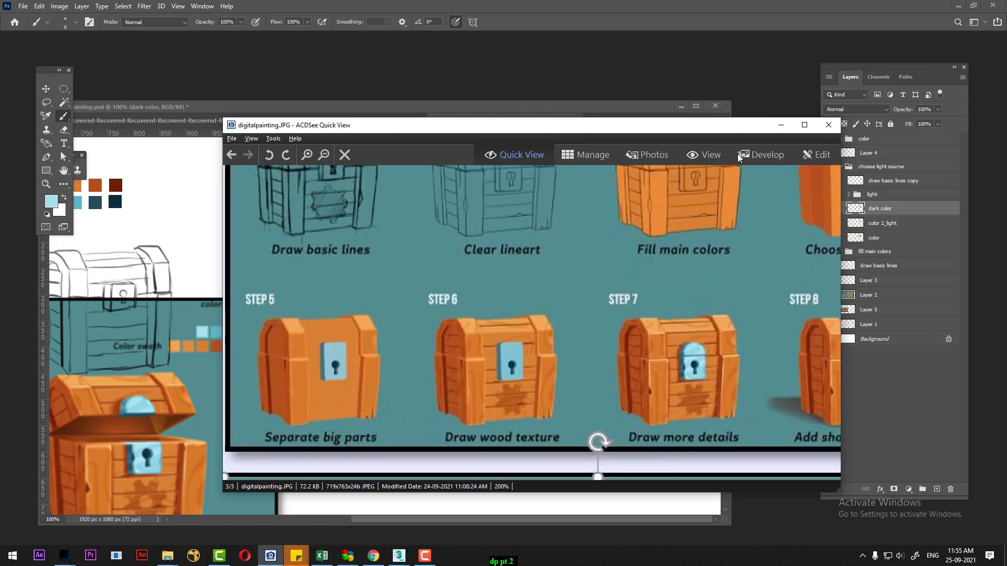
{"action": "left_click", "coordinate": [780, 124]}
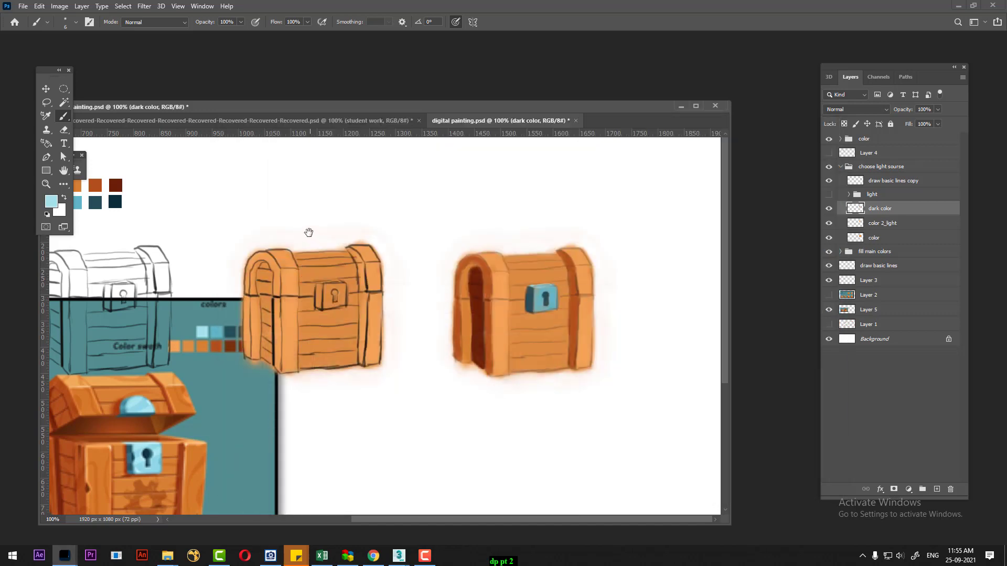
Hide the Layer 5 reference, collapse the choose light sourse group and show the Layer 2 step sheet.
{"action": "left_click_drag", "start_coordinate": [308, 232], "coordinate": [668, 176]}
{"action": "left_click_drag", "start_coordinate": [511, 197], "coordinate": [495, 189]}
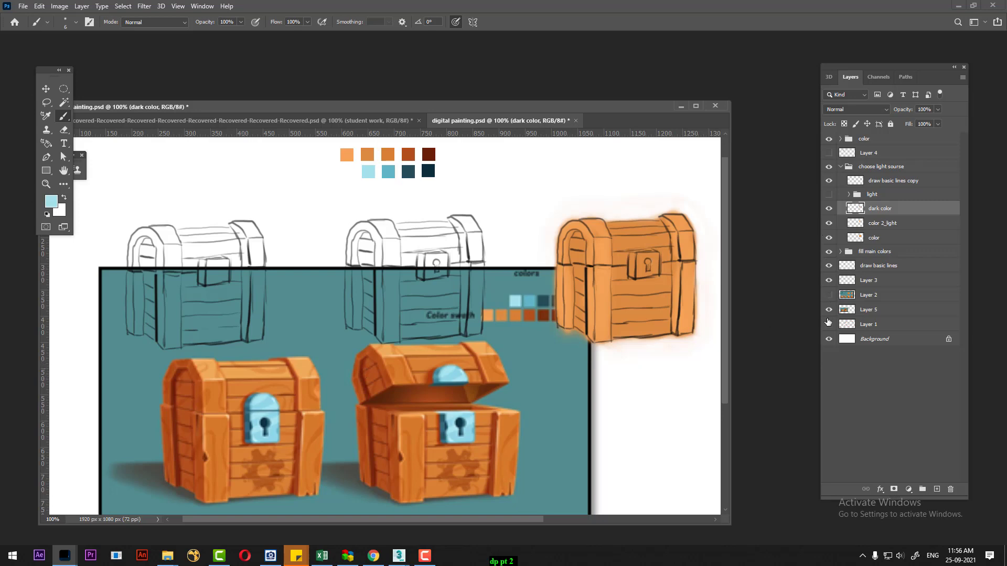
{"action": "left_click", "coordinate": [828, 312]}
{"action": "left_click_drag", "start_coordinate": [645, 322], "coordinate": [404, 305]}
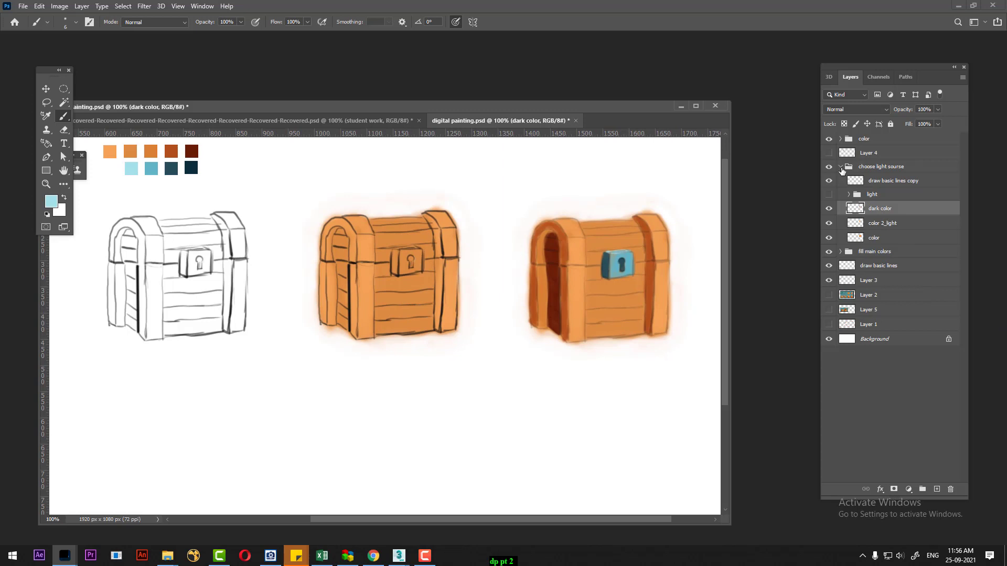
{"action": "left_click", "coordinate": [841, 168]}
{"action": "left_click", "coordinate": [829, 167]}
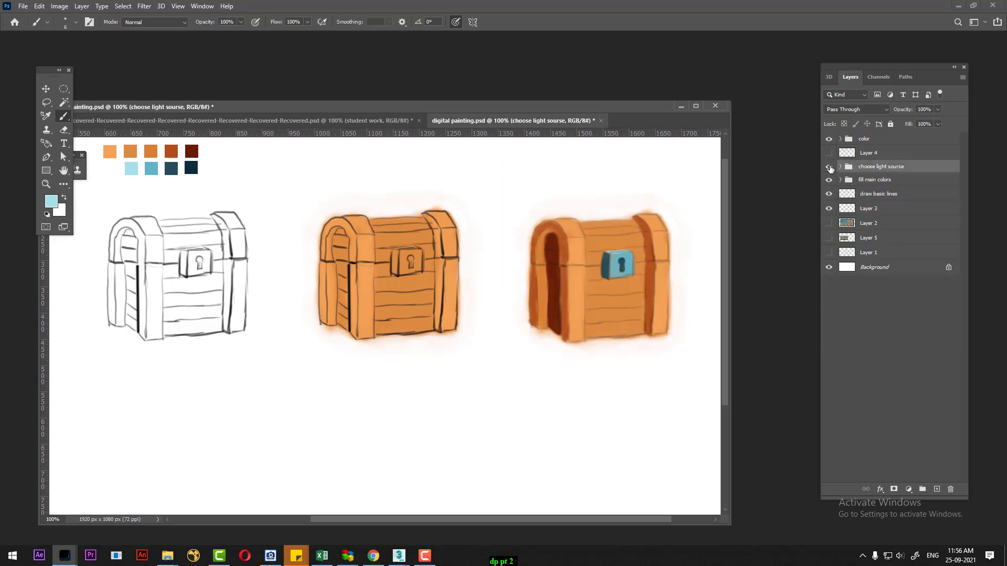
{"action": "left_click", "coordinate": [829, 224]}
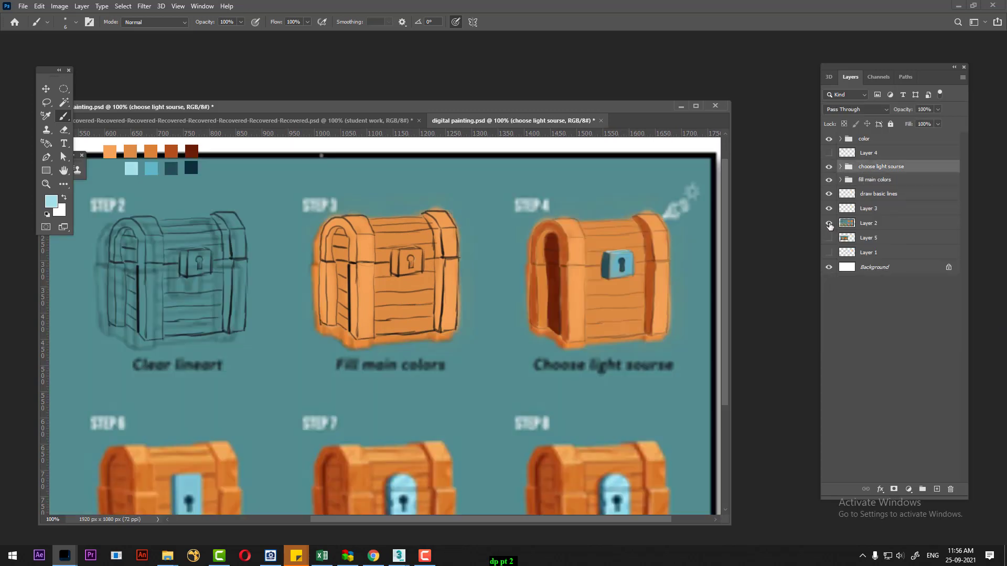
Zoom out to 66.7% and Alt-drag a copy of the choose light sourse group onto Step 5.
{"action": "key", "text": "ctrl+minus"}
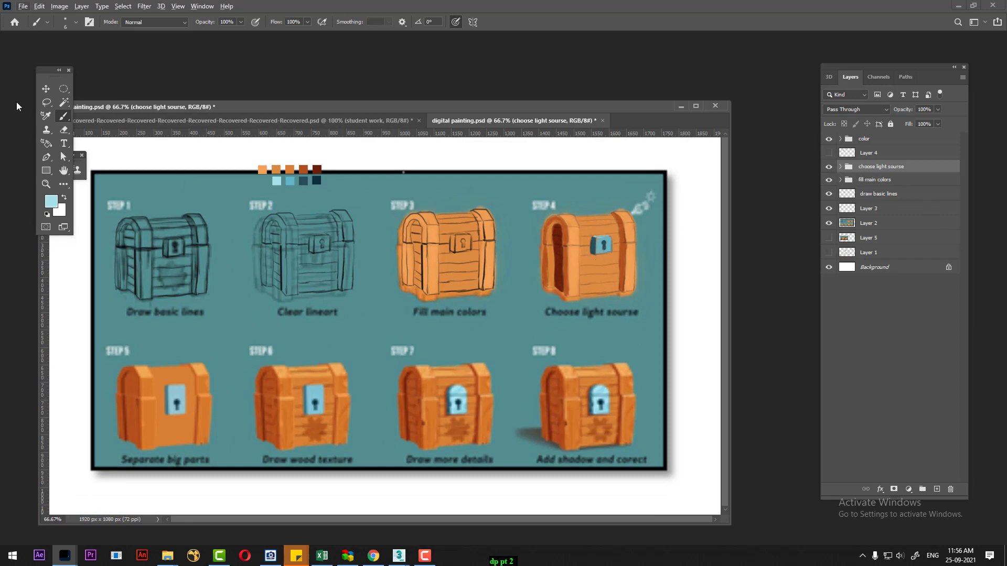
{"action": "left_click", "coordinate": [52, 89]}
{"action": "left_click_drag", "start_coordinate": [601, 260], "coordinate": [174, 412]}
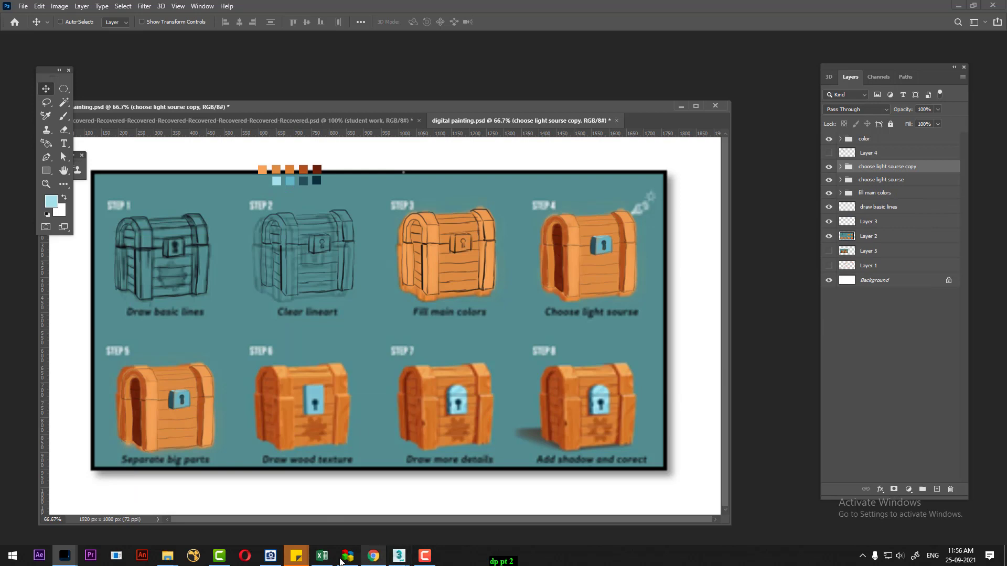
Rename the 'choose light sourse copy' group to 'Separate big parts' with the reference viewer moved aside.
{"action": "left_click", "coordinate": [271, 555]}
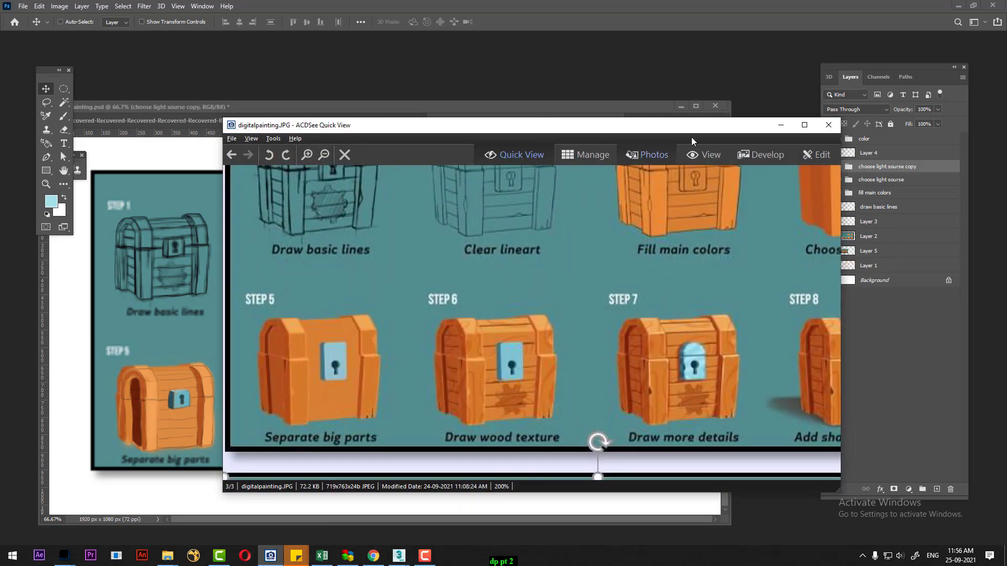
{"action": "left_click_drag", "start_coordinate": [691, 128], "coordinate": [593, 123]}
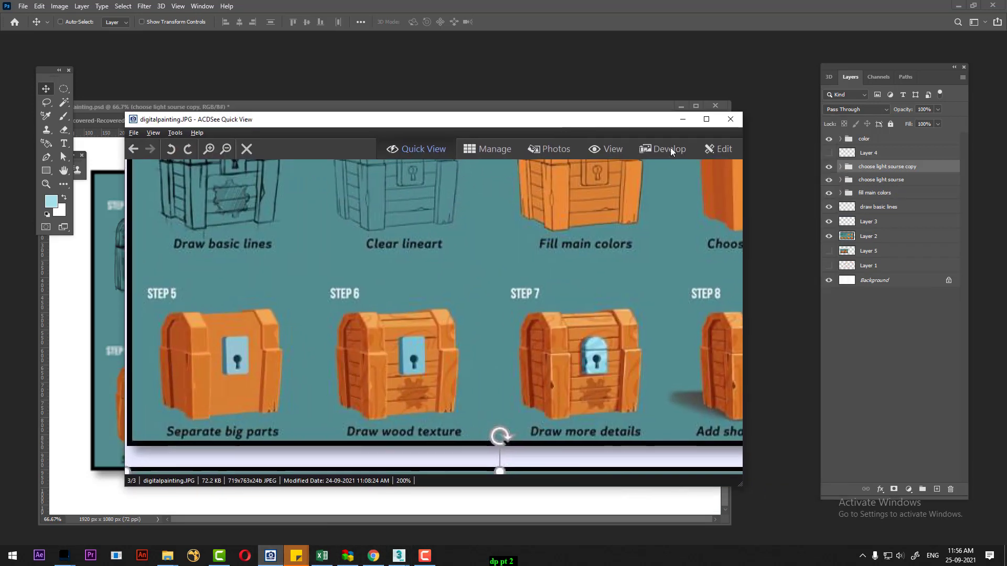
{"action": "double_click", "coordinate": [873, 166]}
{"action": "type", "text": "Se"}
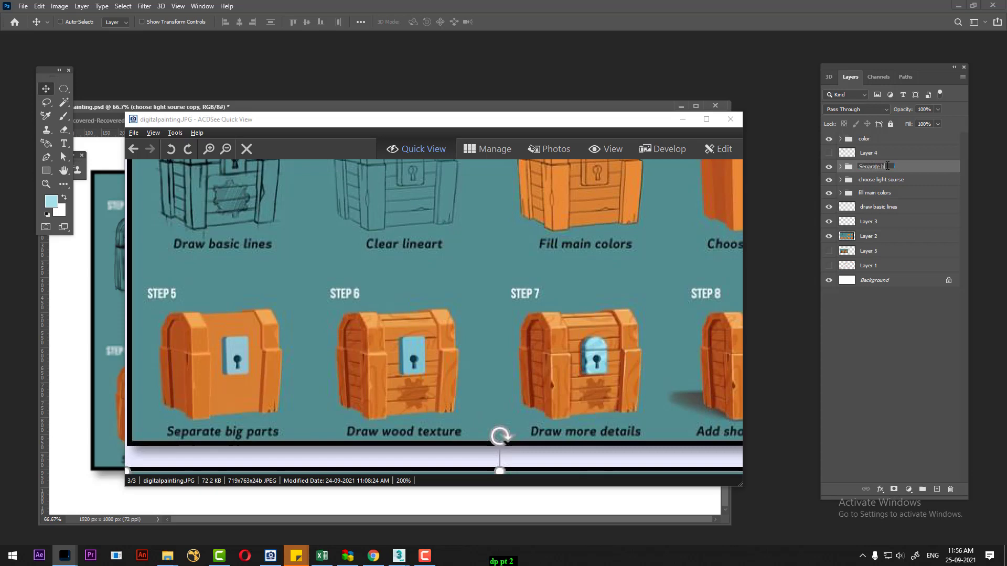
{"action": "type", "text": " parts"}
{"action": "key", "text": "Return"}
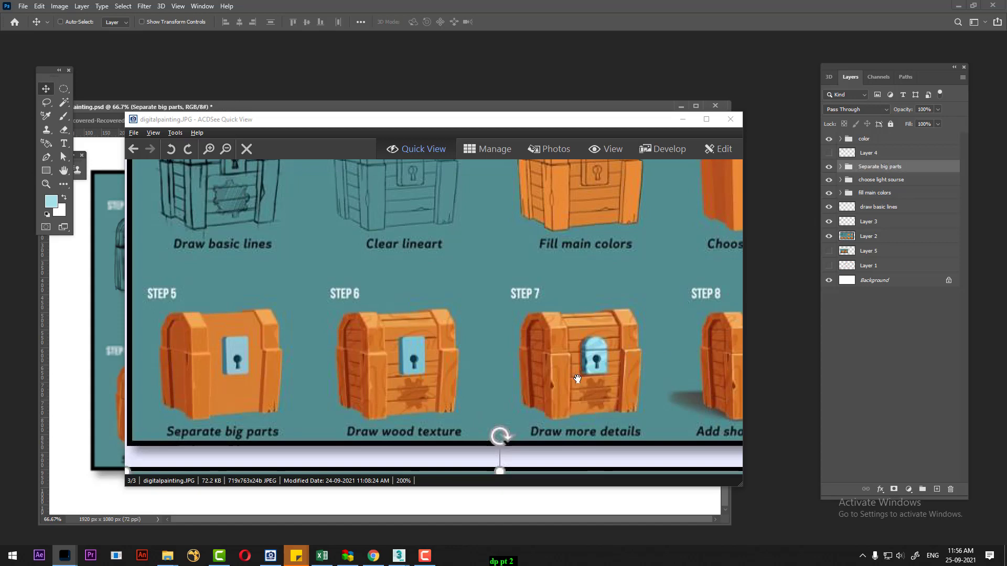
{"action": "mouse_move", "coordinate": [628, 123]}
{"action": "left_mouse_down"}
{"action": "mouse_move", "coordinate": [860, 167]}
{"action": "mouse_move", "coordinate": [809, 240]}
{"action": "left_mouse_up"}
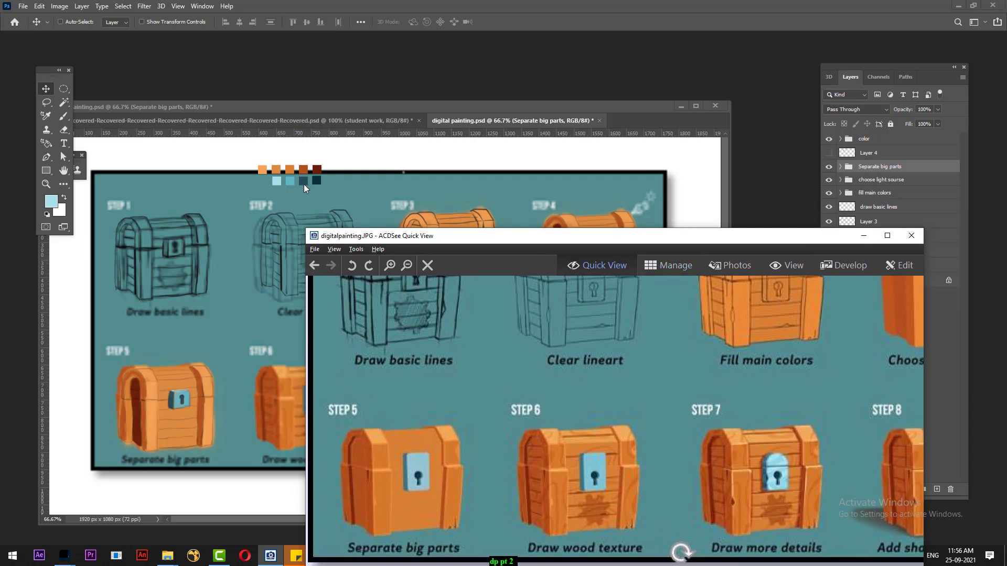
Hide the Layer 2 reference sheet and zoom to 200% centred on the lower painted chest.
{"action": "left_click", "coordinate": [863, 236]}
{"action": "left_click", "coordinate": [834, 238]}
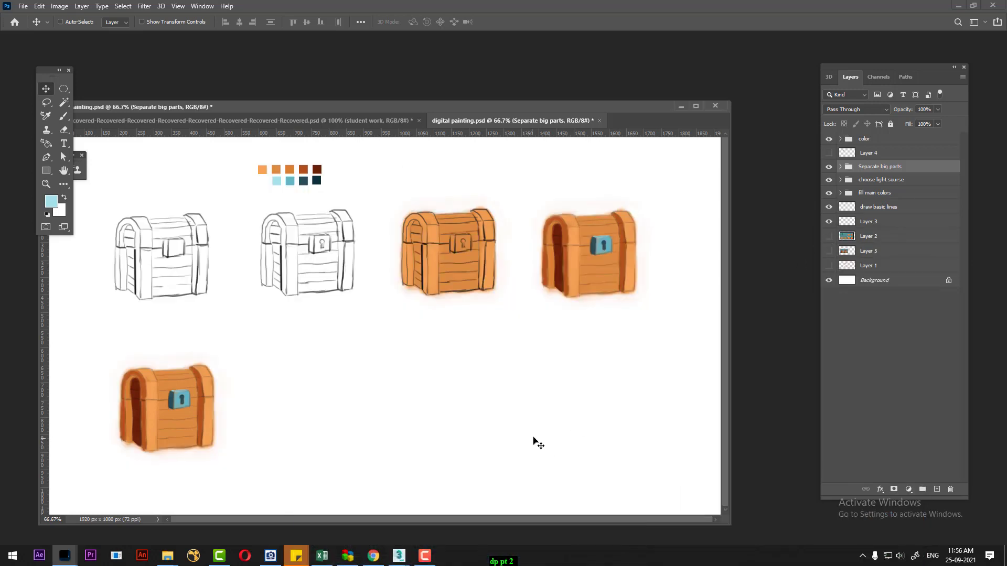
{"action": "key", "text": "ctrl"}
{"action": "key", "text": "ctrl+plus"}
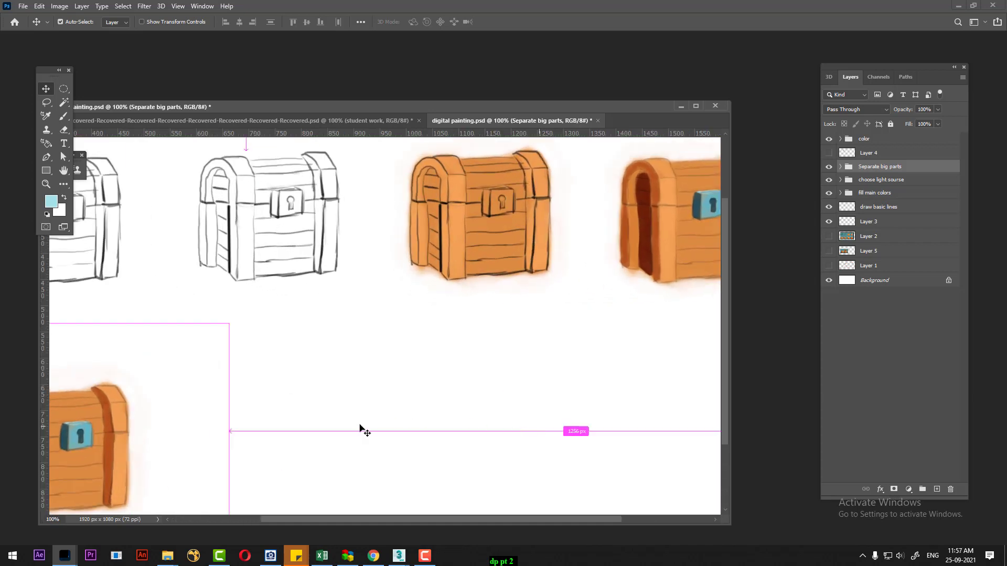
{"action": "left_click_drag", "start_coordinate": [359, 426], "coordinate": [508, 328]}
{"action": "key", "text": "ctrl+plus"}
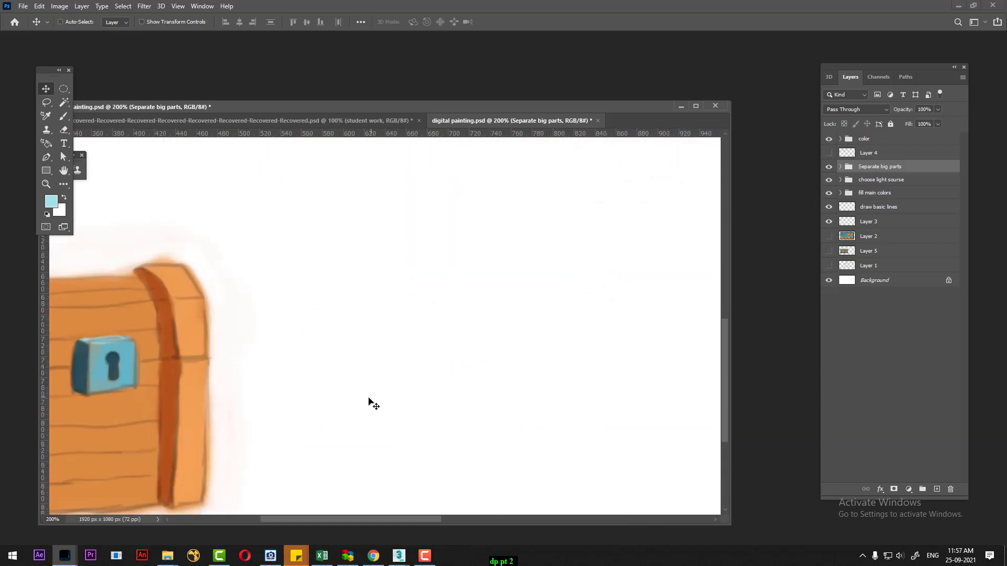
{"action": "left_click_drag", "start_coordinate": [371, 405], "coordinate": [552, 319]}
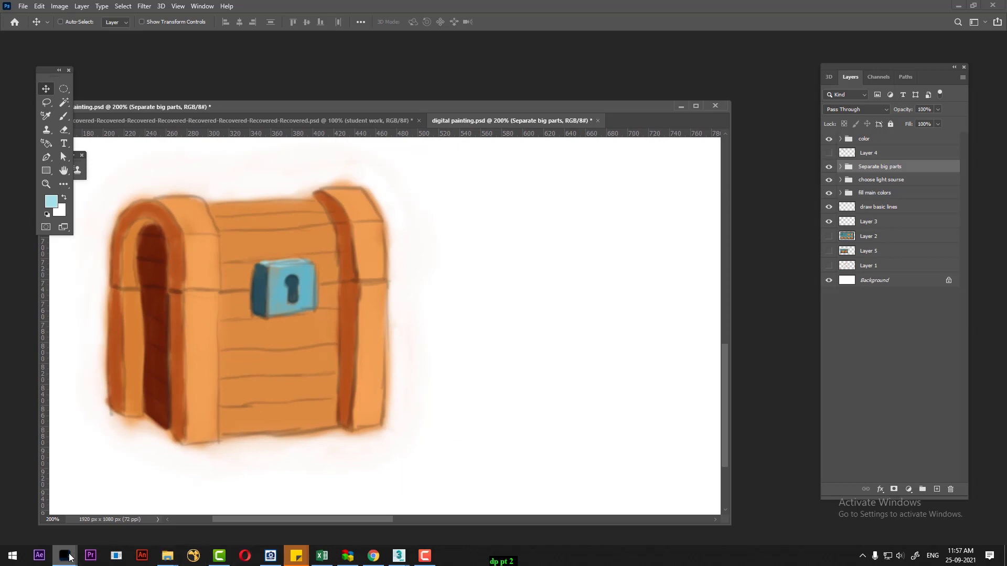
Show Steps 5–6 at 300% in ACDSee, placed low beside the canvas, with Photoshop back at 100%.
{"action": "left_click", "coordinate": [270, 556]}
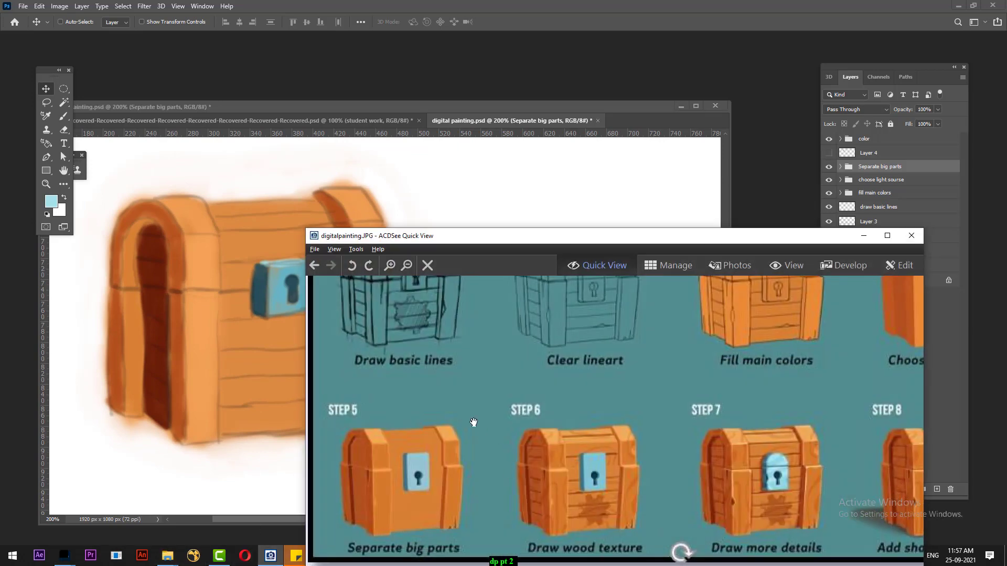
{"action": "left_click_drag", "start_coordinate": [607, 237], "coordinate": [810, 157]}
{"action": "scroll", "coordinate": [709, 346], "scroll_direction": "up", "scroll_amount": 2}
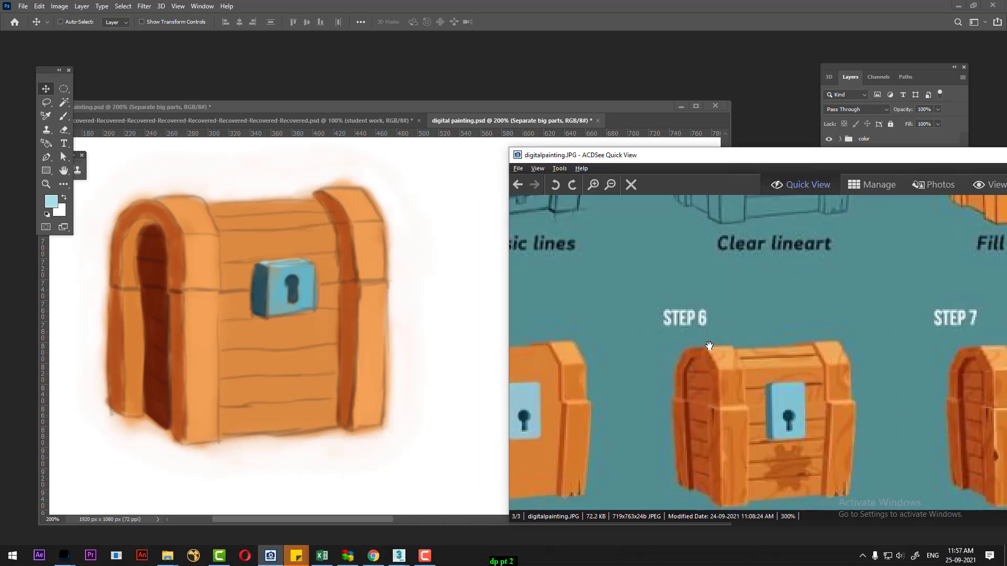
{"action": "left_click_drag", "start_coordinate": [709, 346], "coordinate": [863, 246]}
{"action": "scroll", "coordinate": [865, 348], "scroll_direction": "up", "scroll_amount": 1}
{"action": "scroll", "coordinate": [843, 361], "scroll_direction": "down", "scroll_amount": 1}
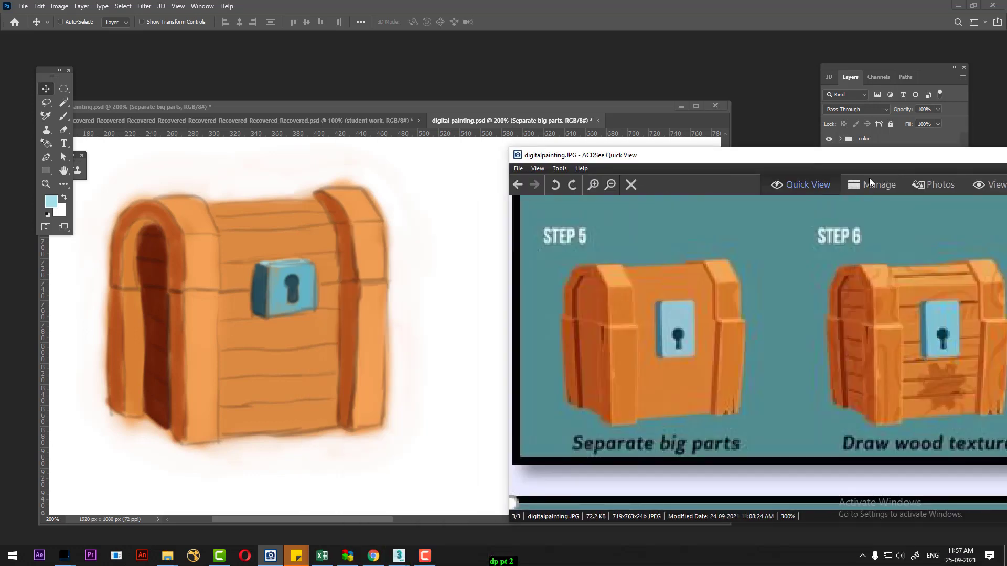
{"action": "left_click_drag", "start_coordinate": [839, 166], "coordinate": [790, 228]}
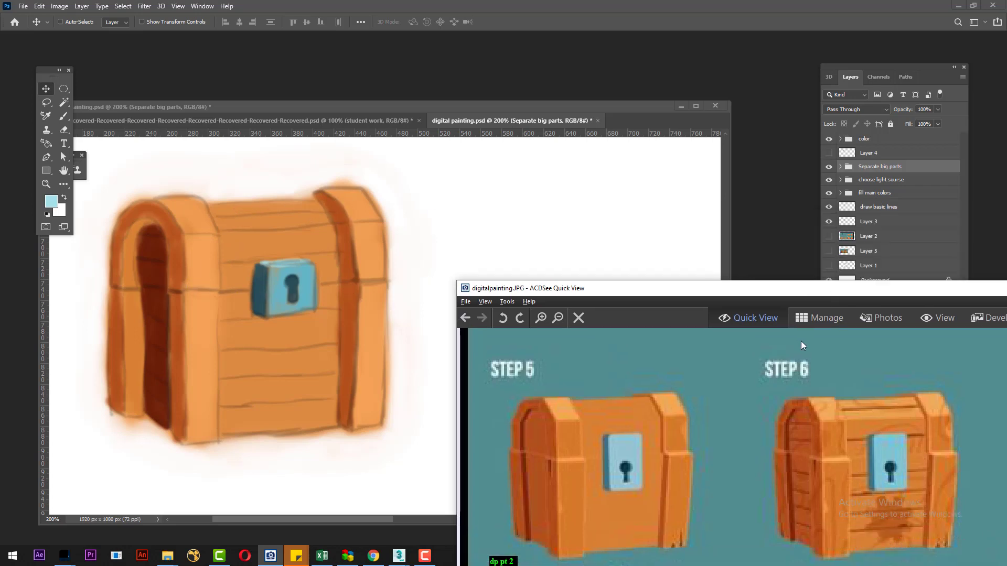
{"action": "left_click_drag", "start_coordinate": [808, 227], "coordinate": [811, 382]}
{"action": "left_click", "coordinate": [627, 277]}
{"action": "key", "text": "ctrl+1"}
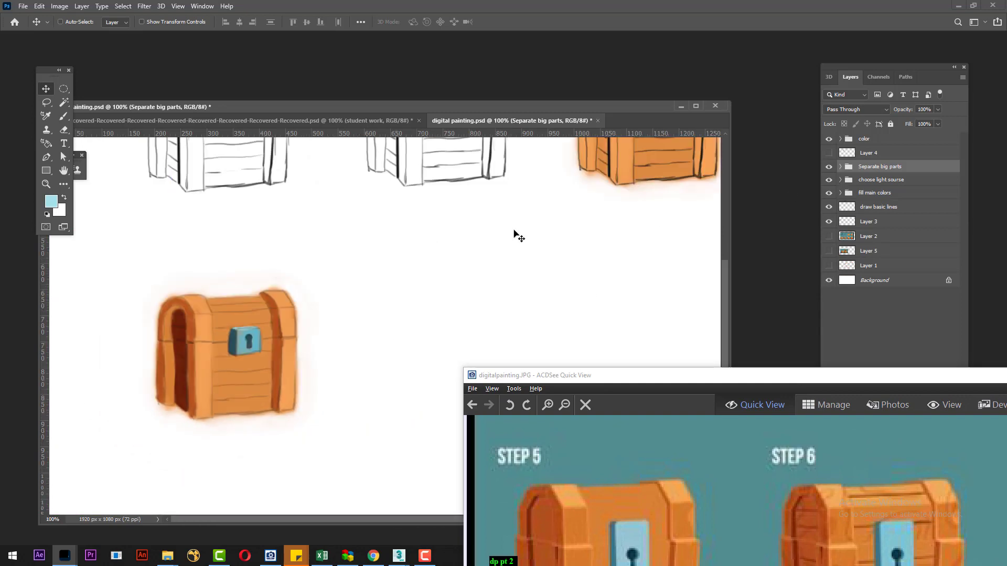
Show the reference sheet, hide Separate big parts, and sample an orange from the reference chest as foreground.
{"action": "left_click", "coordinate": [828, 235]}
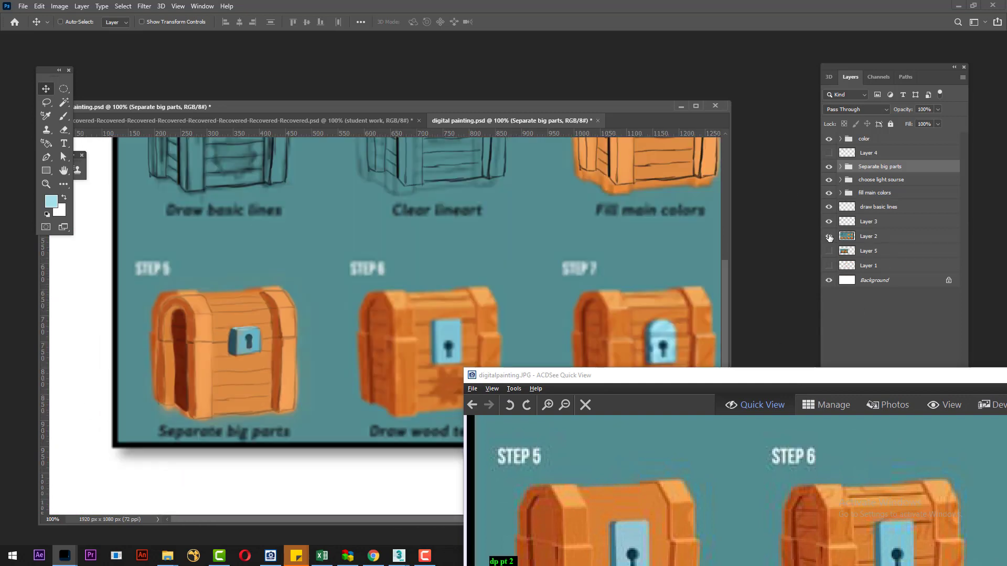
{"action": "left_click", "coordinate": [829, 166]}
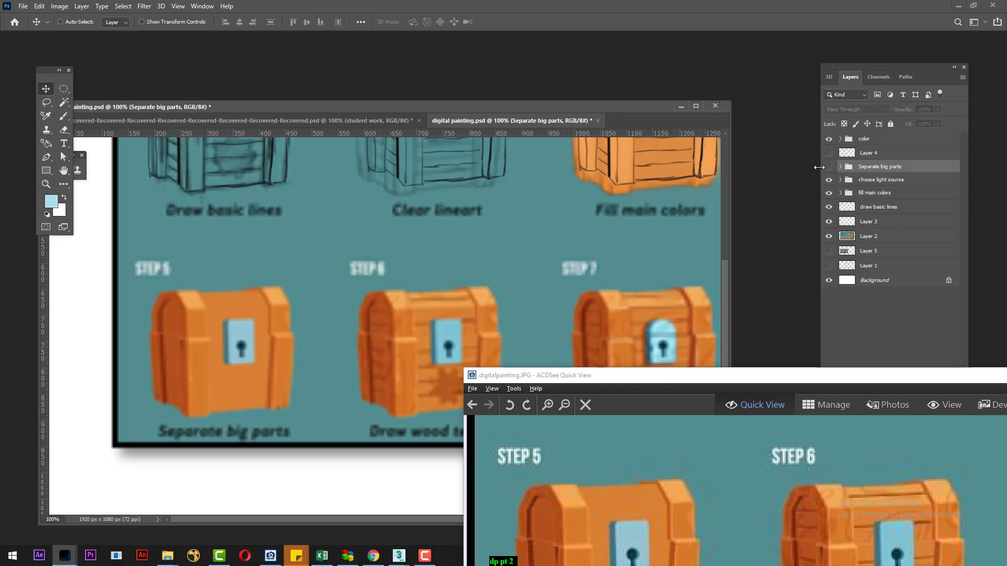
{"action": "left_click", "coordinate": [52, 201]}
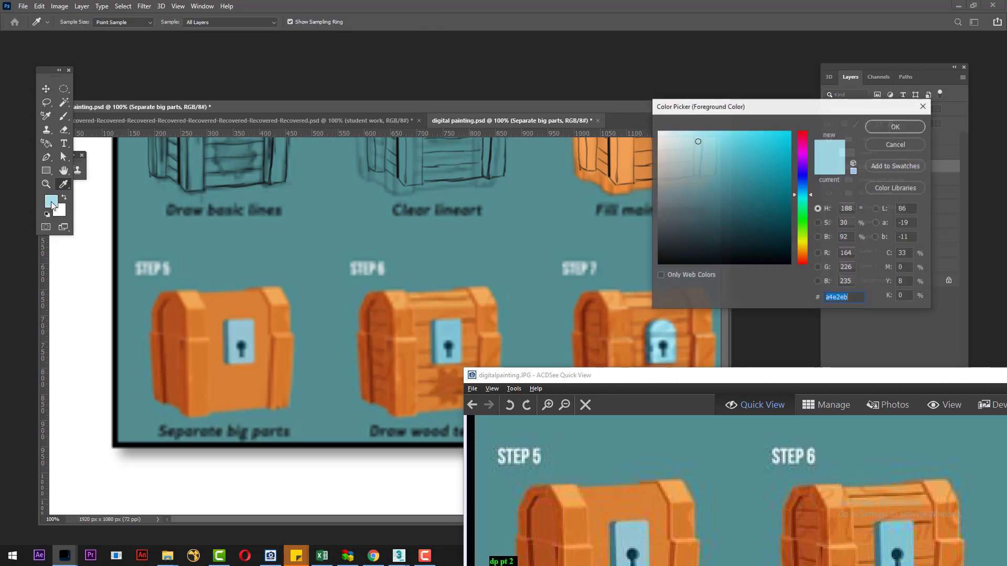
{"action": "left_click", "coordinate": [193, 300]}
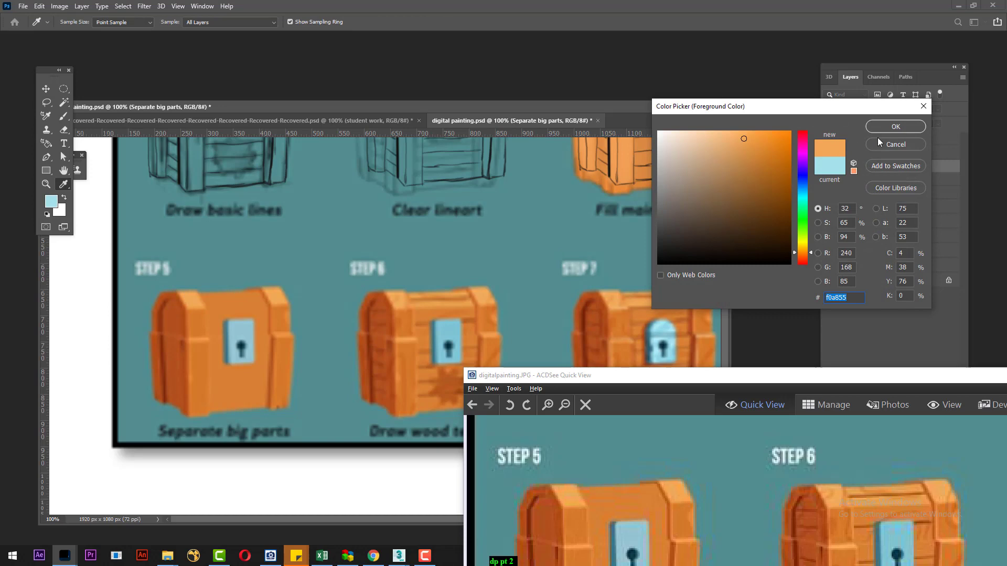
{"action": "left_click", "coordinate": [892, 128]}
{"action": "key", "text": "v"}
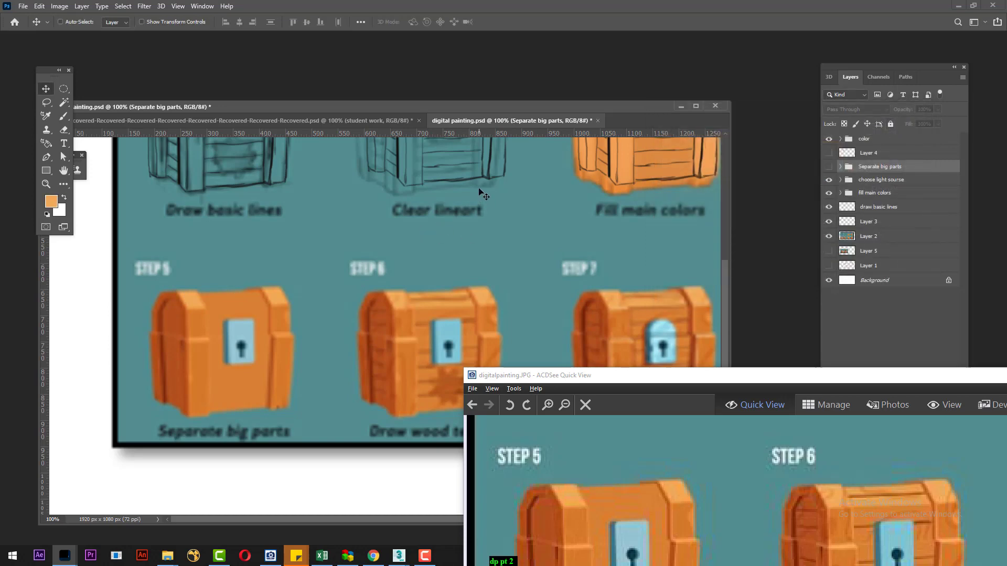
{"action": "scroll", "coordinate": [479, 192], "scroll_direction": "up", "scroll_amount": 5}
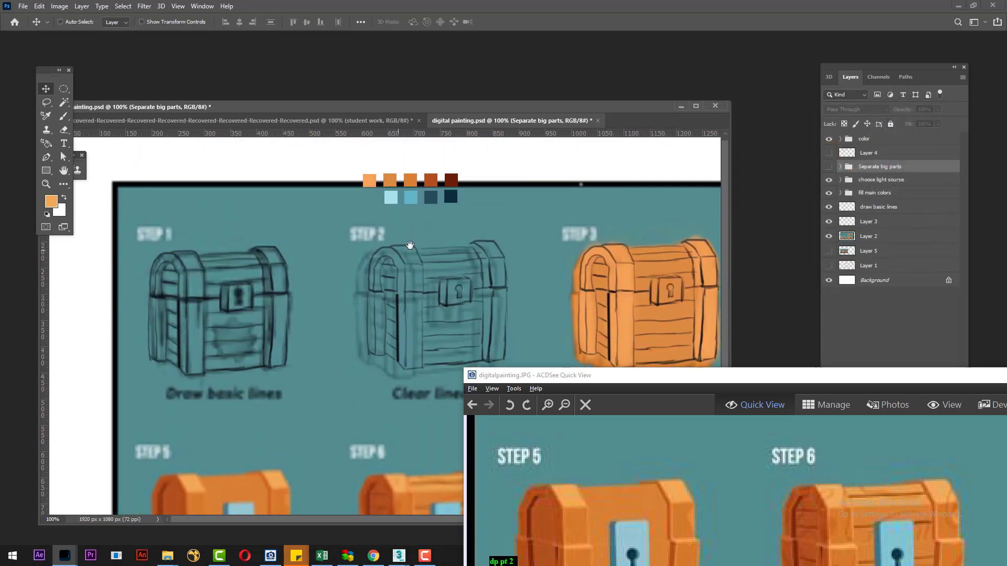
Compare chest oranges in the foreground Color Picker, sampling d78033 and d57a2b.
{"action": "left_click", "coordinate": [54, 203]}
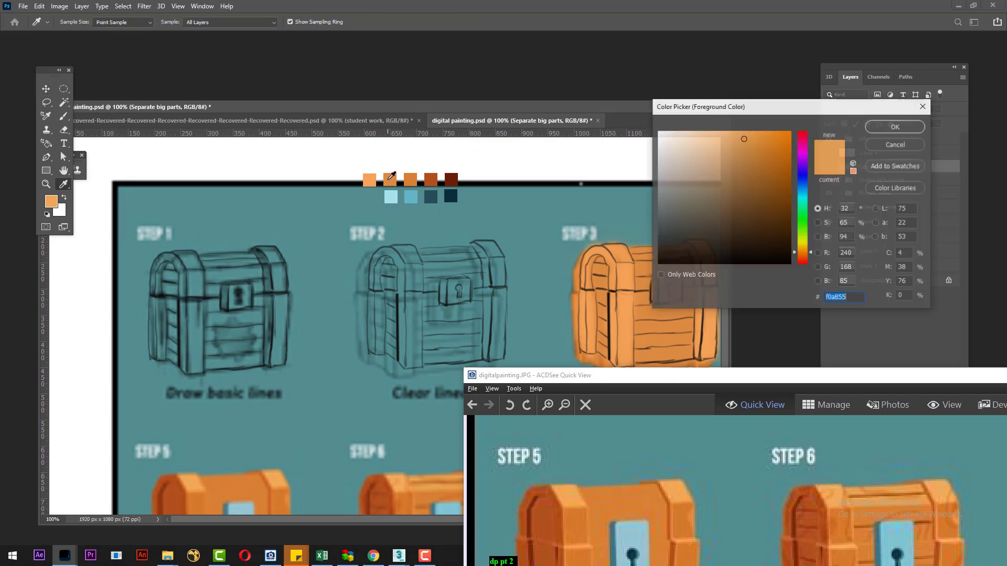
{"action": "left_click", "coordinate": [896, 127]}
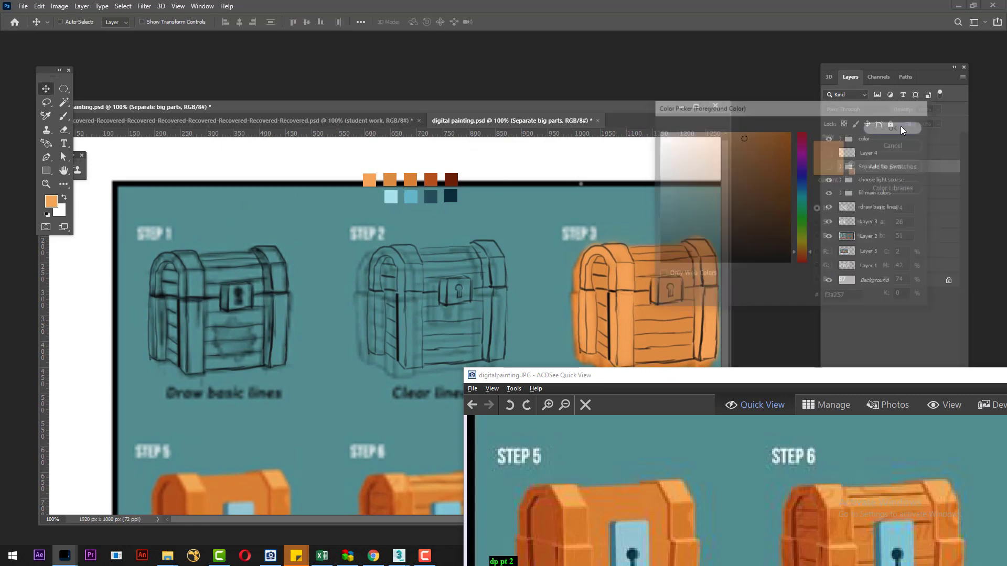
{"action": "left_click", "coordinate": [52, 202]}
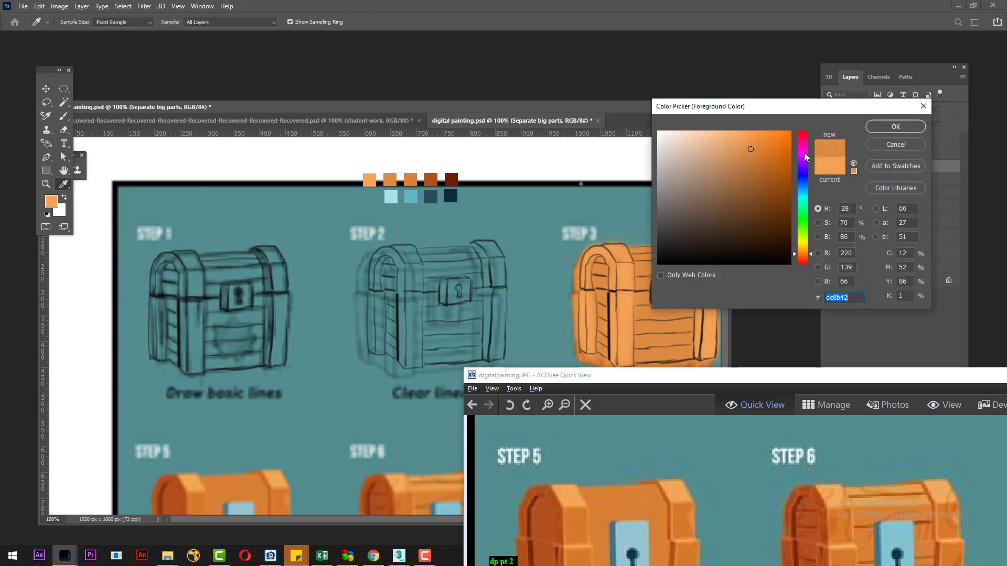
{"action": "left_click", "coordinate": [896, 127]}
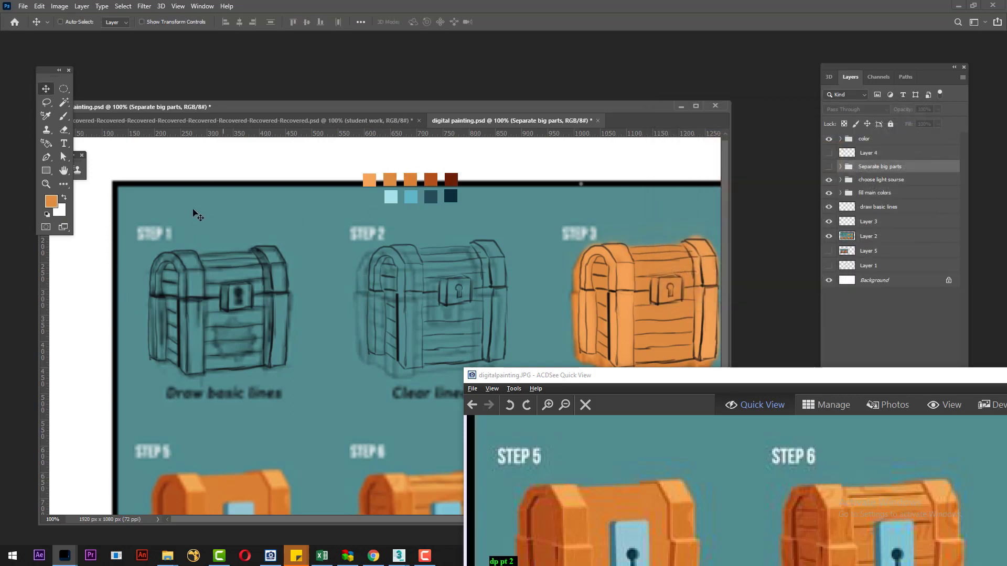
{"action": "left_click", "coordinate": [53, 203]}
{"action": "left_click", "coordinate": [200, 500]}
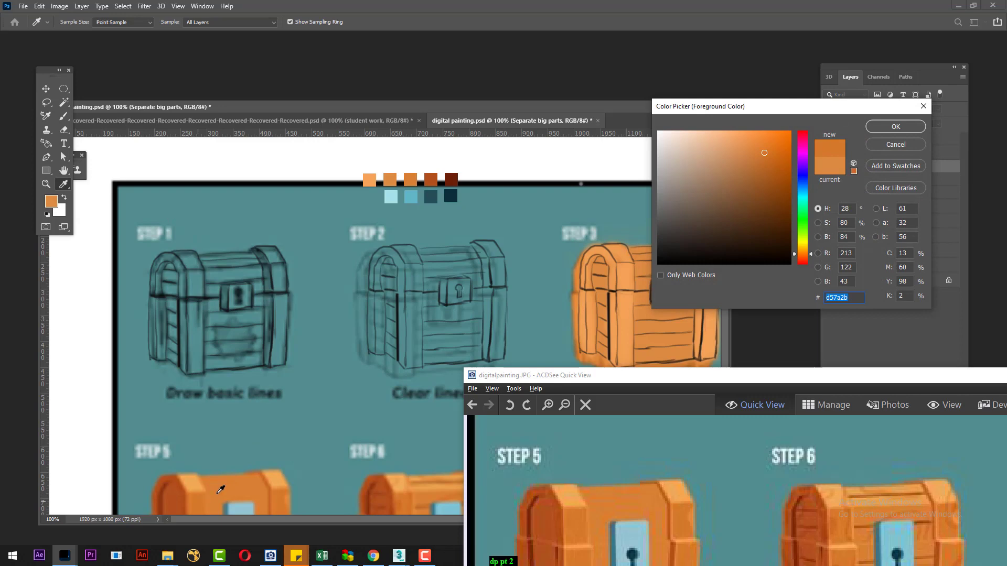
{"action": "left_click", "coordinate": [415, 177]}
{"action": "left_click", "coordinate": [200, 501]}
Try dc8b42, d6792b and b2511d, then settle on the light chest orange f0a955.
{"action": "left_click", "coordinate": [393, 178]}
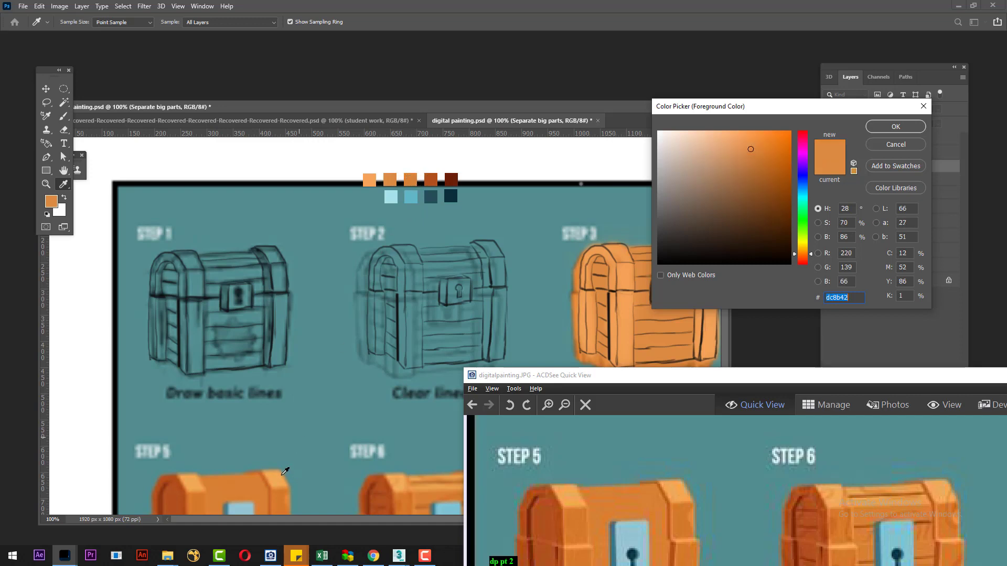
{"action": "left_click", "coordinate": [199, 501]}
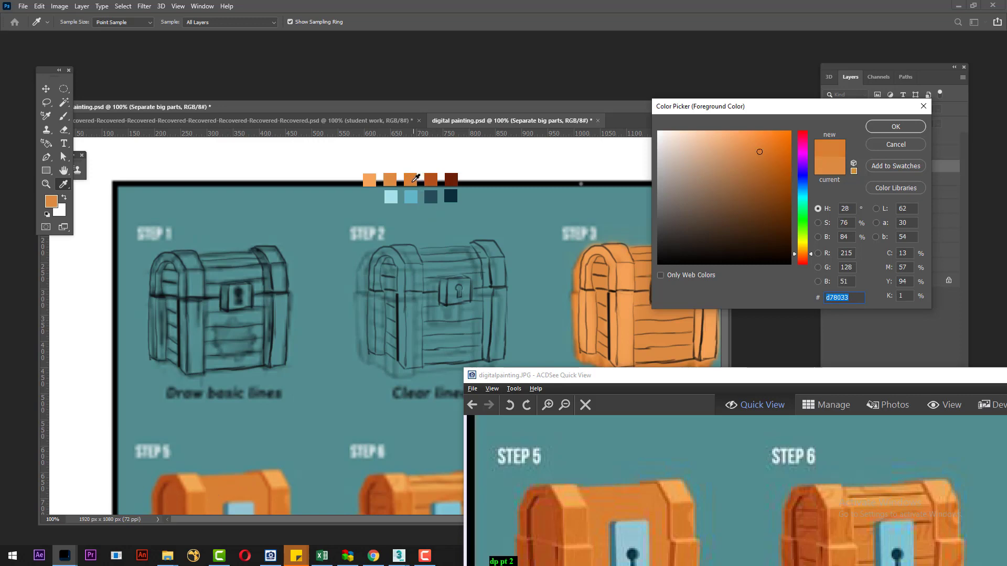
{"action": "left_click", "coordinate": [431, 180]}
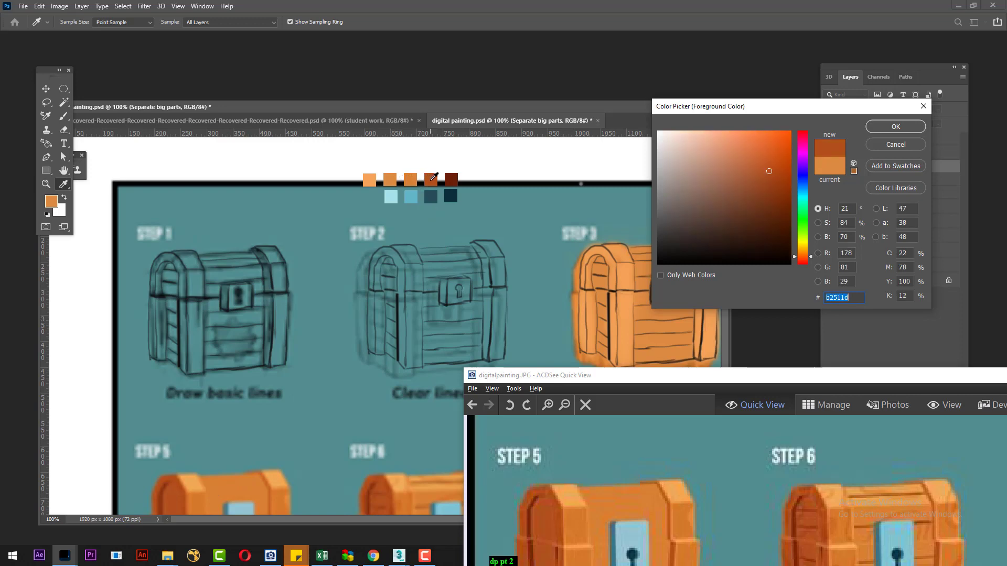
{"action": "left_click", "coordinate": [392, 181]}
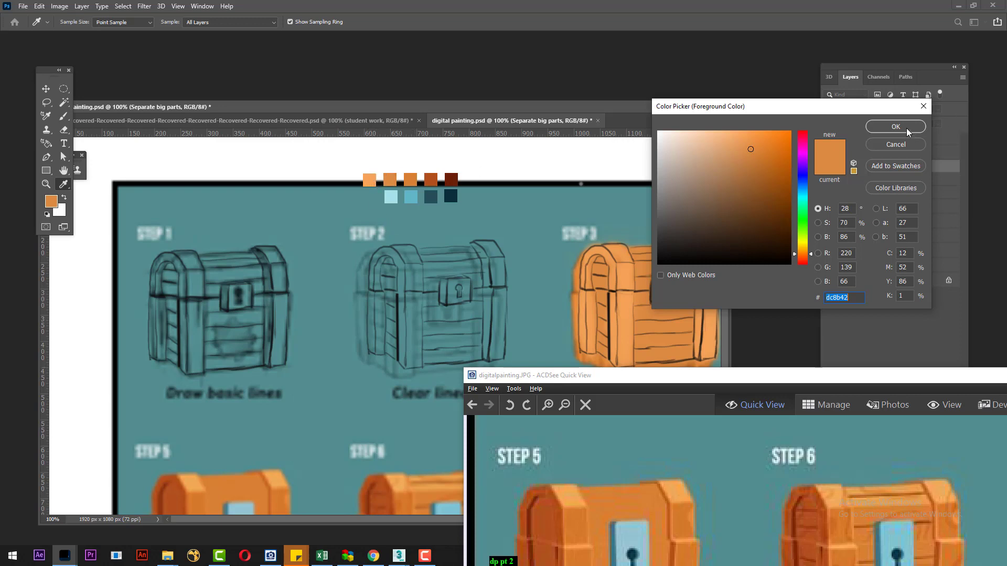
{"action": "left_click", "coordinate": [198, 479]}
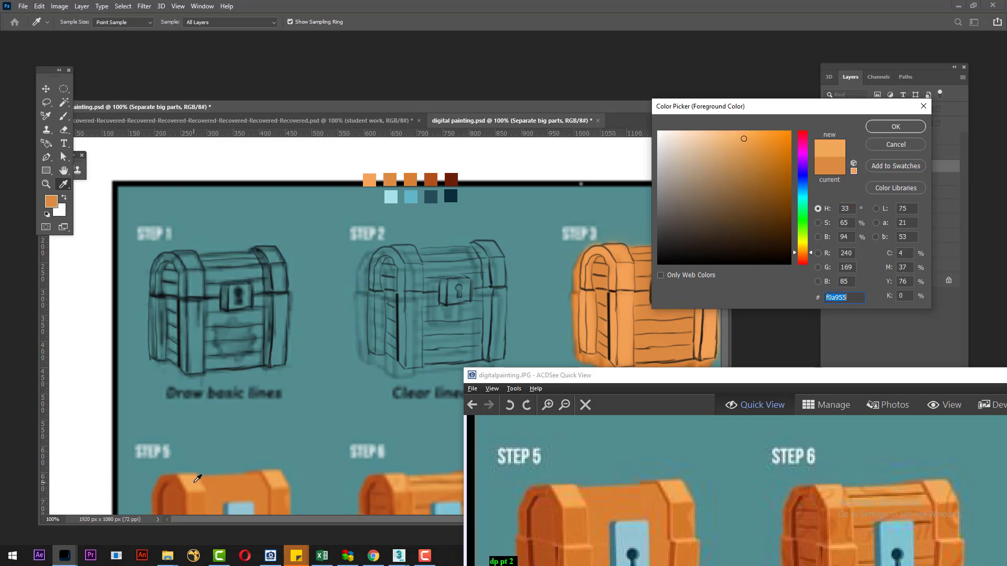
{"action": "left_click", "coordinate": [895, 127]}
Hide the reference, show the group at 200%, and select its draw basic lines copy layer with the brush.
{"action": "left_click_drag", "start_coordinate": [990, 380], "coordinate": [921, 321]}
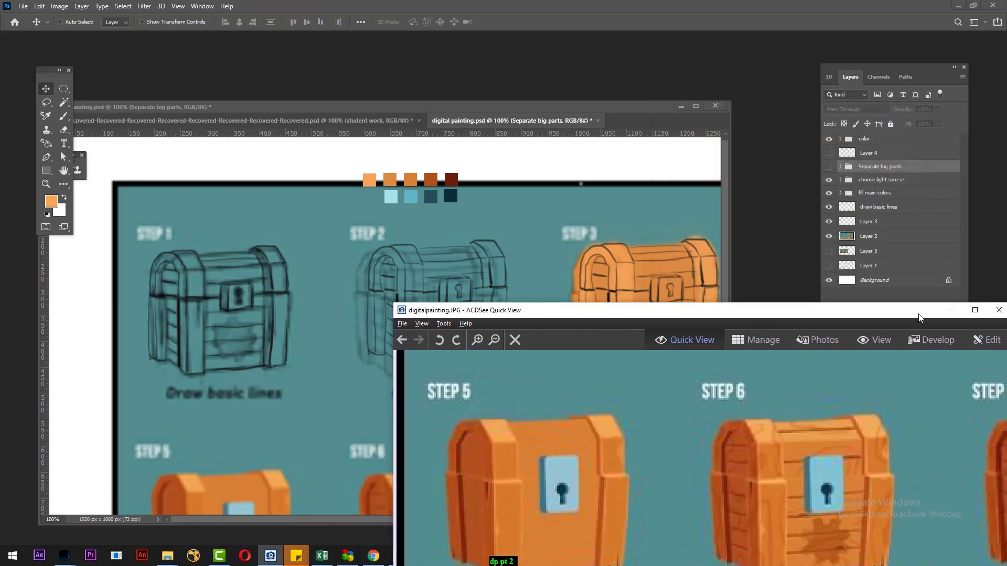
{"action": "left_click", "coordinate": [829, 236]}
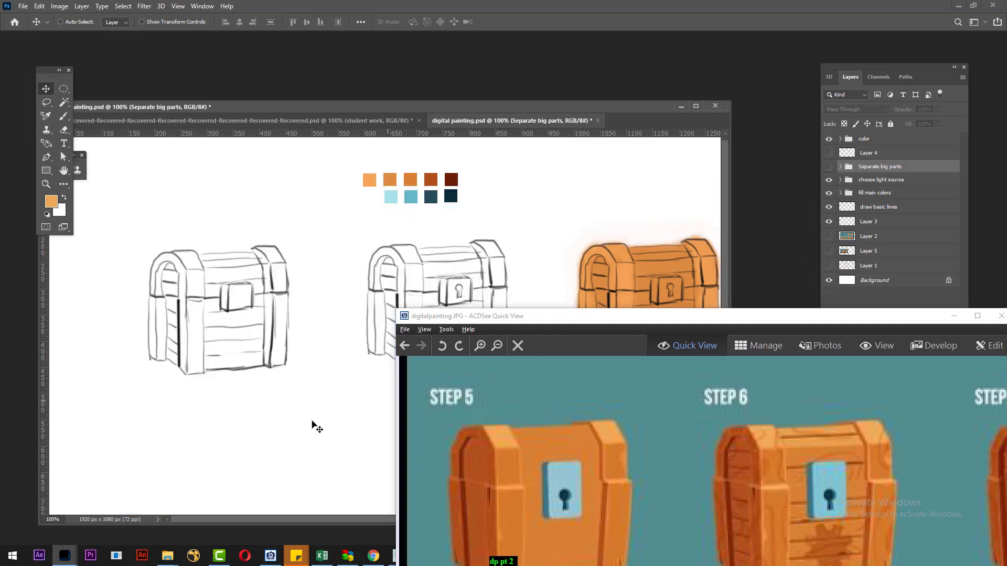
{"action": "left_click", "coordinate": [828, 167]}
{"action": "left_click_drag", "start_coordinate": [316, 438], "coordinate": [359, 264]}
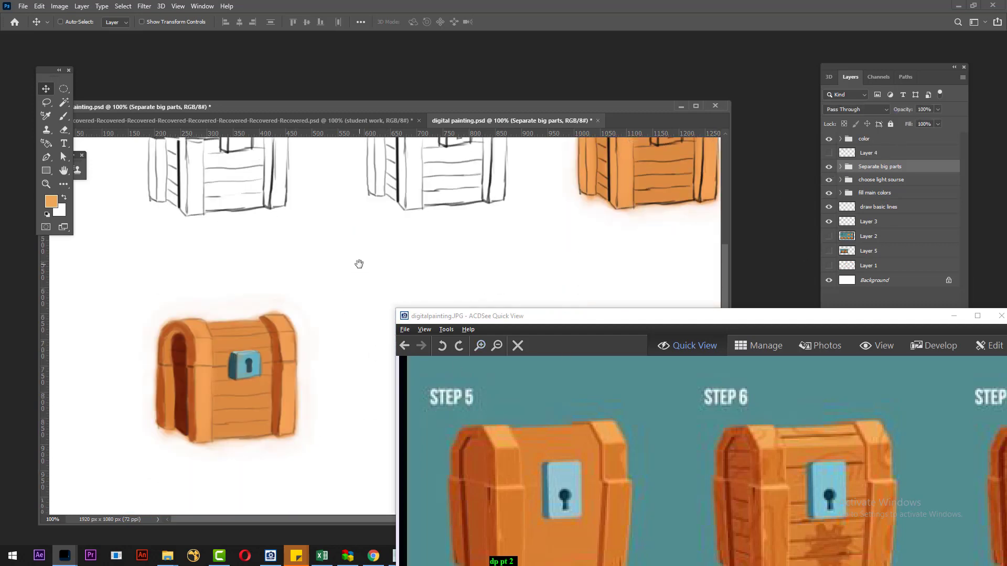
{"action": "key", "text": "ctrl+plus"}
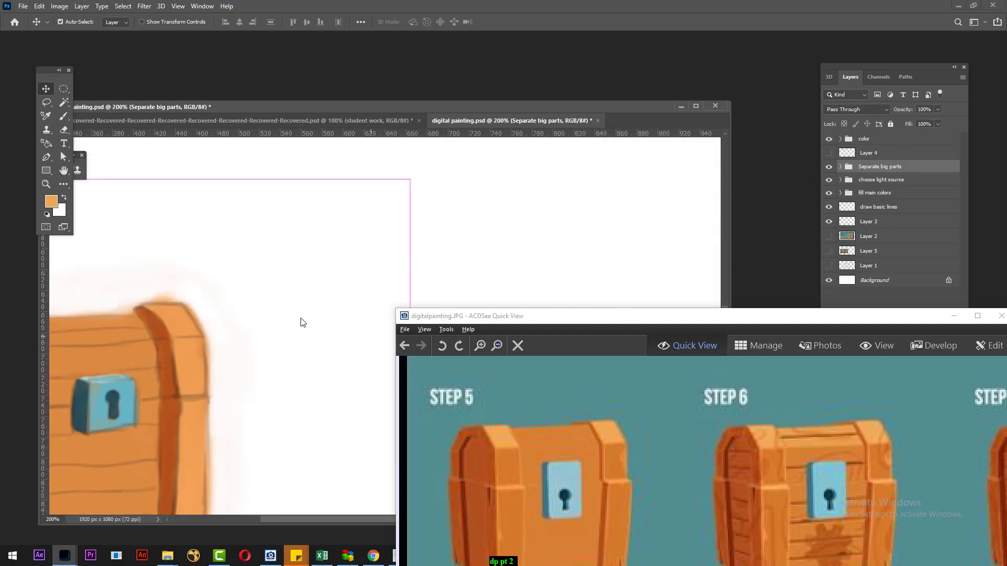
{"action": "mouse_move", "coordinate": [299, 322]}
{"action": "left_mouse_down"}
{"action": "mouse_move", "coordinate": [489, 268]}
{"action": "mouse_move", "coordinate": [427, 283]}
{"action": "left_mouse_up"}
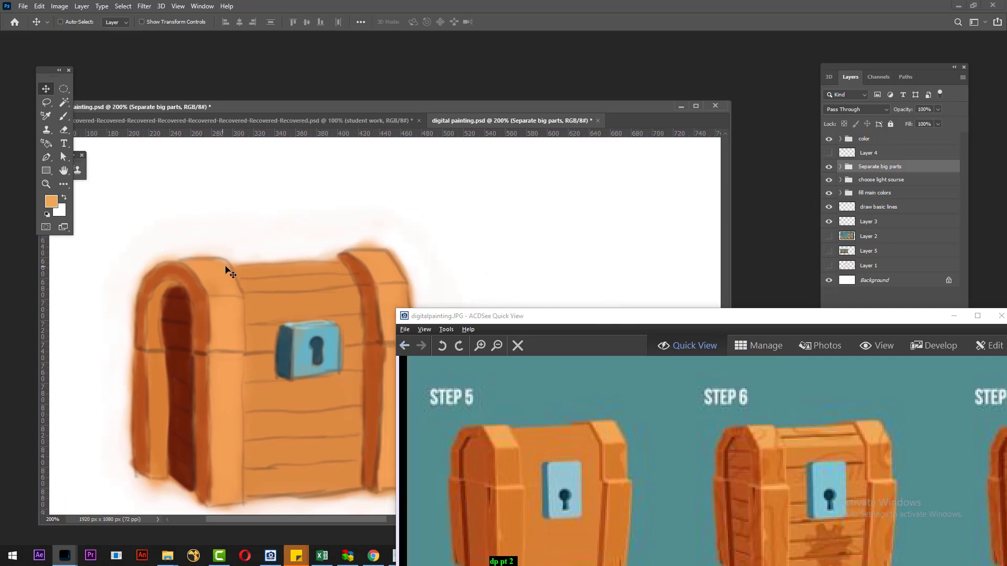
{"action": "key", "text": "b"}
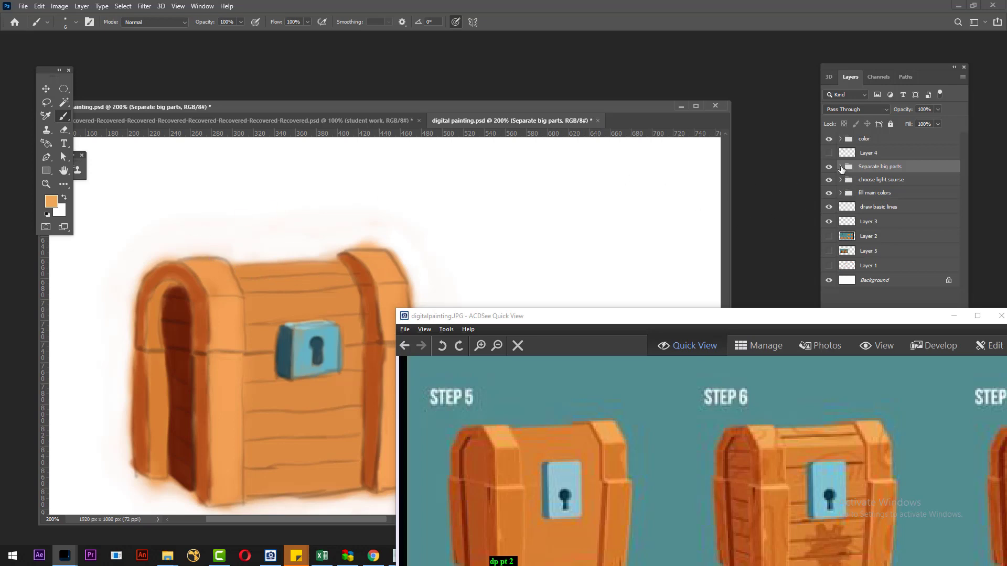
{"action": "left_click", "coordinate": [840, 167]}
{"action": "left_click", "coordinate": [892, 185]}
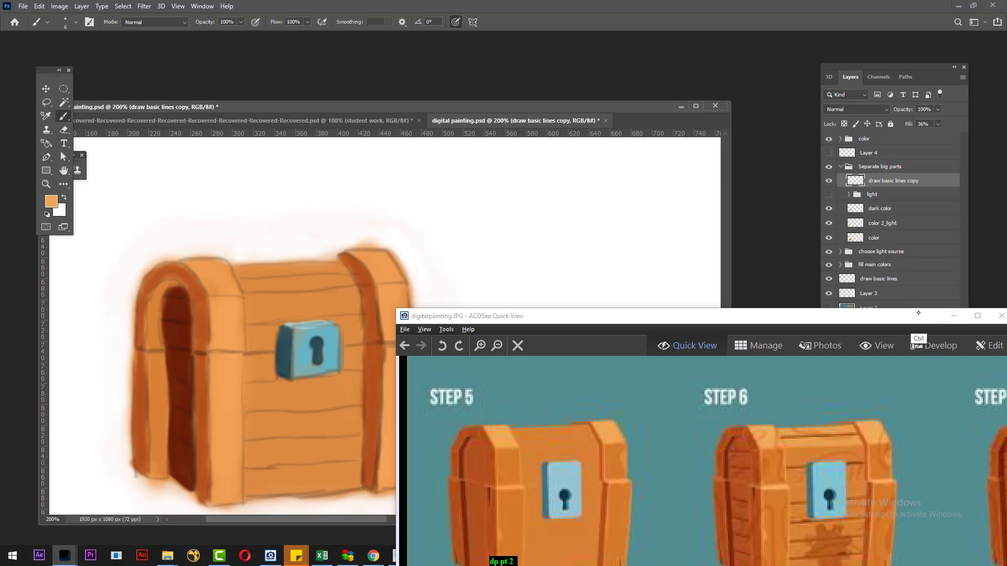
Add a new Layer 9 above draw basic lines copy and enlarge the brush slightly.
{"action": "key", "text": "ctrl+n"}
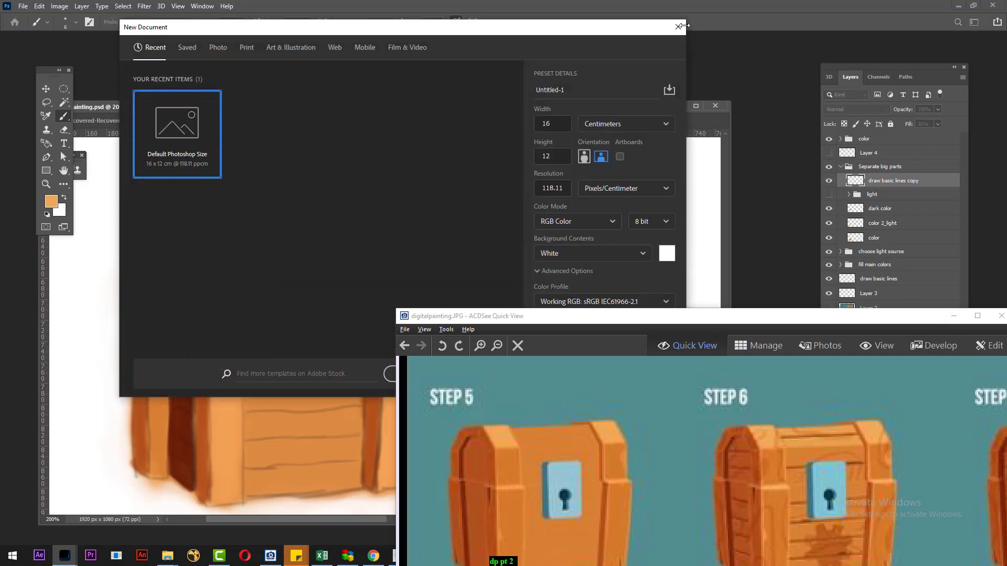
{"action": "left_click", "coordinate": [679, 27]}
{"action": "left_click_drag", "start_coordinate": [928, 320], "coordinate": [673, 268]}
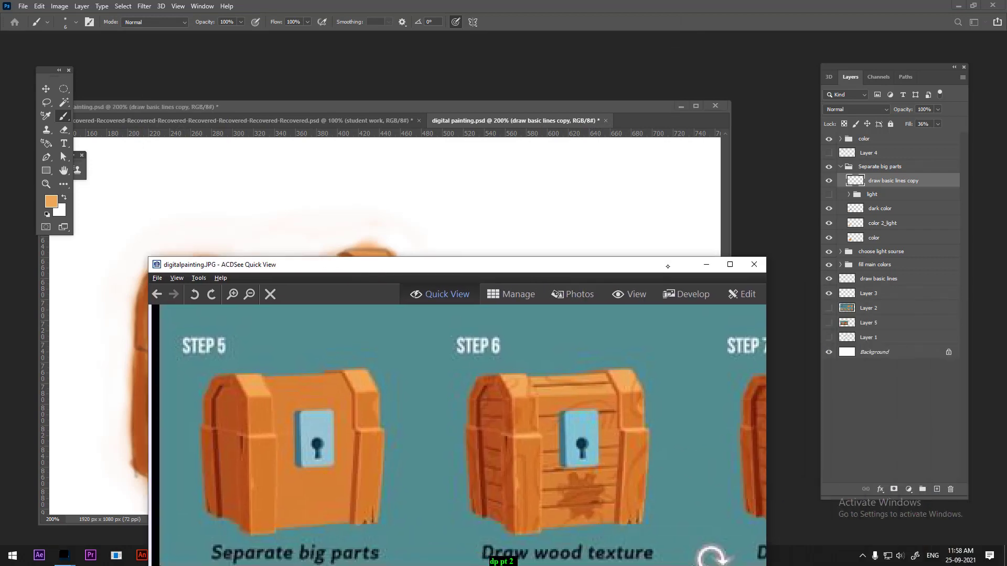
{"action": "left_click", "coordinate": [938, 489]}
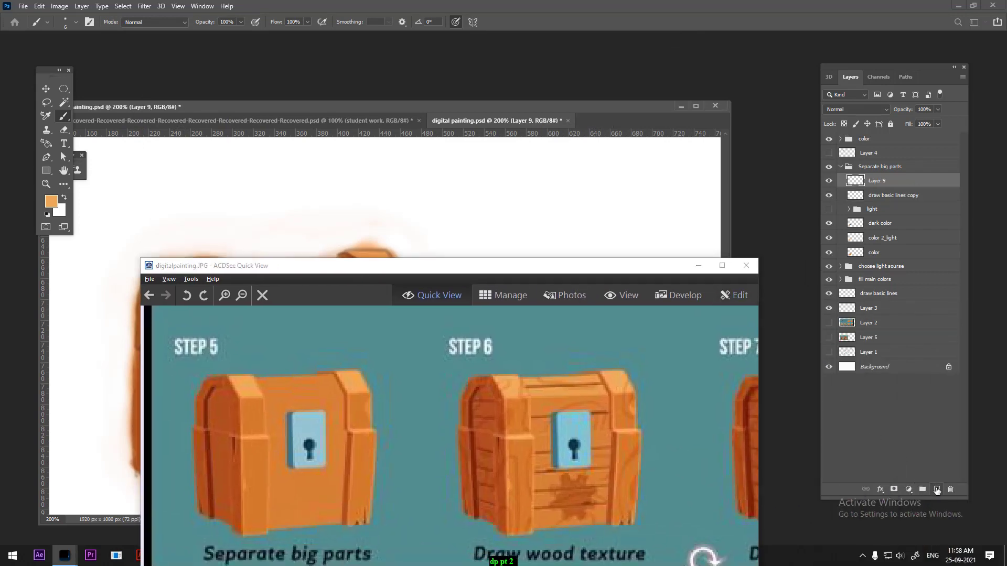
{"action": "left_click_drag", "start_coordinate": [640, 268], "coordinate": [897, 268]}
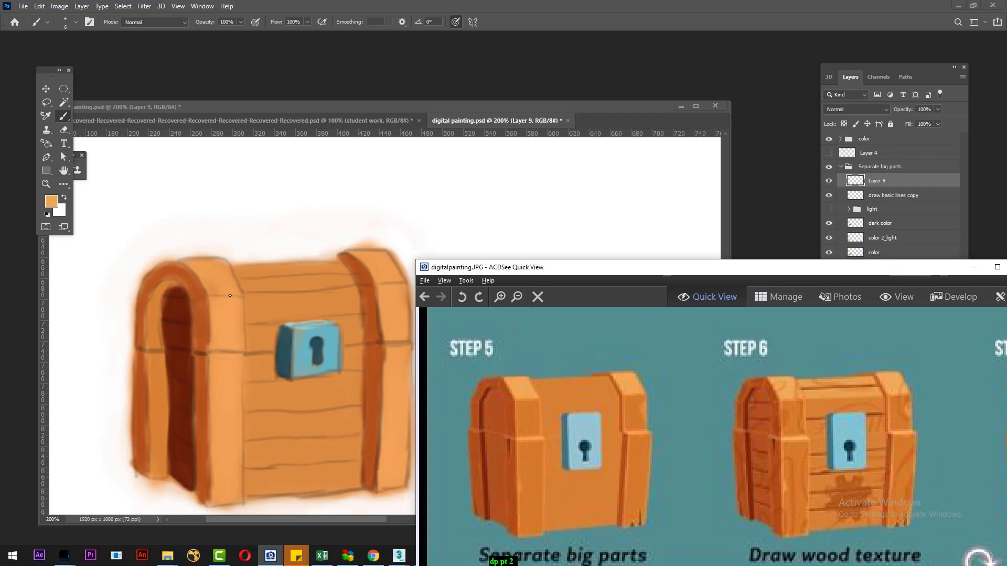
{"action": "left_click", "coordinate": [230, 292]}
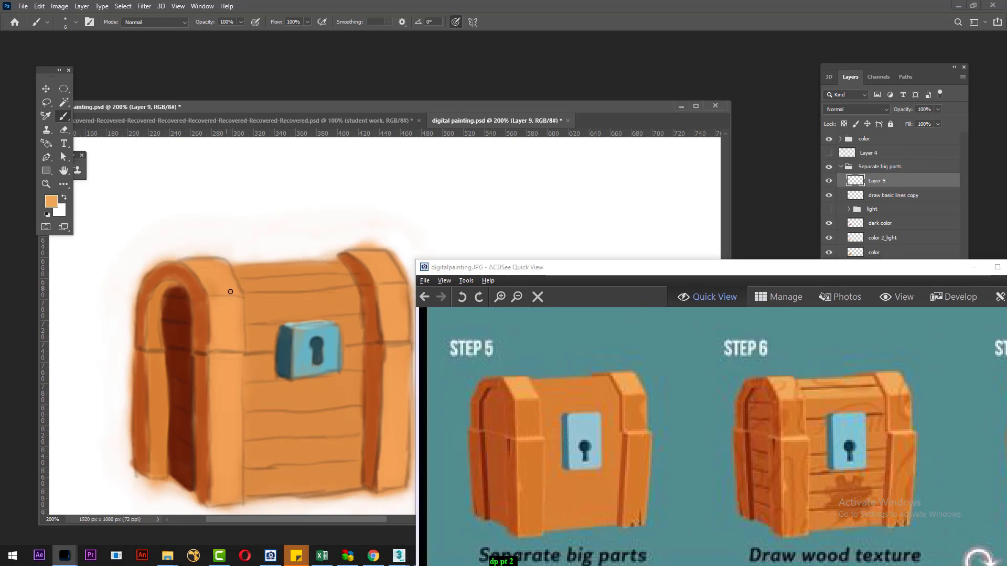
{"action": "key", "text": "bracketright"}
{"action": "key", "text": "bracketright"}
{"action": "key", "text": "bracketright"}
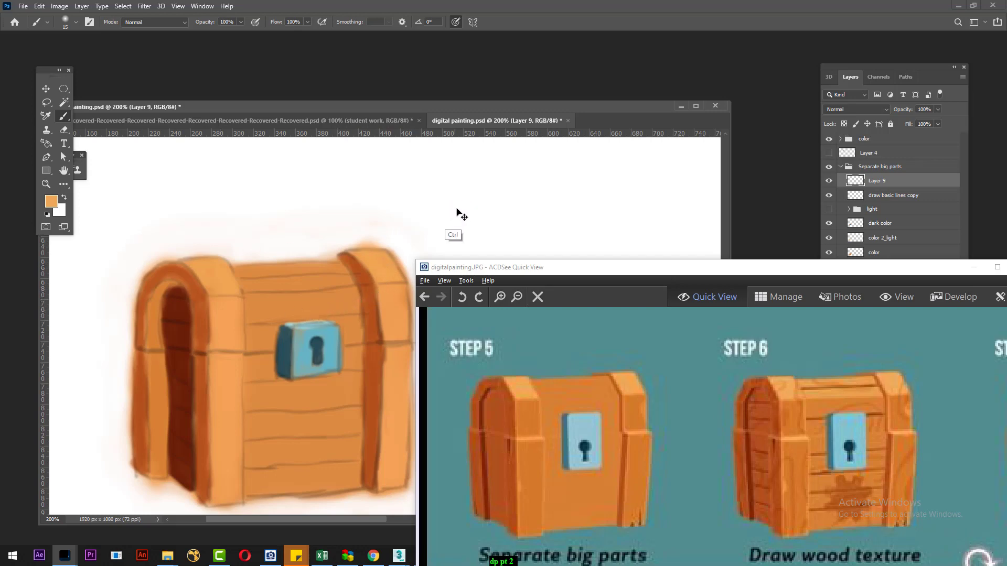
Zoom out to the whole sheet and sample the darker orange palette swatch.
{"action": "key", "text": "ctrl+0"}
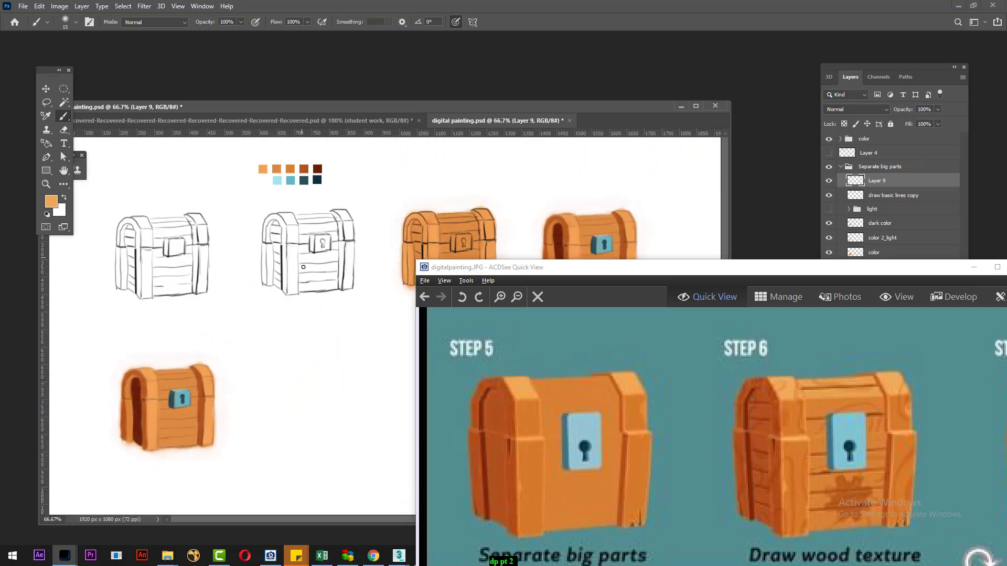
{"action": "left_click", "coordinate": [291, 169], "text": "alt"}
Paint 67%-opacity darker orange shading down the chest's left and right bands with a 25 px brush.
{"action": "left_click_drag", "start_coordinate": [212, 26], "coordinate": [199, 26]}
{"action": "scroll", "coordinate": [341, 370], "scroll_direction": "up", "scroll_amount": 2}
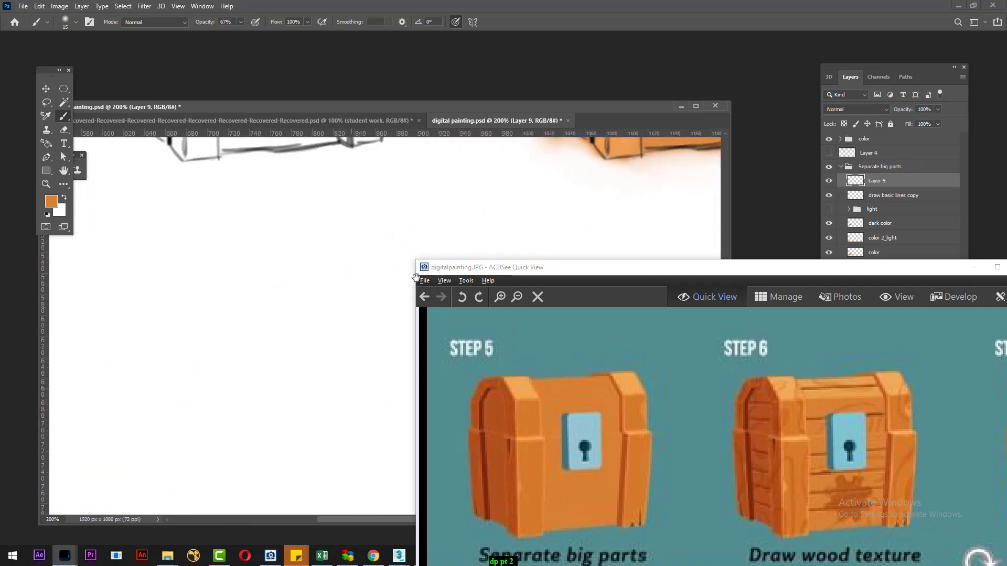
{"action": "scroll", "coordinate": [387, 233], "scroll_direction": "down", "scroll_amount": 3}
{"action": "scroll", "coordinate": [384, 246], "scroll_direction": "left", "scroll_amount": 5}
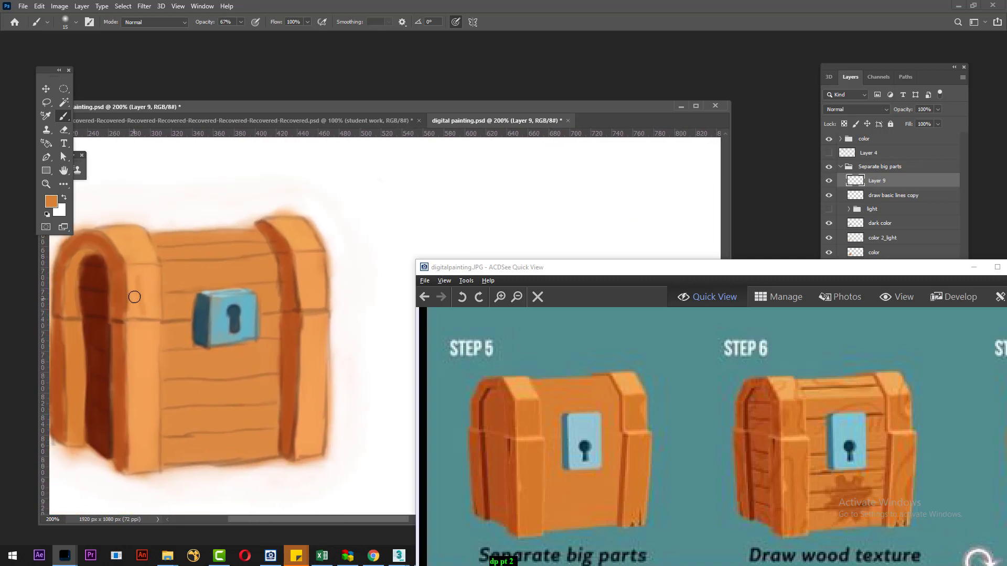
{"action": "key", "text": "bracketright"}
{"action": "mouse_move", "coordinate": [143, 279]}
{"action": "left_mouse_down"}
{"action": "mouse_move", "coordinate": [139, 304]}
{"action": "mouse_move", "coordinate": [139, 269]}
{"action": "mouse_move", "coordinate": [145, 298]}
{"action": "left_mouse_up"}
{"action": "mouse_move", "coordinate": [283, 275]}
{"action": "left_mouse_down"}
{"action": "mouse_move", "coordinate": [315, 270]}
{"action": "mouse_move", "coordinate": [309, 297]}
{"action": "mouse_move", "coordinate": [307, 274]}
{"action": "left_mouse_up"}
{"action": "mouse_move", "coordinate": [139, 357]}
{"action": "left_mouse_down"}
{"action": "mouse_move", "coordinate": [135, 336]}
{"action": "mouse_move", "coordinate": [146, 328]}
{"action": "mouse_move", "coordinate": [153, 380]}
{"action": "mouse_move", "coordinate": [146, 432]}
{"action": "mouse_move", "coordinate": [140, 382]}
{"action": "mouse_move", "coordinate": [139, 463]}
{"action": "mouse_move", "coordinate": [133, 351]}
{"action": "mouse_move", "coordinate": [140, 329]}
{"action": "mouse_move", "coordinate": [153, 346]}
{"action": "mouse_move", "coordinate": [144, 324]}
{"action": "mouse_move", "coordinate": [144, 461]}
{"action": "mouse_move", "coordinate": [145, 421]}
{"action": "left_mouse_up"}
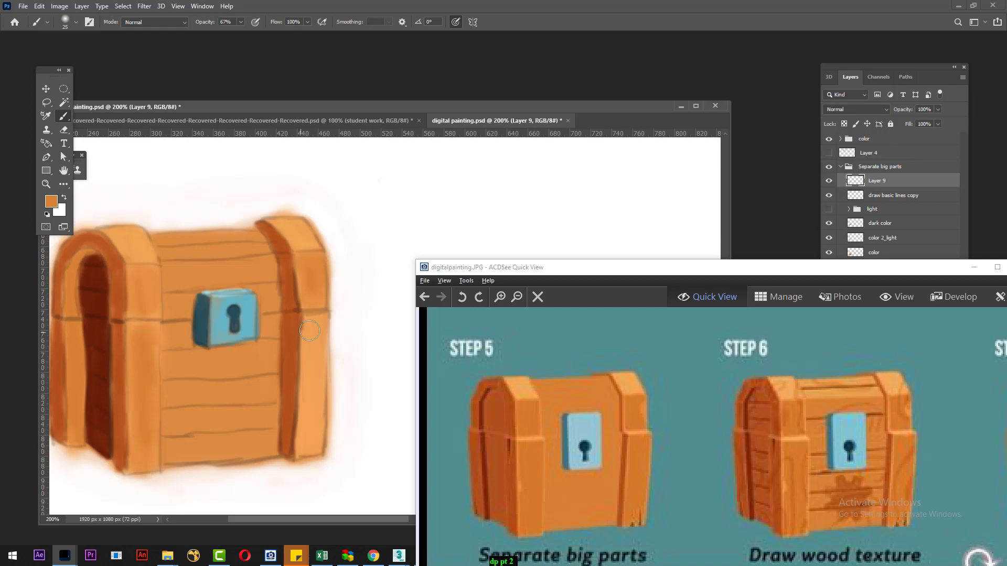
{"action": "left_click_drag", "start_coordinate": [313, 326], "coordinate": [315, 398]}
{"action": "mouse_move", "coordinate": [315, 398]}
{"action": "left_mouse_down"}
{"action": "mouse_move", "coordinate": [310, 325]}
{"action": "mouse_move", "coordinate": [311, 451]}
{"action": "mouse_move", "coordinate": [312, 285]}
{"action": "left_mouse_up"}
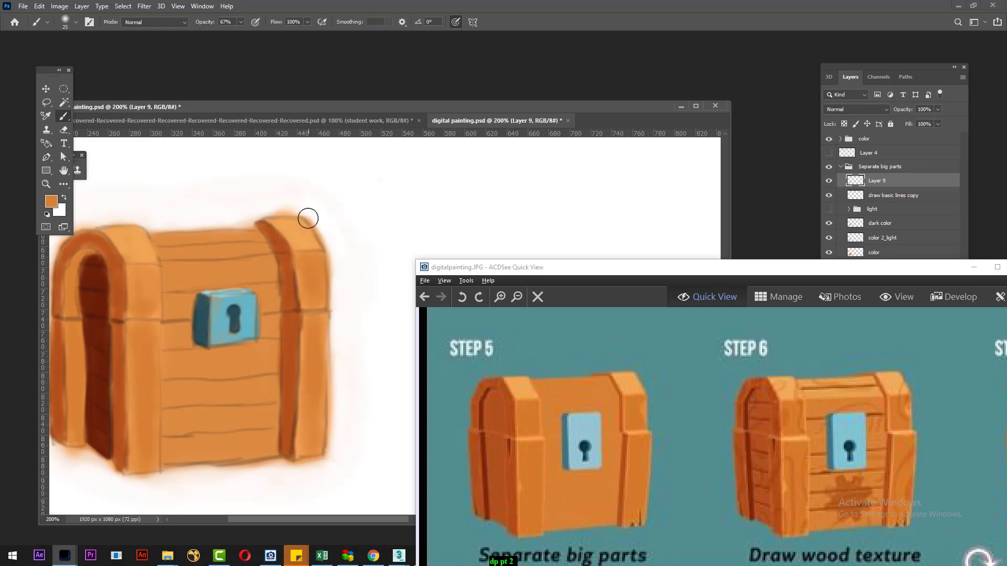
{"action": "key", "text": "e"}
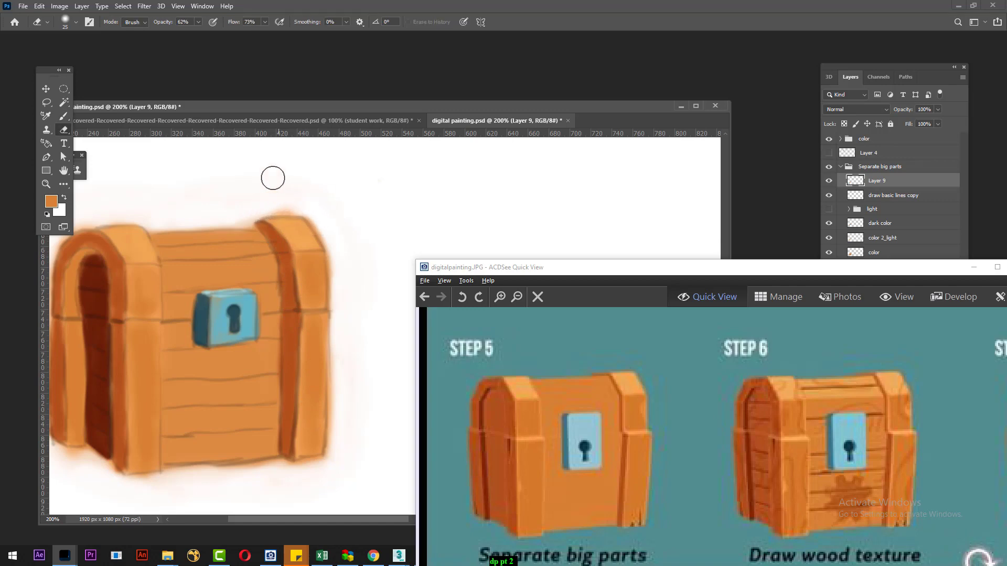
Select the color 2_light layer from the canvas layer list and toggle its visibility.
{"action": "right_click", "coordinate": [292, 224]}
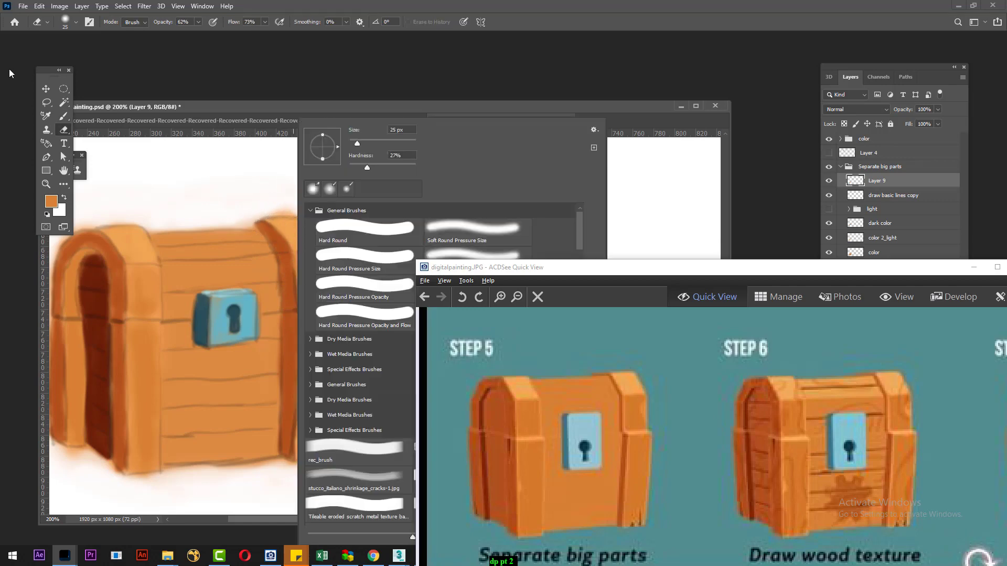
{"action": "left_click", "coordinate": [46, 90]}
{"action": "right_click", "coordinate": [303, 239]}
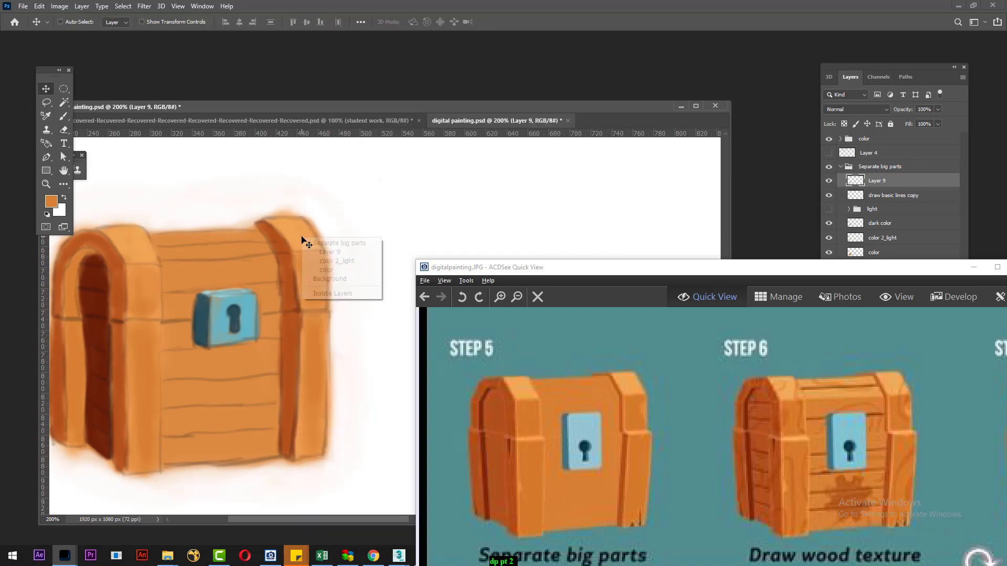
{"action": "left_click", "coordinate": [314, 242]}
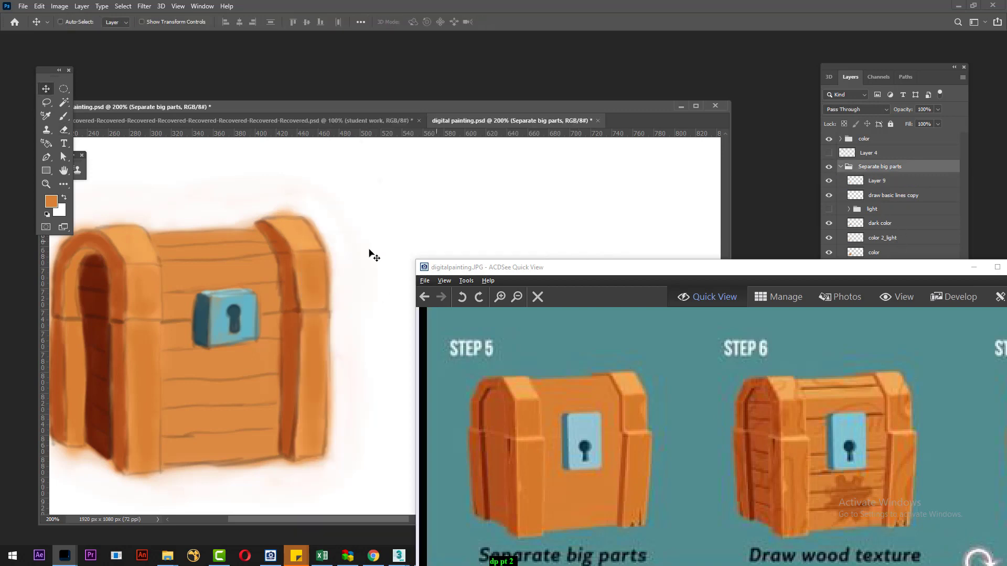
{"action": "right_click", "coordinate": [302, 232]}
{"action": "left_click", "coordinate": [336, 254]}
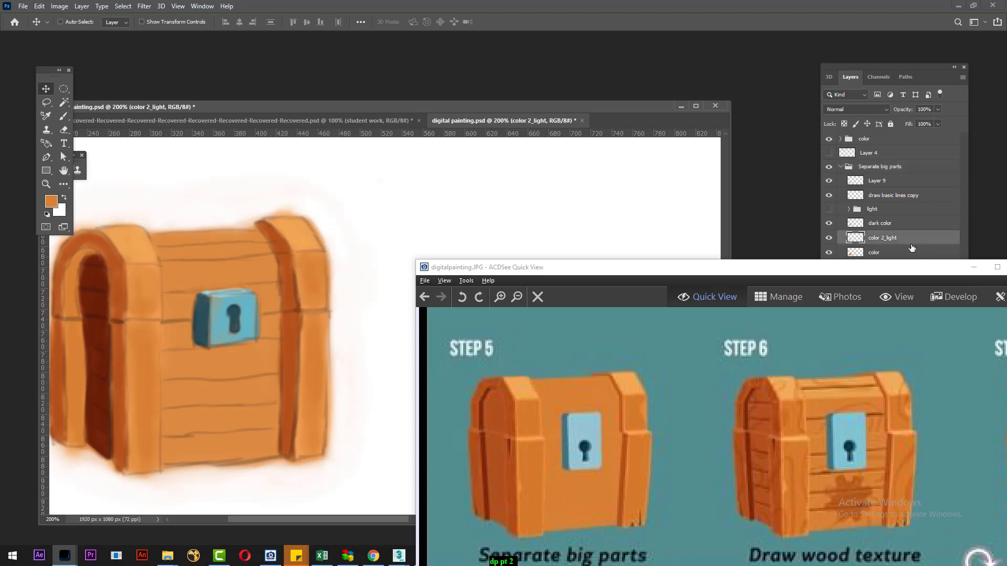
{"action": "left_click", "coordinate": [829, 238]}
Switch to the eraser at 10 px.
{"action": "key", "text": "b"}
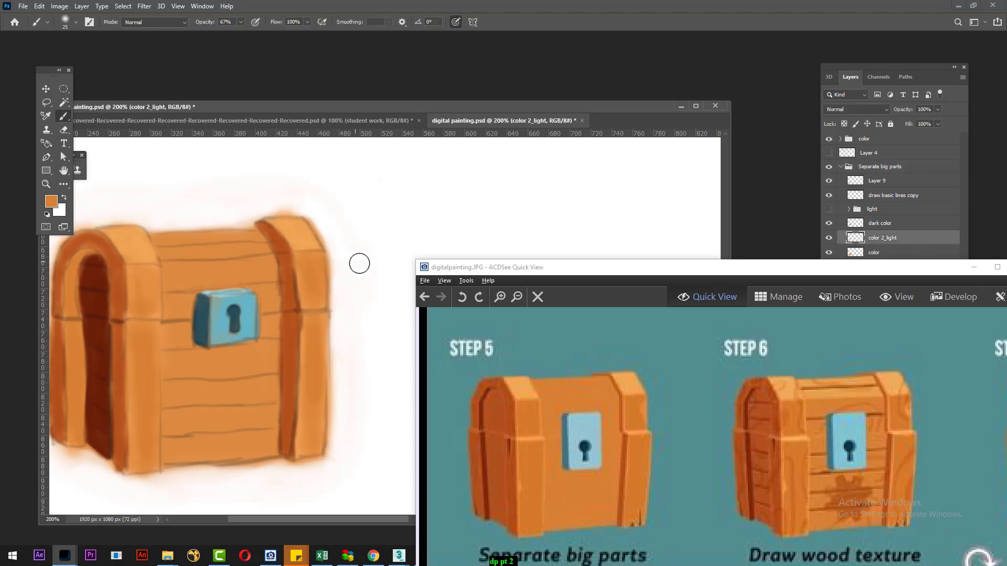
{"action": "key", "text": "e"}
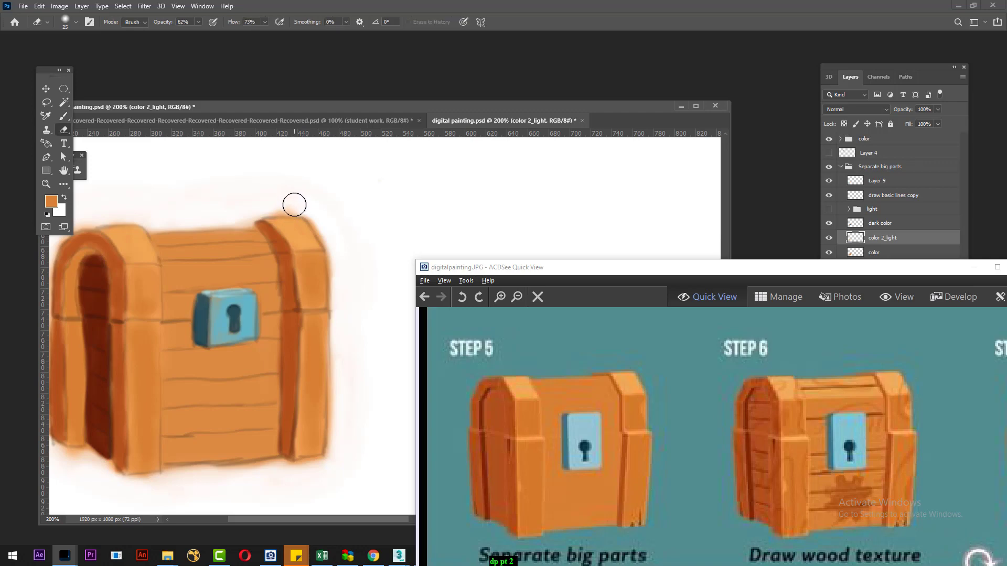
{"action": "key", "text": "bracketleft"}
{"action": "key", "text": "bracketleft"}
Sample the lightest orange palette swatch and zoom back onto the chest with a 9 px brush.
{"action": "key", "text": "ctrl+minus"}
{"action": "key", "text": "ctrl+minus"}
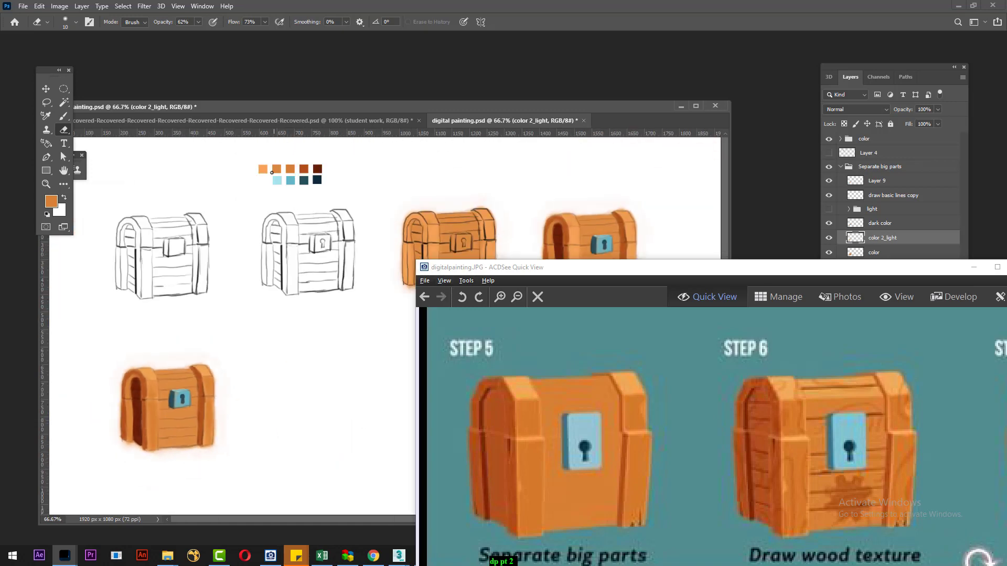
{"action": "key", "text": "b"}
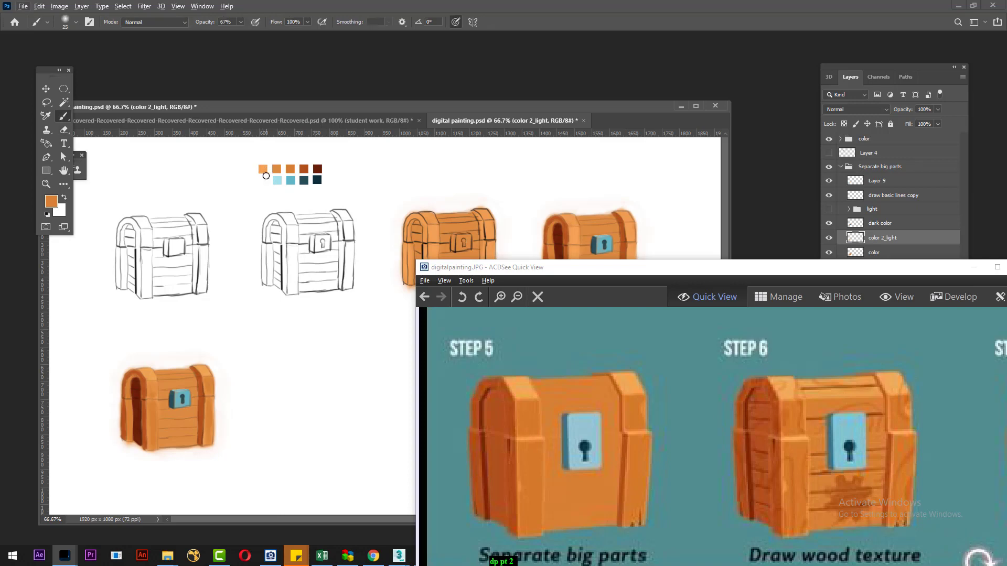
{"action": "left_click", "coordinate": [264, 170], "text": "alt"}
{"action": "key", "text": "ctrl+plus"}
{"action": "key", "text": "ctrl+plus"}
{"action": "mouse_move", "coordinate": [178, 418]}
{"action": "left_mouse_down"}
{"action": "mouse_move", "coordinate": [184, 372]}
{"action": "mouse_move", "coordinate": [160, 394]}
{"action": "left_mouse_up"}
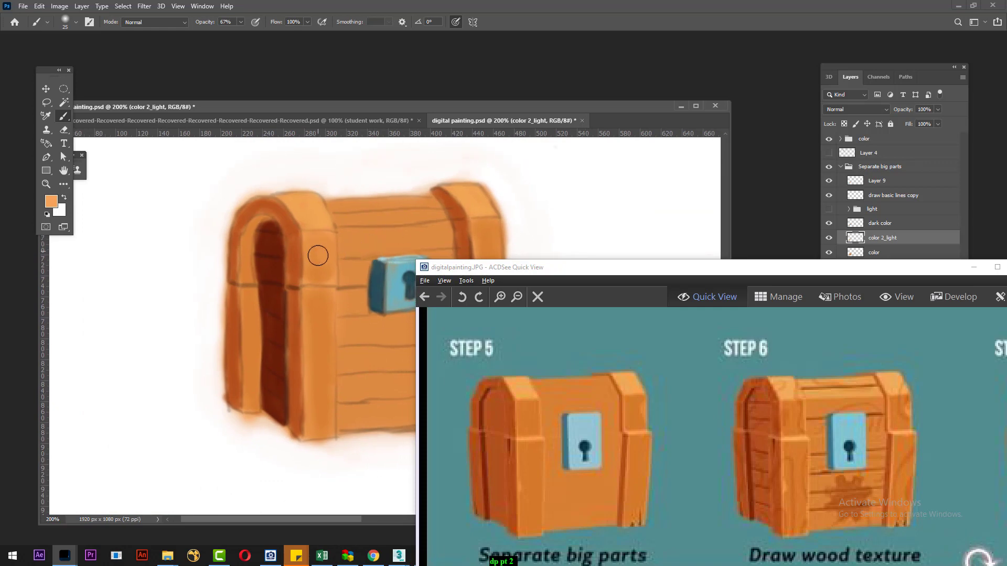
{"action": "key", "text": "bracketleft"}
{"action": "key", "text": "bracketleft"}
{"action": "key", "text": "bracketleft"}
On Layer 9, highlight the arch edge and pillar's right edge with a size-6 light-orange brush.
{"action": "left_click", "coordinate": [886, 182]}
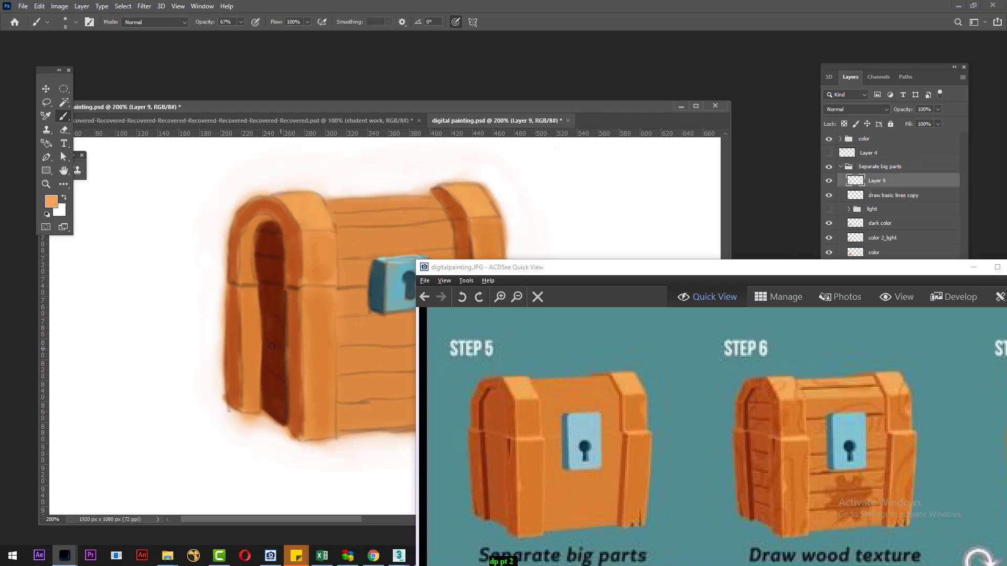
{"action": "left_click_drag", "start_coordinate": [303, 274], "coordinate": [301, 252]}
{"action": "key", "text": "bracketleft"}
{"action": "key", "text": "bracketleft"}
{"action": "left_click_drag", "start_coordinate": [302, 314], "coordinate": [303, 339]}
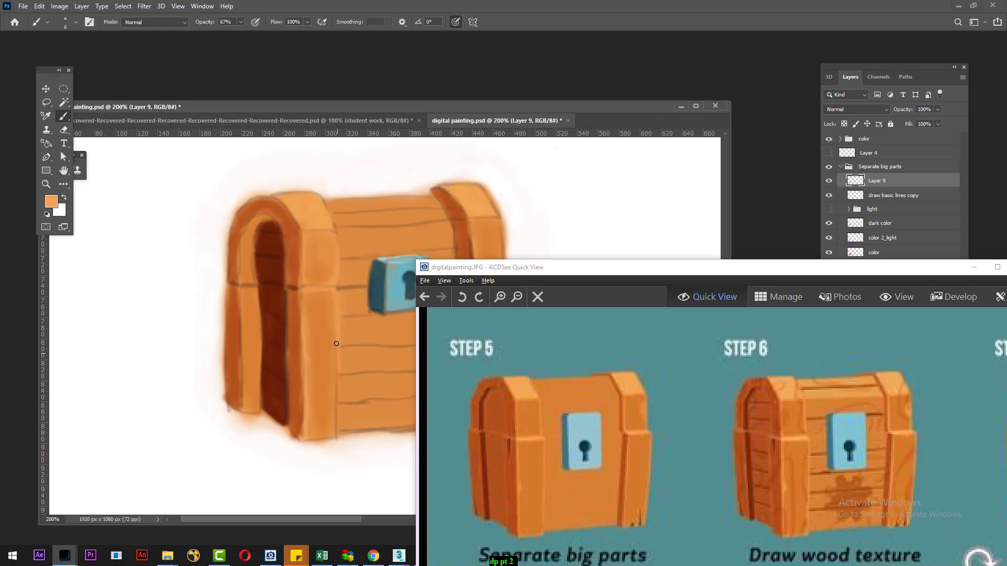
{"action": "left_click_drag", "start_coordinate": [336, 371], "coordinate": [334, 428]}
Add light-orange highlights along the inner arch, arch's left edge, left pillar and arch top.
{"action": "mouse_move", "coordinate": [255, 217]}
{"action": "left_mouse_down"}
{"action": "mouse_move", "coordinate": [270, 215]}
{"action": "mouse_move", "coordinate": [286, 241]}
{"action": "left_mouse_up"}
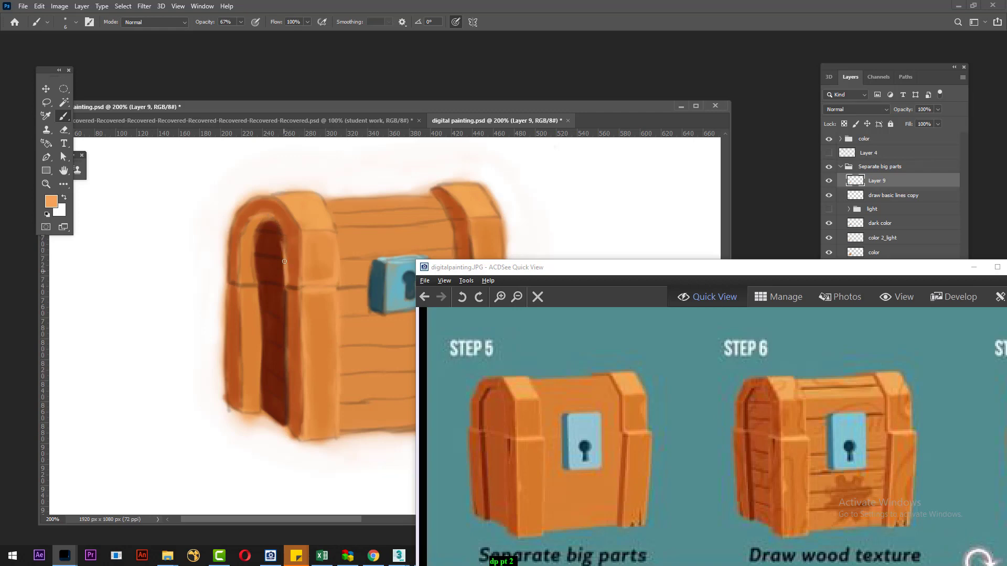
{"action": "left_click_drag", "start_coordinate": [285, 261], "coordinate": [287, 272]}
{"action": "left_click_drag", "start_coordinate": [238, 255], "coordinate": [239, 287]}
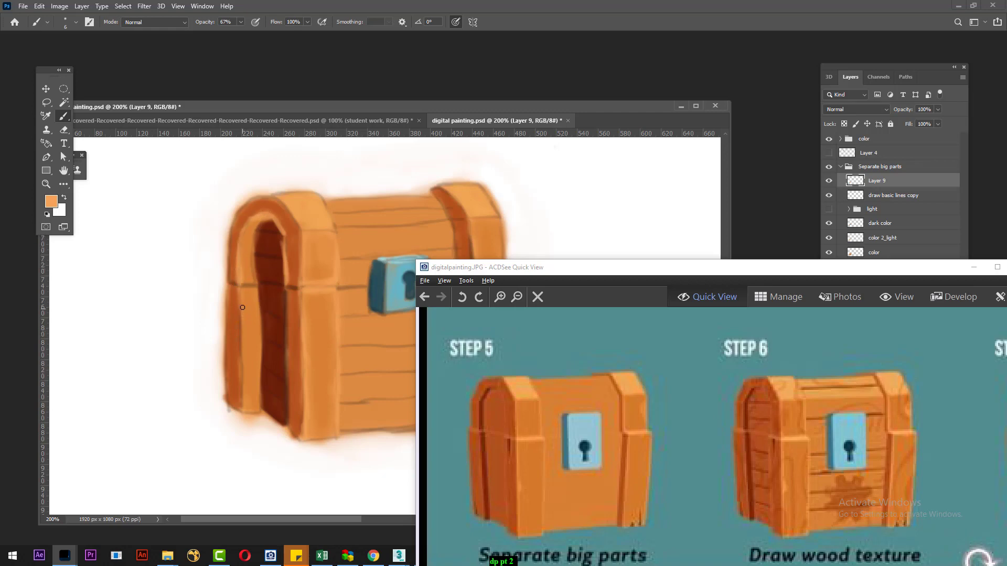
{"action": "left_click_drag", "start_coordinate": [241, 302], "coordinate": [241, 356]}
{"action": "left_click_drag", "start_coordinate": [241, 356], "coordinate": [240, 406]}
{"action": "left_click_drag", "start_coordinate": [281, 203], "coordinate": [296, 227]}
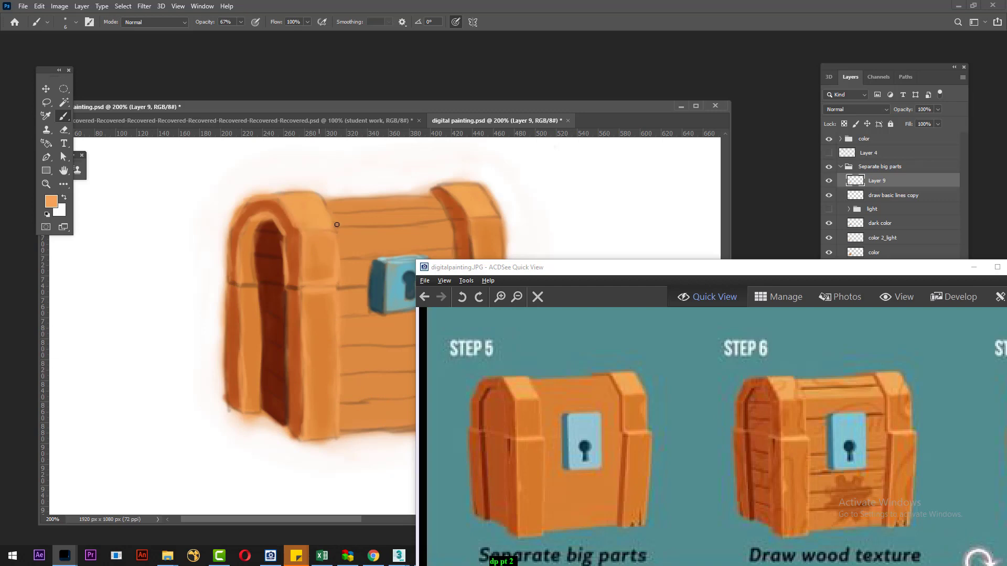
Paint light orange highlights across the dark band and down the chest's side band, slightly enlarging the brush.
{"action": "scroll", "coordinate": [151, 290], "scroll_direction": "right", "scroll_amount": 5}
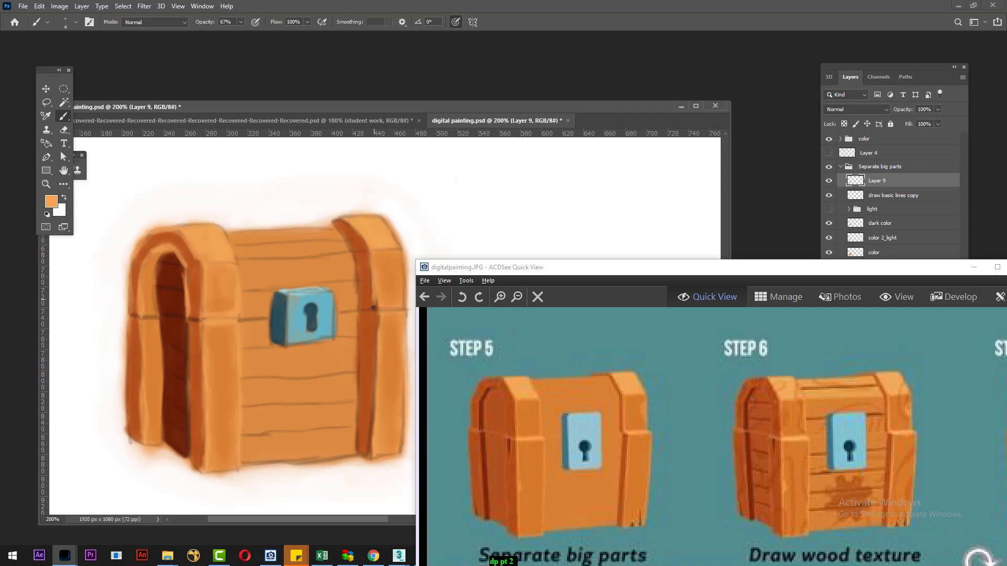
{"action": "left_click_drag", "start_coordinate": [363, 304], "coordinate": [378, 305]}
{"action": "key", "text": "bracketright"}
{"action": "left_click_drag", "start_coordinate": [376, 379], "coordinate": [376, 427]}
Add thin dark strokes along the chest's right edge and move the reference window aside.
{"action": "left_click_drag", "start_coordinate": [307, 355], "coordinate": [189, 355]}
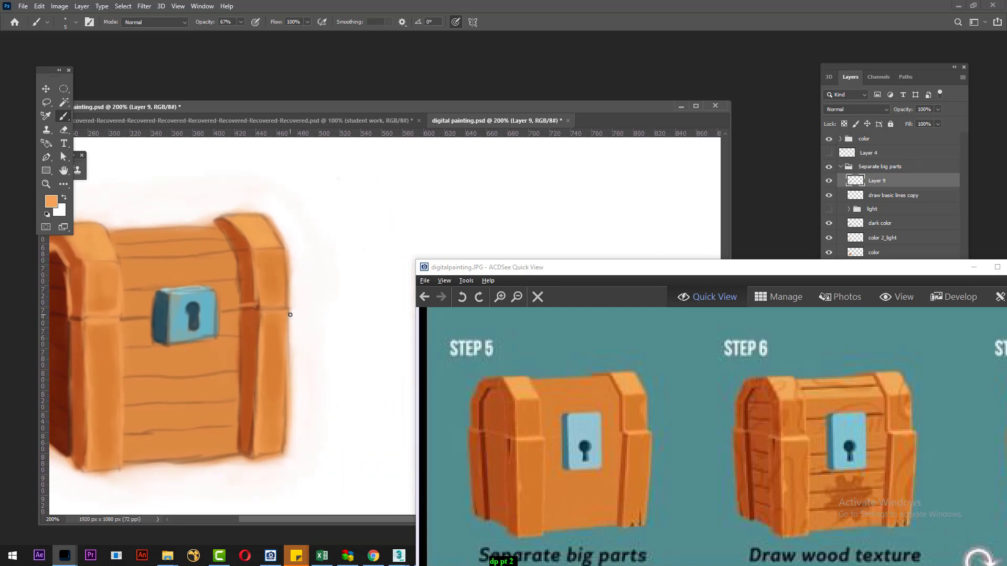
{"action": "left_click_drag", "start_coordinate": [290, 346], "coordinate": [290, 312]}
{"action": "left_click_drag", "start_coordinate": [292, 355], "coordinate": [289, 313]}
{"action": "left_click_drag", "start_coordinate": [927, 272], "coordinate": [676, 480]}
Add a Solid Color fill layer sampled from the blue swatch, placed just above Background.
{"action": "left_click", "coordinate": [721, 475]}
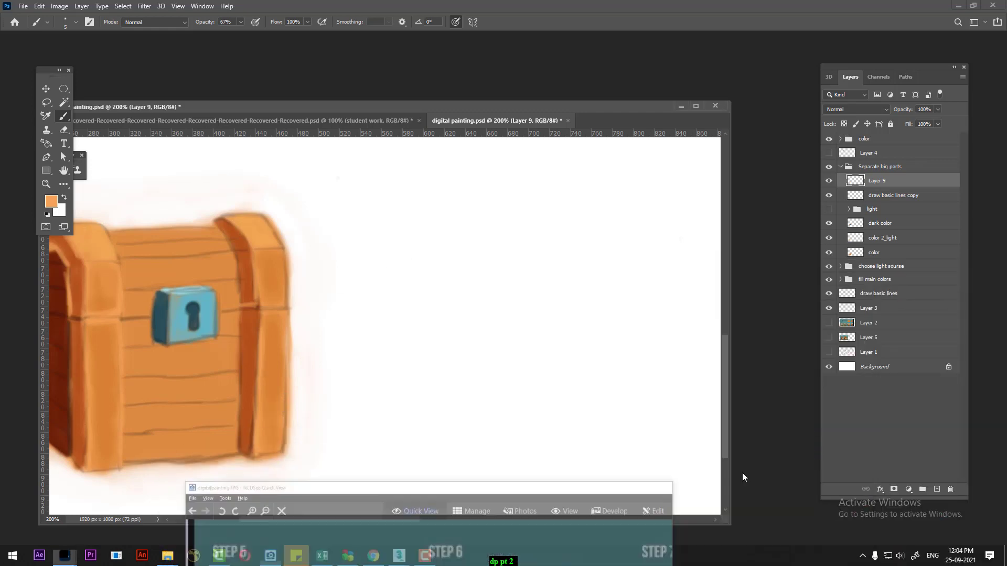
{"action": "key", "text": "ctrl+0"}
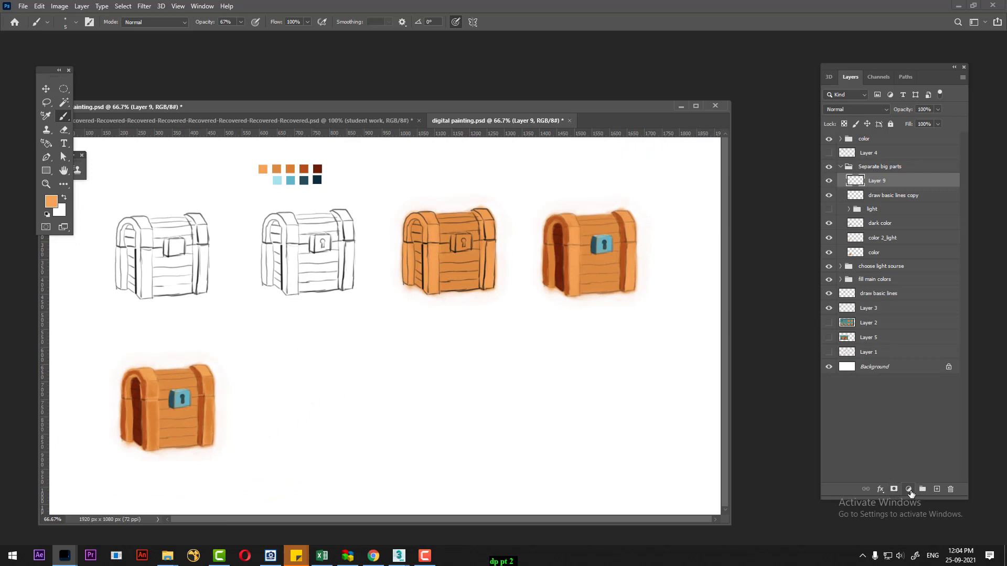
{"action": "left_click", "coordinate": [915, 493]}
{"action": "left_click", "coordinate": [944, 306]}
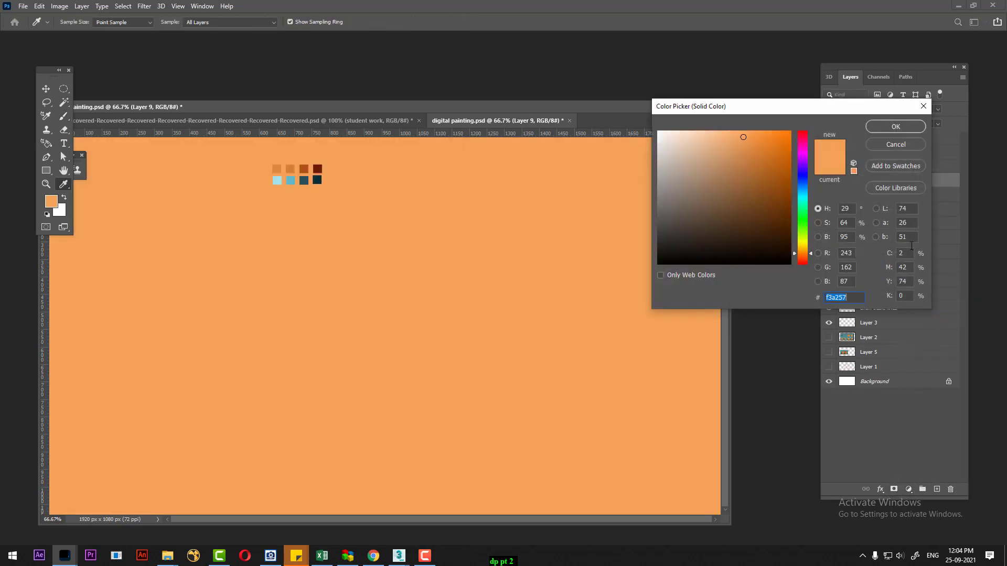
{"action": "left_click", "coordinate": [290, 180]}
{"action": "left_click", "coordinate": [884, 130]}
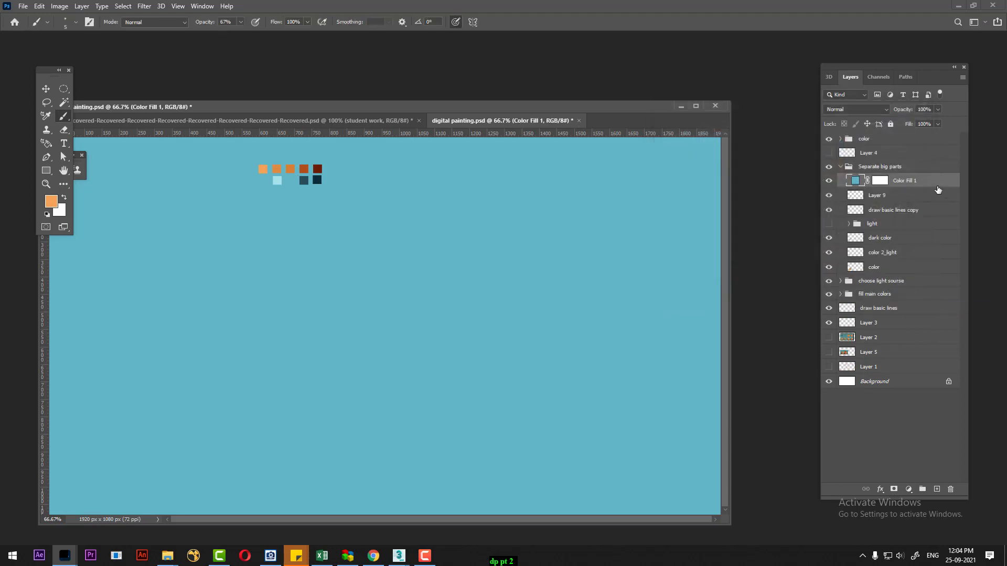
{"action": "left_click_drag", "start_coordinate": [938, 184], "coordinate": [938, 374]}
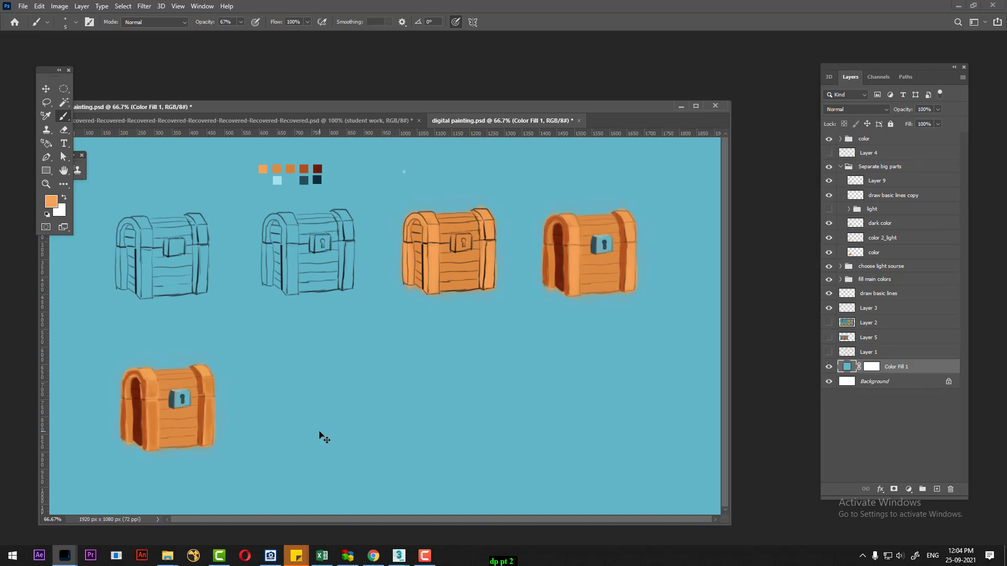
Zoom in on the lower-left chest and make Layer 9 the active layer.
{"action": "key", "text": "ctrl+plus"}
{"action": "left_click_drag", "start_coordinate": [221, 432], "coordinate": [517, 348]}
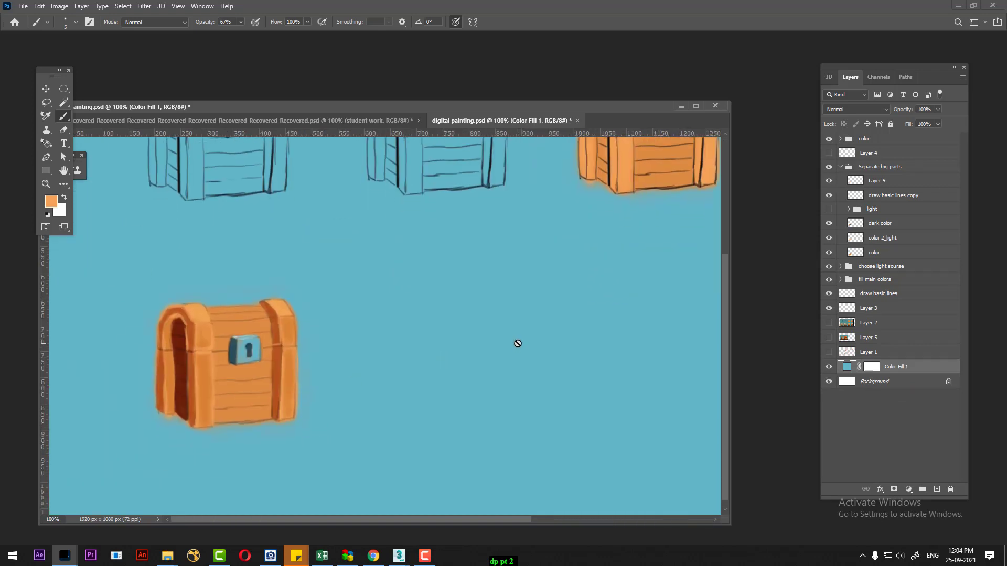
{"action": "key", "text": "ctrl+plus"}
{"action": "left_click_drag", "start_coordinate": [333, 401], "coordinate": [563, 307]}
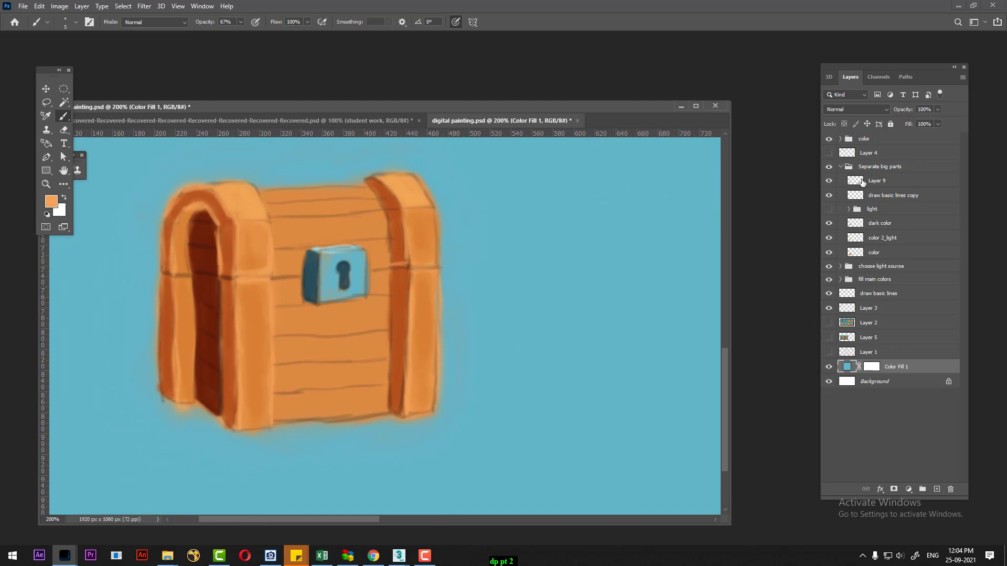
{"action": "left_click", "coordinate": [876, 181]}
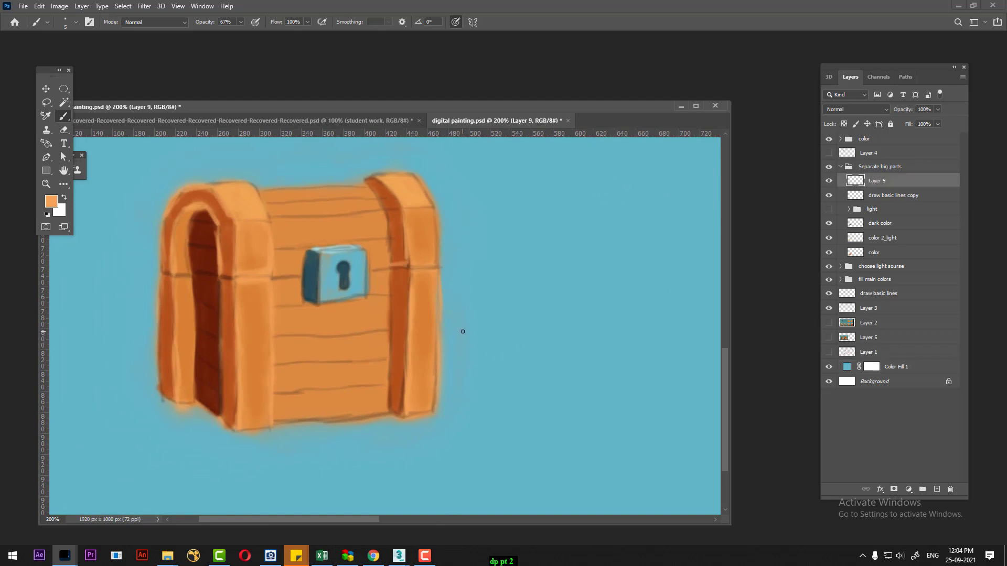
Toggle Layer 9 to compare, then darken the chest's right edge with a stroke.
{"action": "key", "text": "ctrl+plus"}
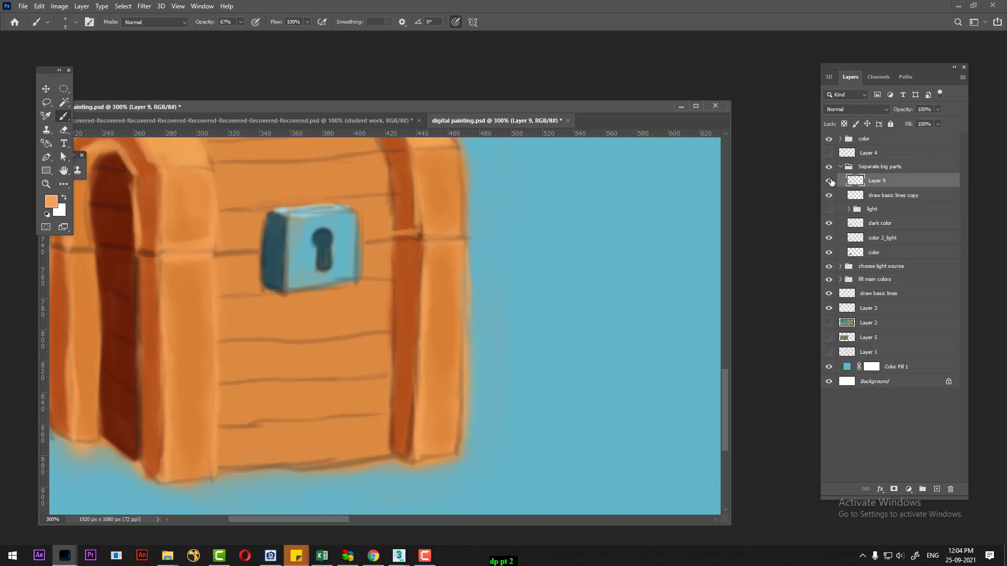
{"action": "left_click", "coordinate": [829, 181]}
{"action": "left_click_drag", "start_coordinate": [461, 280], "coordinate": [463, 411]}
Show the step-by-step reference on the right, zoomed to 500% on the Separate big parts chest.
{"action": "key", "text": "alt+Tab"}
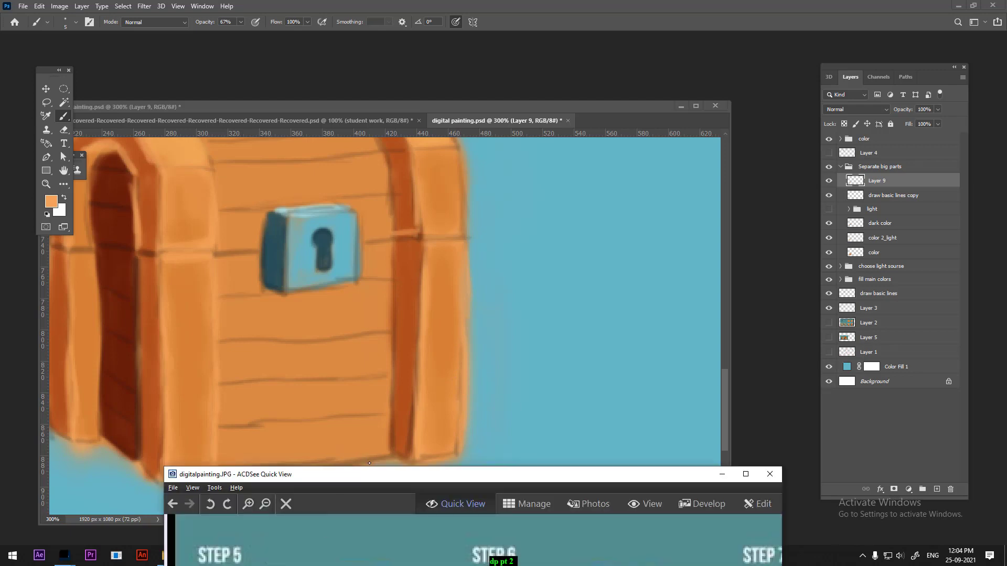
{"action": "left_click_drag", "start_coordinate": [369, 472], "coordinate": [797, 124]}
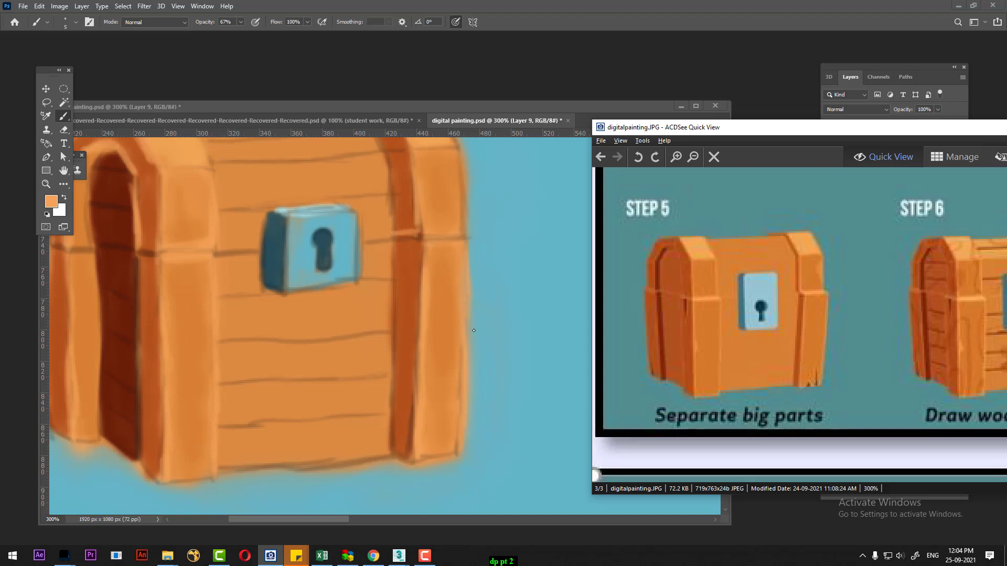
{"action": "key", "text": "Right"}
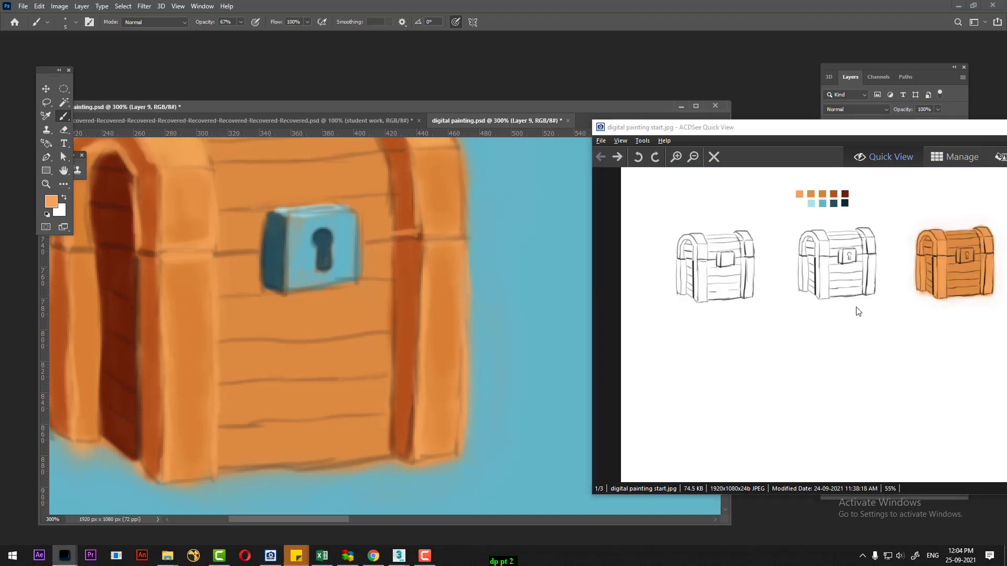
{"action": "key", "text": "Left"}
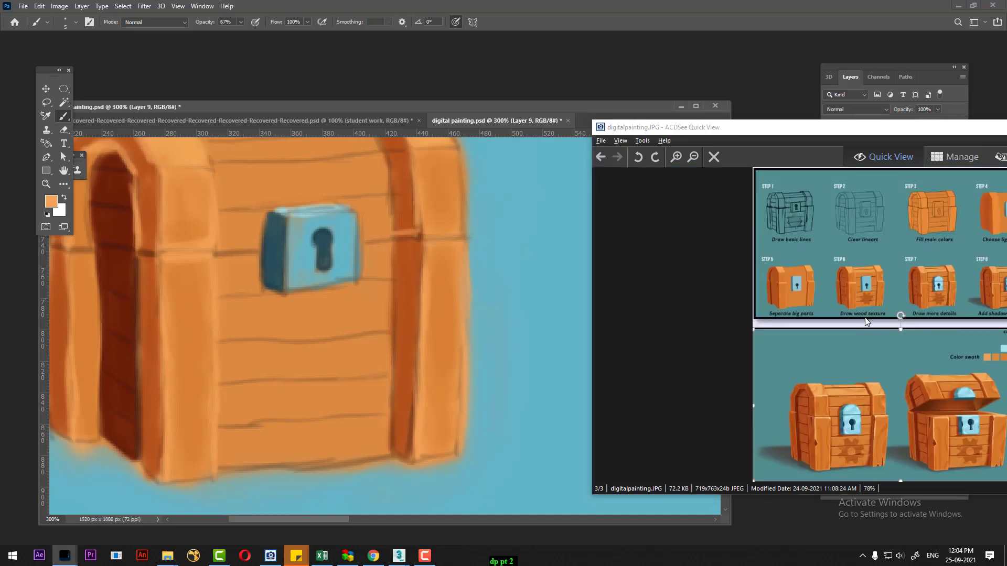
{"action": "scroll", "coordinate": [865, 320], "scroll_direction": "up", "scroll_amount": 1}
{"action": "scroll", "coordinate": [860, 319], "scroll_direction": "up", "scroll_amount": 1}
{"action": "scroll", "coordinate": [826, 317], "scroll_direction": "up", "scroll_amount": 1}
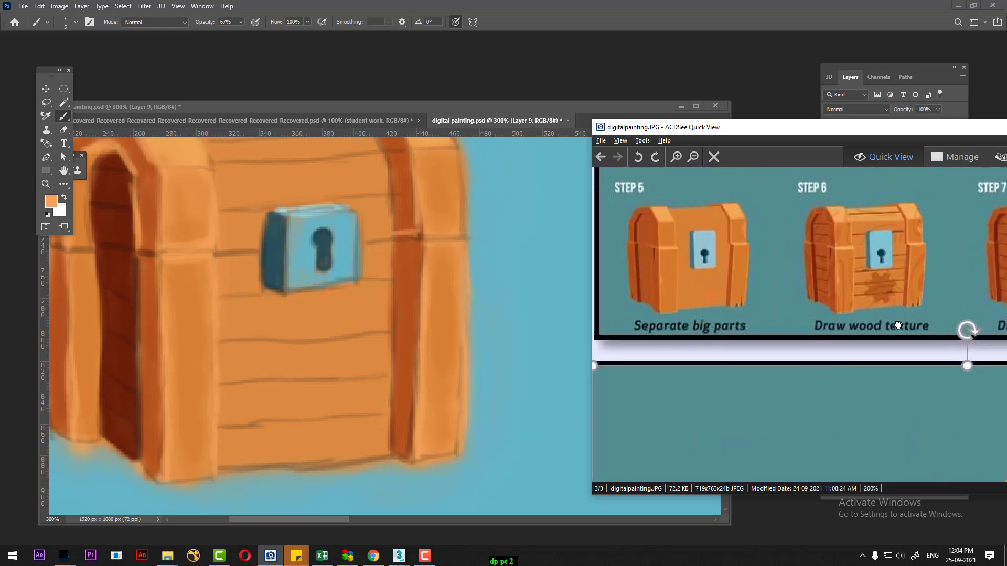
{"action": "scroll", "coordinate": [765, 317], "scroll_direction": "up", "scroll_amount": 1}
{"action": "left_click_drag", "start_coordinate": [764, 317], "coordinate": [825, 342]}
{"action": "scroll", "coordinate": [755, 375], "scroll_direction": "up", "scroll_amount": 2}
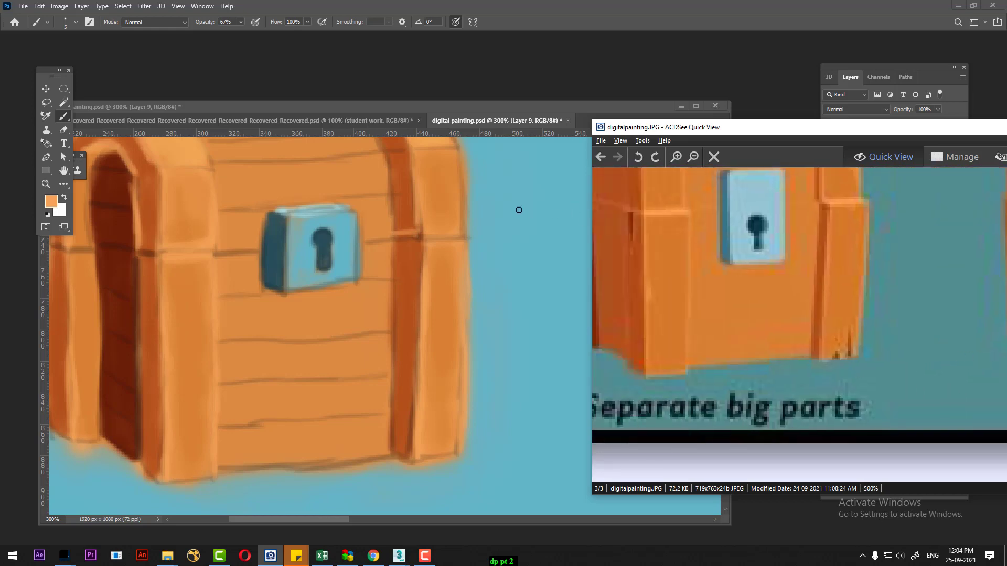
Pick the dark brown swatch, zoom in on the chest's right plank, and move the reference lower left.
{"action": "left_click", "coordinate": [496, 123]}
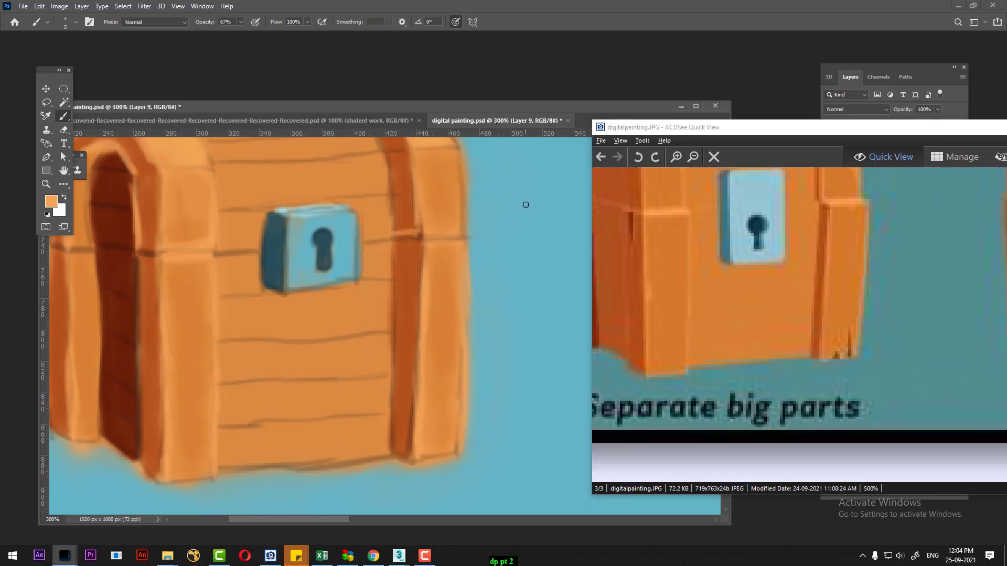
{"action": "key", "text": "ctrl+minus"}
{"action": "key", "text": "ctrl+minus"}
{"action": "key", "text": "ctrl+minus"}
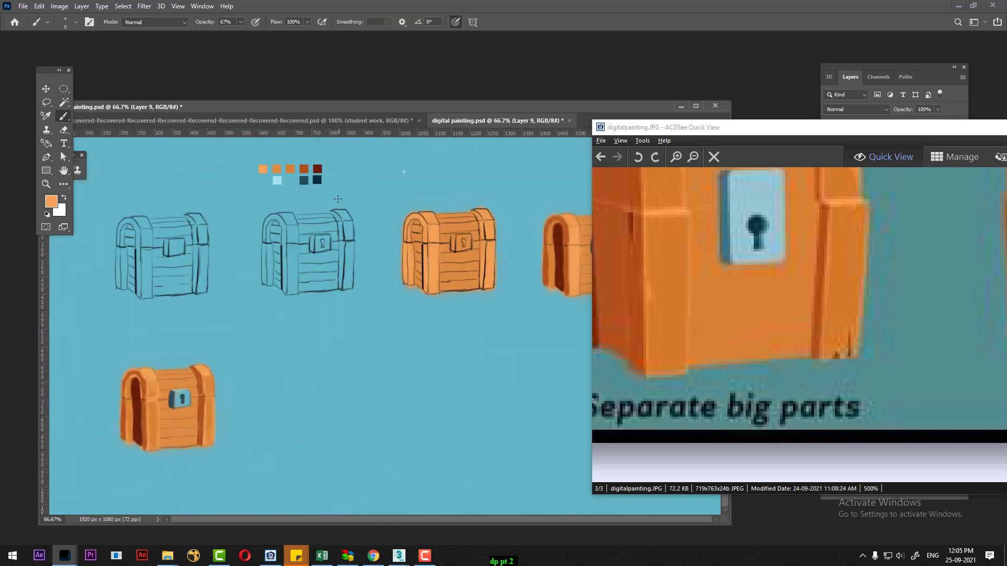
{"action": "left_click", "coordinate": [318, 168], "text": "alt"}
{"action": "key", "text": "ctrl+plus"}
{"action": "key", "text": "ctrl+plus"}
{"action": "key", "text": "ctrl+plus"}
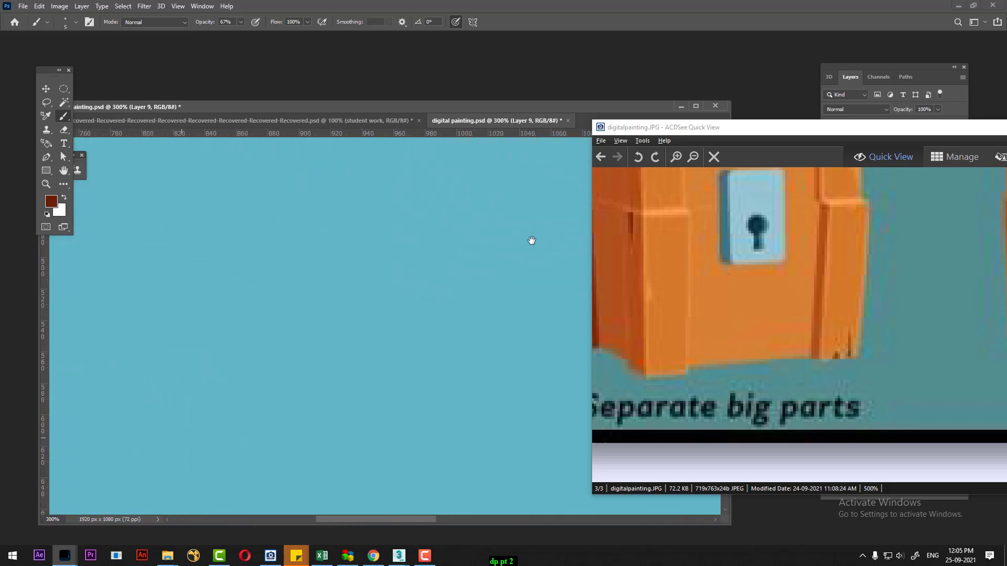
{"action": "left_click_drag", "start_coordinate": [532, 240], "coordinate": [380, 299]}
{"action": "key", "text": "ctrl+plus"}
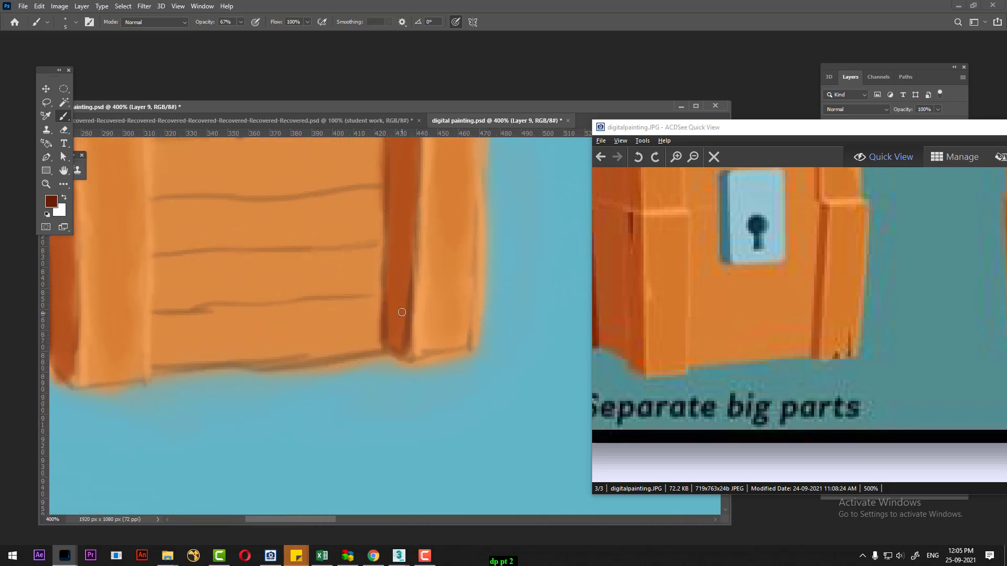
{"action": "key", "text": "ctrl+plus"}
{"action": "mouse_move", "coordinate": [853, 146]}
{"action": "left_mouse_down"}
{"action": "mouse_move", "coordinate": [316, 363]}
{"action": "mouse_move", "coordinate": [297, 400]}
{"action": "left_mouse_up"}
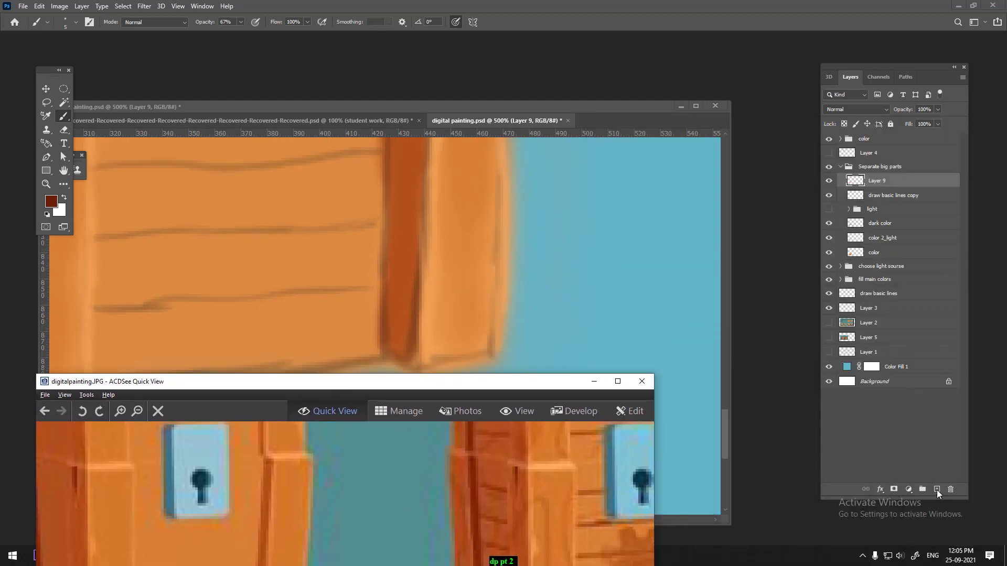
On a new layer with a size 2 brush, paint a thin dark crack on the right plank.
{"action": "left_click", "coordinate": [936, 489]}
{"action": "left_click", "coordinate": [937, 490]}
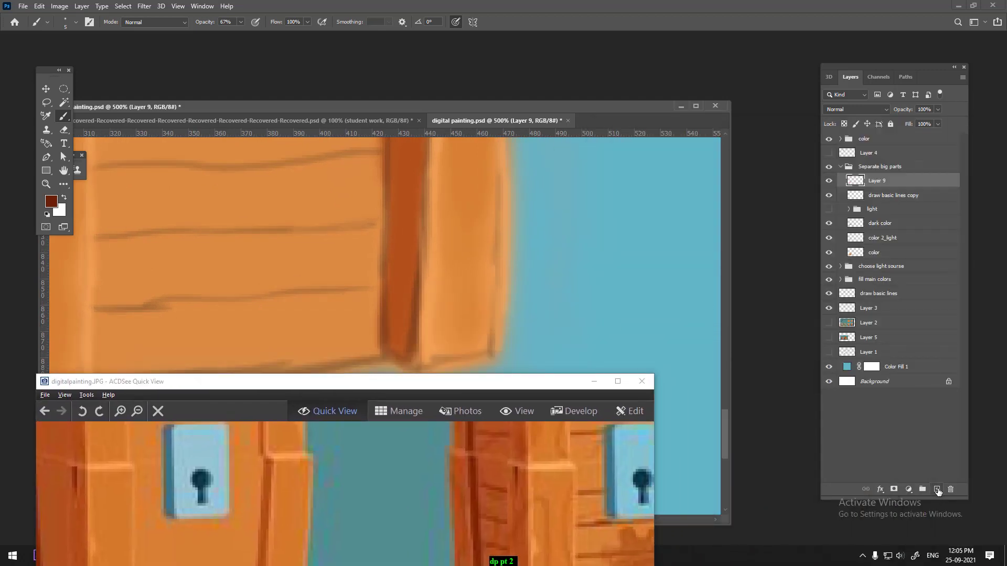
{"action": "left_click_drag", "start_coordinate": [482, 388], "coordinate": [1003, 157]}
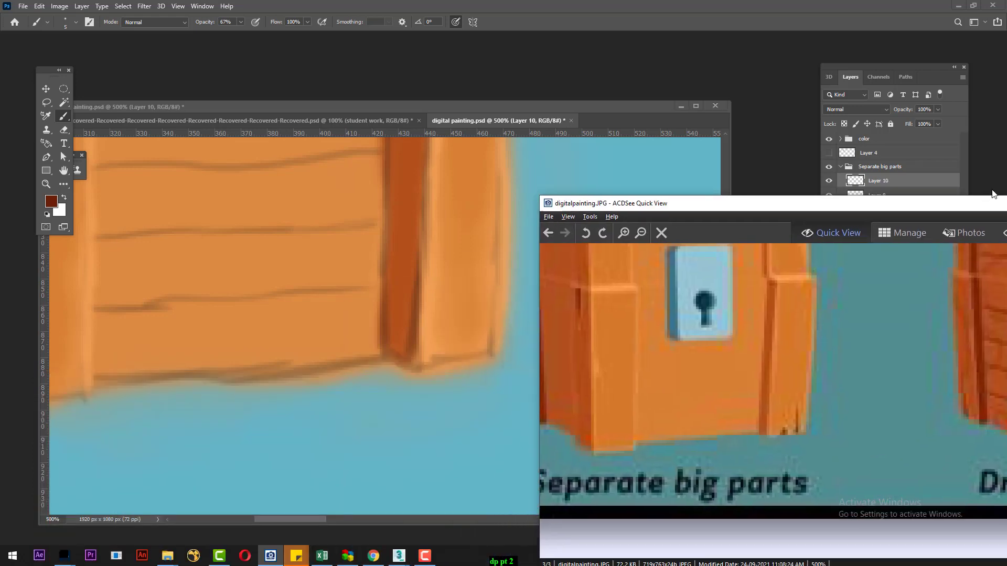
{"action": "left_click", "coordinate": [472, 343]}
{"action": "key", "text": "bracketleft"}
{"action": "key", "text": "bracketleft"}
{"action": "key", "text": "bracketleft"}
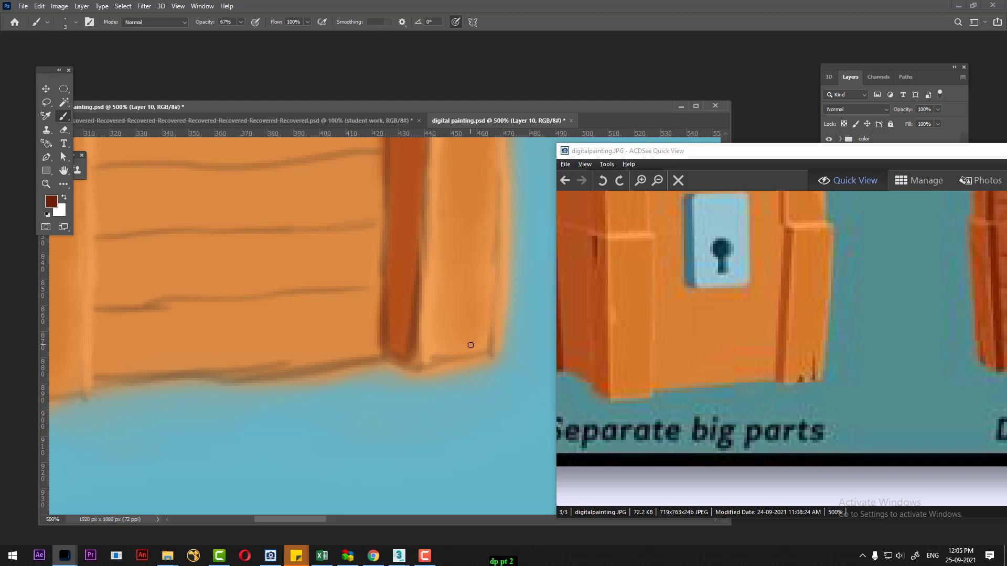
{"action": "mouse_move", "coordinate": [469, 334]}
{"action": "left_mouse_down"}
{"action": "mouse_move", "coordinate": [470, 358]}
{"action": "mouse_move", "coordinate": [448, 351]}
{"action": "mouse_move", "coordinate": [443, 365]}
{"action": "mouse_move", "coordinate": [447, 351]}
{"action": "left_mouse_up"}
{"action": "left_click_drag", "start_coordinate": [470, 300], "coordinate": [469, 341]}
Sample the chest's light orange and paint touch-ups over the dark crack, then zoom out.
{"action": "left_click", "coordinate": [446, 323], "text": "alt"}
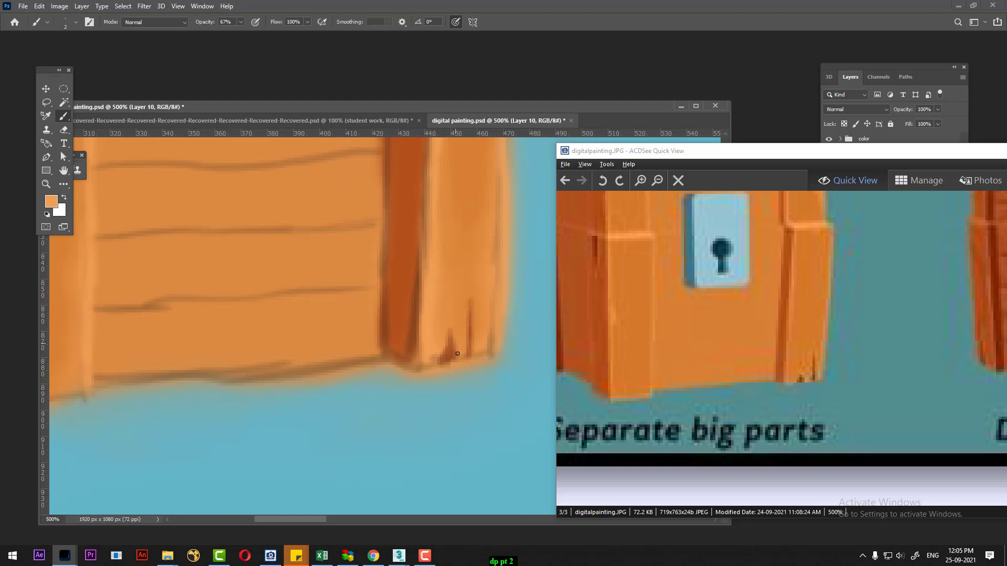
{"action": "left_click_drag", "start_coordinate": [458, 354], "coordinate": [454, 347]}
{"action": "left_click_drag", "start_coordinate": [449, 331], "coordinate": [457, 359]}
{"action": "key", "text": "ctrl+minus"}
{"action": "key", "text": "ctrl+minus"}
{"action": "key", "text": "ctrl+minus"}
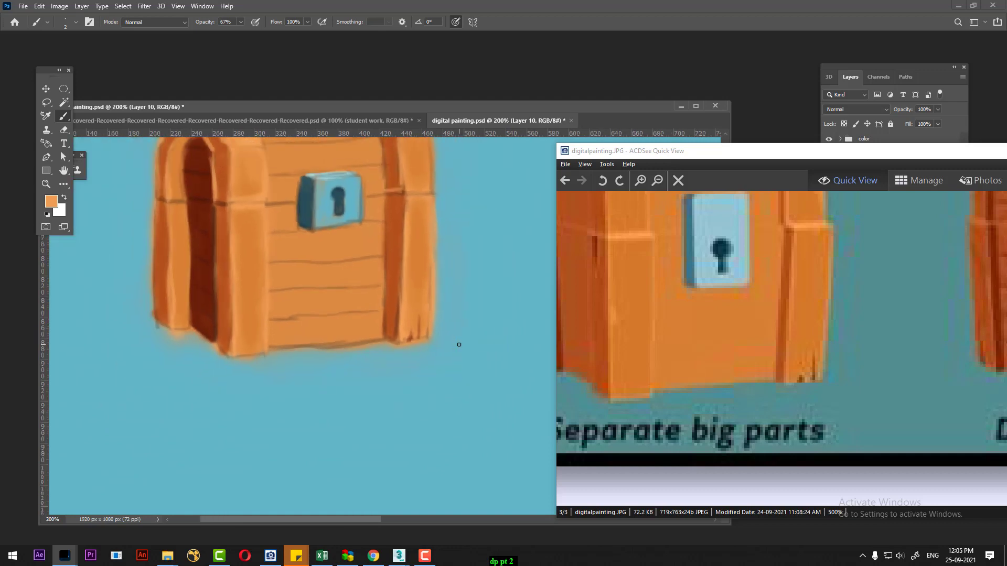
{"action": "key", "text": "ctrl+minus"}
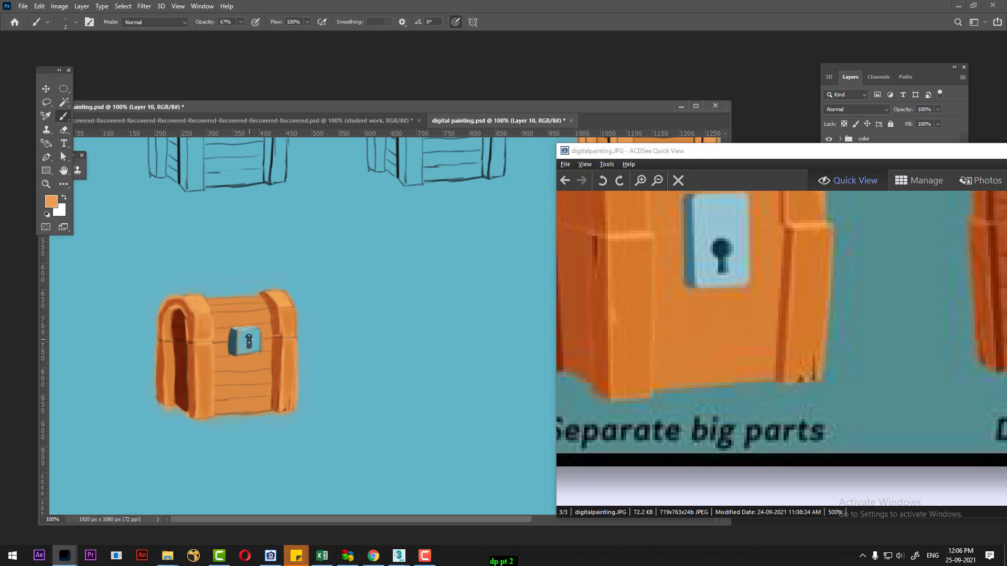
Sample the light-blue palette swatch as the brush colour and move the reference down off the canvas.
{"action": "scroll", "coordinate": [249, 338], "scroll_direction": "up", "scroll_amount": 1}
{"action": "scroll", "coordinate": [252, 339], "scroll_direction": "up", "scroll_amount": 1}
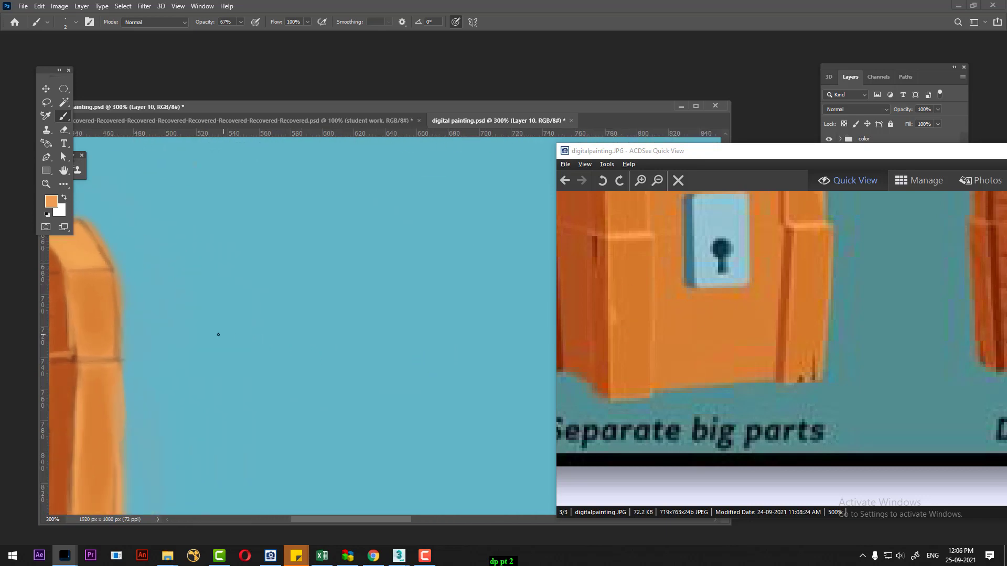
{"action": "left_click_drag", "start_coordinate": [215, 334], "coordinate": [512, 318]}
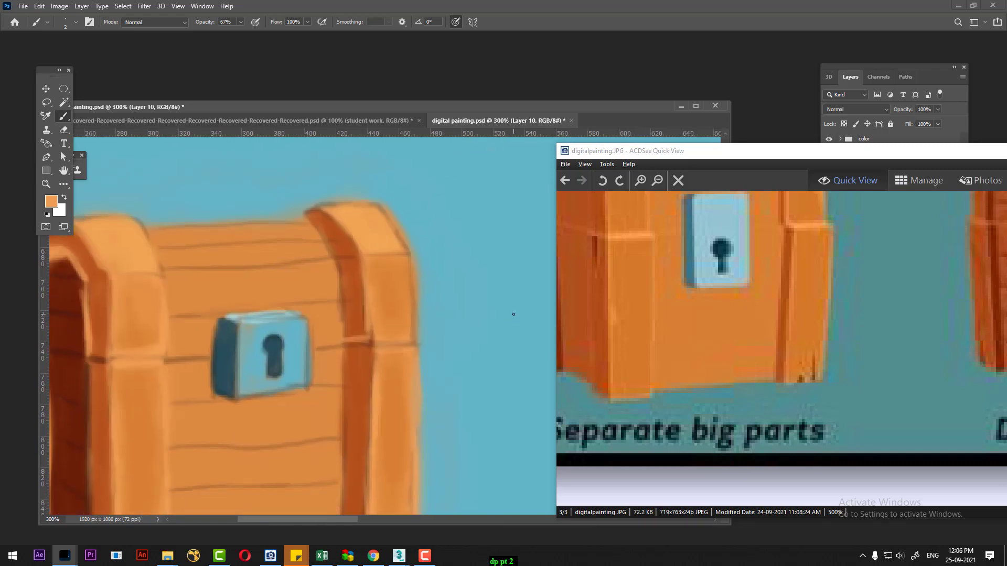
{"action": "scroll", "coordinate": [513, 314], "scroll_direction": "down", "scroll_amount": 3}
{"action": "left_click_drag", "start_coordinate": [491, 276], "coordinate": [422, 323]}
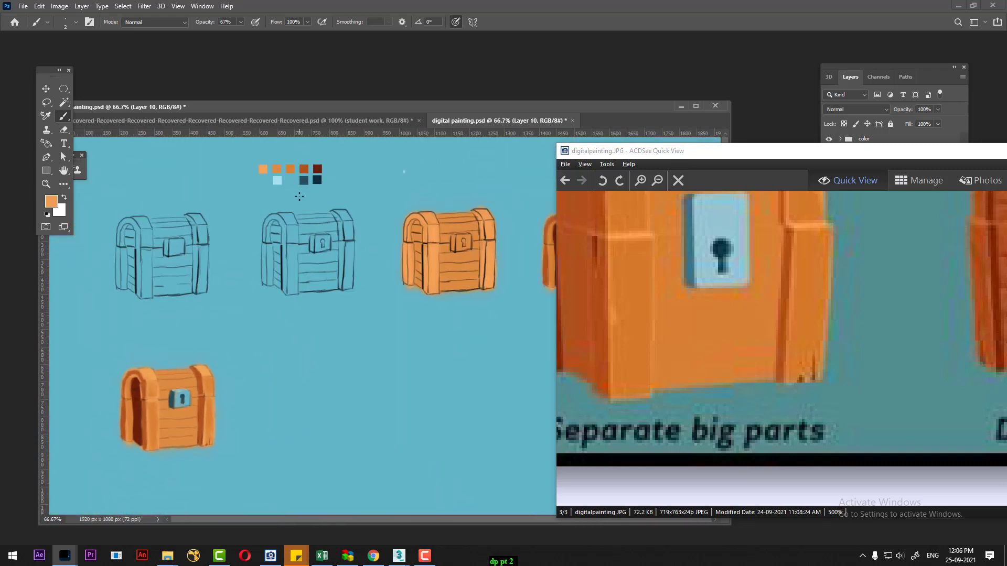
{"action": "scroll", "coordinate": [299, 196], "scroll_direction": "up", "scroll_amount": 1}
{"action": "left_click_drag", "start_coordinate": [267, 146], "coordinate": [290, 228]}
{"action": "left_click", "coordinate": [254, 202], "text": "alt"}
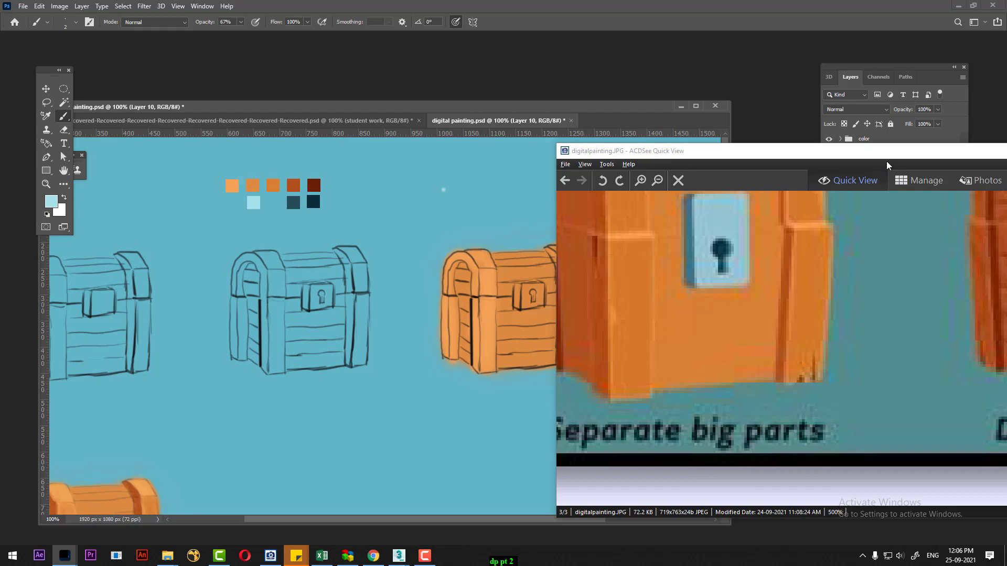
{"action": "left_click_drag", "start_coordinate": [895, 157], "coordinate": [550, 448]}
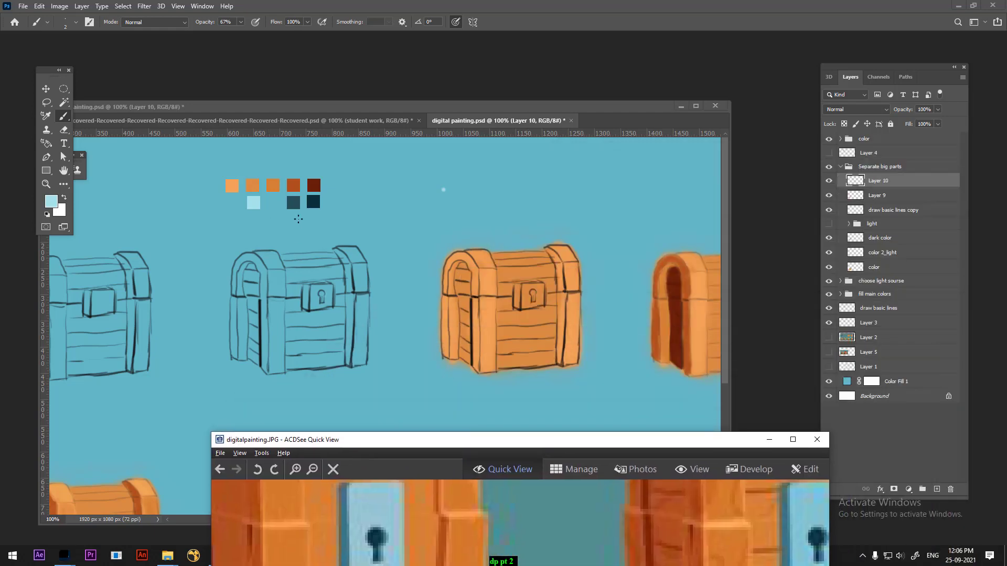
Change the Color Fill 1 background to a darker muted teal, #50808a.
{"action": "left_click", "coordinate": [847, 383]}
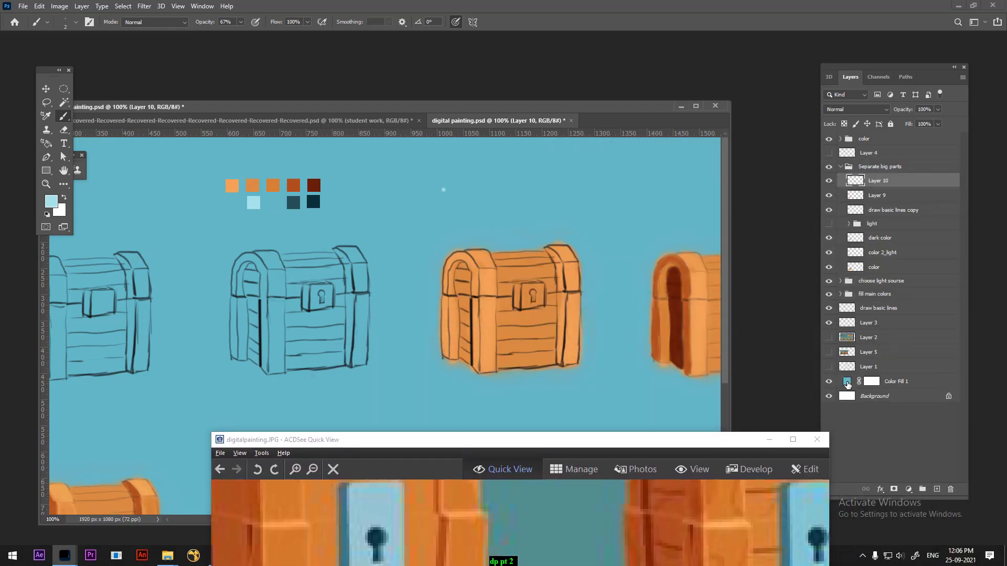
{"action": "double_click", "coordinate": [847, 383]}
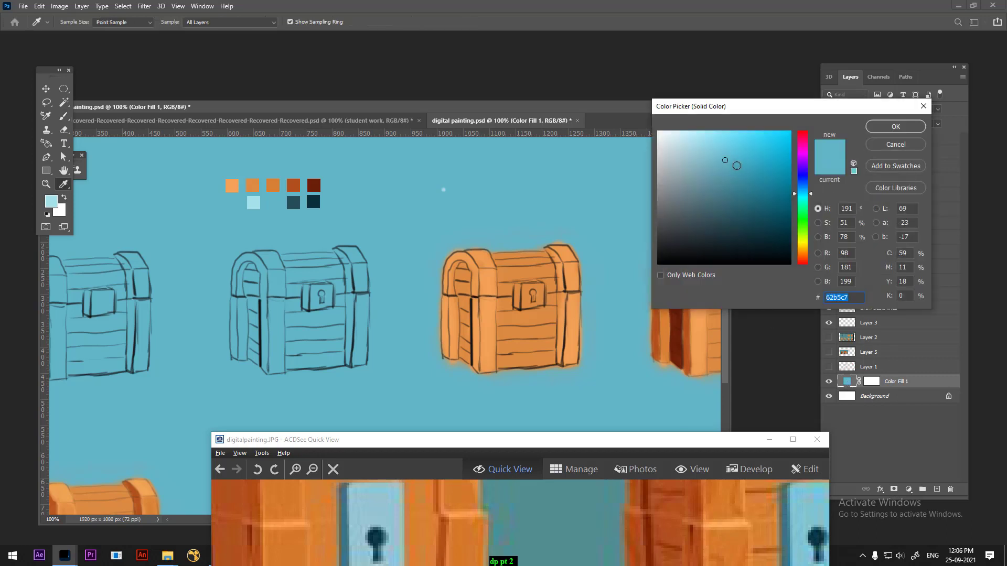
{"action": "left_click_drag", "start_coordinate": [727, 160], "coordinate": [714, 192]}
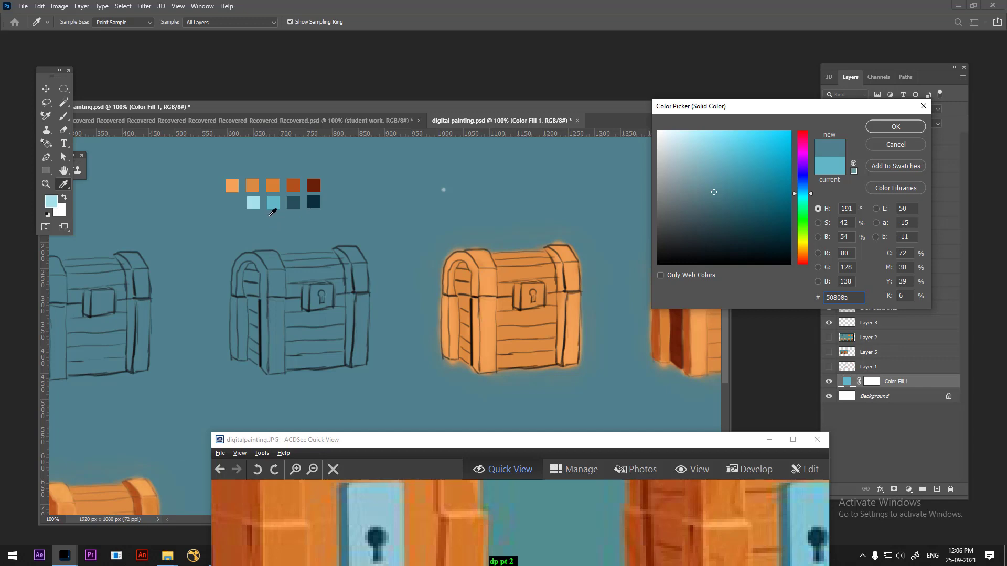
{"action": "left_click", "coordinate": [895, 127]}
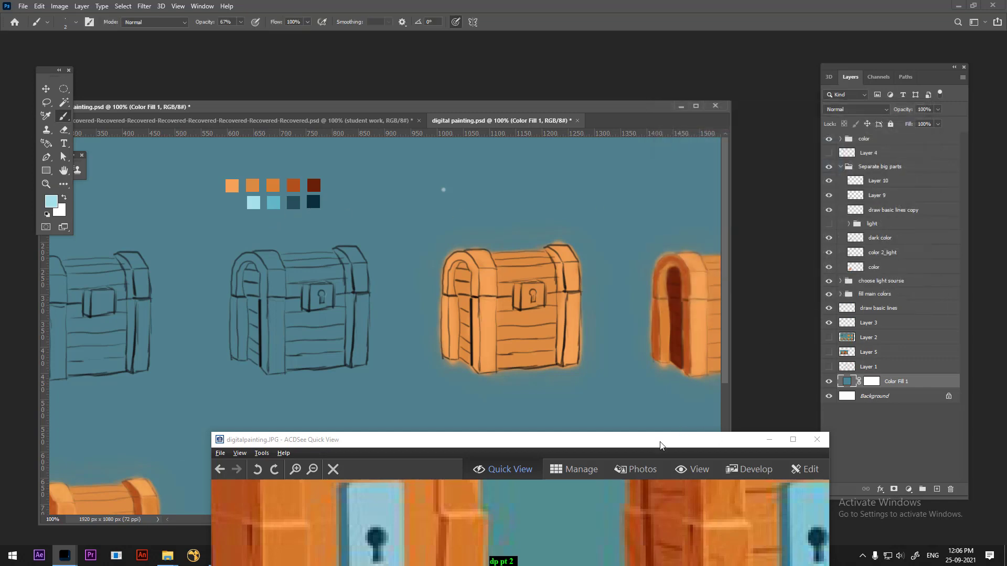
Zoom the reference to 300% on the Step 5 and Step 6 chests and dock it right.
{"action": "left_click_drag", "start_coordinate": [733, 339], "coordinate": [835, 179]}
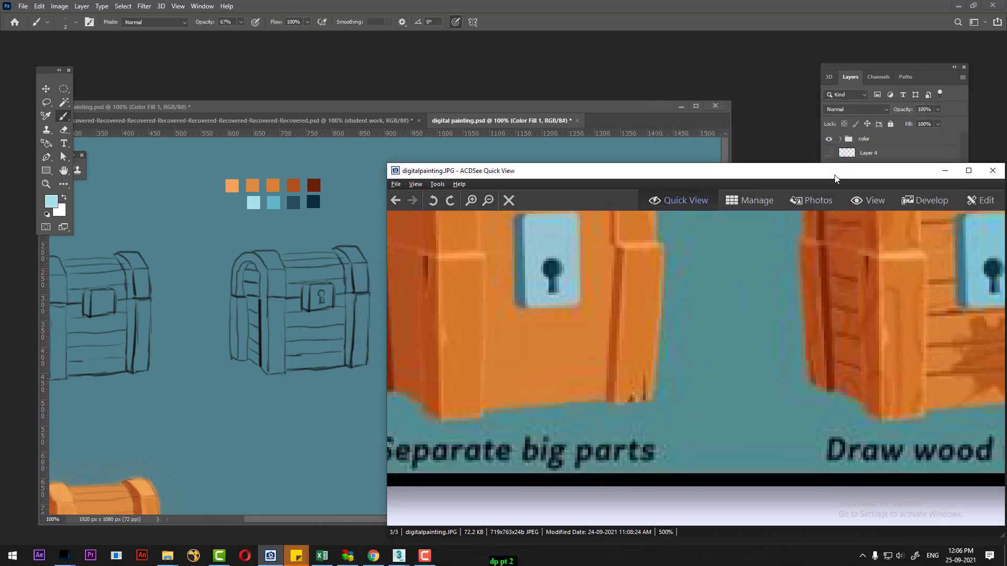
{"action": "scroll", "coordinate": [602, 253], "scroll_direction": "up", "scroll_amount": 1}
{"action": "scroll", "coordinate": [696, 359], "scroll_direction": "down", "scroll_amount": 1}
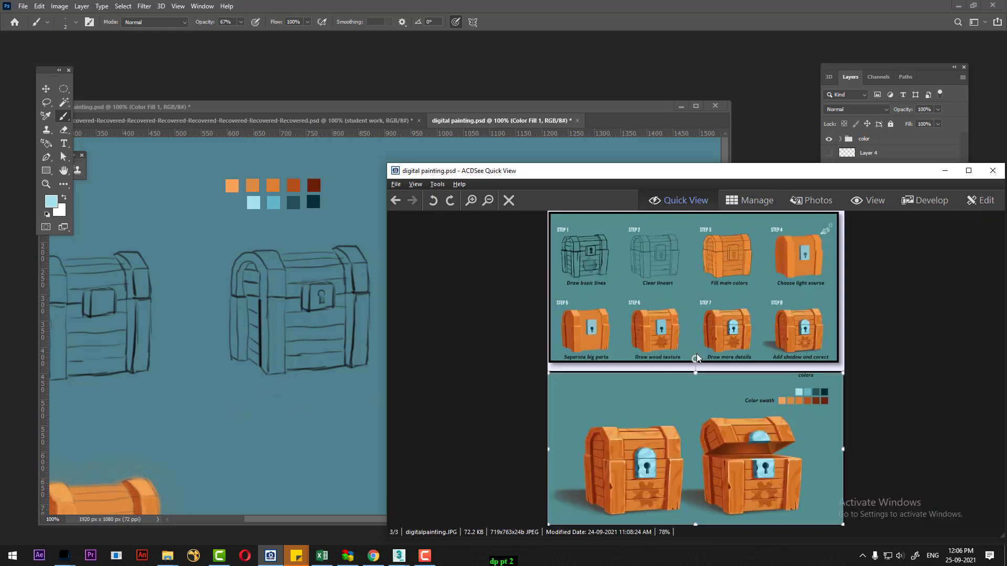
{"action": "scroll", "coordinate": [697, 359], "scroll_direction": "up", "scroll_amount": 1}
{"action": "scroll", "coordinate": [693, 363], "scroll_direction": "down", "scroll_amount": 1}
{"action": "scroll", "coordinate": [693, 363], "scroll_direction": "up", "scroll_amount": 1, "text": "ctrl"}
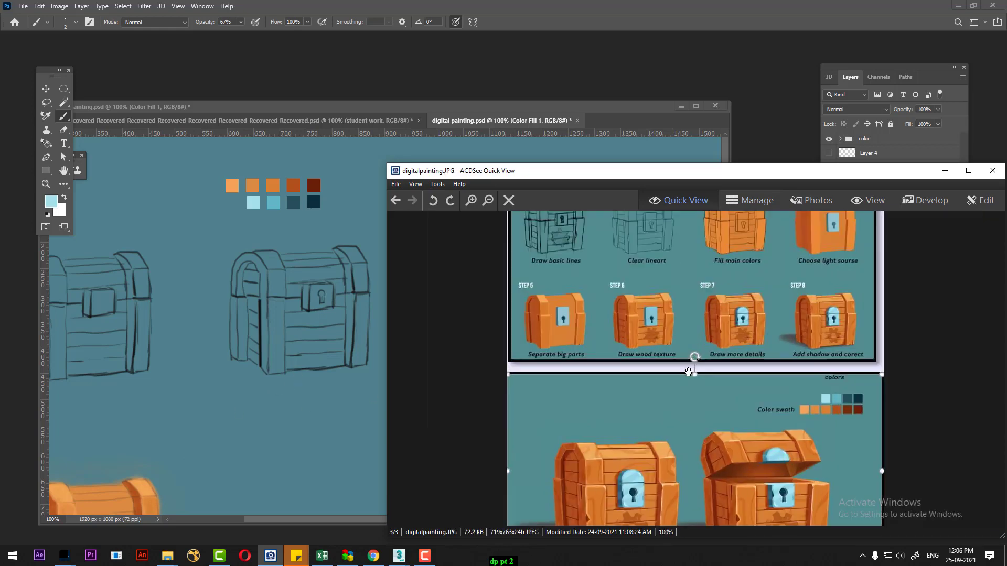
{"action": "scroll", "coordinate": [689, 372], "scroll_direction": "up", "scroll_amount": 1, "text": "ctrl"}
{"action": "scroll", "coordinate": [688, 372], "scroll_direction": "up", "scroll_amount": 1, "text": "ctrl"}
{"action": "left_click_drag", "start_coordinate": [540, 294], "coordinate": [636, 397]}
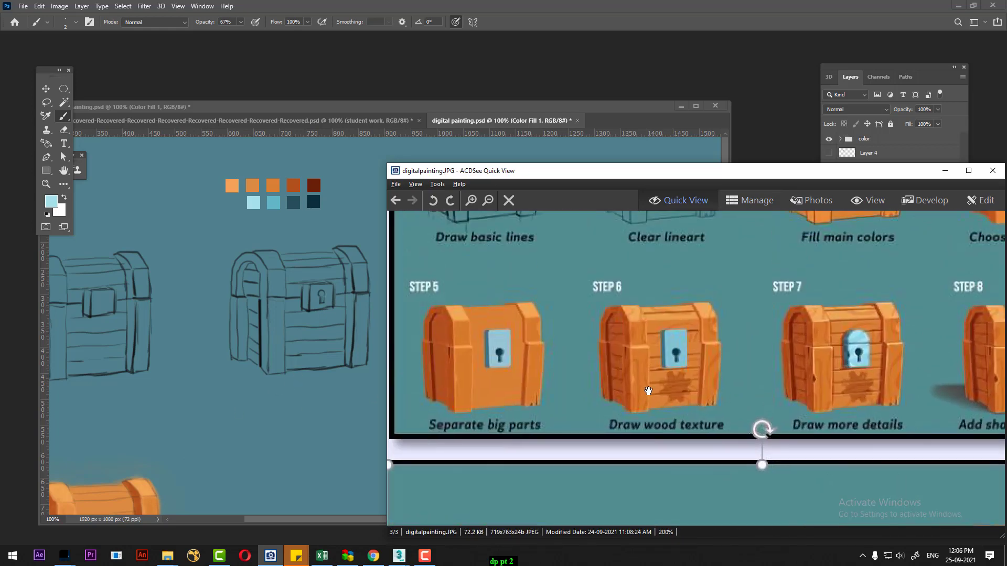
{"action": "scroll", "coordinate": [648, 390], "scroll_direction": "up", "scroll_amount": 1, "text": "ctrl"}
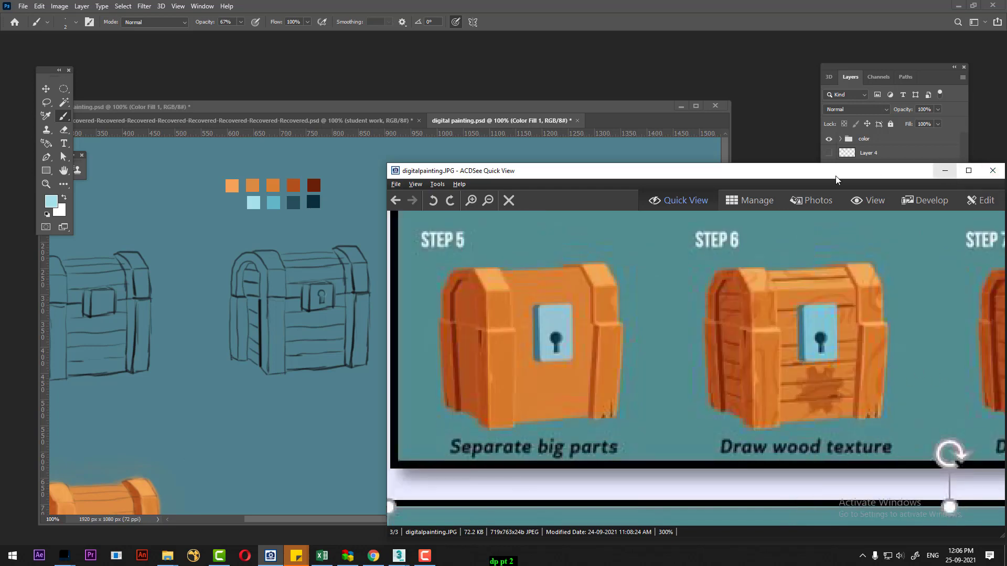
{"action": "mouse_move", "coordinate": [836, 180]}
{"action": "left_mouse_down"}
{"action": "mouse_move", "coordinate": [973, 253]}
{"action": "mouse_move", "coordinate": [1006, 253]}
{"action": "left_mouse_up"}
Zoom to 300% on the chest's lock, decline rasterizing the colour fill, and select Layer 10.
{"action": "left_click", "coordinate": [441, 117]}
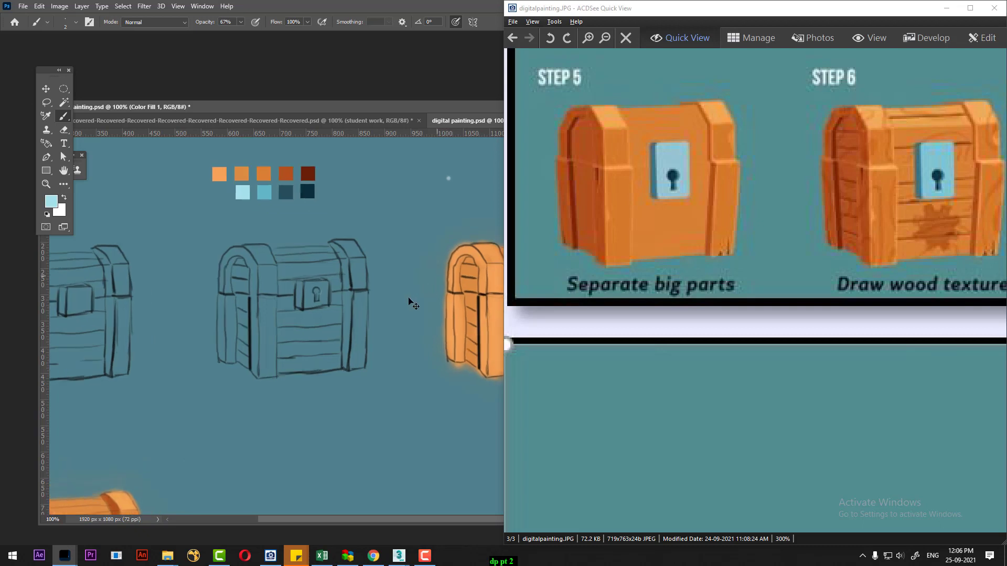
{"action": "key", "text": "ctrl+plus"}
{"action": "scroll", "coordinate": [314, 399], "scroll_direction": "down", "scroll_amount": 5}
{"action": "left_click_drag", "start_coordinate": [357, 380], "coordinate": [397, 357]}
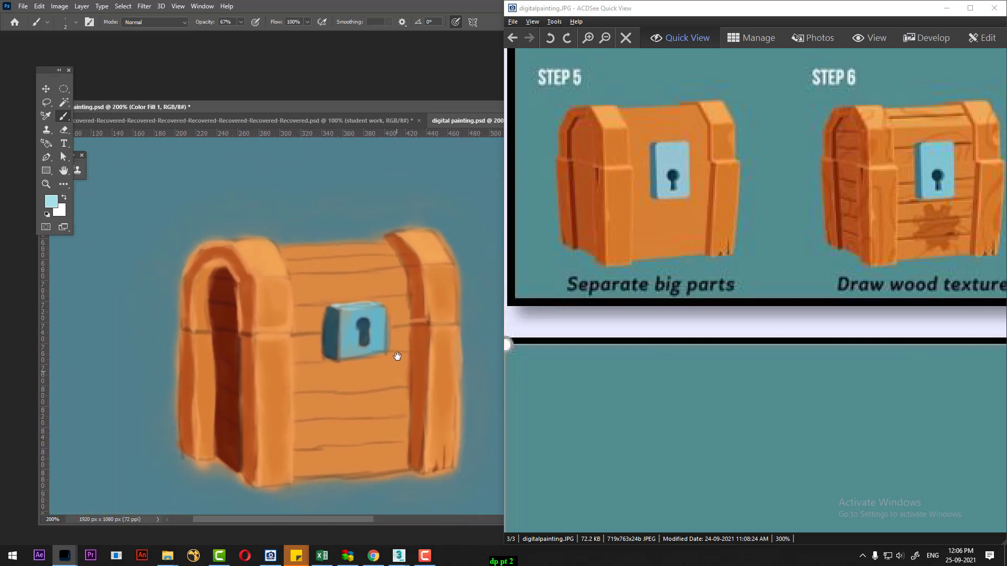
{"action": "scroll", "coordinate": [404, 317], "scroll_direction": "up", "scroll_amount": 1}
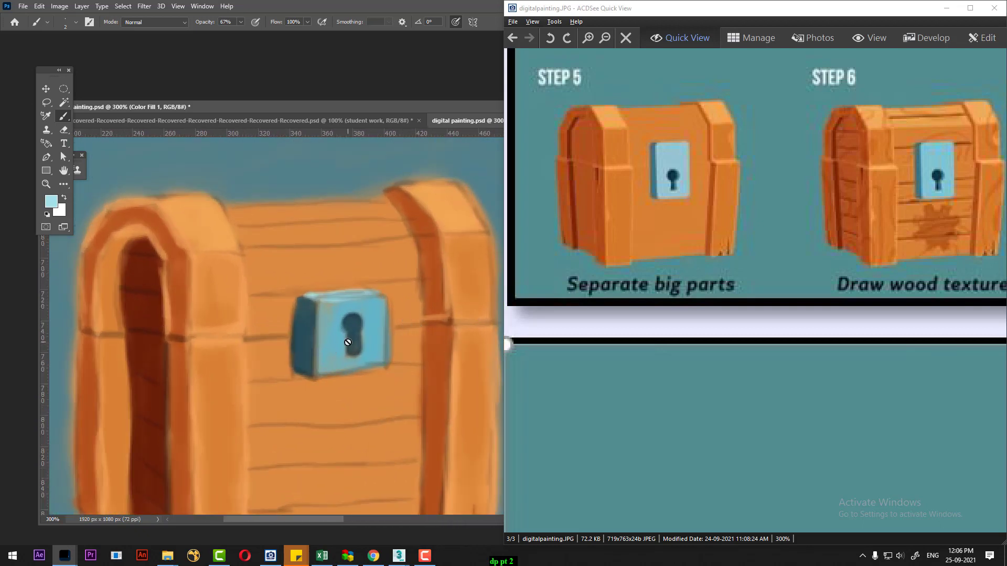
{"action": "left_click", "coordinate": [481, 272]}
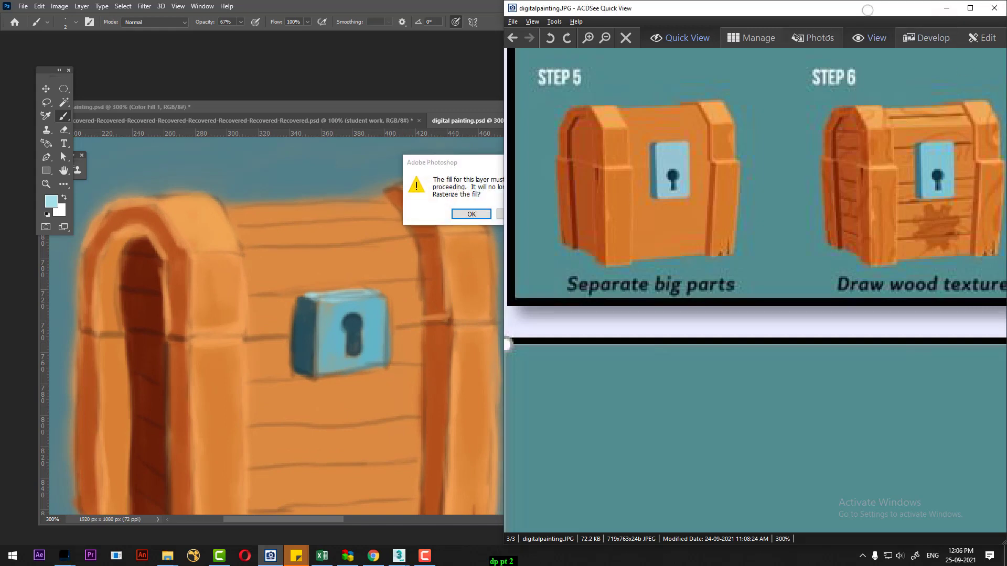
{"action": "left_click", "coordinate": [946, 8]}
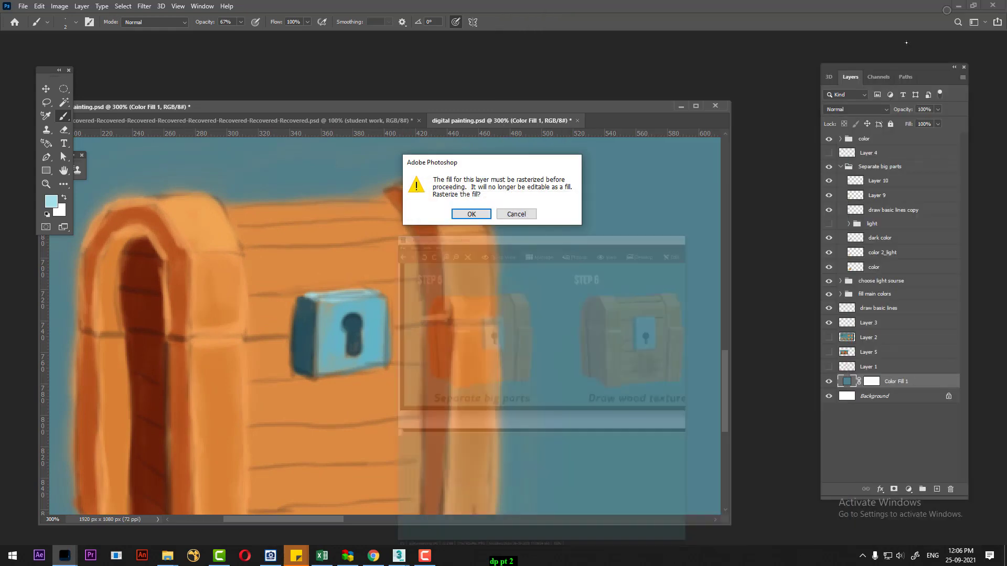
{"action": "left_click", "coordinate": [516, 213]}
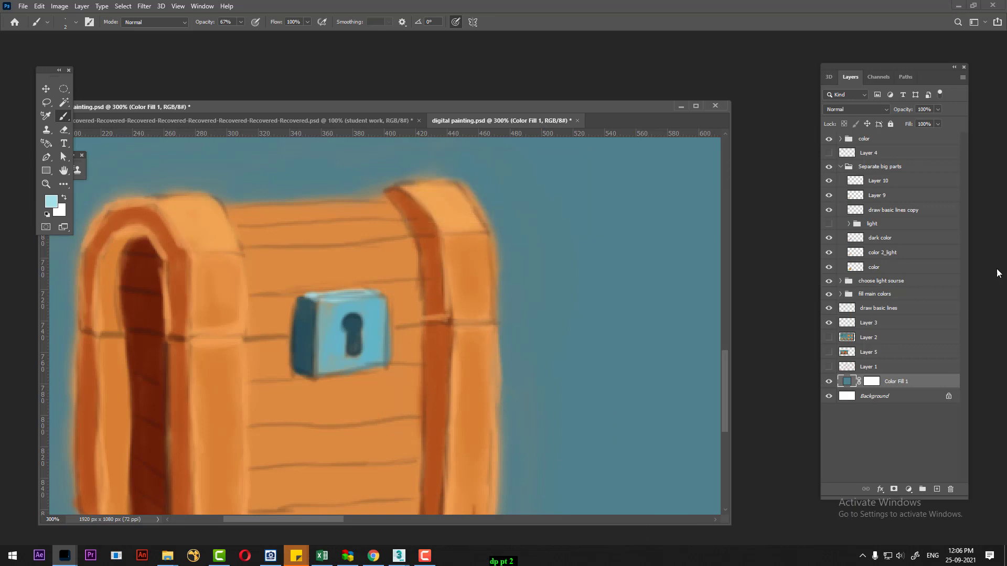
{"action": "left_click", "coordinate": [886, 182]}
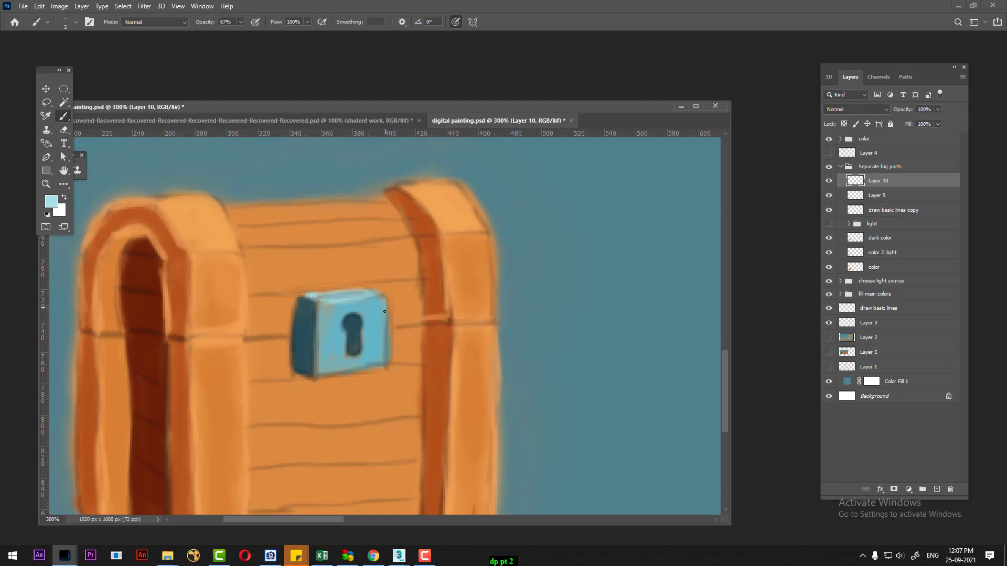
Paint light-blue strokes along the lock's right edge, bottom edge and bottom corners, then zoom out.
{"action": "left_click_drag", "start_coordinate": [387, 312], "coordinate": [385, 361]}
{"action": "left_click_drag", "start_coordinate": [355, 367], "coordinate": [317, 376]}
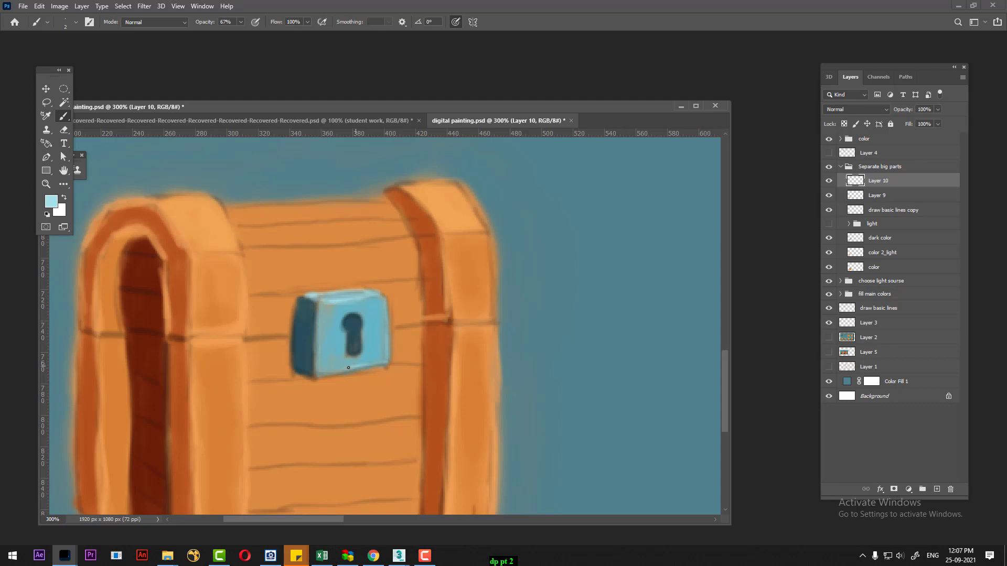
{"action": "left_click_drag", "start_coordinate": [319, 374], "coordinate": [311, 377]}
{"action": "left_click_drag", "start_coordinate": [384, 363], "coordinate": [351, 369]}
{"action": "scroll", "coordinate": [326, 348], "scroll_direction": "down", "scroll_amount": 3}
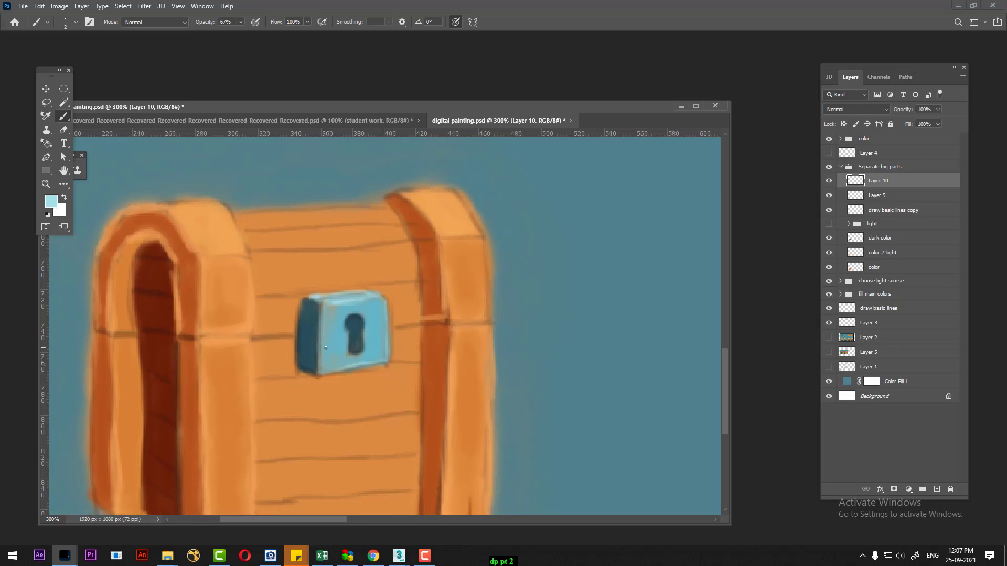
{"action": "scroll", "coordinate": [314, 343], "scroll_direction": "down", "scroll_amount": 2}
{"action": "scroll", "coordinate": [299, 340], "scroll_direction": "down", "scroll_amount": 2}
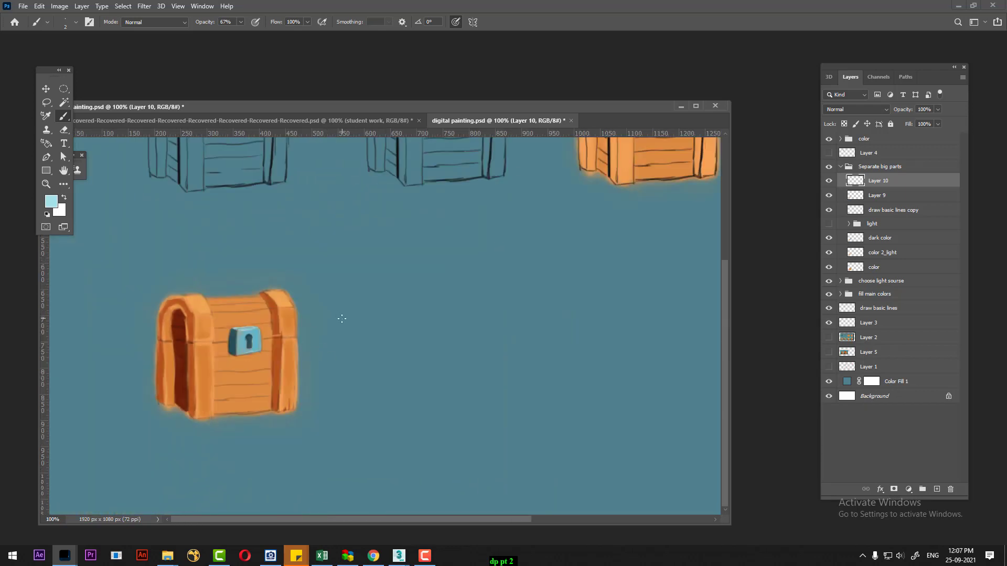
Zoom in on the lower chest's lock and trim the keyhole's lower right edge with light blue.
{"action": "left_click", "coordinate": [430, 559]}
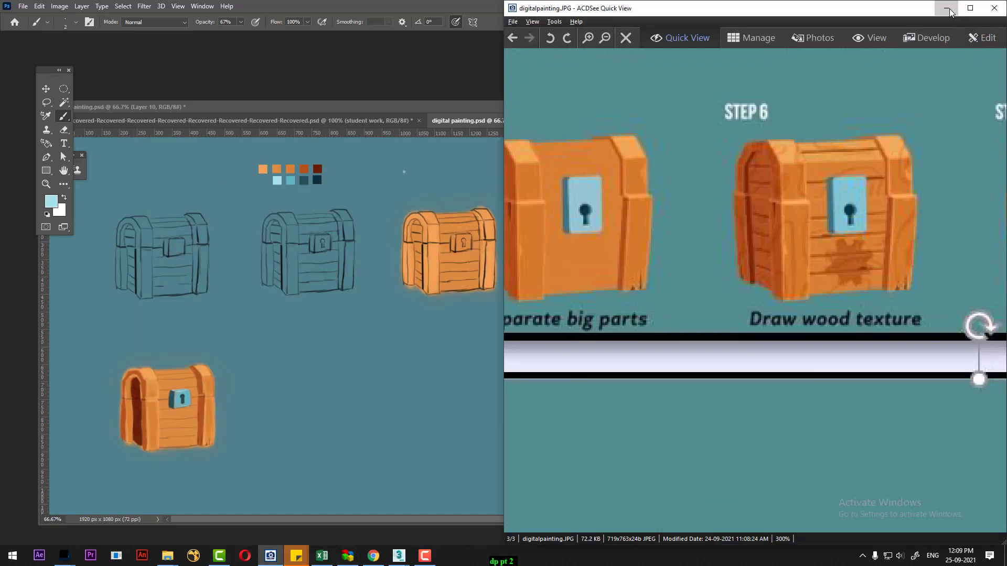
{"action": "left_click", "coordinate": [947, 10]}
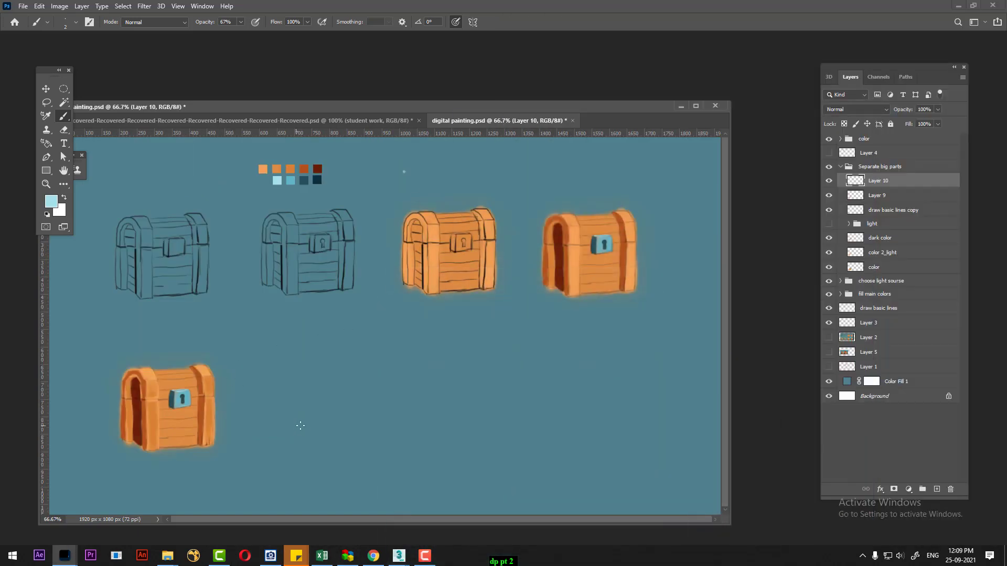
{"action": "scroll", "coordinate": [304, 424], "scroll_direction": "up", "scroll_amount": 2}
{"action": "left_click_drag", "start_coordinate": [206, 407], "coordinate": [595, 317]}
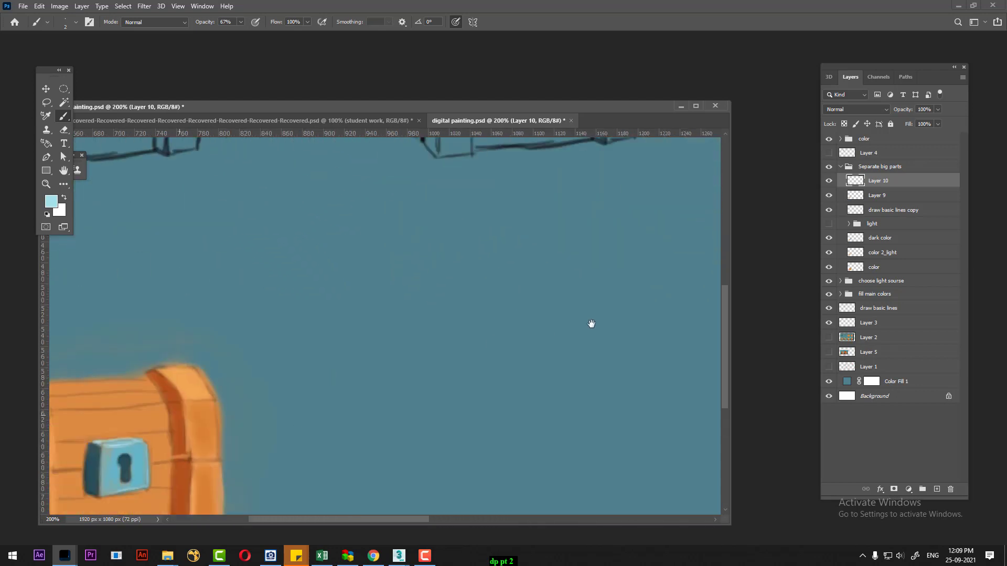
{"action": "key", "text": "ctrl+plus"}
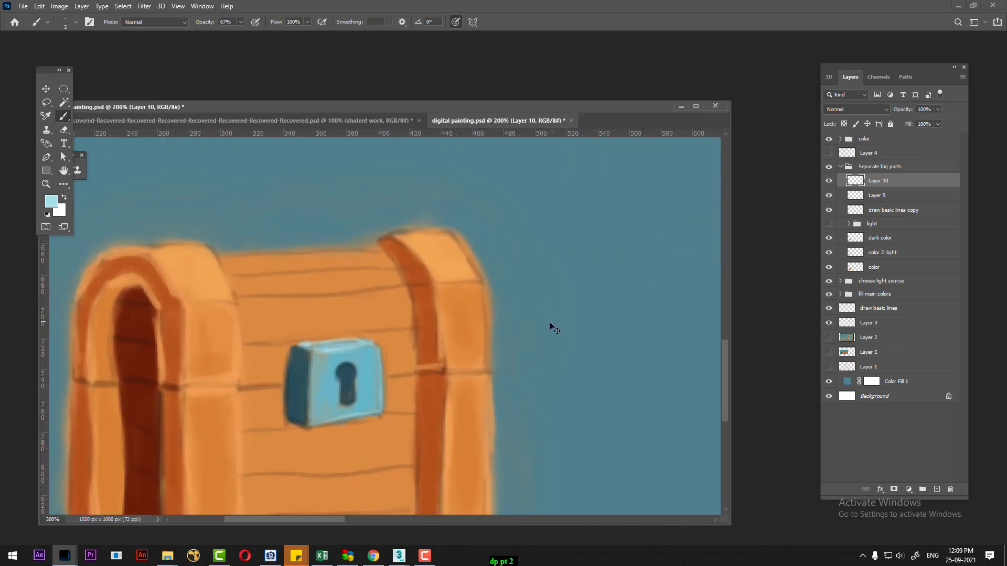
{"action": "key", "text": "ctrl+plus"}
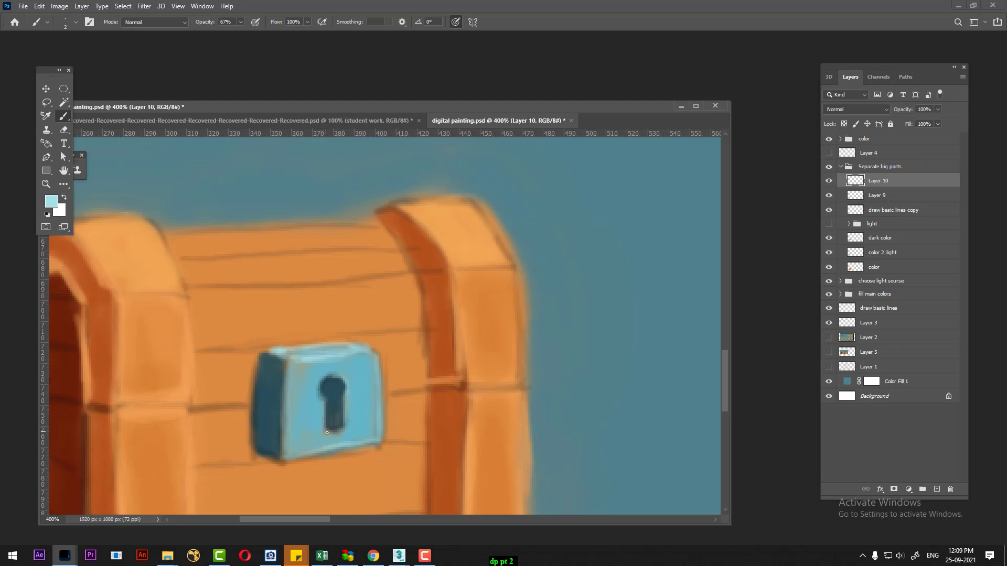
{"action": "left_click_drag", "start_coordinate": [327, 433], "coordinate": [343, 414]}
{"action": "key", "text": "ctrl+minus"}
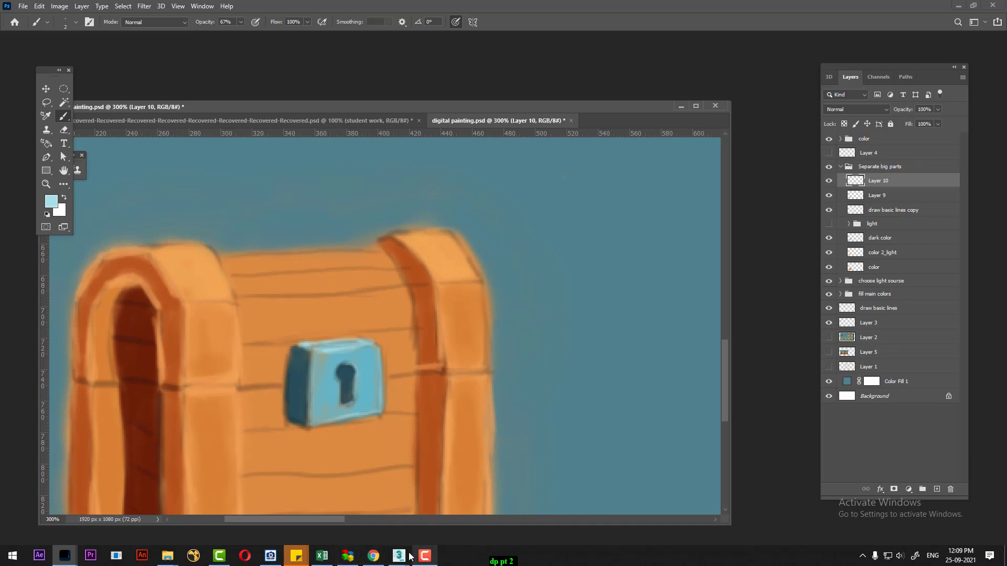
Check the Step 6 reference, move it out of the way, and zoom out to the whole chest.
{"action": "left_click", "coordinate": [277, 559]}
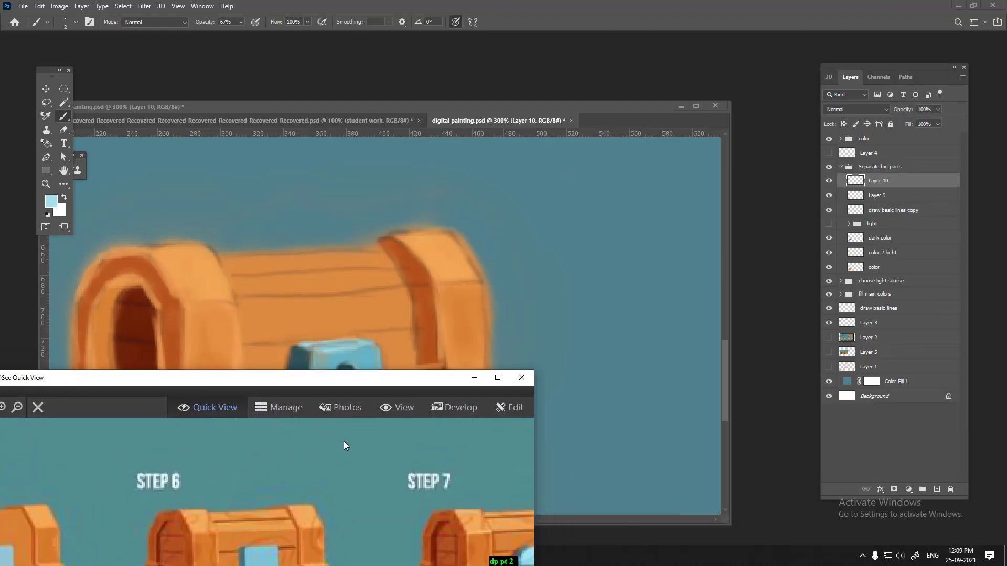
{"action": "left_click_drag", "start_coordinate": [868, 12], "coordinate": [253, 515]}
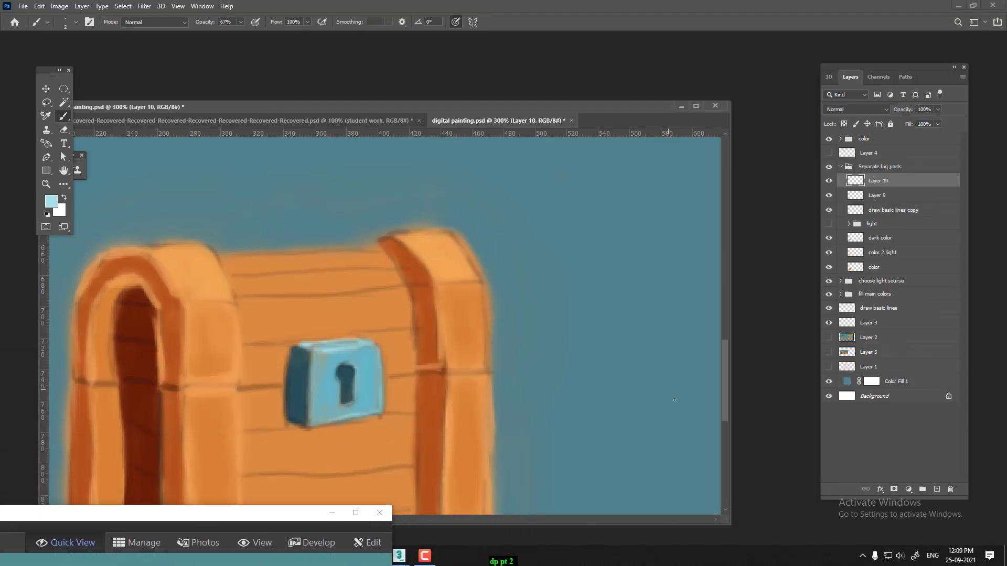
{"action": "key", "text": "ctrl+minus"}
{"action": "key", "text": "ctrl+minus"}
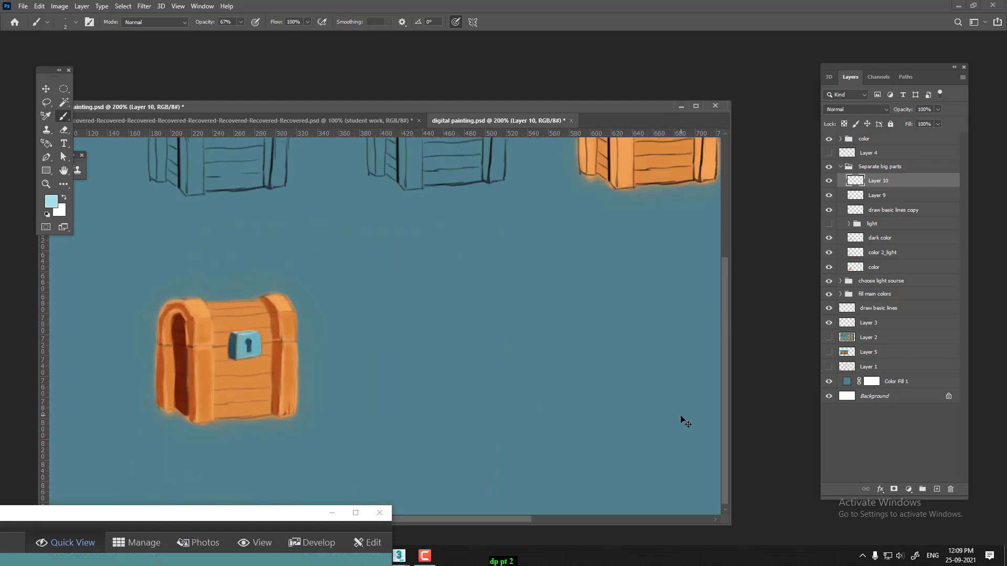
{"action": "key", "text": "ctrl+minus"}
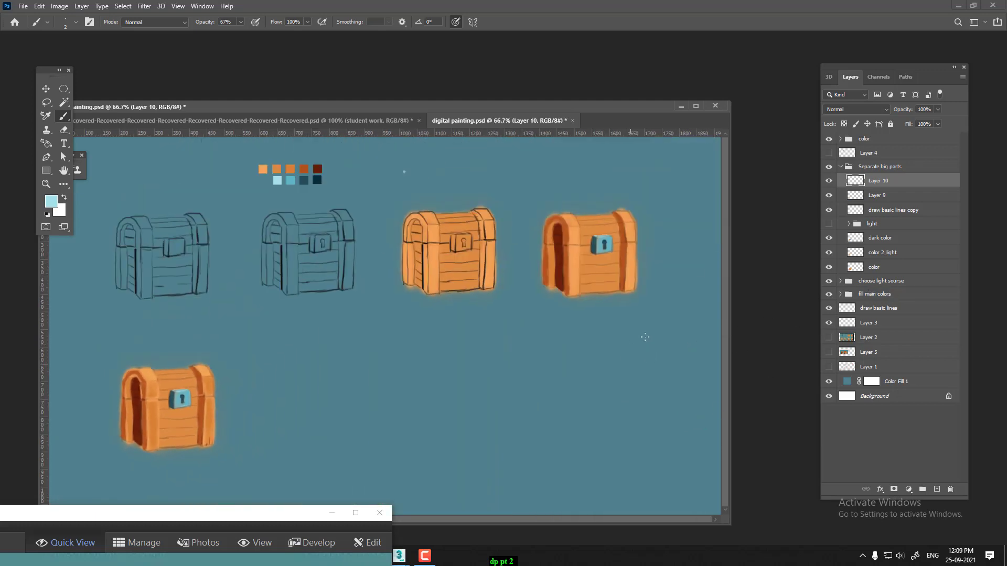
Copy the collapsed Separate big parts group's chest to the right of the original.
{"action": "left_click", "coordinate": [840, 167]}
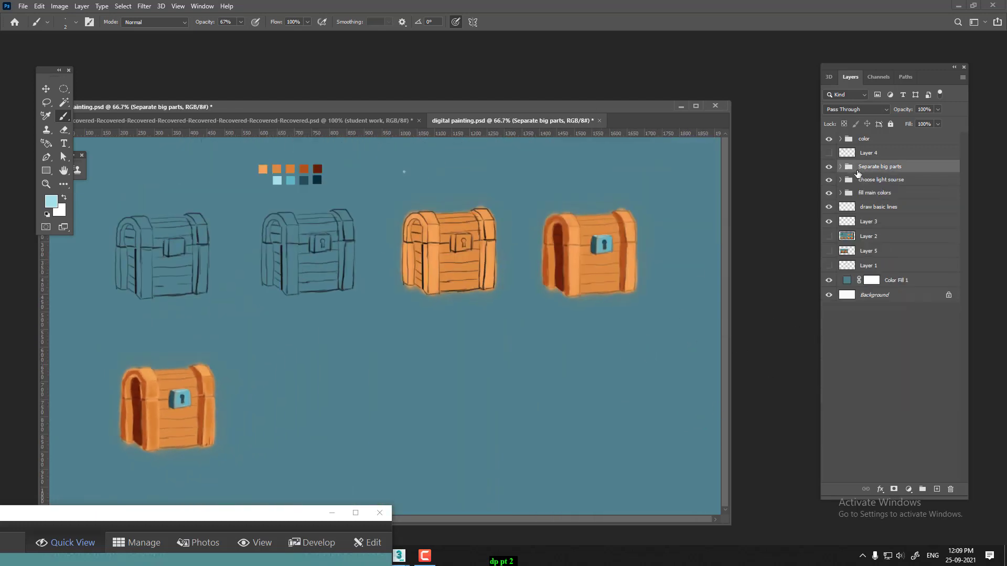
{"action": "key", "text": "v"}
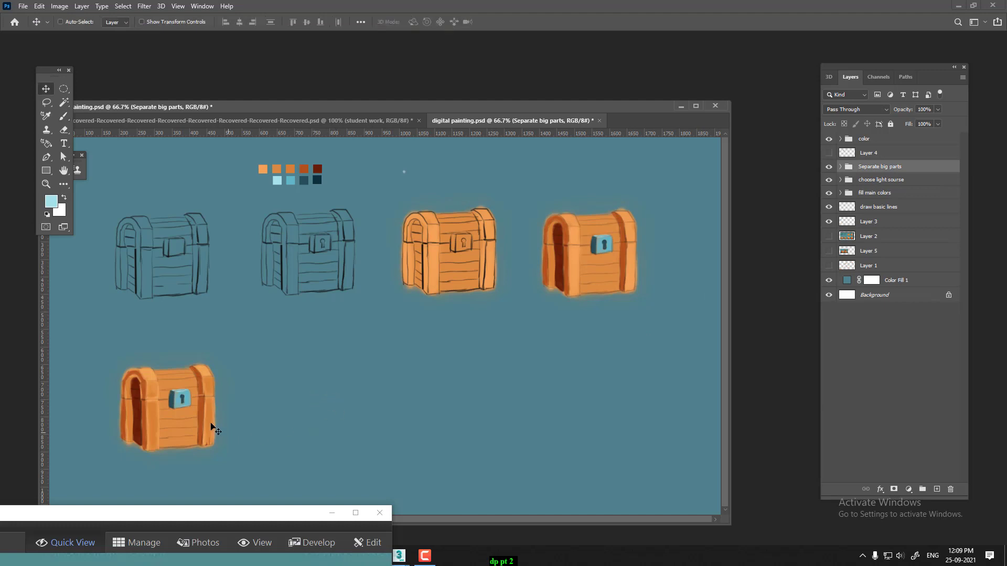
{"action": "left_click_drag", "start_coordinate": [178, 419], "coordinate": [337, 427]}
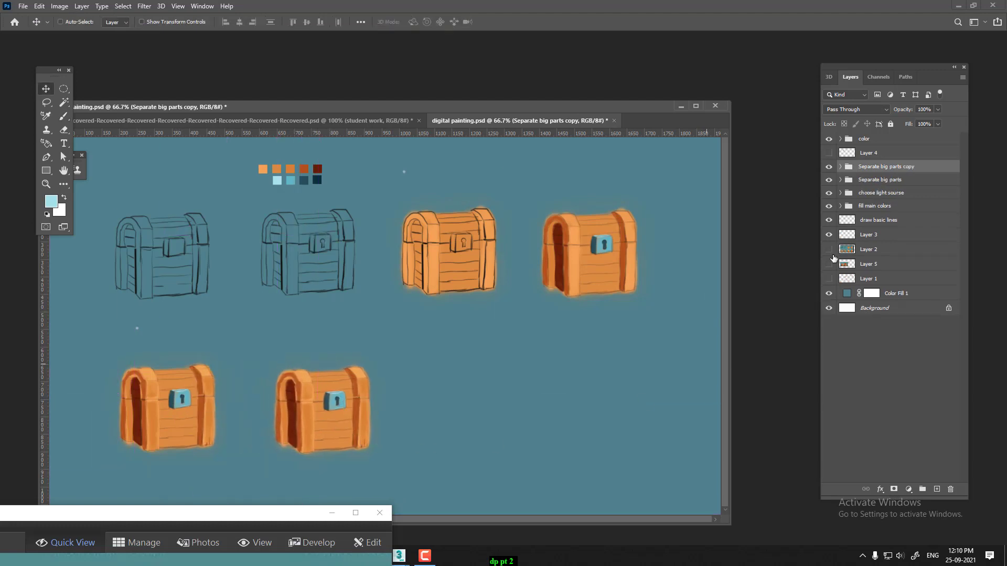
{"action": "left_click_drag", "start_coordinate": [337, 533], "coordinate": [342, 215]}
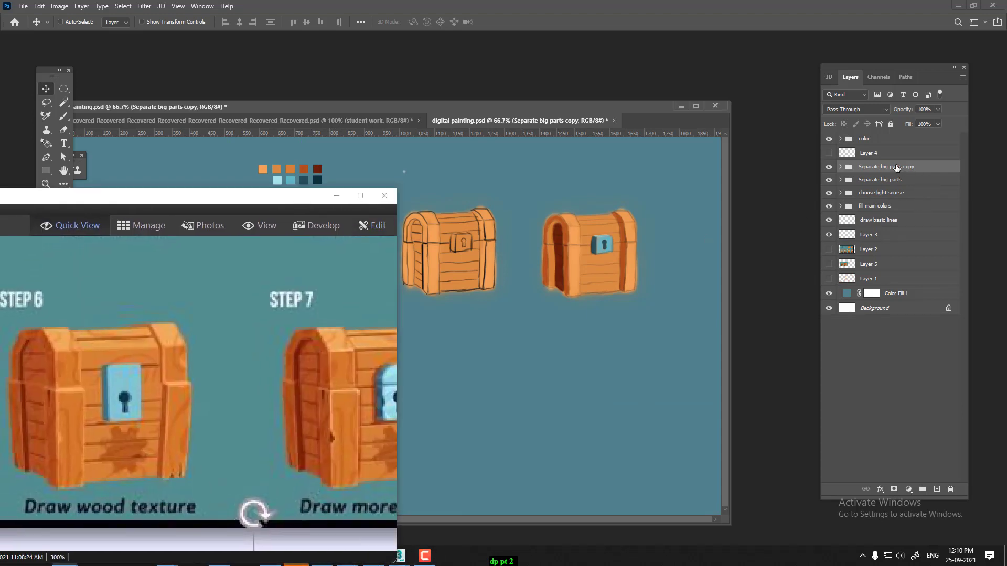
Rename the copied group 'draw wood texture' and move the reference window off the canvas.
{"action": "double_click", "coordinate": [887, 166]}
{"action": "type", "text": "draw wood texture"}
{"action": "key", "text": "Return"}
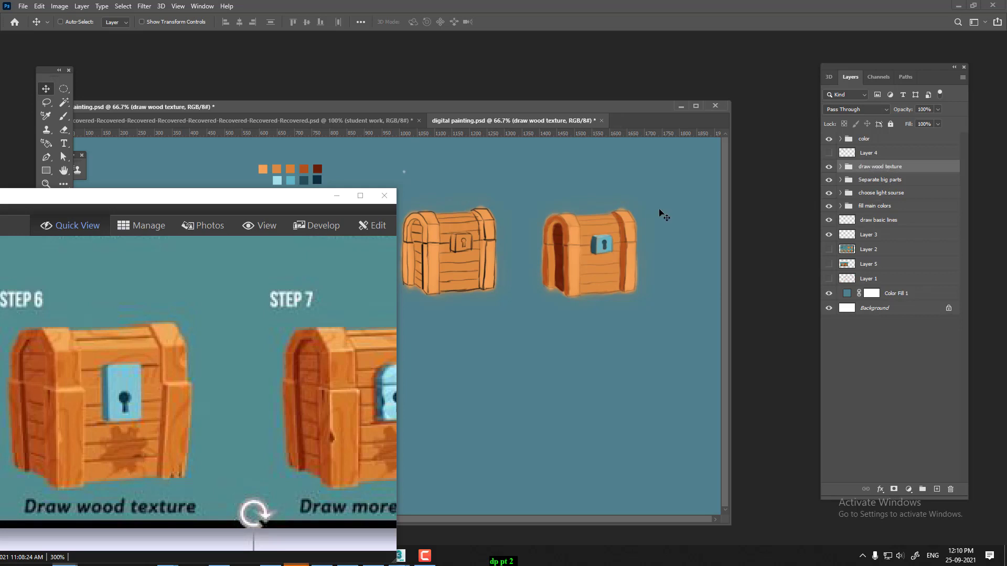
{"action": "left_click_drag", "start_coordinate": [280, 204], "coordinate": [834, 168]}
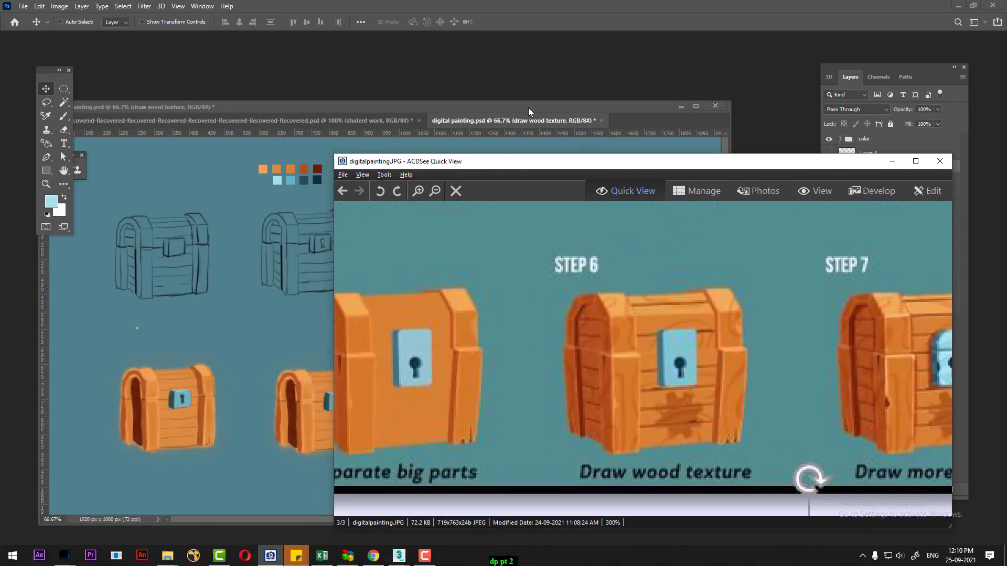
Select the color group and move its swatches down beside the copied chest.
{"action": "mouse_move", "coordinate": [539, 106]}
{"action": "left_mouse_down"}
{"action": "mouse_move", "coordinate": [508, 96]}
{"action": "mouse_move", "coordinate": [502, 77]}
{"action": "left_mouse_up"}
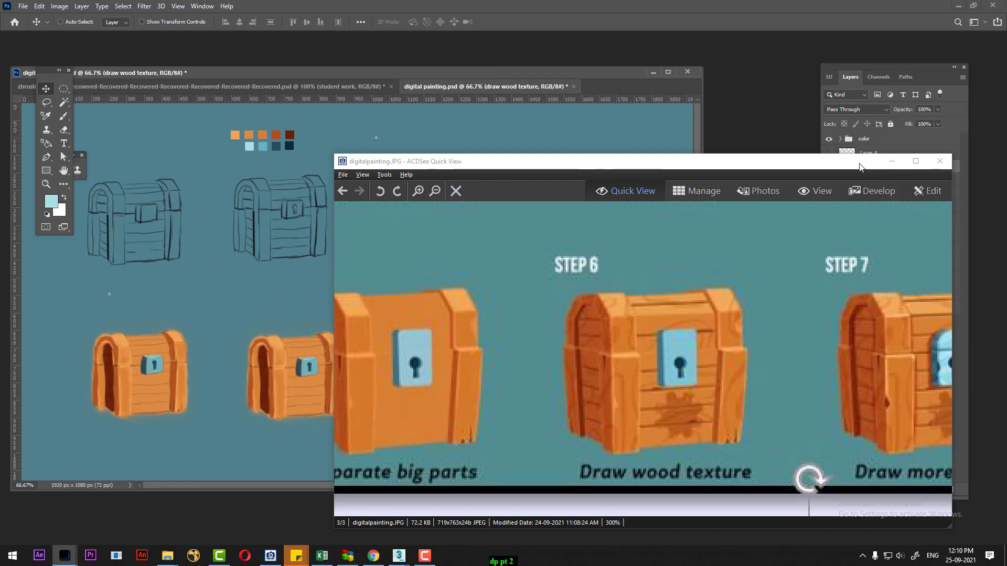
{"action": "left_click_drag", "start_coordinate": [861, 163], "coordinate": [769, 363]}
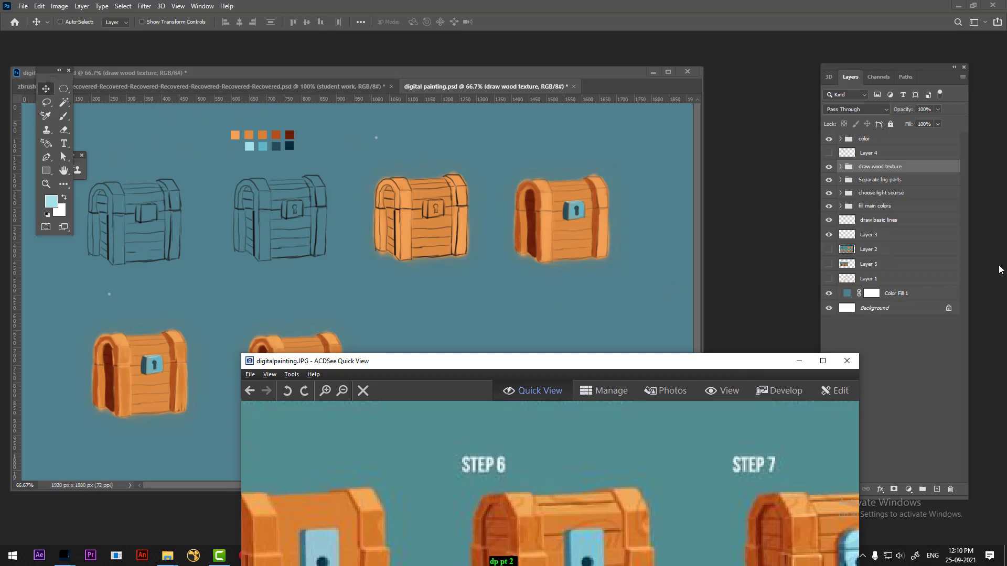
{"action": "left_click", "coordinate": [829, 208]}
{"action": "left_click", "coordinate": [829, 207]}
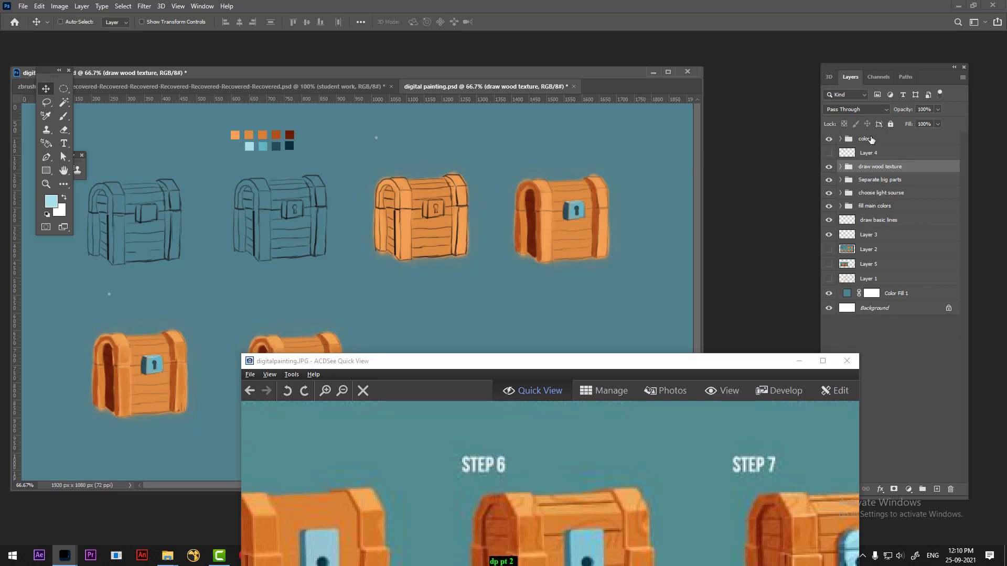
{"action": "left_click", "coordinate": [871, 139]}
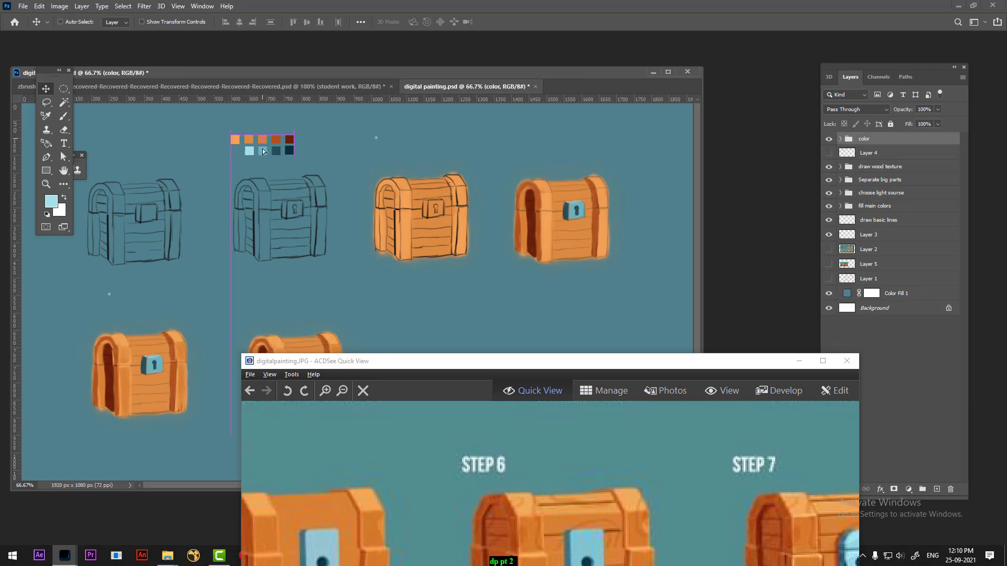
{"action": "left_click_drag", "start_coordinate": [265, 138], "coordinate": [281, 308]}
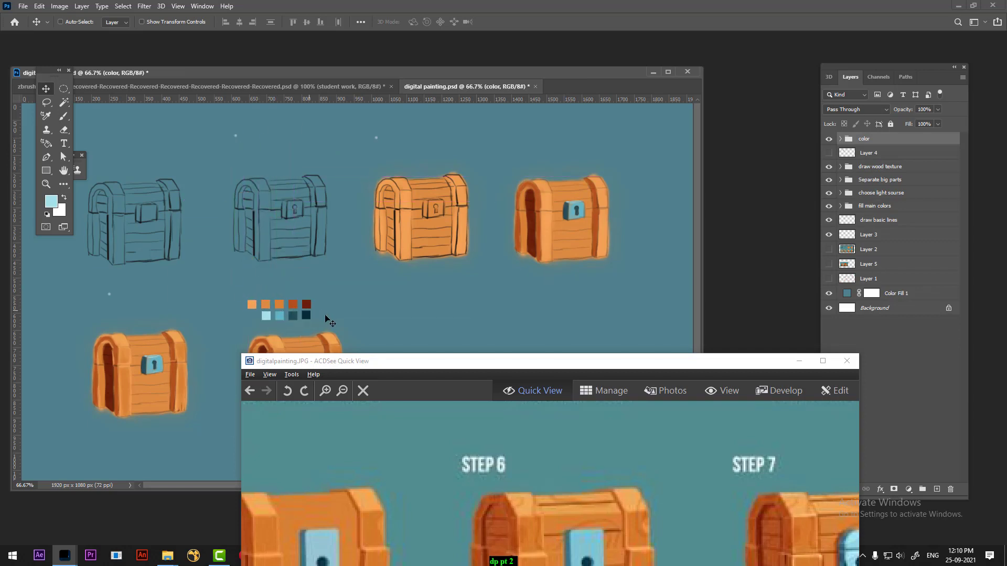
Zoom to 200% on the copied chest and frame the Step 6 chest in the reference.
{"action": "left_click_drag", "start_coordinate": [651, 370], "coordinate": [804, 124]}
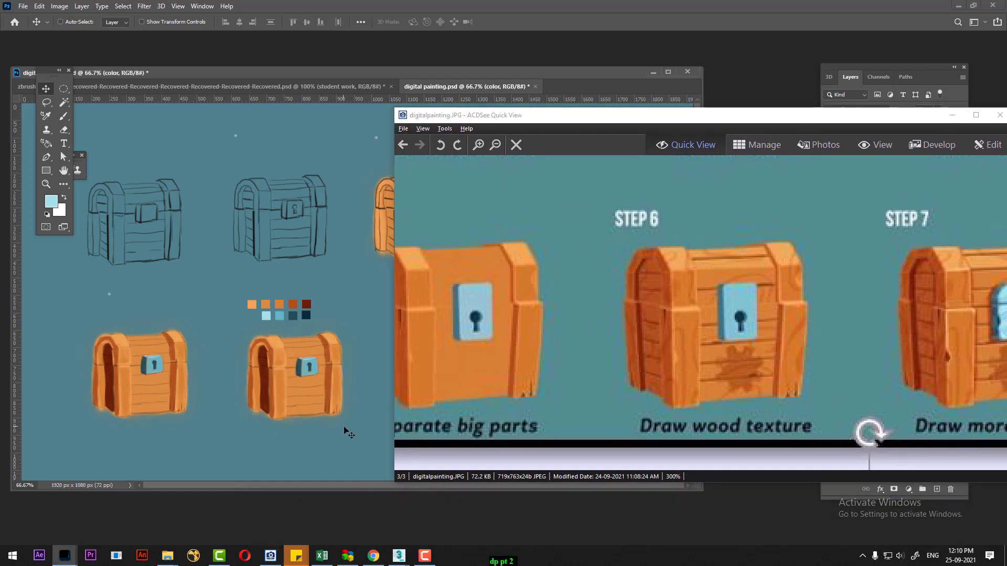
{"action": "key", "text": "ctrl+plus"}
{"action": "key", "text": "ctrl+plus"}
{"action": "left_click_drag", "start_coordinate": [283, 394], "coordinate": [365, 211]}
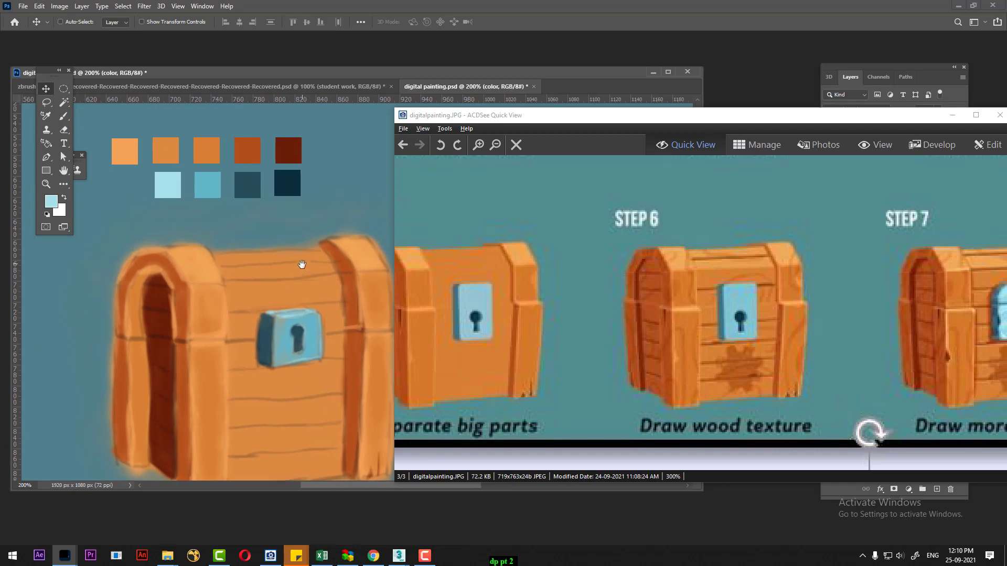
{"action": "left_click_drag", "start_coordinate": [281, 248], "coordinate": [273, 233]}
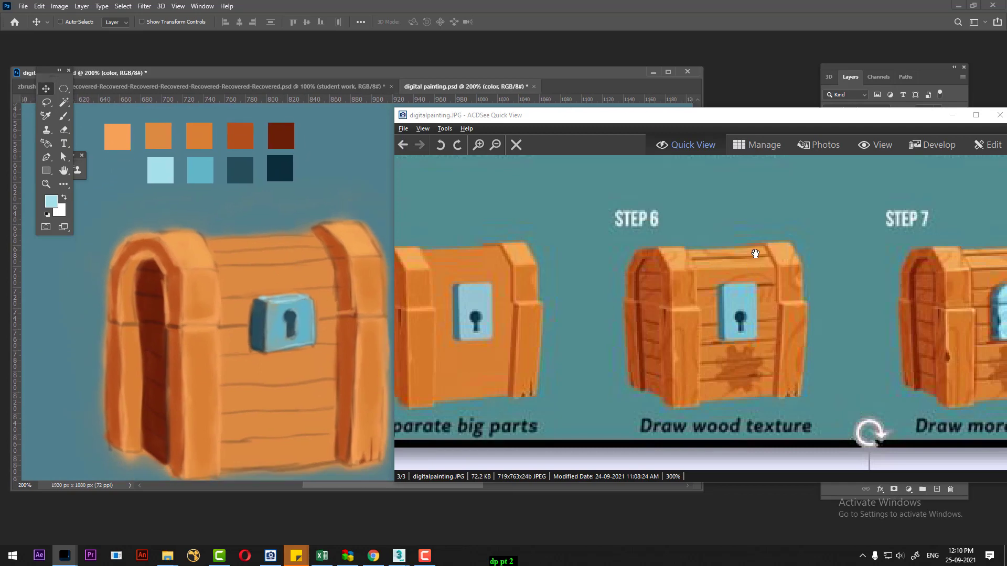
{"action": "scroll", "coordinate": [834, 330], "scroll_direction": "up", "scroll_amount": 2}
{"action": "left_click_drag", "start_coordinate": [835, 330], "coordinate": [799, 304]}
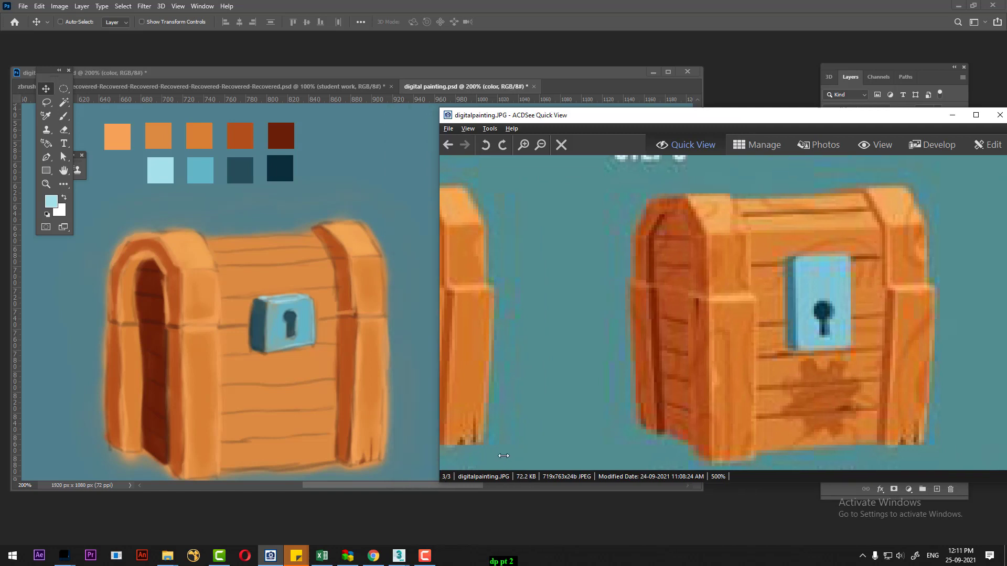
Resize and reposition the Step 6 reference window beside the canvas.
{"action": "left_click_drag", "start_coordinate": [393, 474], "coordinate": [686, 474]}
{"action": "scroll", "coordinate": [872, 349], "scroll_direction": "down", "scroll_amount": 2}
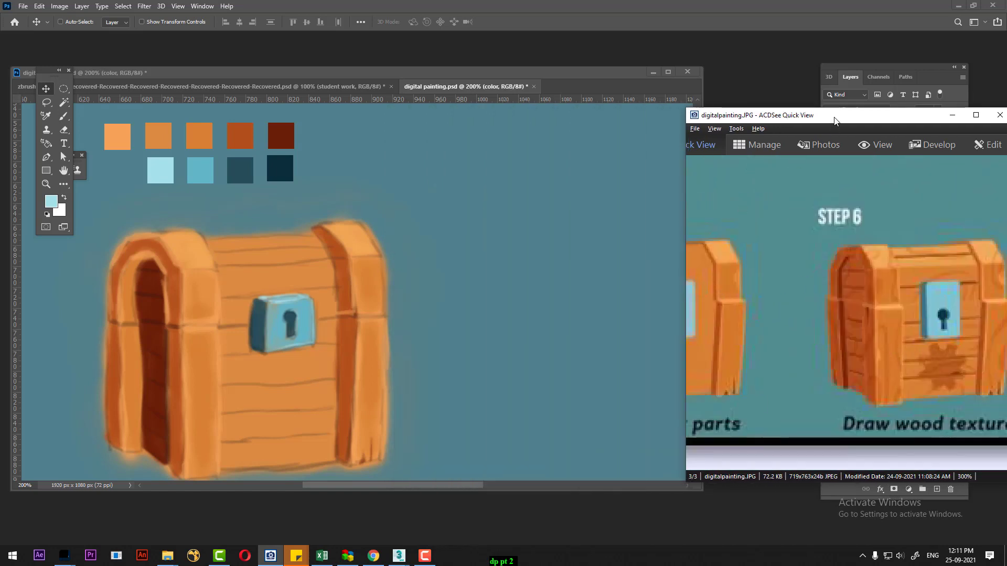
{"action": "mouse_move", "coordinate": [824, 115]}
{"action": "left_mouse_down"}
{"action": "mouse_move", "coordinate": [219, 233]}
{"action": "mouse_move", "coordinate": [194, 228]}
{"action": "left_mouse_up"}
{"action": "left_click_drag", "start_coordinate": [411, 72], "coordinate": [507, 73]}
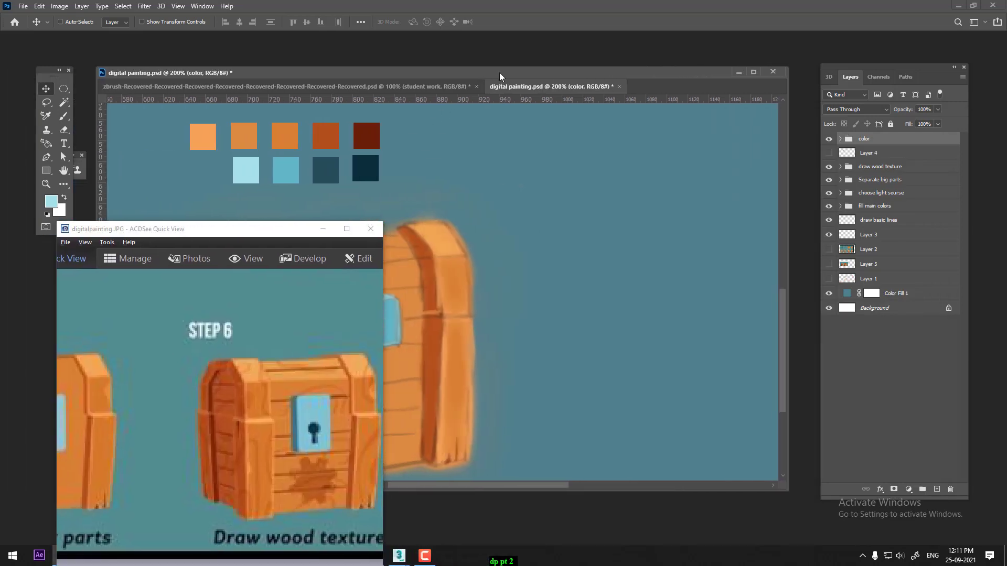
{"action": "left_click_drag", "start_coordinate": [539, 486], "coordinate": [488, 487]}
{"action": "left_click_drag", "start_coordinate": [262, 230], "coordinate": [237, 152]}
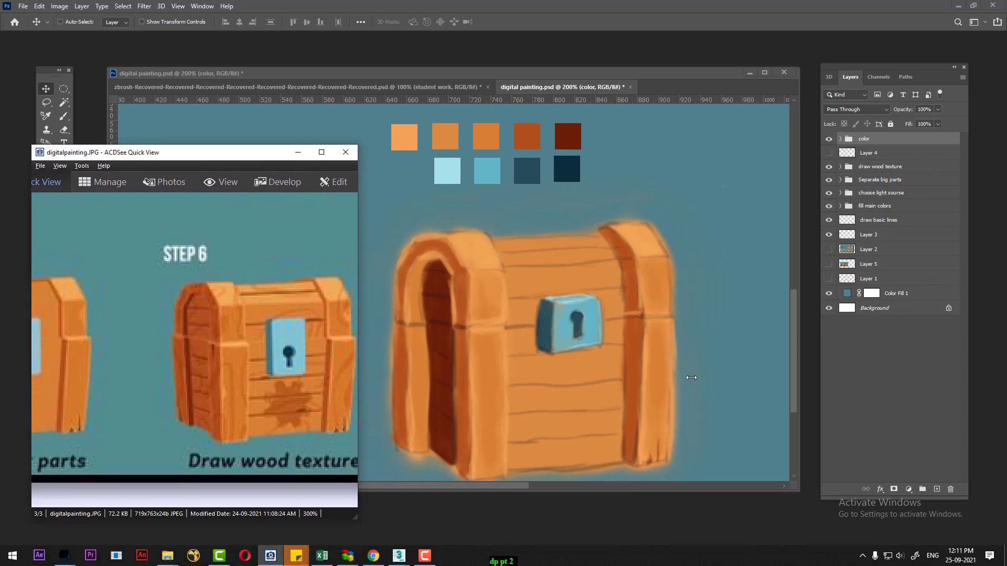
Add a new layer above Layer 10 inside the draw wood texture group.
{"action": "left_click", "coordinate": [877, 167]}
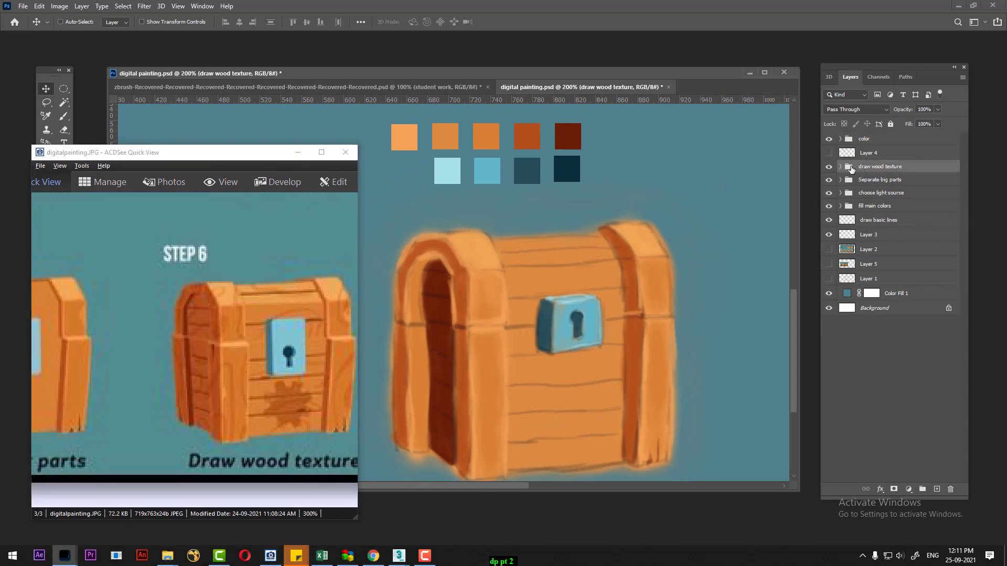
{"action": "left_click", "coordinate": [841, 167]}
{"action": "left_click", "coordinate": [879, 181]}
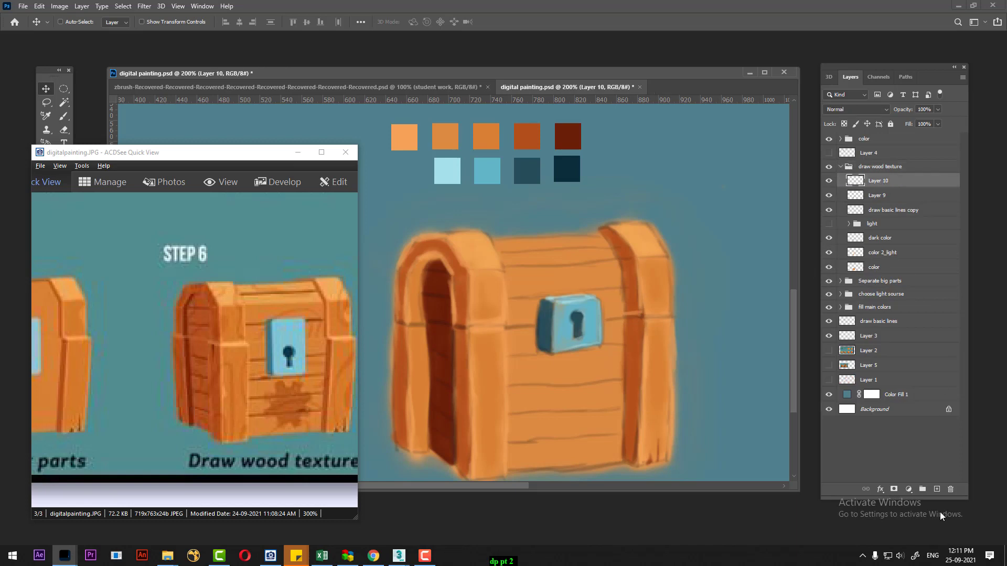
{"action": "left_click", "coordinate": [936, 490]}
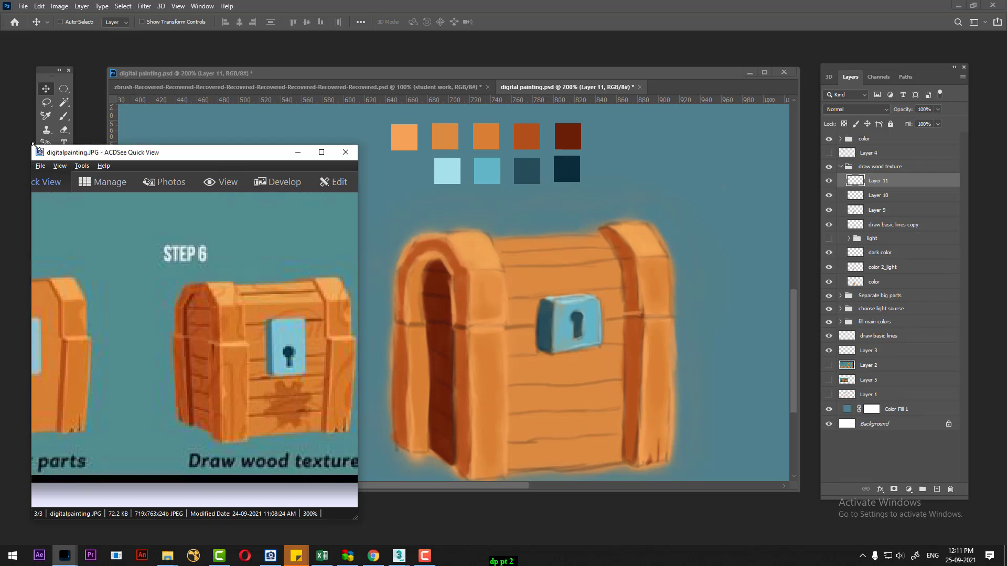
{"action": "left_click_drag", "start_coordinate": [32, 145], "coordinate": [65, 234]}
{"action": "left_click_drag", "start_coordinate": [131, 242], "coordinate": [92, 243]}
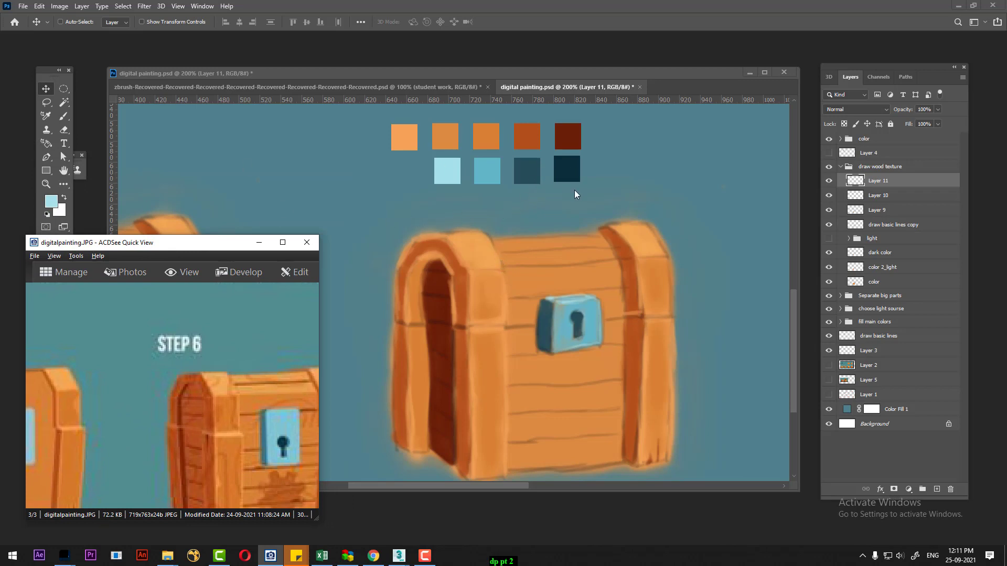
With the Brush in the darkest brown swatch colour, darken the chest's arch edge.
{"action": "left_click", "coordinate": [598, 180]}
{"action": "key", "text": "b"}
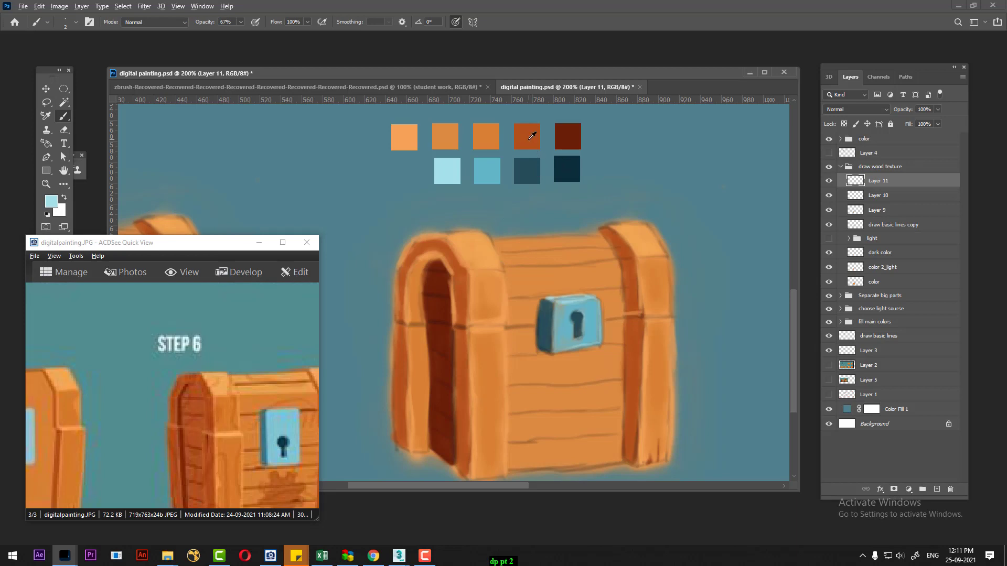
{"action": "left_click", "coordinate": [529, 139], "text": "alt"}
{"action": "left_click_drag", "start_coordinate": [492, 276], "coordinate": [482, 307]}
{"action": "key", "text": "ctrl+z"}
{"action": "left_click", "coordinate": [493, 137], "text": "alt"}
{"action": "left_click", "coordinate": [538, 138], "text": "alt"}
{"action": "left_click", "coordinate": [570, 135], "text": "alt"}
{"action": "left_click_drag", "start_coordinate": [501, 297], "coordinate": [494, 313]}
Lower the brush opacity to 67% and test it on the arch.
{"action": "left_click", "coordinate": [203, 23]}
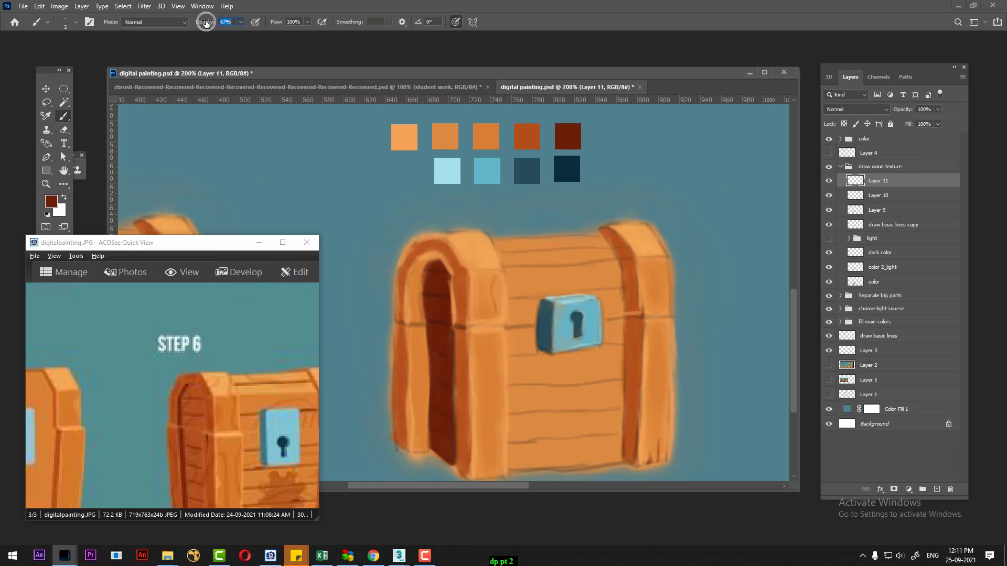
{"action": "left_click_drag", "start_coordinate": [203, 23], "coordinate": [208, 23]}
{"action": "left_click_drag", "start_coordinate": [498, 287], "coordinate": [501, 284]}
Paint thin dark brown lines along the chest's plank edges plus a grain mark on the front.
{"action": "mouse_move", "coordinate": [493, 304]}
{"action": "left_mouse_down"}
{"action": "mouse_move", "coordinate": [491, 322]}
{"action": "mouse_move", "coordinate": [498, 315]}
{"action": "left_mouse_up"}
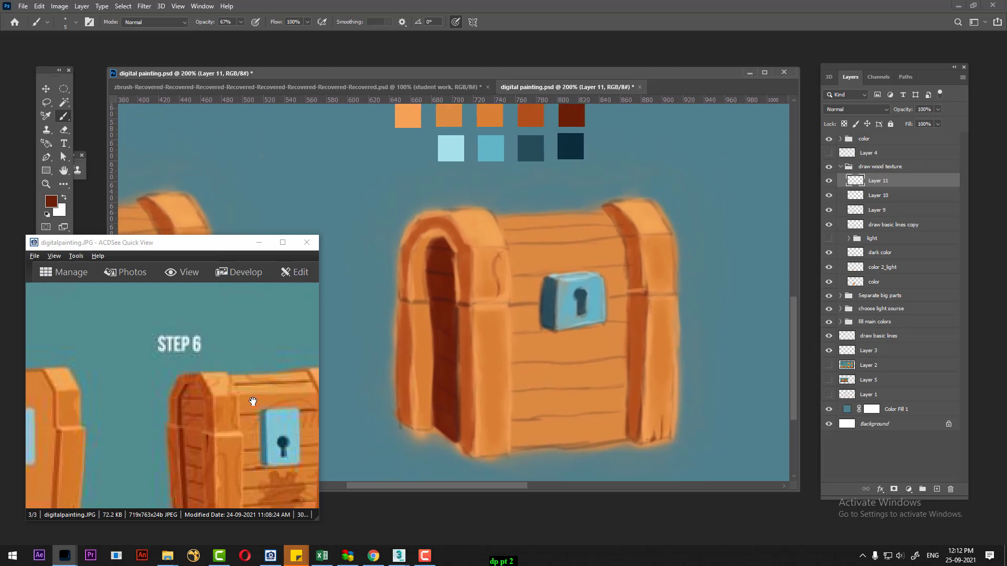
{"action": "left_click_drag", "start_coordinate": [252, 401], "coordinate": [201, 348]}
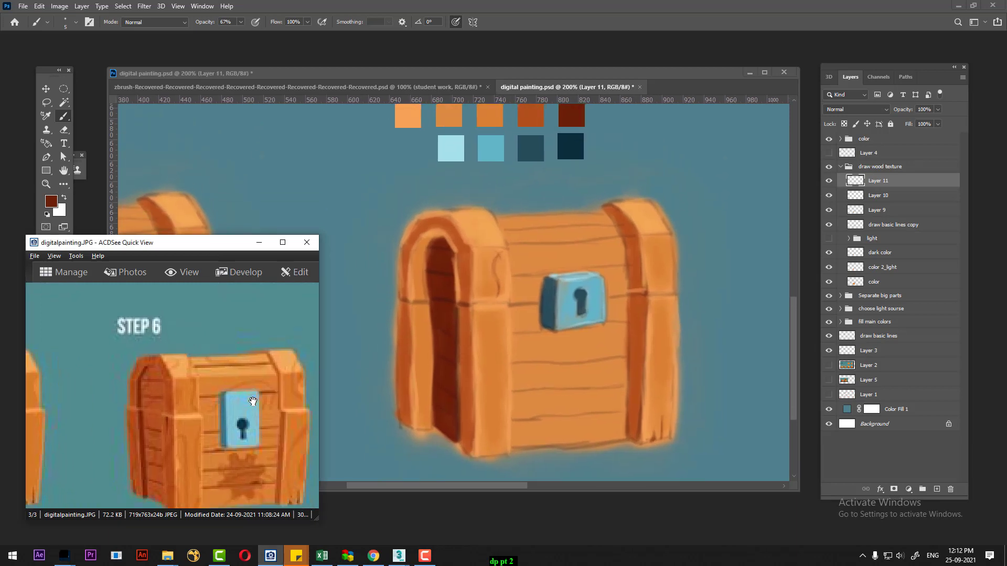
{"action": "left_click", "coordinate": [501, 354]}
{"action": "left_click_drag", "start_coordinate": [481, 337], "coordinate": [492, 395]}
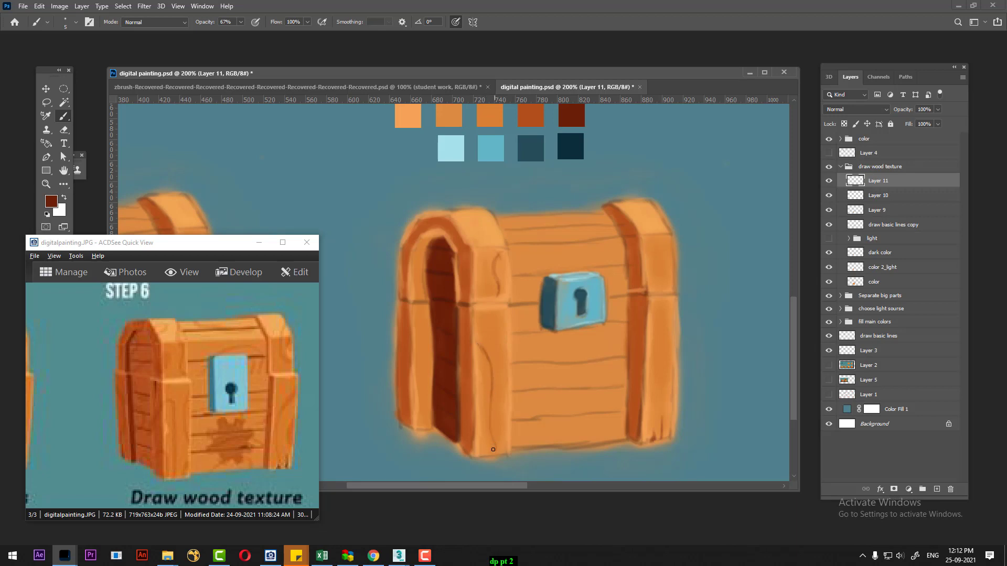
{"action": "left_click_drag", "start_coordinate": [508, 426], "coordinate": [505, 457]}
{"action": "left_click_drag", "start_coordinate": [503, 367], "coordinate": [506, 406]}
{"action": "left_click_drag", "start_coordinate": [614, 395], "coordinate": [618, 398]}
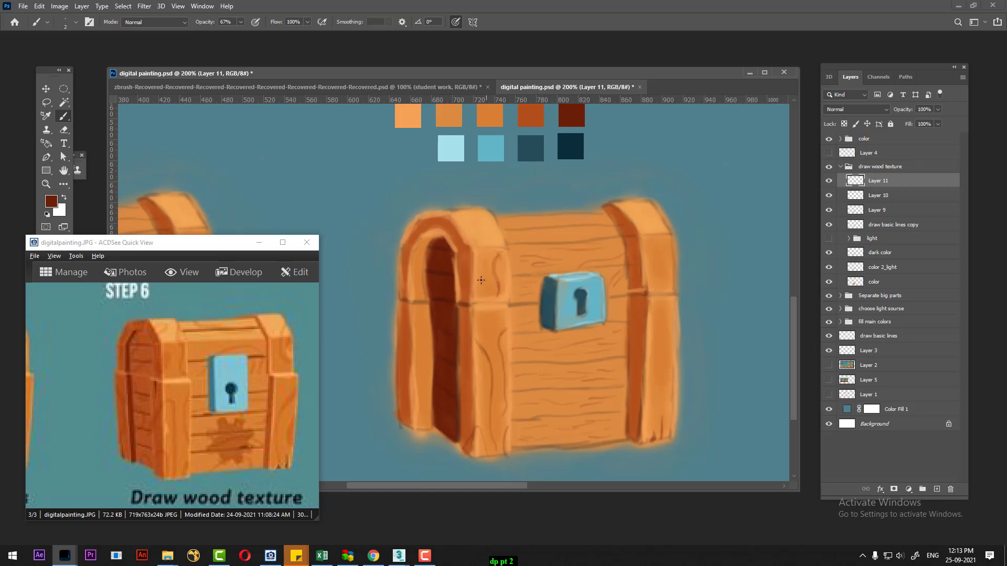
Sample the chest's orange and toggle Layers 10 and 9 to compare, selecting Layer 9.
{"action": "left_click", "coordinate": [486, 287], "text": "alt"}
{"action": "left_click", "coordinate": [876, 195]}
{"action": "left_click", "coordinate": [828, 196]}
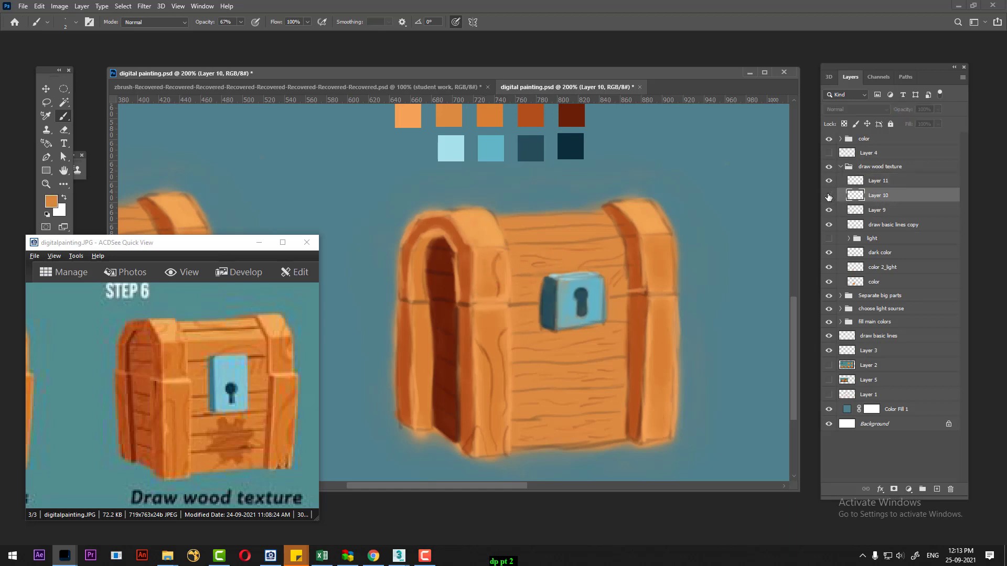
{"action": "left_click", "coordinate": [839, 210]}
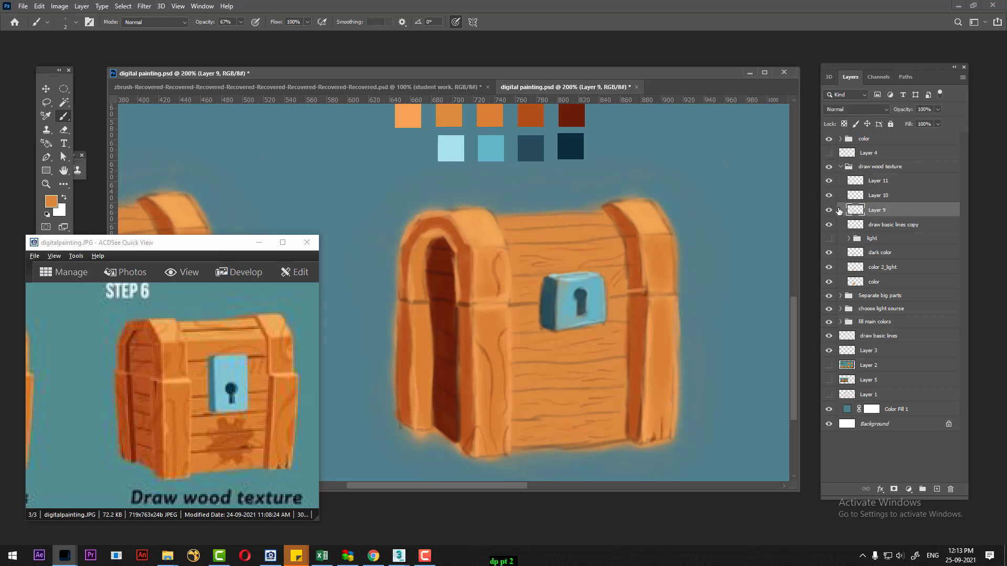
{"action": "left_click", "coordinate": [826, 211]}
With a size-10 dark brown brush, paint grain lines across the chest lid.
{"action": "key", "text": "bracketright"}
{"action": "key", "text": "bracketright"}
{"action": "key", "text": "bracketright"}
{"action": "key", "text": "bracketleft"}
{"action": "left_click", "coordinate": [570, 118], "text": "alt"}
{"action": "key", "text": "bracketleft"}
{"action": "mouse_move", "coordinate": [574, 224]}
{"action": "left_mouse_down"}
{"action": "mouse_move", "coordinate": [607, 222]}
{"action": "mouse_move", "coordinate": [500, 231]}
{"action": "left_mouse_up"}
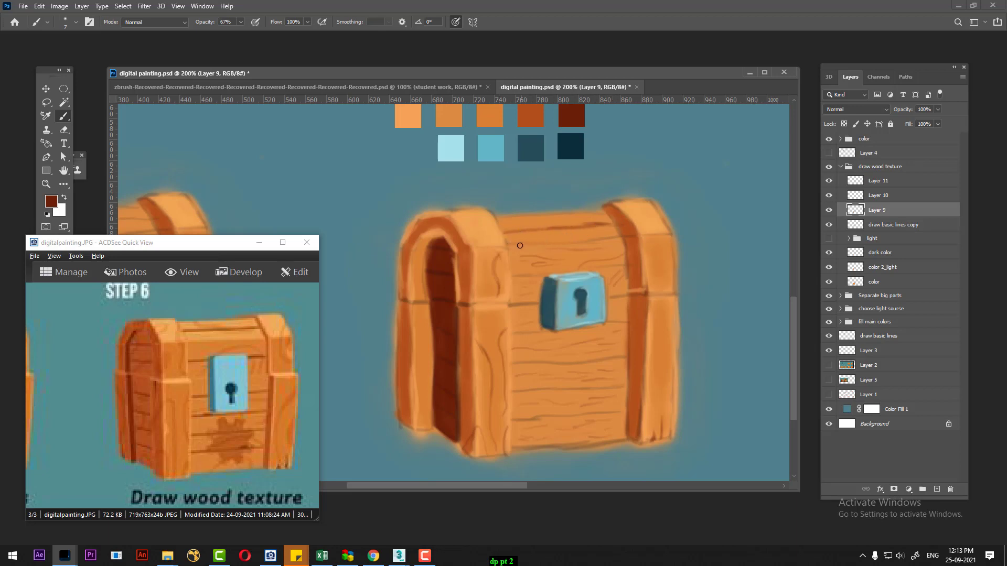
{"action": "mouse_move", "coordinate": [517, 243]}
{"action": "left_mouse_down"}
{"action": "mouse_move", "coordinate": [629, 238]}
{"action": "mouse_move", "coordinate": [512, 247]}
{"action": "left_mouse_up"}
{"action": "left_click_drag", "start_coordinate": [617, 264], "coordinate": [613, 264]}
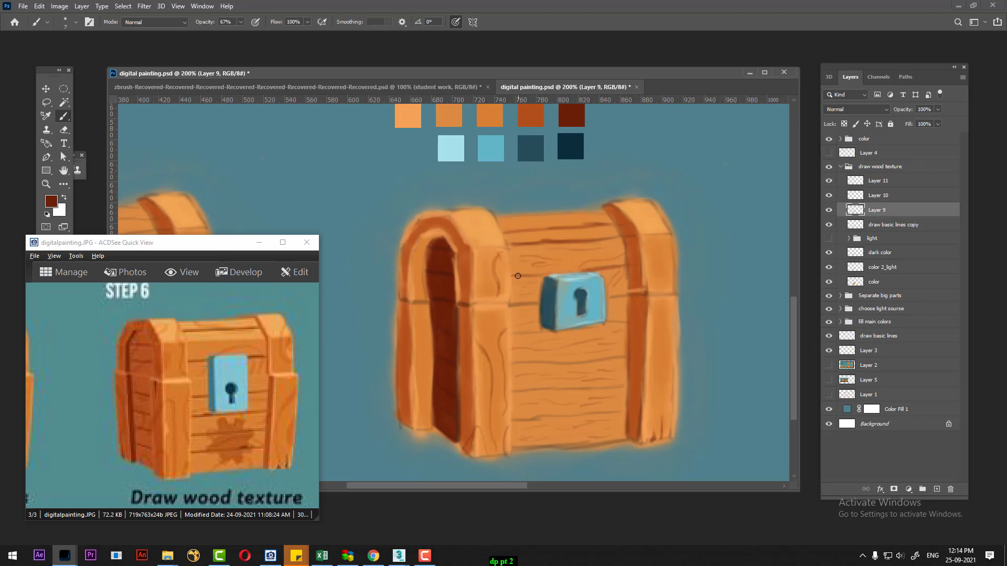
{"action": "left_click_drag", "start_coordinate": [535, 275], "coordinate": [590, 269]}
Darken the plank lines around the lock and along the chest's bottom edge.
{"action": "left_click_drag", "start_coordinate": [544, 300], "coordinate": [512, 308]}
{"action": "mouse_move", "coordinate": [515, 363]}
{"action": "left_mouse_down"}
{"action": "mouse_move", "coordinate": [597, 362]}
{"action": "mouse_move", "coordinate": [508, 364]}
{"action": "mouse_move", "coordinate": [542, 388]}
{"action": "mouse_move", "coordinate": [585, 389]}
{"action": "mouse_move", "coordinate": [553, 390]}
{"action": "left_mouse_up"}
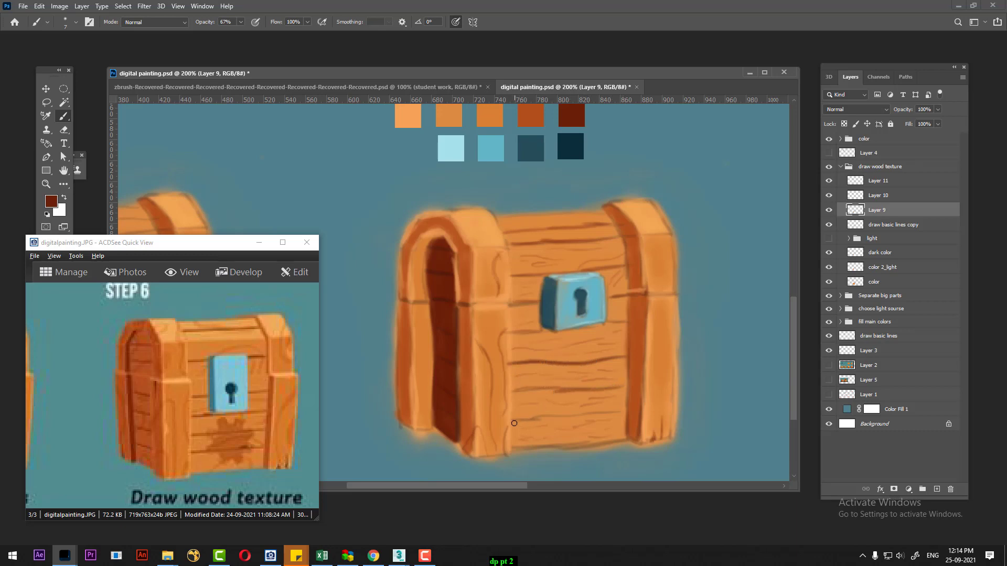
{"action": "left_click_drag", "start_coordinate": [524, 421], "coordinate": [600, 411]}
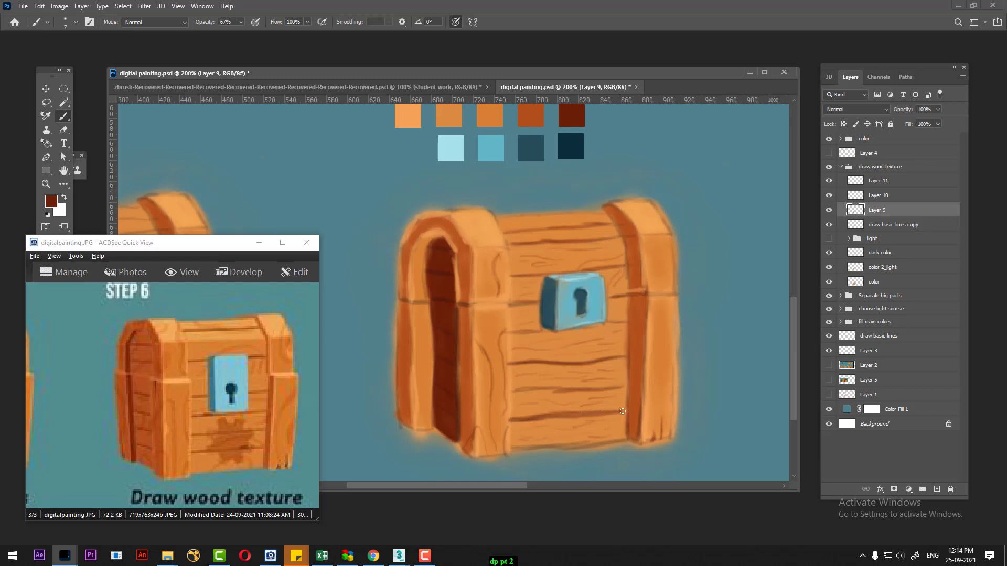
{"action": "left_click_drag", "start_coordinate": [626, 444], "coordinate": [513, 450]}
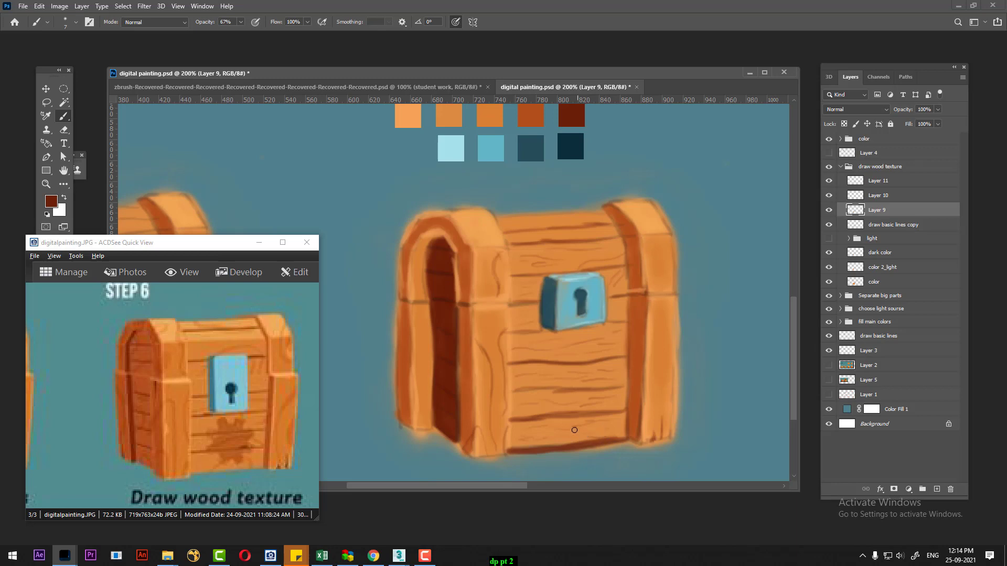
{"action": "left_click", "coordinate": [512, 394], "text": "alt"}
{"action": "key", "text": "bracketright"}
{"action": "key", "text": "bracketright"}
{"action": "key", "text": "bracketright"}
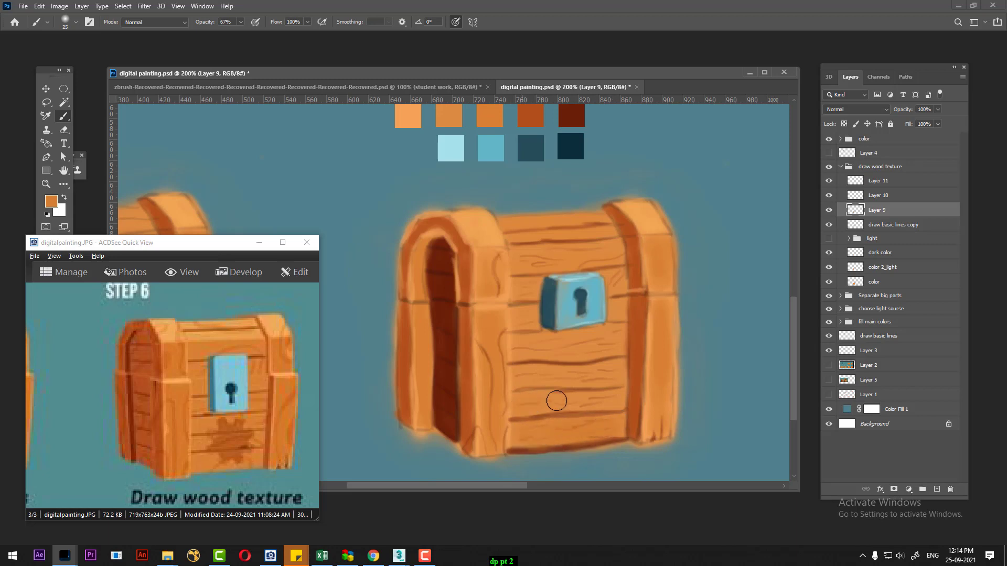
Pick the first swatch's light orange and shrink the brush for fine detail.
{"action": "key", "text": "bracketleft"}
{"action": "key", "text": "bracketleft"}
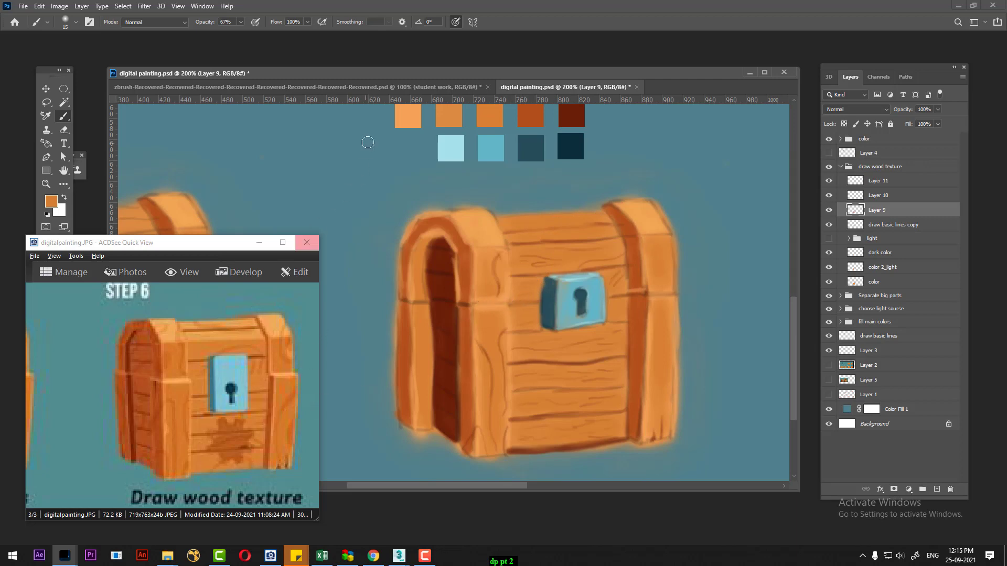
{"action": "left_click", "coordinate": [409, 115], "text": "alt"}
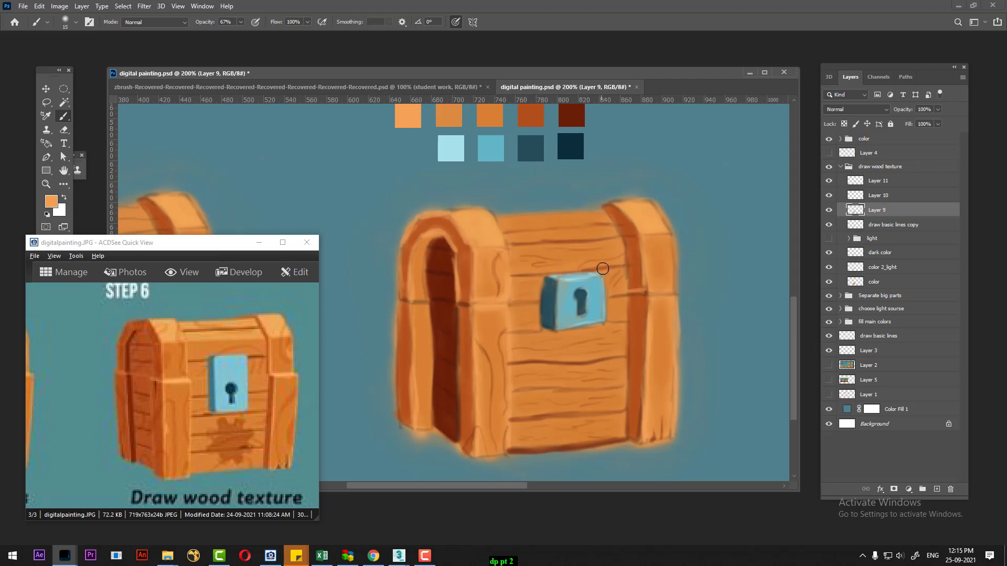
{"action": "key", "text": "bracketleft"}
{"action": "key", "text": "bracketleft"}
{"action": "key", "text": "bracketleft"}
Zoom to 500% and paint light orange highlights along the lid's dark grain line.
{"action": "scroll", "coordinate": [609, 255], "scroll_direction": "up", "scroll_amount": 2}
{"action": "scroll", "coordinate": [607, 250], "scroll_direction": "up", "scroll_amount": 2}
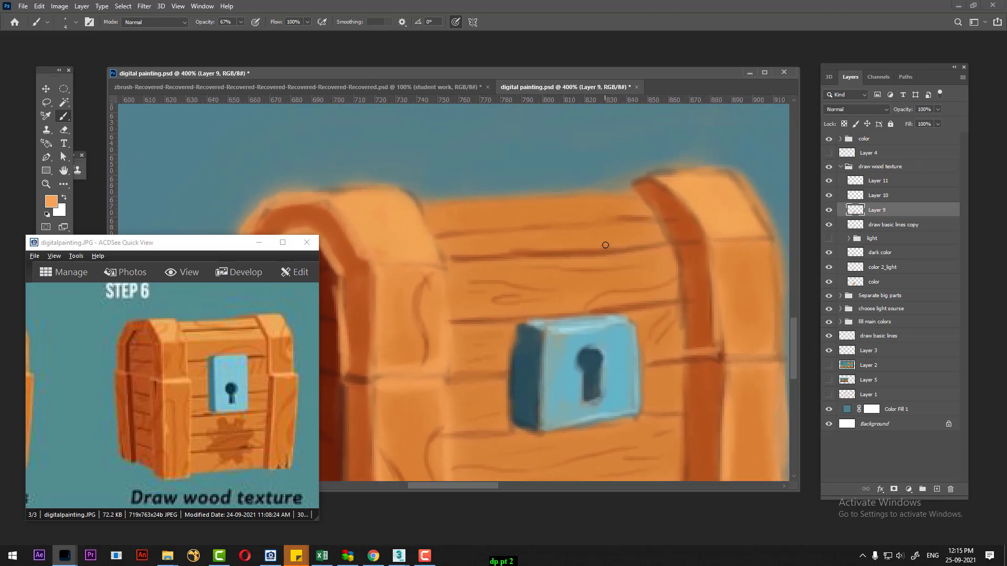
{"action": "scroll", "coordinate": [609, 243], "scroll_direction": "up", "scroll_amount": 1}
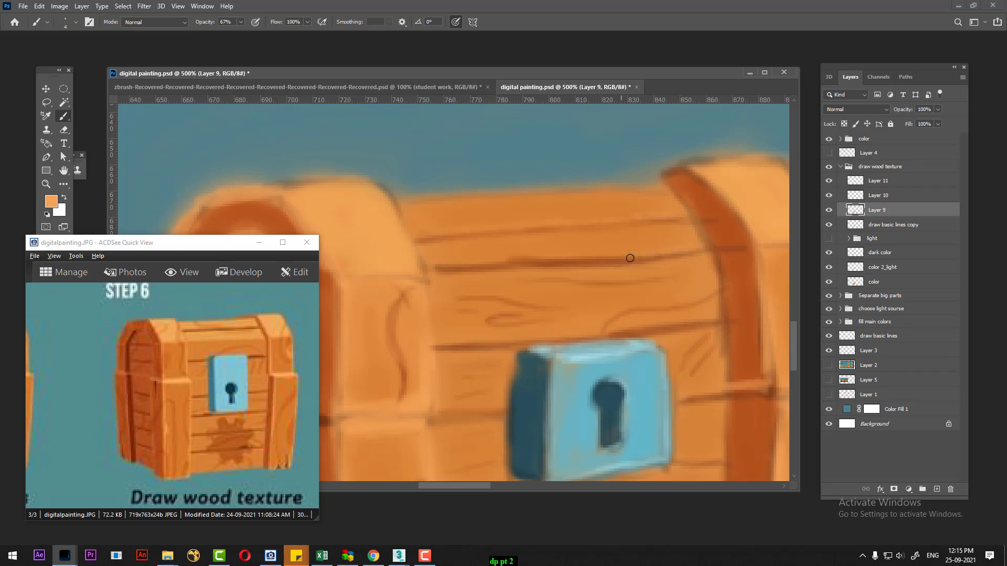
{"action": "left_click_drag", "start_coordinate": [650, 251], "coordinate": [441, 264]}
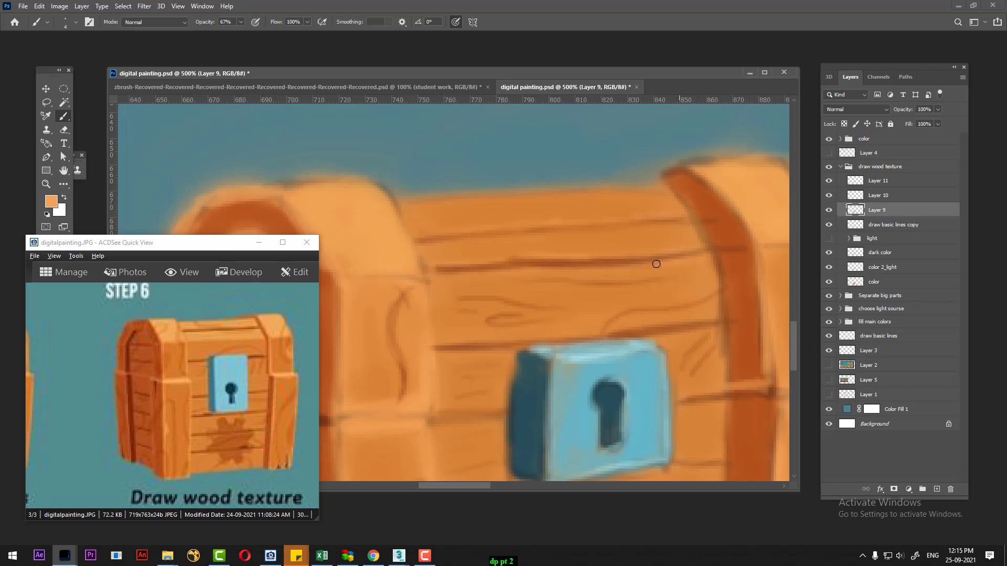
{"action": "left_click_drag", "start_coordinate": [654, 263], "coordinate": [437, 273]}
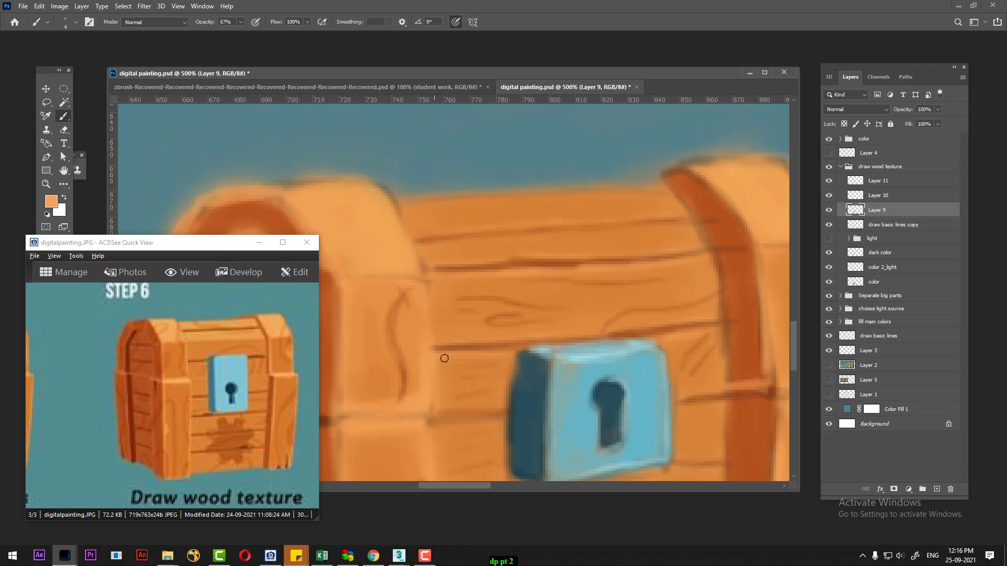
{"action": "left_click_drag", "start_coordinate": [544, 343], "coordinate": [567, 257]}
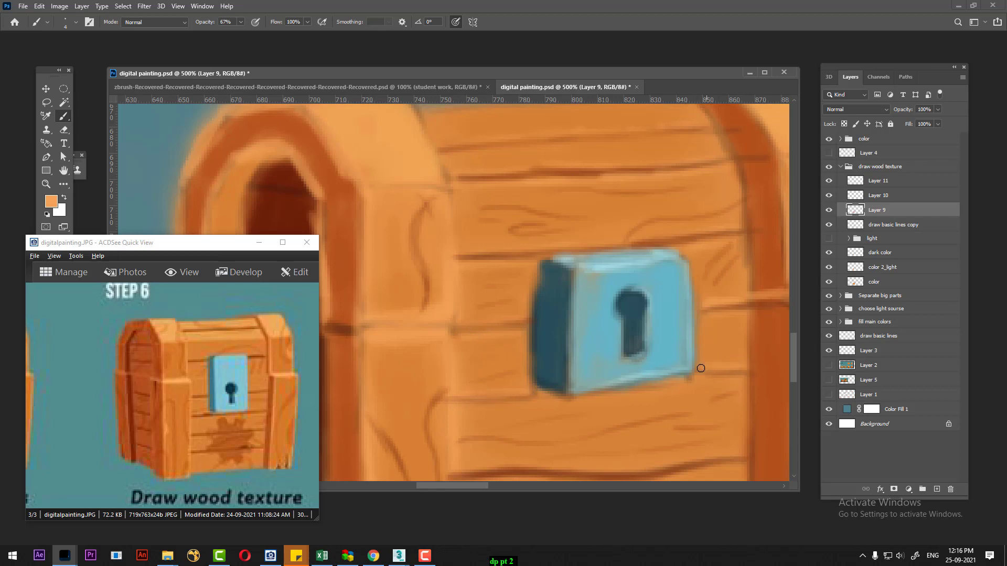
{"action": "left_click_drag", "start_coordinate": [675, 364], "coordinate": [681, 235]}
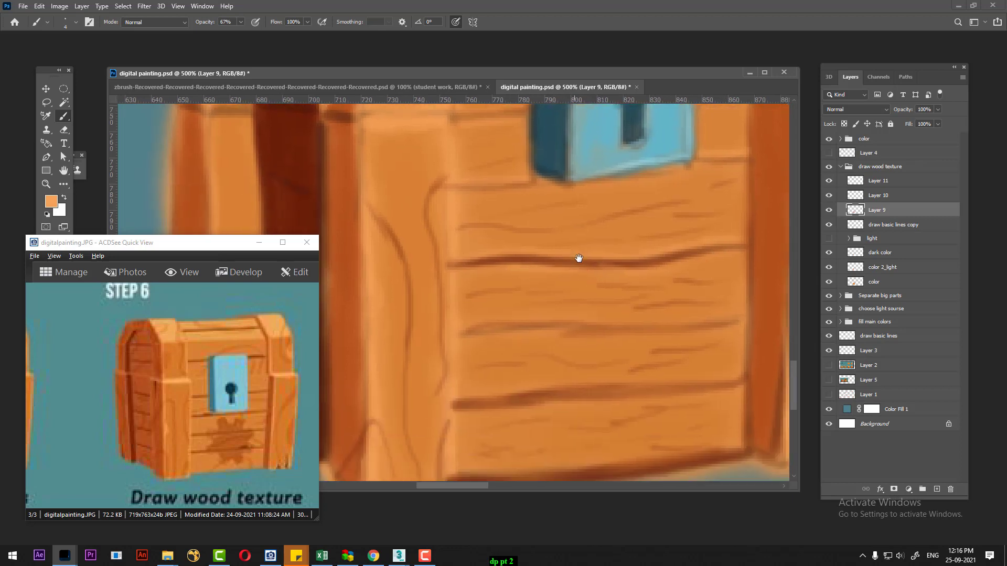
{"action": "left_click_drag", "start_coordinate": [605, 372], "coordinate": [587, 265]}
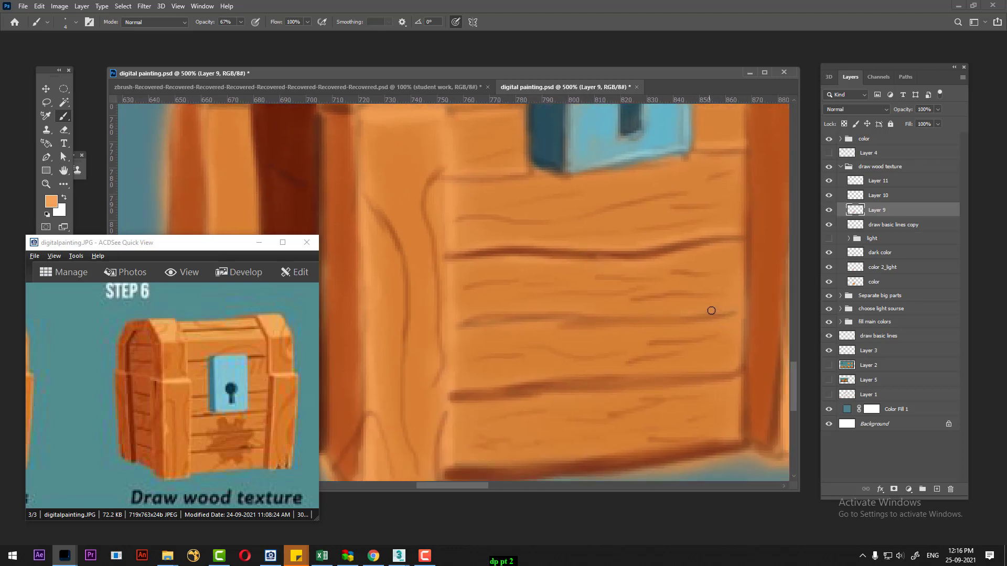
Highlight the lower plank grain and the front's bottom edge in light orange, repainting the edge strokes.
{"action": "mouse_move", "coordinate": [643, 311]}
{"action": "left_mouse_down"}
{"action": "mouse_move", "coordinate": [476, 316]}
{"action": "mouse_move", "coordinate": [466, 336]}
{"action": "left_mouse_up"}
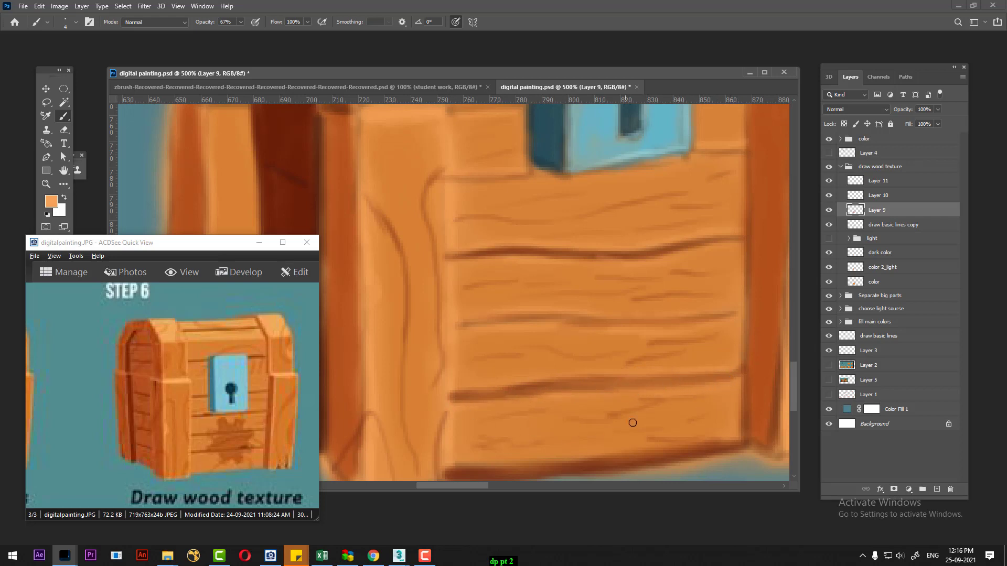
{"action": "left_click_drag", "start_coordinate": [686, 404], "coordinate": [697, 351]}
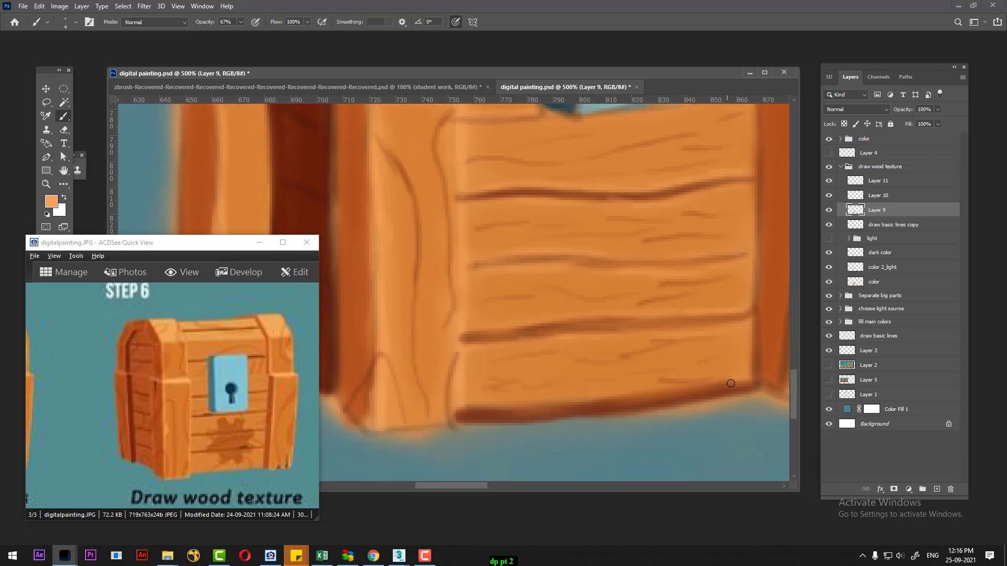
{"action": "key", "text": "bracketright"}
{"action": "key", "text": "bracketright"}
{"action": "left_click_drag", "start_coordinate": [740, 396], "coordinate": [637, 412]}
{"action": "key", "text": "ctrl+z"}
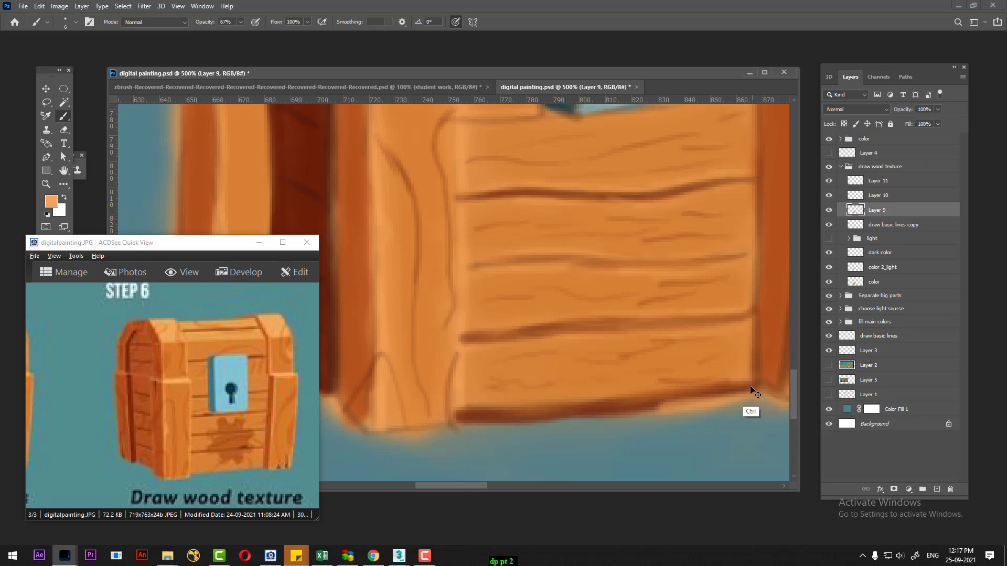
{"action": "key", "text": "ctrl+z"}
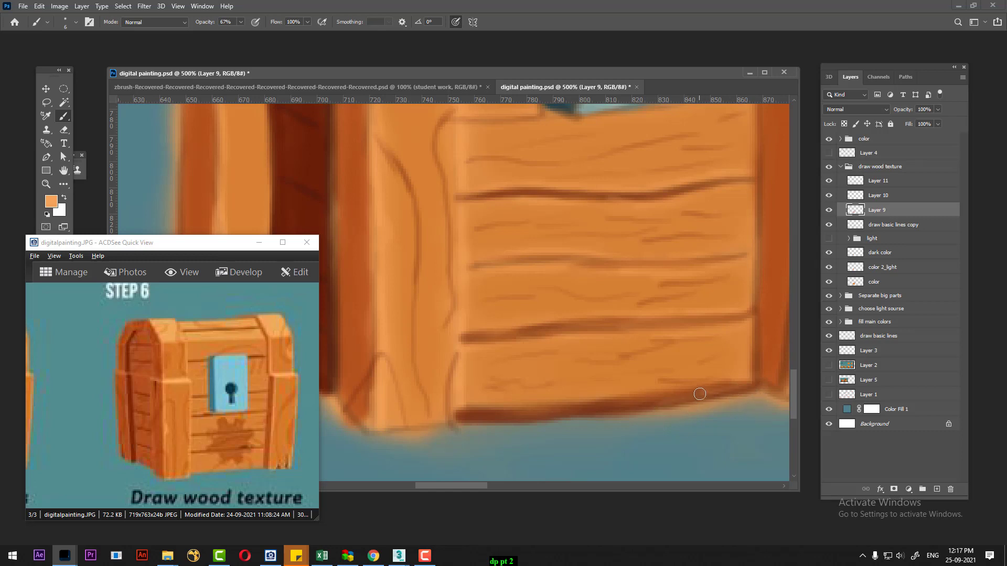
{"action": "left_click_drag", "start_coordinate": [700, 394], "coordinate": [459, 415]}
{"action": "left_click_drag", "start_coordinate": [622, 399], "coordinate": [496, 414]}
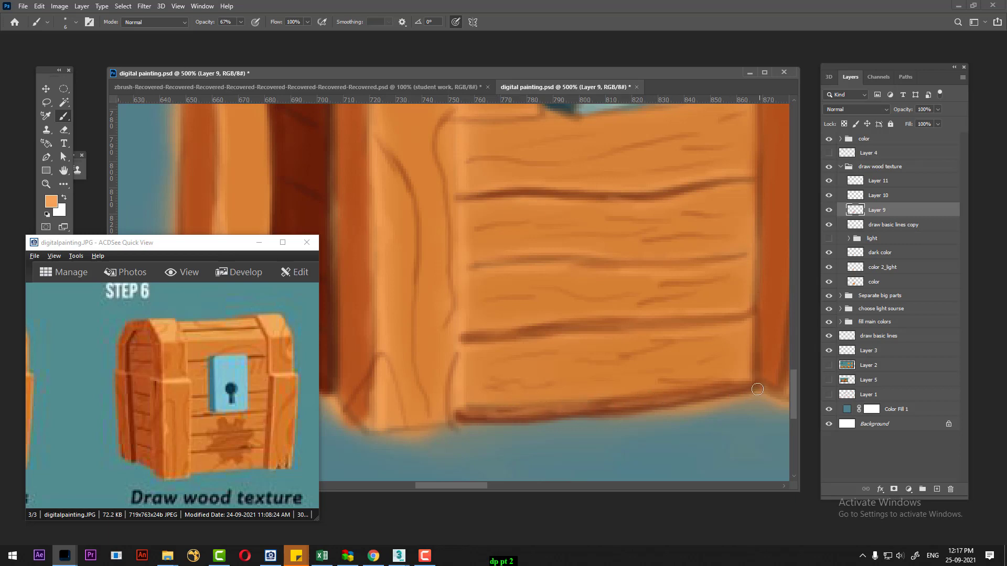
{"action": "left_click_drag", "start_coordinate": [755, 382], "coordinate": [475, 407]}
{"action": "key", "text": "ctrl+minus"}
{"action": "key", "text": "ctrl+minus"}
{"action": "key", "text": "ctrl+minus"}
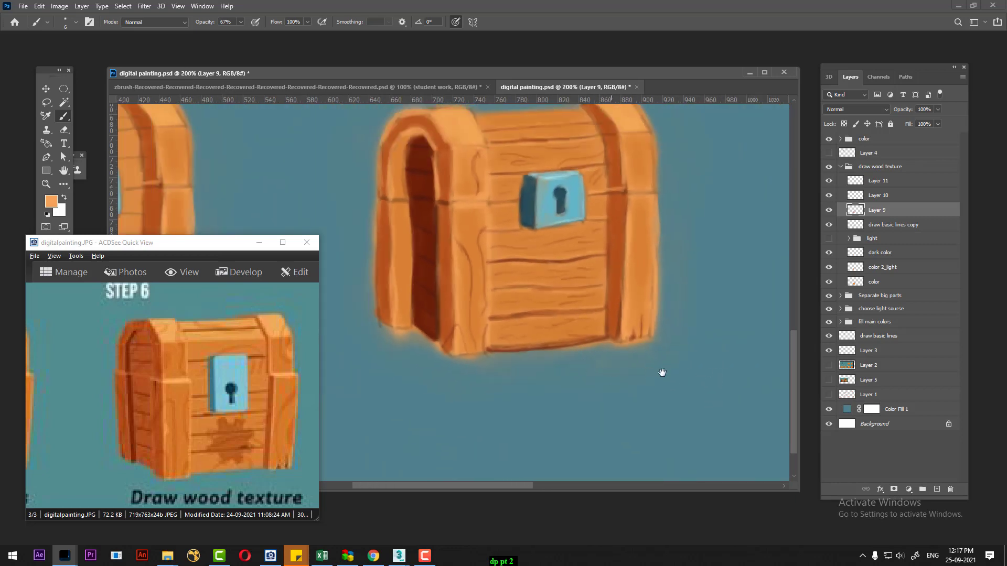
{"action": "mouse_move", "coordinate": [662, 371]}
{"action": "left_mouse_down"}
{"action": "mouse_move", "coordinate": [768, 394]}
{"action": "mouse_move", "coordinate": [724, 394]}
{"action": "left_mouse_up"}
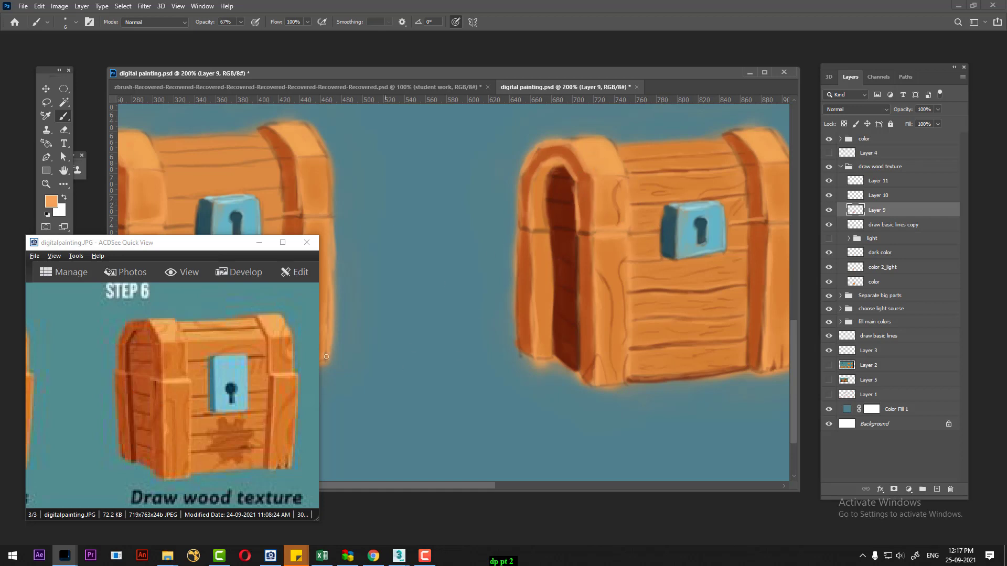
{"action": "left_click_drag", "start_coordinate": [152, 382], "coordinate": [236, 378]}
{"action": "scroll", "coordinate": [227, 377], "scroll_direction": "down", "scroll_amount": 3}
{"action": "scroll", "coordinate": [227, 377], "scroll_direction": "down", "scroll_amount": 2}
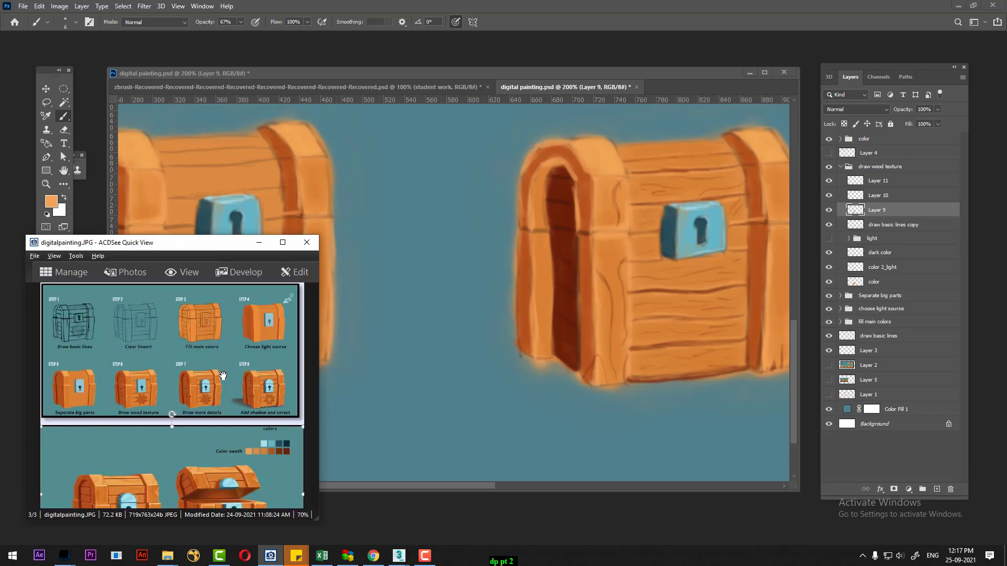
{"action": "scroll", "coordinate": [228, 370], "scroll_direction": "up", "scroll_amount": 1}
{"action": "scroll", "coordinate": [228, 370], "scroll_direction": "up", "scroll_amount": 1}
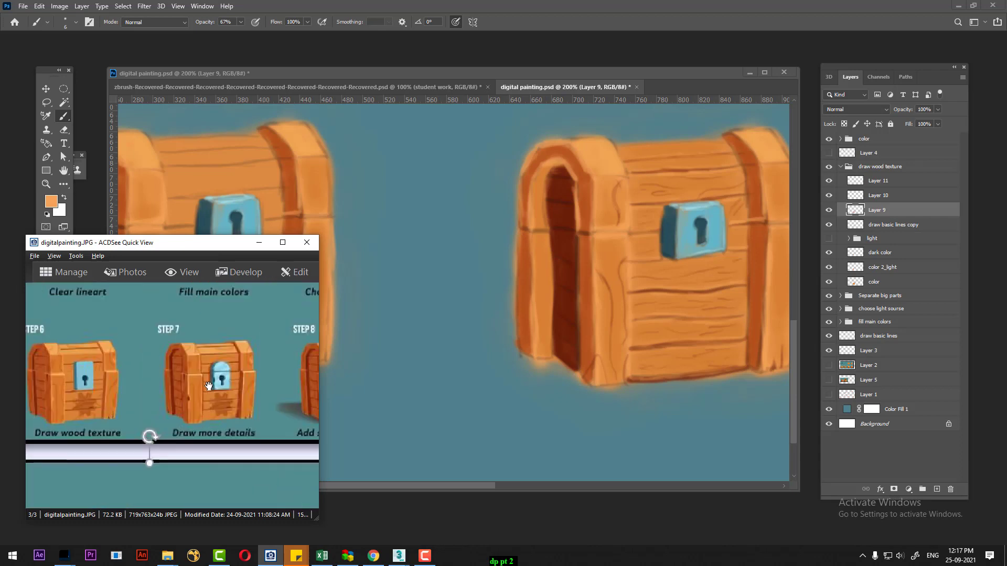
{"action": "scroll", "coordinate": [225, 372], "scroll_direction": "up", "scroll_amount": 1}
{"action": "scroll", "coordinate": [210, 398], "scroll_direction": "up", "scroll_amount": 1}
{"action": "scroll", "coordinate": [210, 399], "scroll_direction": "up", "scroll_amount": 1}
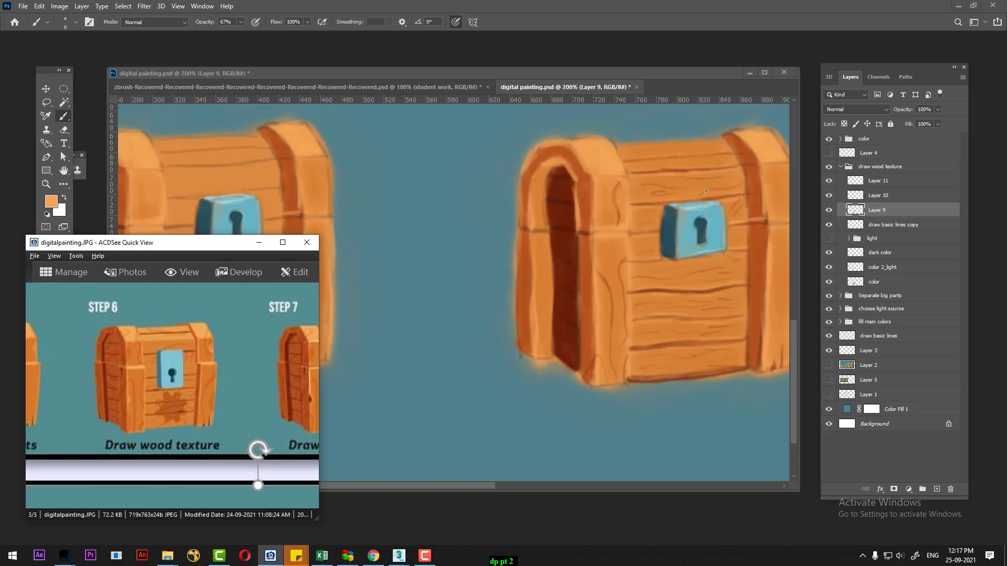
Zoom in on the lid with a smaller brush and highlight the lid's top edge.
{"action": "left_click", "coordinate": [724, 134]}
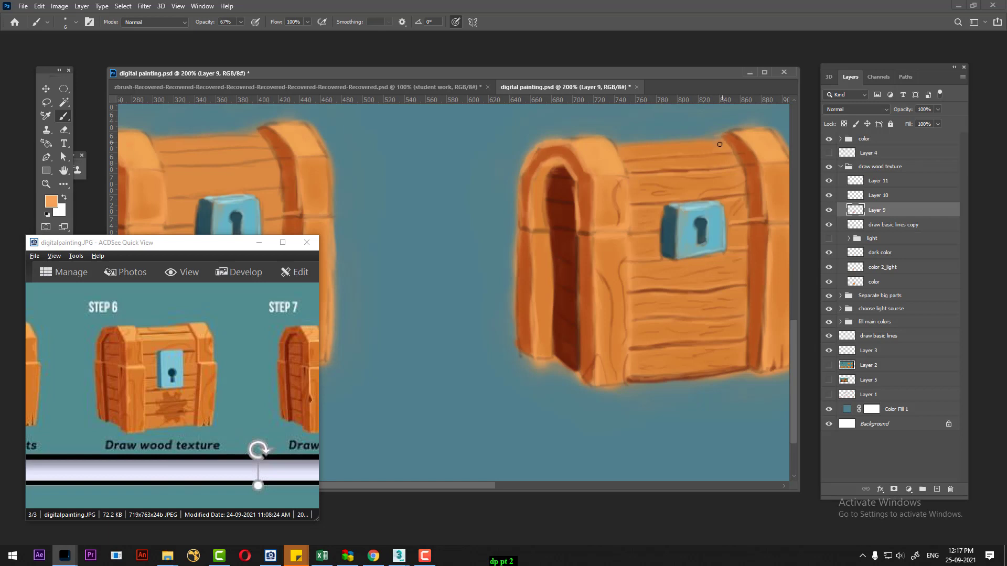
{"action": "key", "text": "ctrl+plus"}
{"action": "key", "text": "ctrl+plus"}
{"action": "left_click_drag", "start_coordinate": [703, 175], "coordinate": [422, 374]}
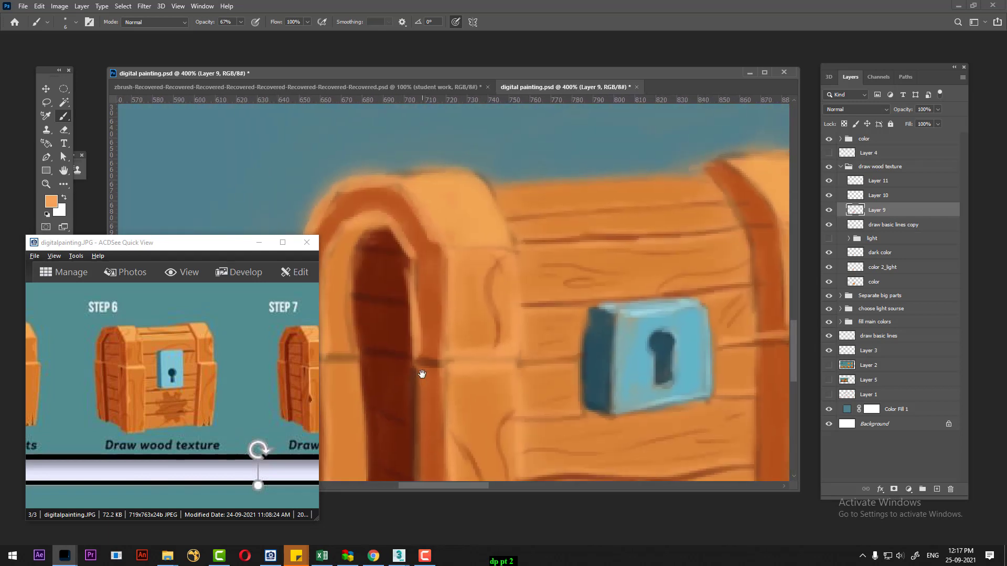
{"action": "key", "text": "bracketleft"}
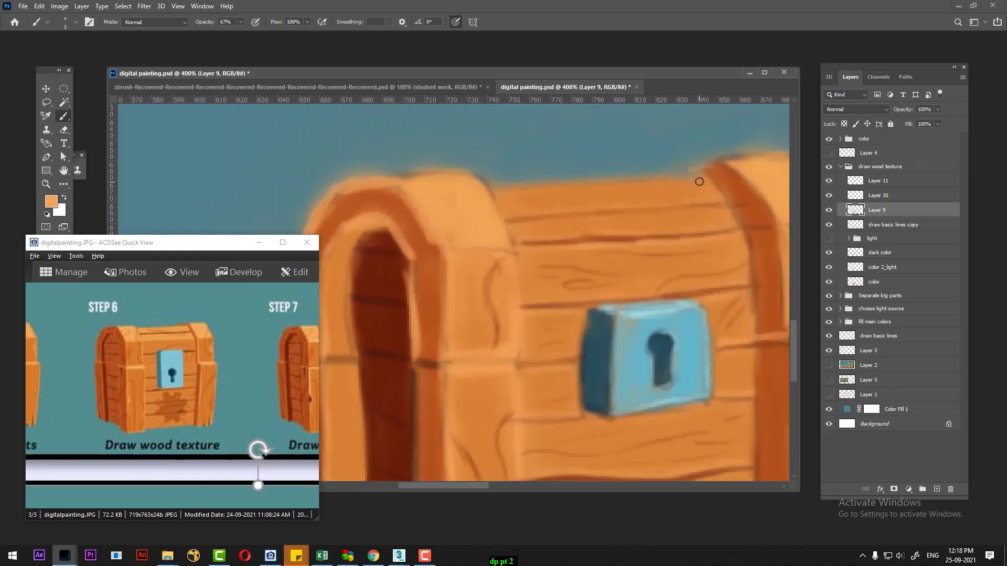
{"action": "key", "text": "bracketleft"}
{"action": "left_click", "coordinate": [493, 191], "text": "shift"}
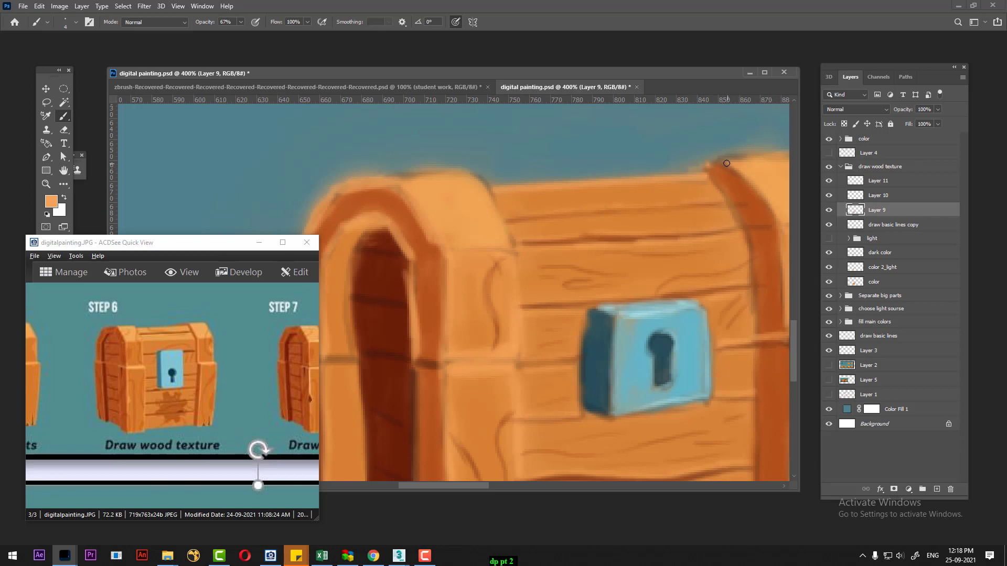
Draw a straight highlight along the strap's edge, redrawing it once.
{"action": "left_click_drag", "start_coordinate": [739, 195], "coordinate": [685, 191]}
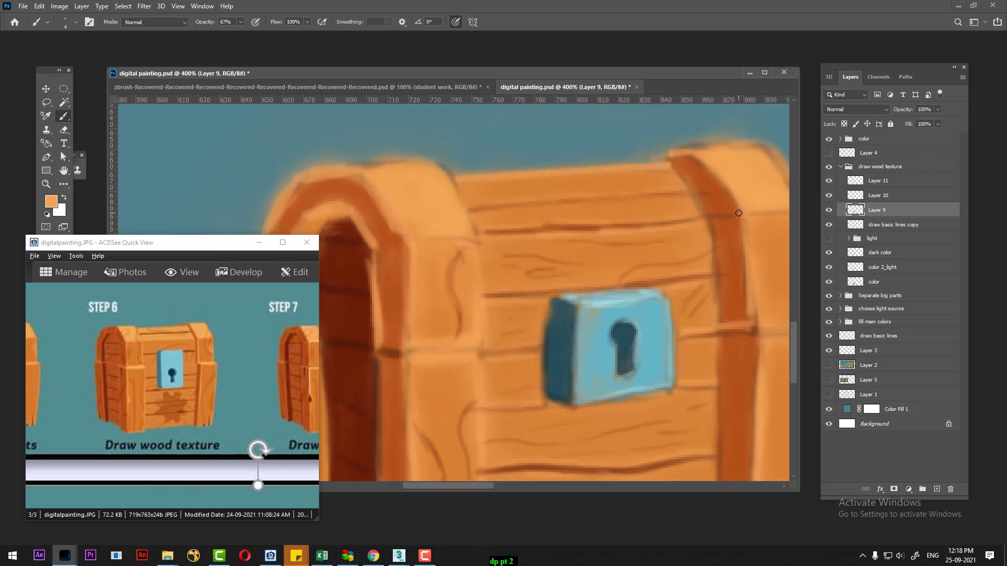
{"action": "left_click", "coordinate": [740, 212], "text": "shift"}
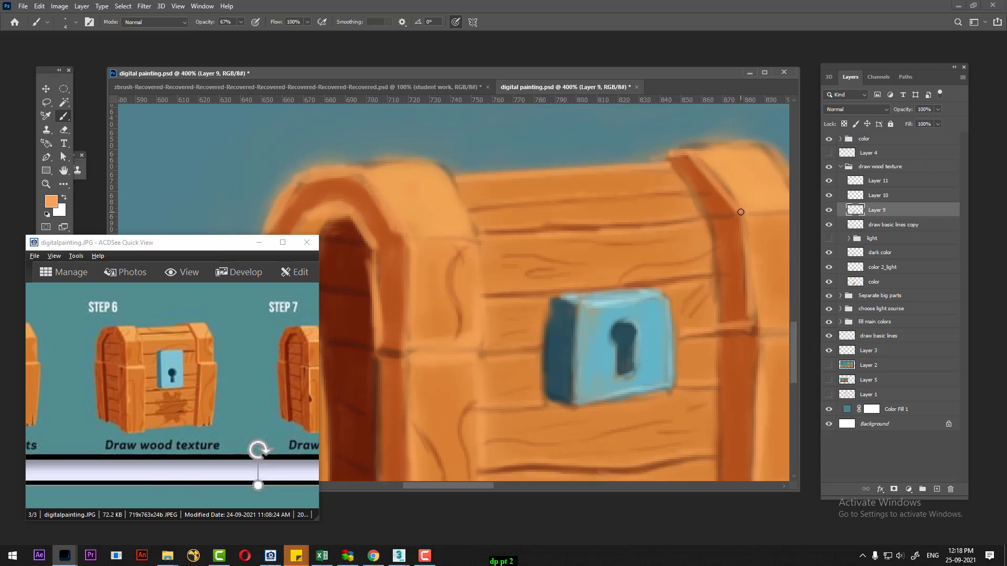
{"action": "key", "text": "ctrl+z"}
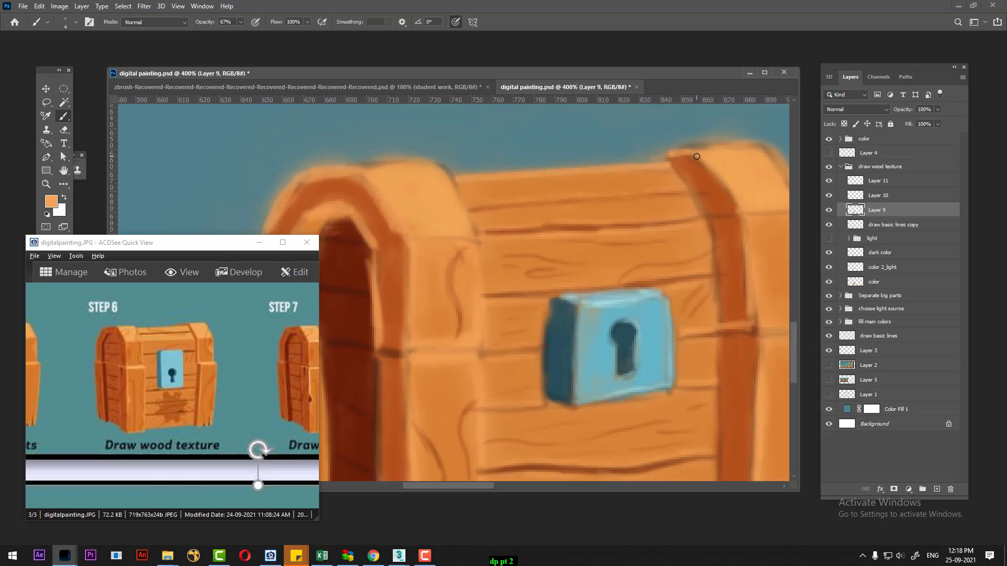
{"action": "left_click", "coordinate": [696, 157], "text": "shift"}
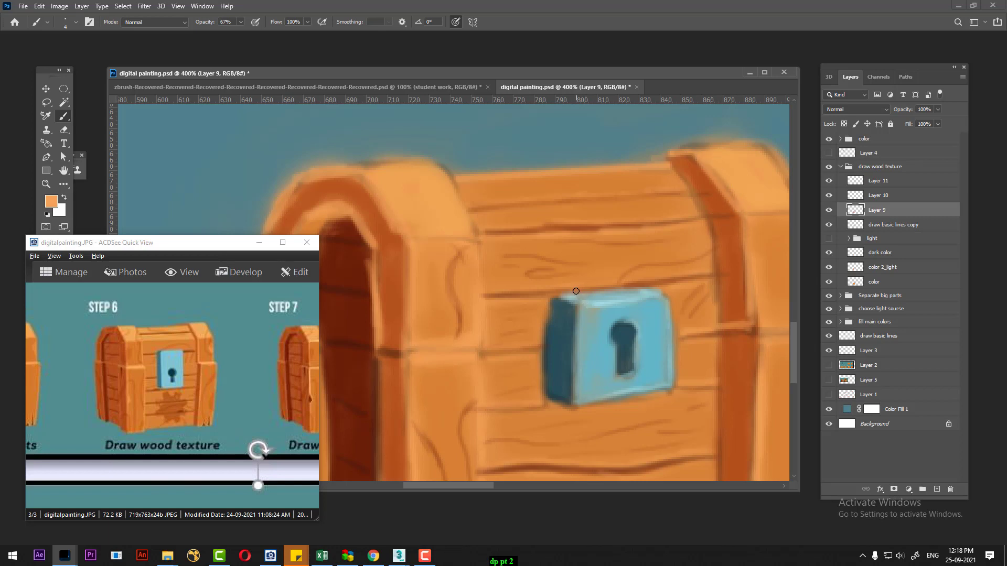
{"action": "key", "text": "alt"}
{"action": "key", "text": "bracketright"}
{"action": "key", "text": "bracketright"}
{"action": "key", "text": "bracketright"}
{"action": "key", "text": "ctrl+minus"}
{"action": "key", "text": "ctrl+minus"}
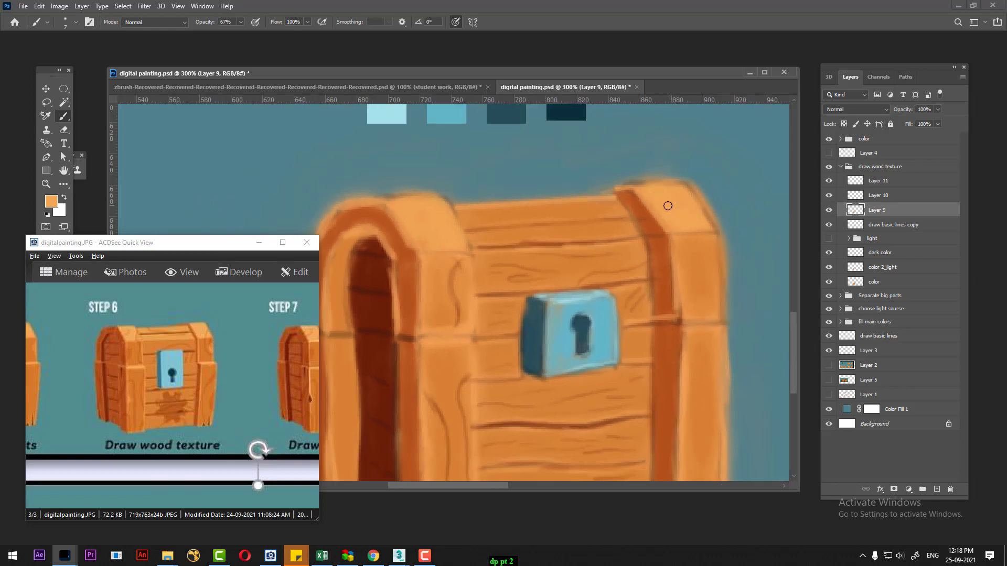
Raise the reference window and hide Layer 11 to compare its strokes.
{"action": "key", "text": "alt+Tab"}
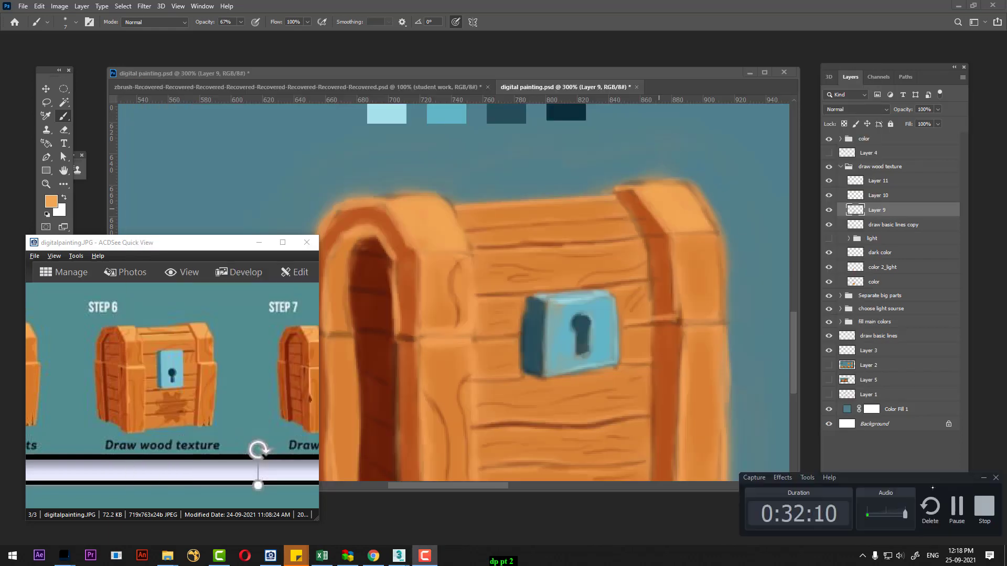
{"action": "left_click_drag", "start_coordinate": [79, 242], "coordinate": [101, 111]}
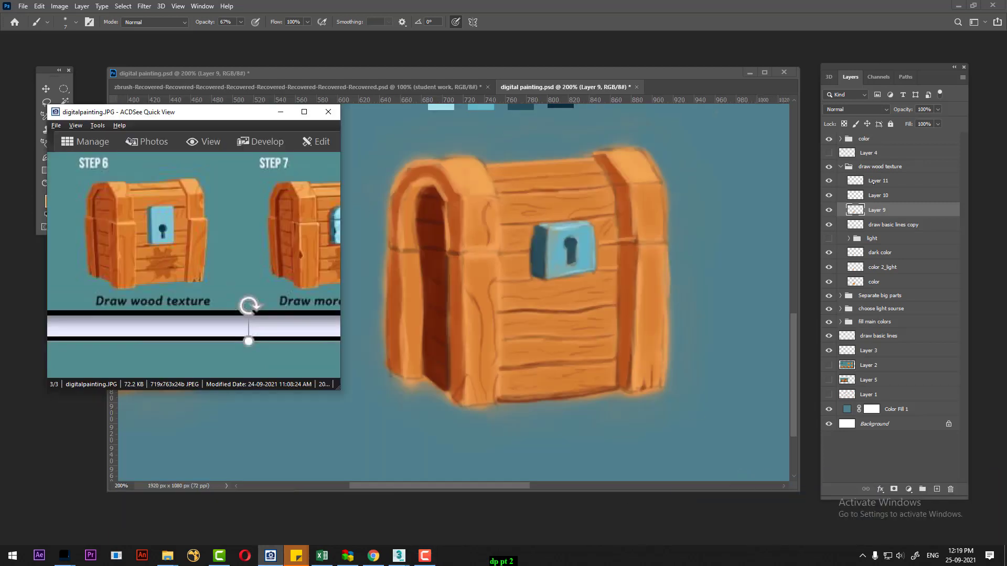
{"action": "left_click", "coordinate": [867, 174]}
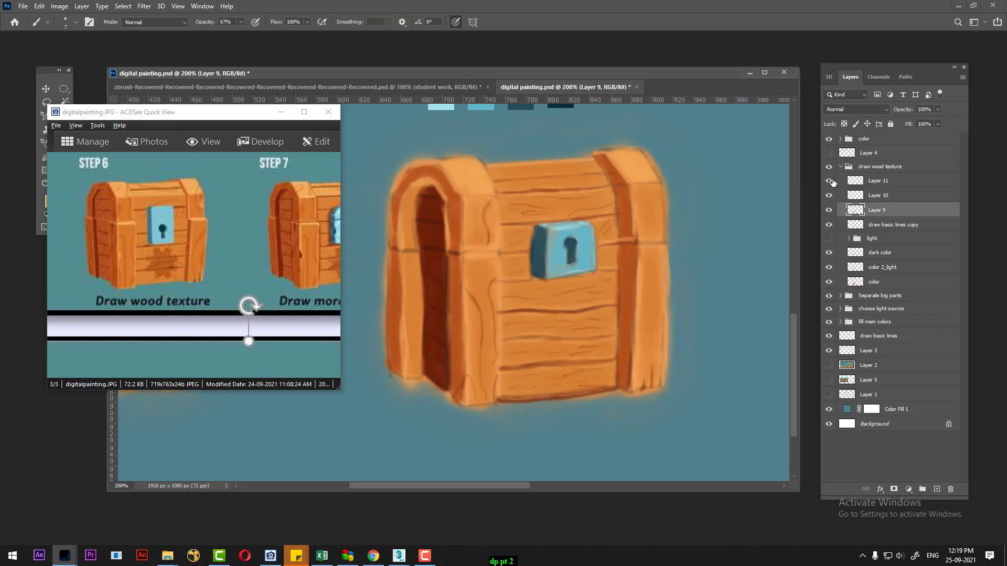
{"action": "left_click", "coordinate": [829, 180]}
Rename Layer 11 'wood details', paint a plank stroke in the opening, and set opacity 100%.
{"action": "double_click", "coordinate": [878, 180]}
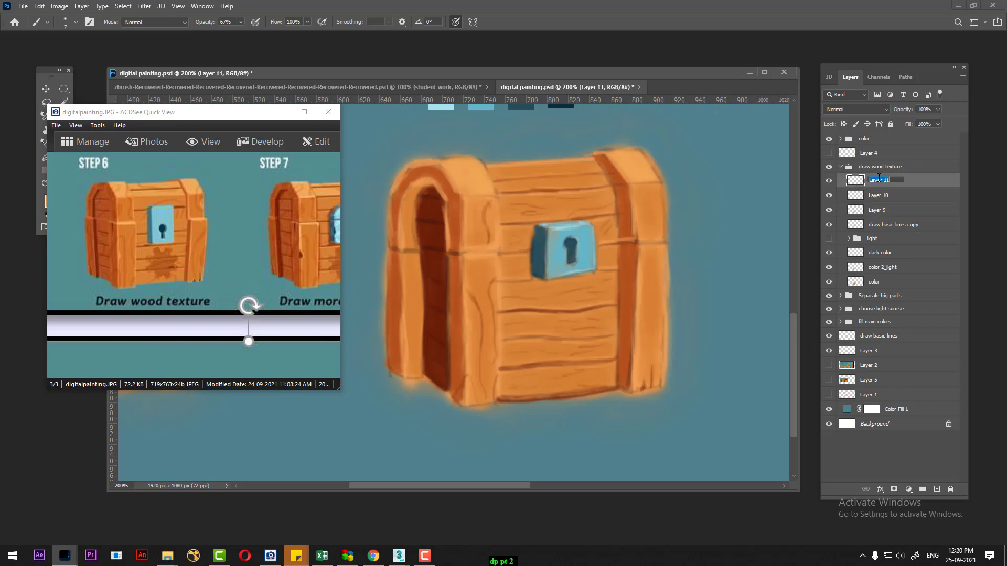
{"action": "type", "text": "wood details"}
{"action": "key", "text": "Return"}
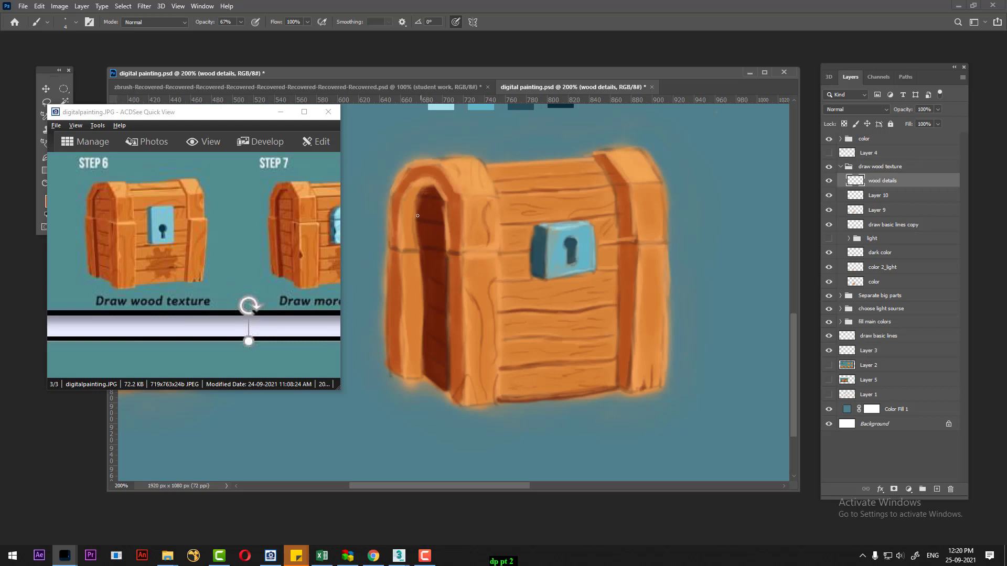
{"action": "left_click_drag", "start_coordinate": [418, 210], "coordinate": [433, 203]}
{"action": "left_click_drag", "start_coordinate": [206, 22], "coordinate": [237, 22]}
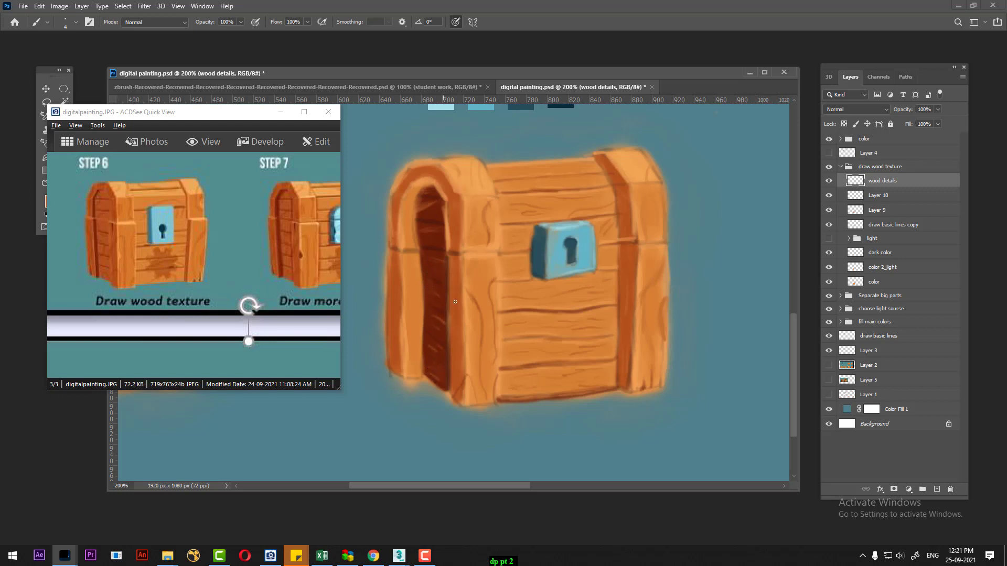
Collapse the draw wood texture group and duplicate the chest to its right.
{"action": "key", "text": "ctrl+minus"}
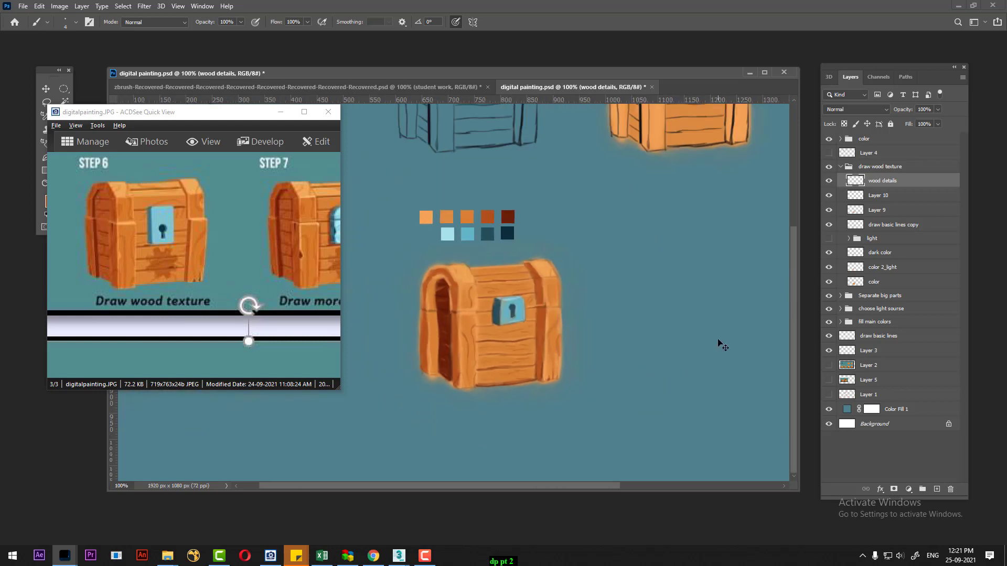
{"action": "left_click", "coordinate": [881, 167]}
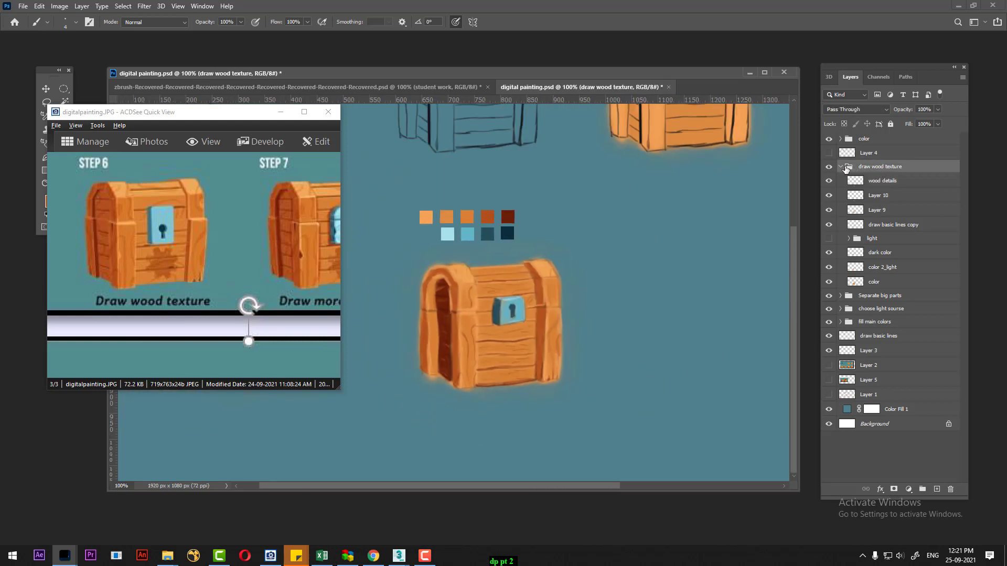
{"action": "left_click", "coordinate": [840, 167]}
{"action": "left_click", "coordinate": [828, 167]}
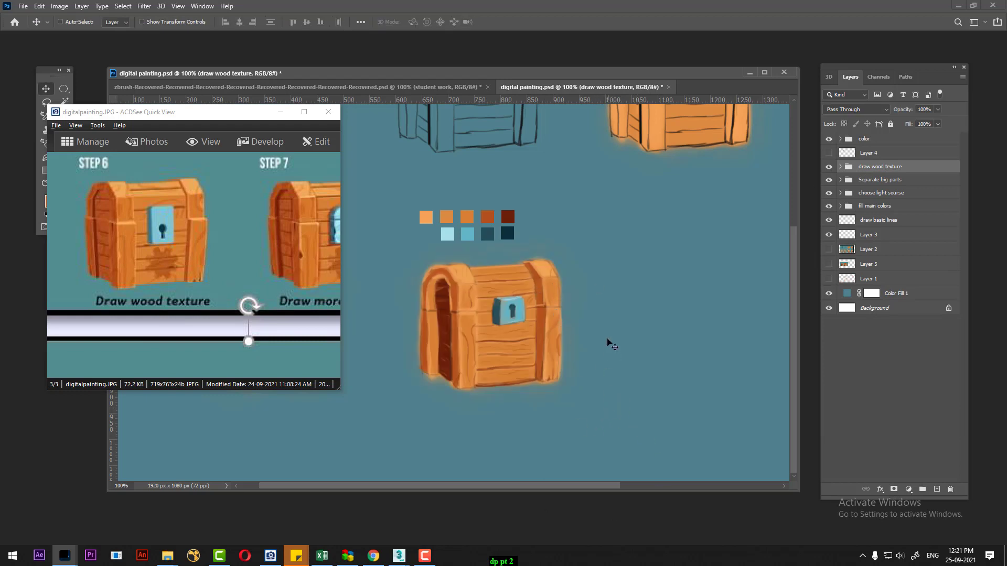
{"action": "key", "text": "ctrl+minus"}
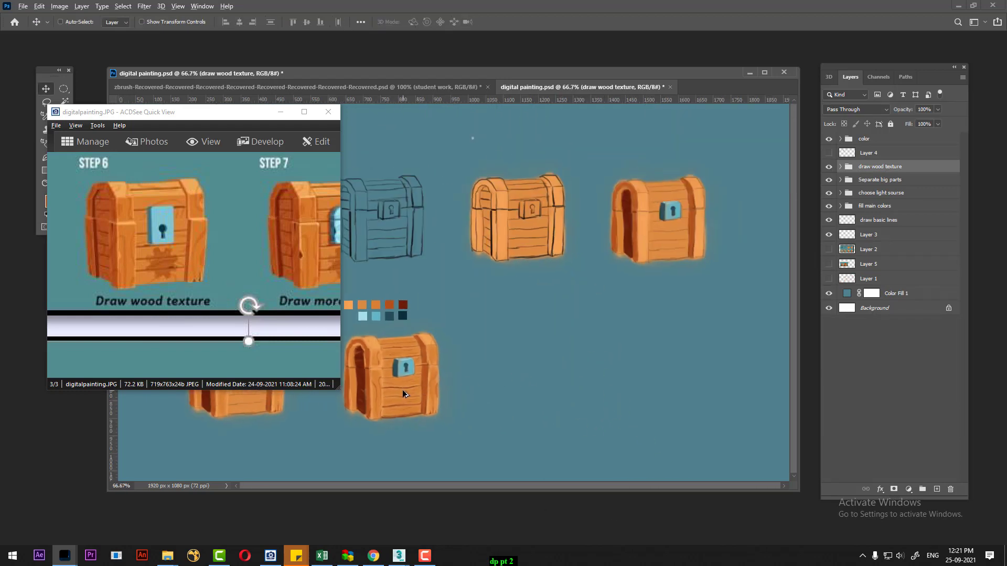
{"action": "left_click_drag", "start_coordinate": [404, 389], "coordinate": [549, 386]}
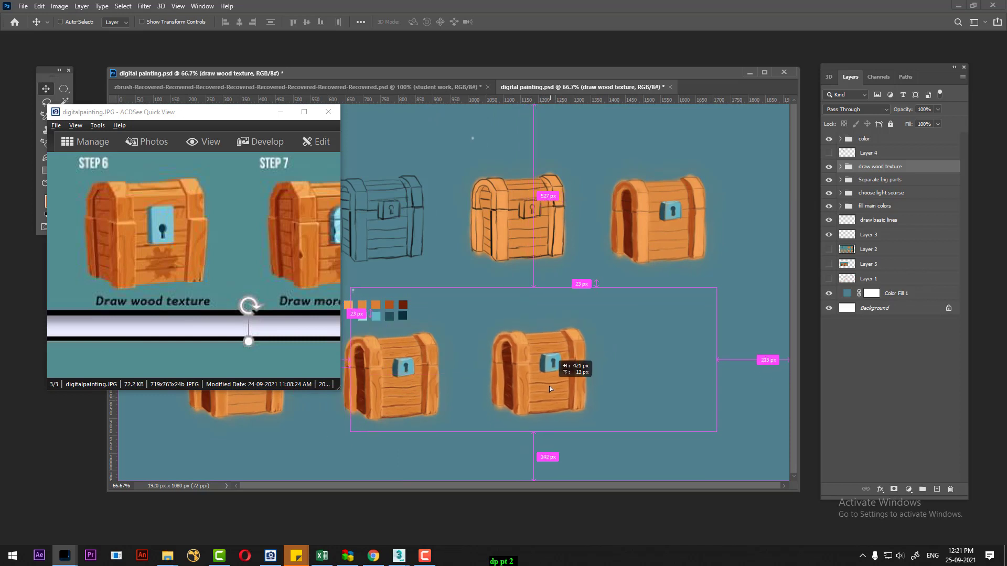
{"action": "left_click_drag", "start_coordinate": [549, 386], "coordinate": [555, 385]}
{"action": "left_click_drag", "start_coordinate": [200, 236], "coordinate": [64, 230]}
{"action": "left_click", "coordinate": [883, 169]}
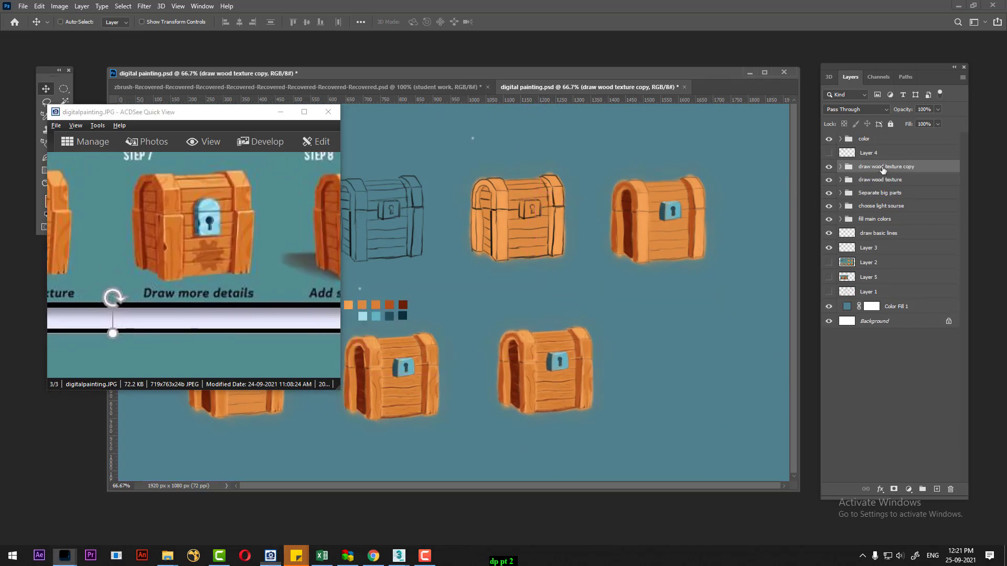
Rename the copied group to 'draw more details'.
{"action": "double_click", "coordinate": [889, 167]}
{"action": "left_click_drag", "start_coordinate": [873, 166], "coordinate": [952, 166]}
{"action": "type", "text": "more details"}
{"action": "key", "text": "Return"}
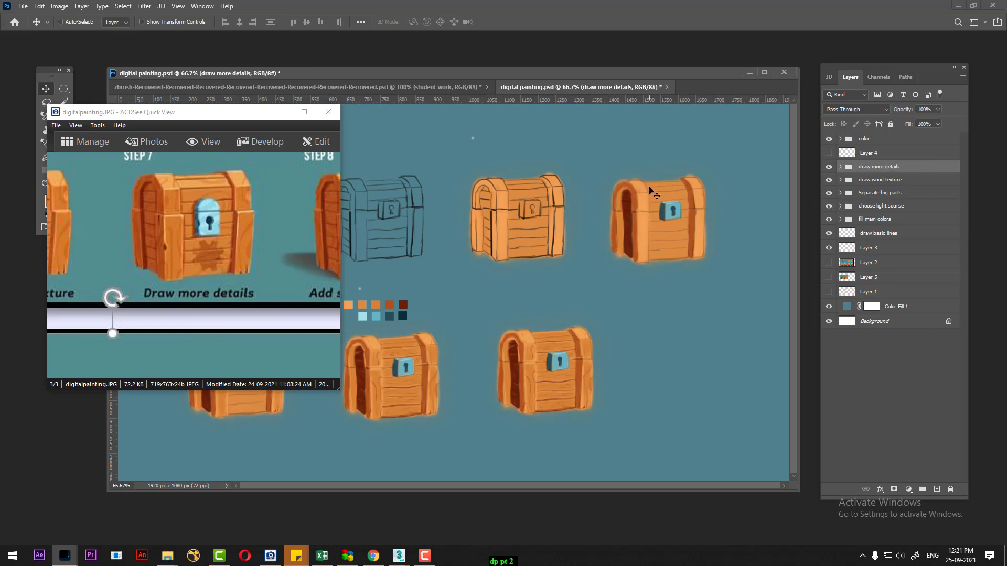
Bring the Step 7 Draw more details reference into view and move it aside.
{"action": "mouse_move", "coordinate": [241, 238]}
{"action": "left_mouse_down"}
{"action": "mouse_move", "coordinate": [174, 240]}
{"action": "mouse_move", "coordinate": [249, 280]}
{"action": "left_mouse_up"}
{"action": "scroll", "coordinate": [176, 241], "scroll_direction": "up", "scroll_amount": 2}
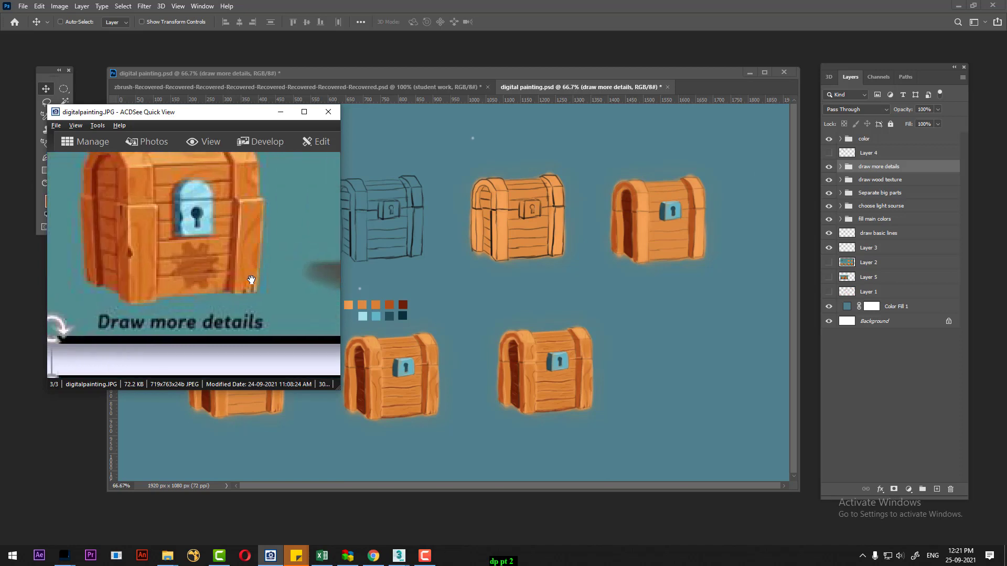
{"action": "scroll", "coordinate": [254, 279], "scroll_direction": "up", "scroll_amount": 1}
{"action": "scroll", "coordinate": [255, 275], "scroll_direction": "down", "scroll_amount": 1}
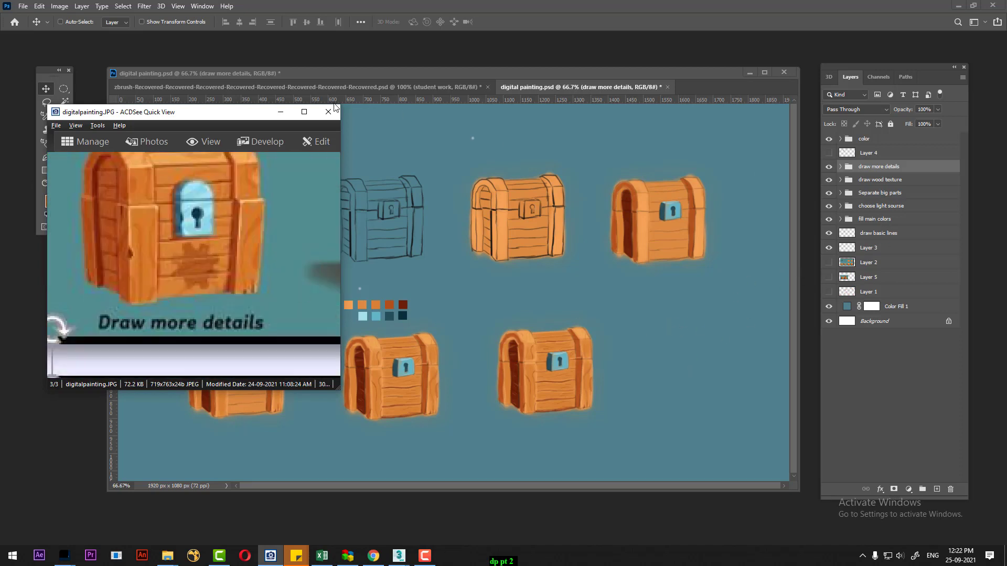
{"action": "left_click_drag", "start_coordinate": [263, 112], "coordinate": [373, 119]}
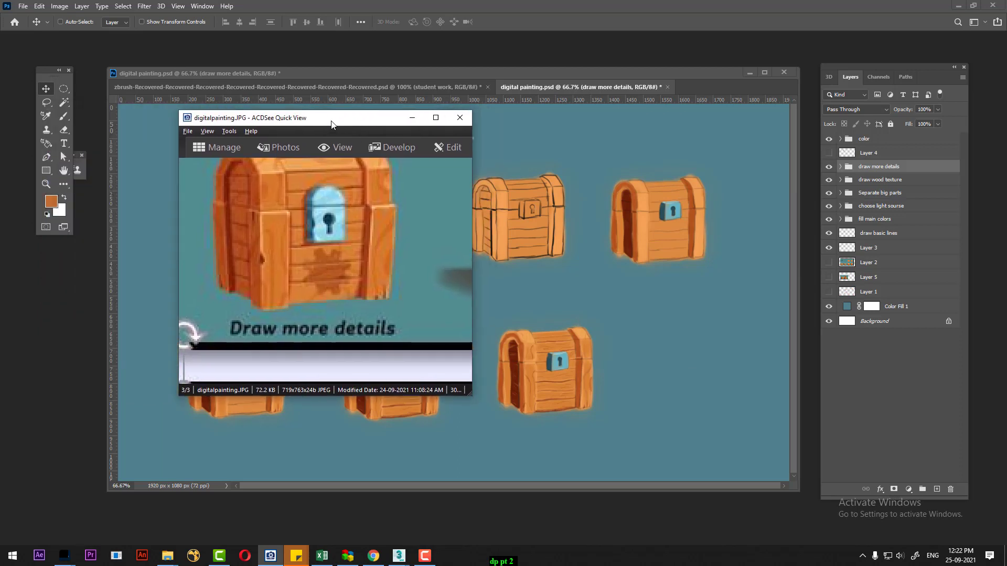
Briefly pick the Dodge tool, then switch to the Custom Shape Tool.
{"action": "left_click", "coordinate": [64, 184]}
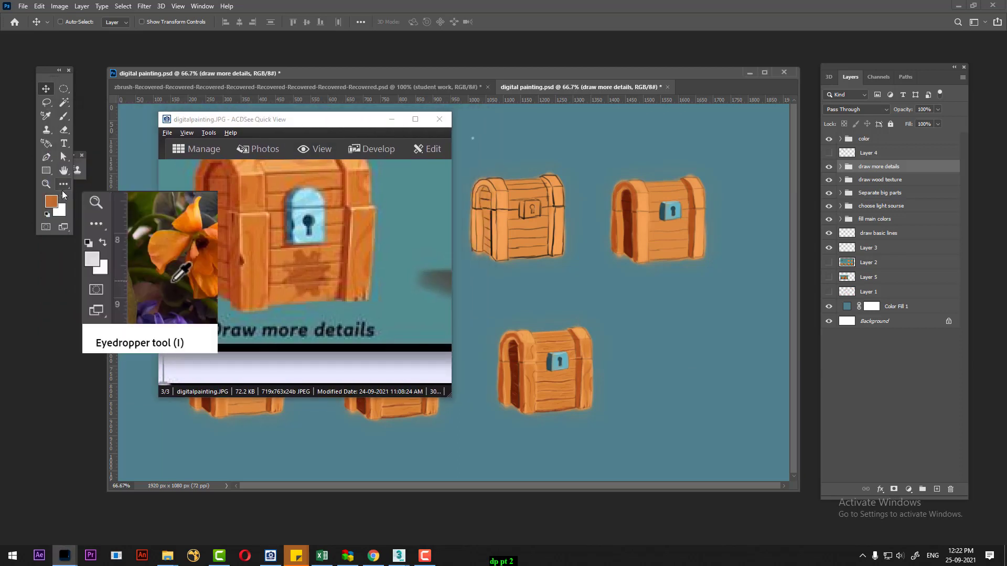
{"action": "left_click", "coordinate": [63, 184]}
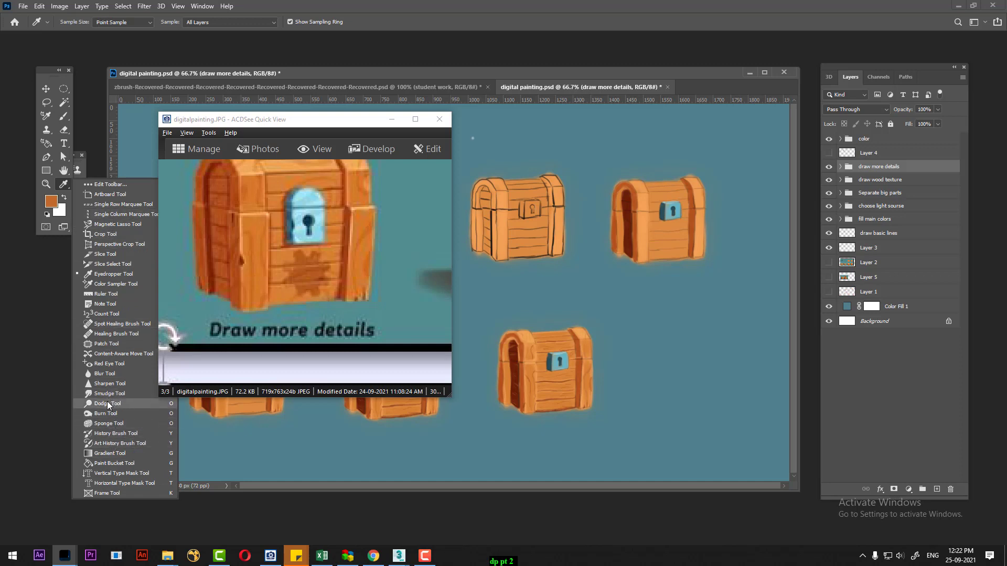
{"action": "left_click", "coordinate": [107, 403]}
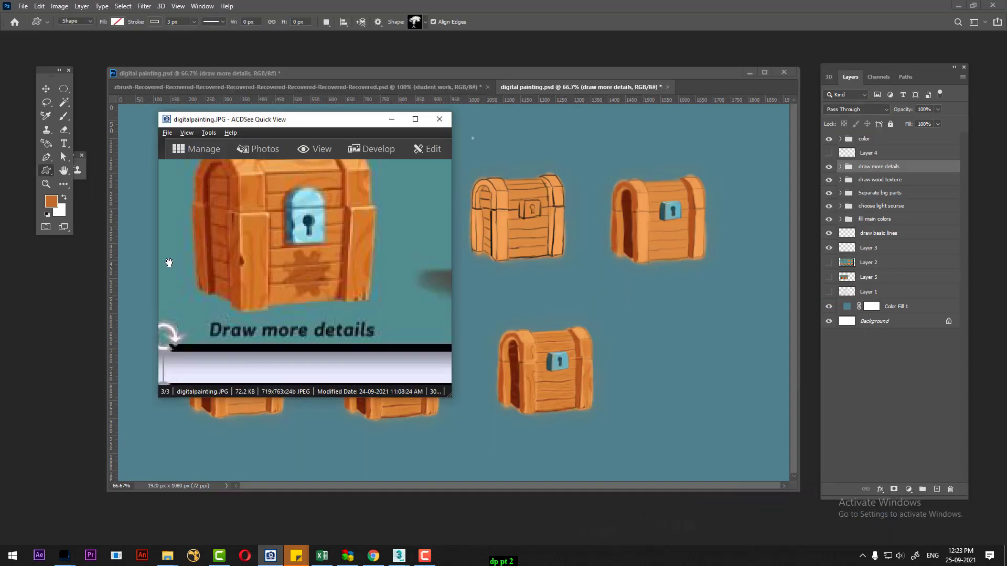
{"action": "left_click", "coordinate": [47, 175]}
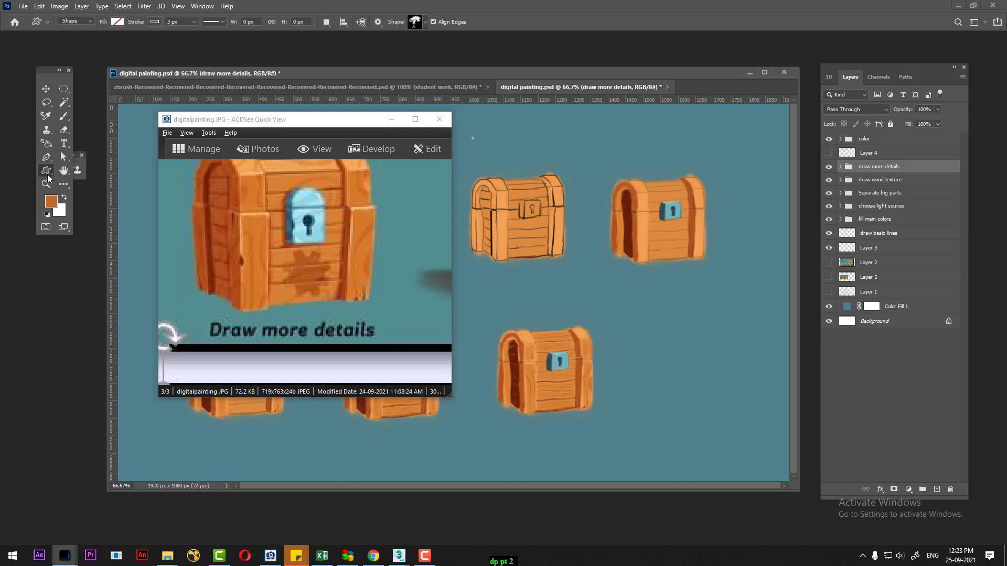
{"action": "right_click", "coordinate": [46, 171]}
{"action": "left_click", "coordinate": [95, 219]}
Choose the sailboats shape from the Boats collection in the Shape picker.
{"action": "left_click", "coordinate": [425, 22]}
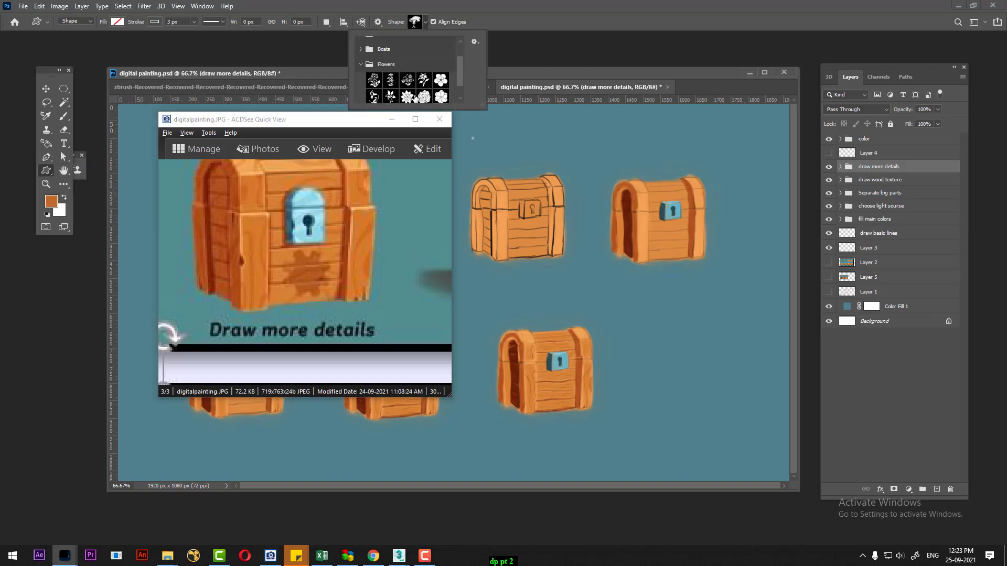
{"action": "left_click", "coordinate": [407, 96]}
{"action": "scroll", "coordinate": [409, 97], "scroll_direction": "down", "scroll_amount": 1}
{"action": "scroll", "coordinate": [407, 88], "scroll_direction": "up", "scroll_amount": 2}
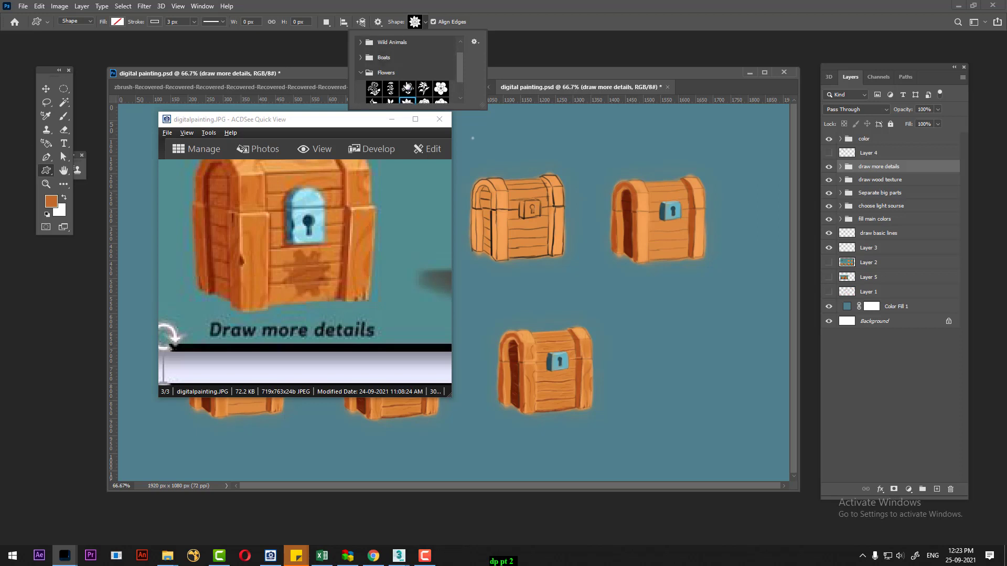
{"action": "left_click", "coordinate": [361, 57]}
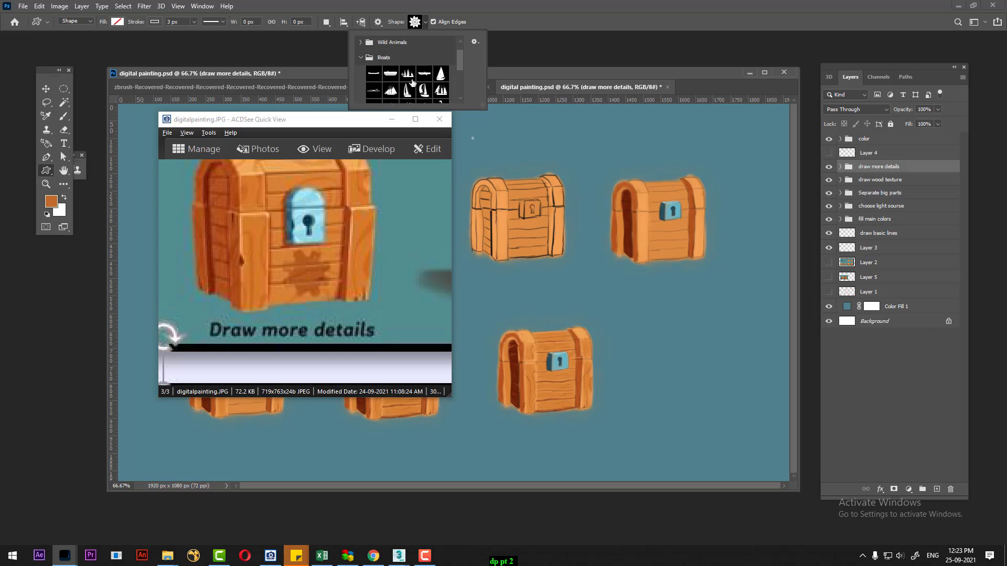
{"action": "scroll", "coordinate": [414, 86], "scroll_direction": "down", "scroll_amount": 1}
{"action": "scroll", "coordinate": [415, 87], "scroll_direction": "down", "scroll_amount": 1}
{"action": "scroll", "coordinate": [415, 87], "scroll_direction": "down", "scroll_amount": 1}
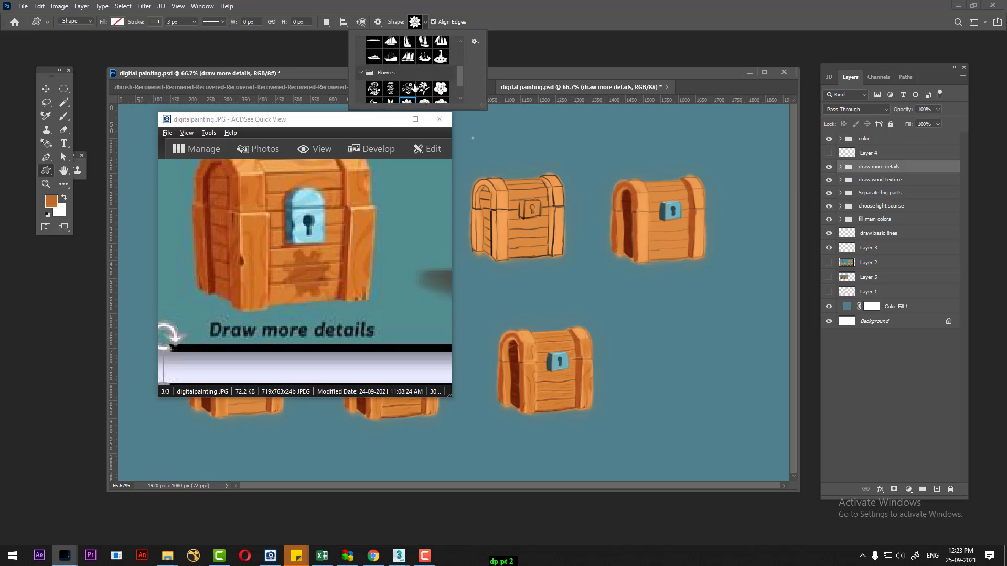
{"action": "scroll", "coordinate": [416, 88], "scroll_direction": "down", "scroll_amount": 1}
{"action": "scroll", "coordinate": [419, 83], "scroll_direction": "up", "scroll_amount": 2}
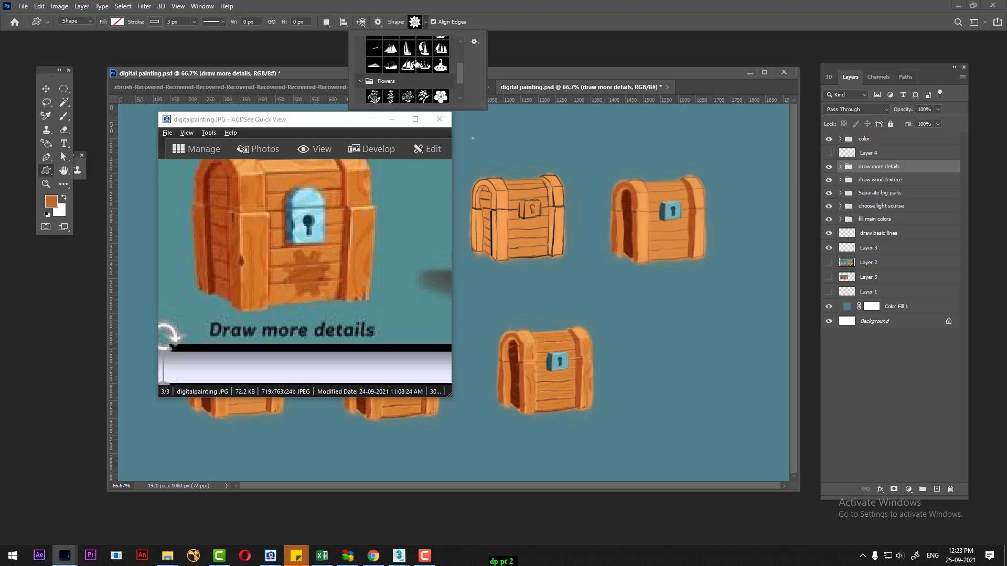
{"action": "scroll", "coordinate": [409, 70], "scroll_direction": "up", "scroll_amount": 3}
{"action": "scroll", "coordinate": [409, 70], "scroll_direction": "up", "scroll_amount": 1}
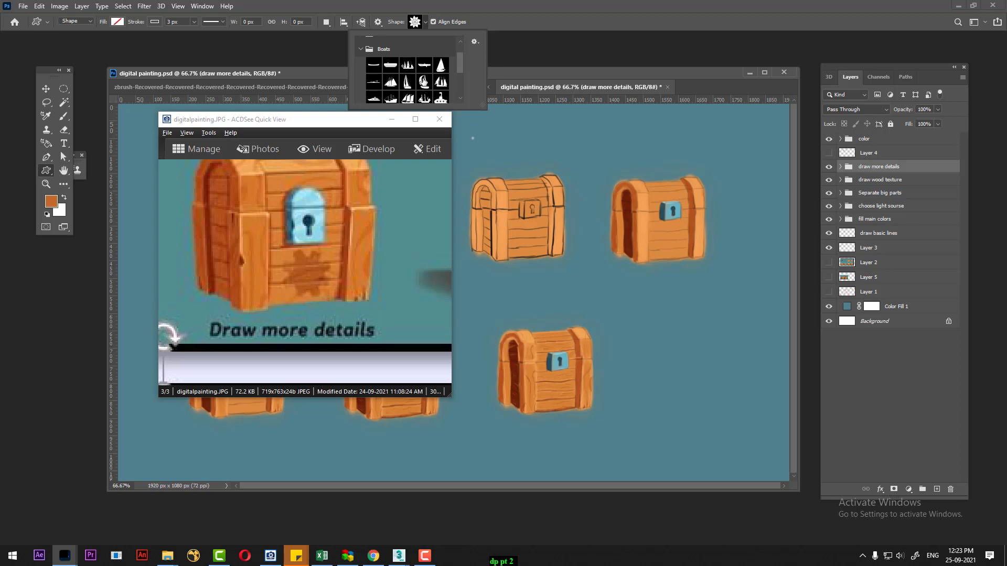
{"action": "scroll", "coordinate": [422, 82], "scroll_direction": "down", "scroll_amount": 1}
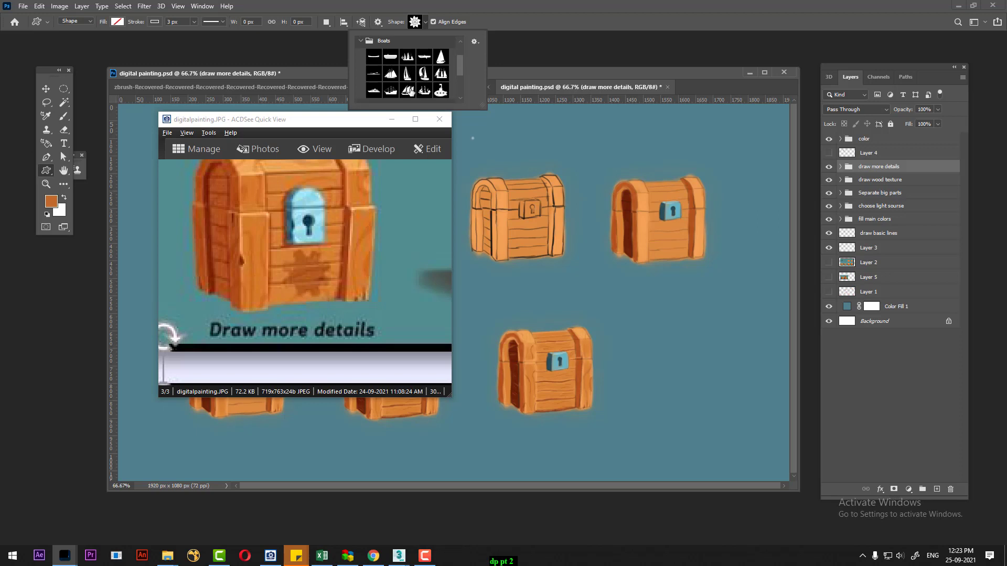
{"action": "double_click", "coordinate": [407, 90]}
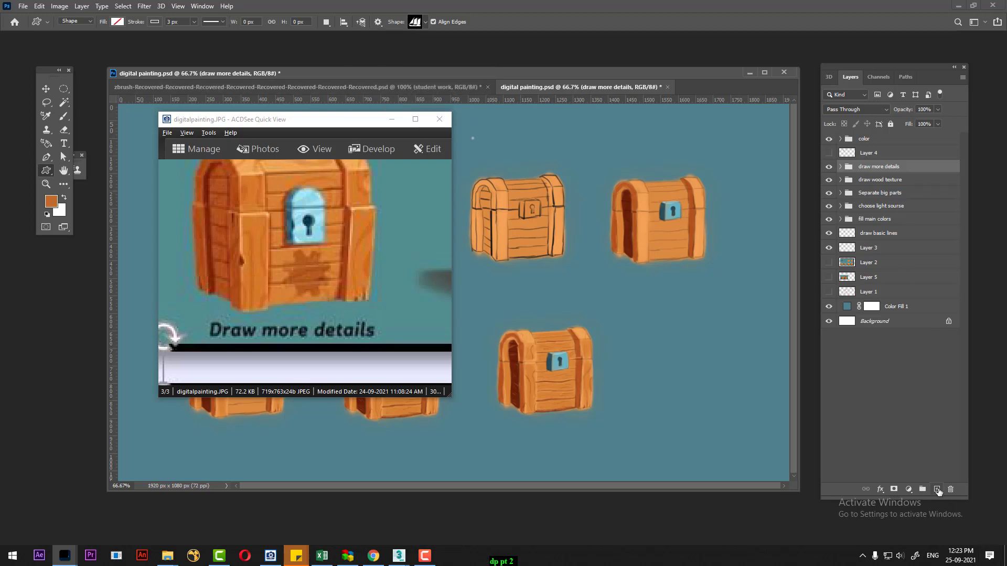
Add a layer in 'draw more details' and trial-draw the ship shape, undoing it.
{"action": "left_click", "coordinate": [841, 166]}
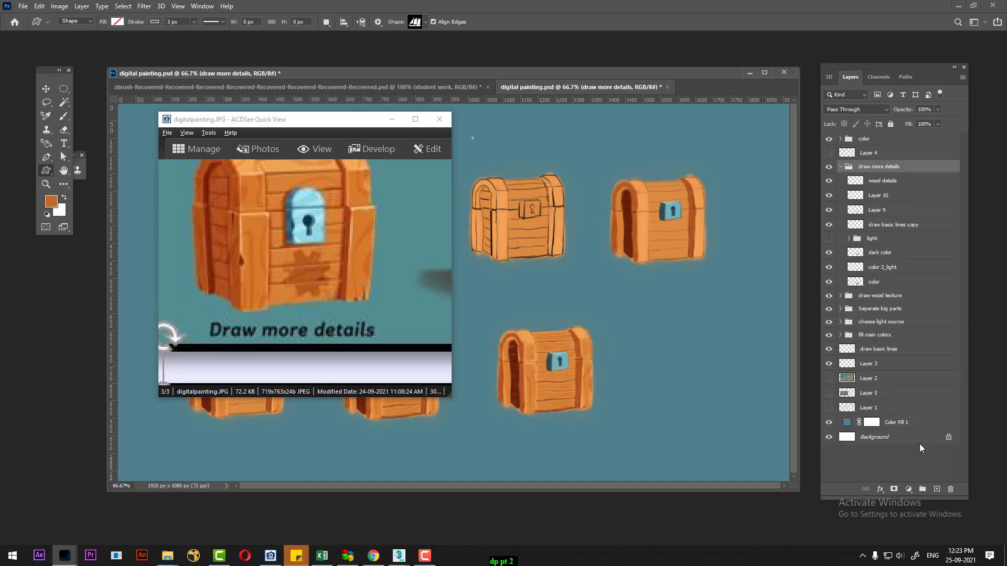
{"action": "left_click", "coordinate": [937, 489]}
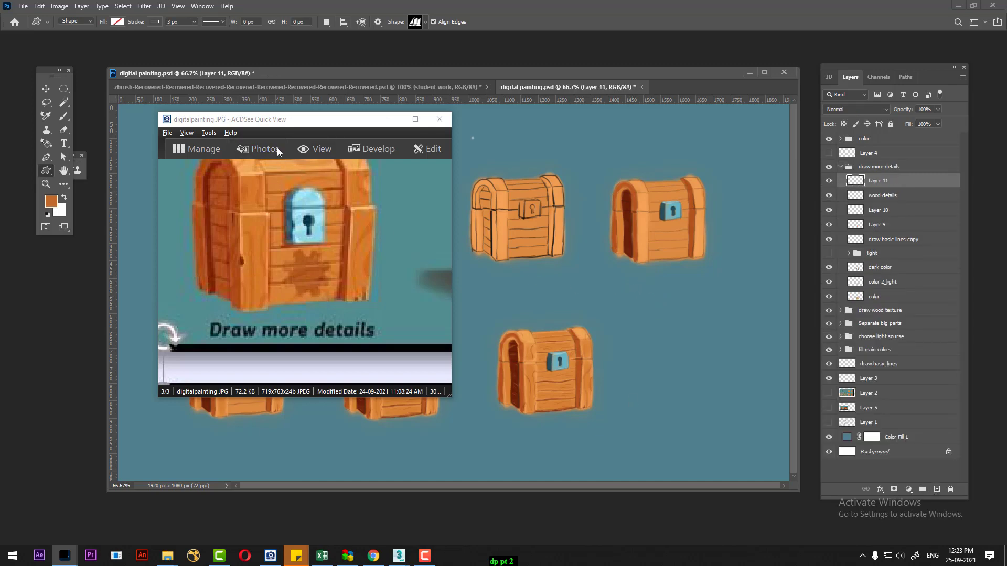
{"action": "left_click_drag", "start_coordinate": [311, 124], "coordinate": [784, 134]}
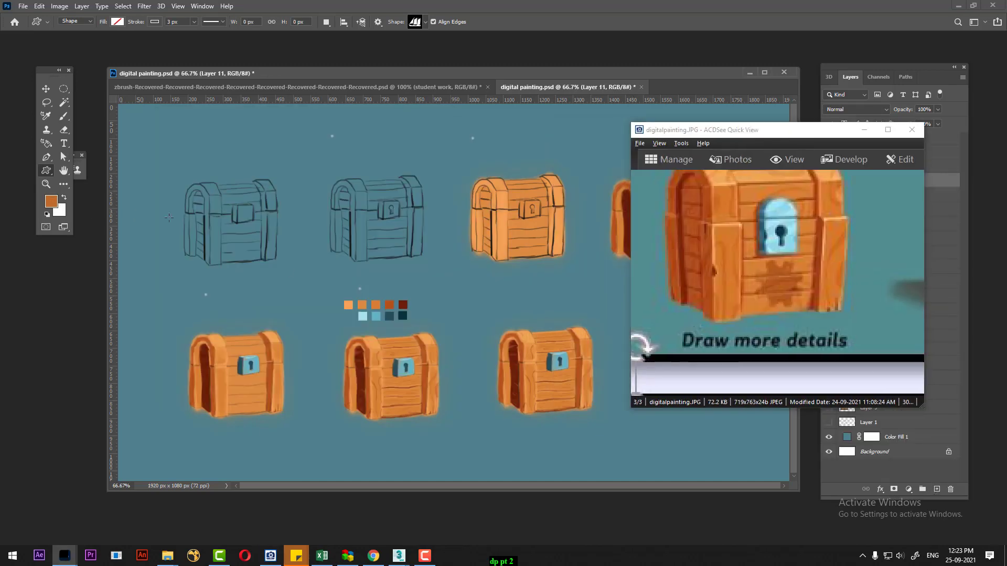
{"action": "left_click", "coordinate": [407, 305]}
{"action": "left_click", "coordinate": [545, 217]}
{"action": "left_click_drag", "start_coordinate": [455, 291], "coordinate": [511, 346]}
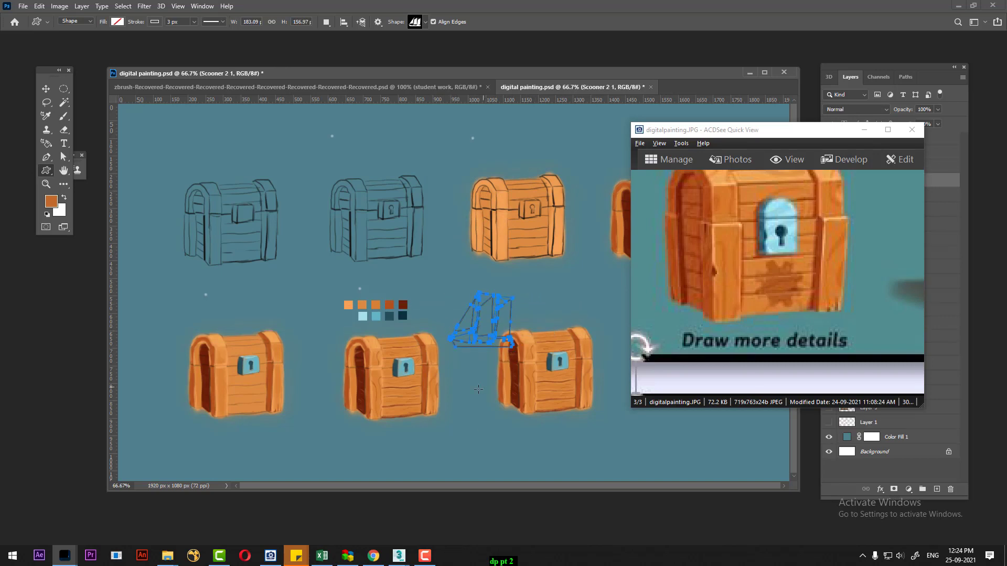
{"action": "left_click_drag", "start_coordinate": [390, 388], "coordinate": [419, 407]}
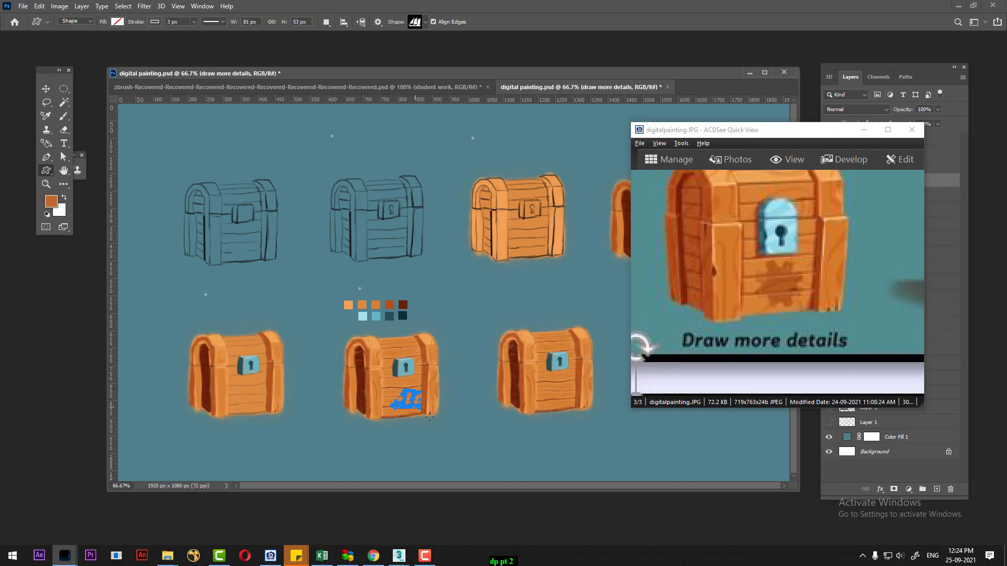
{"action": "key", "text": "ctrl+z"}
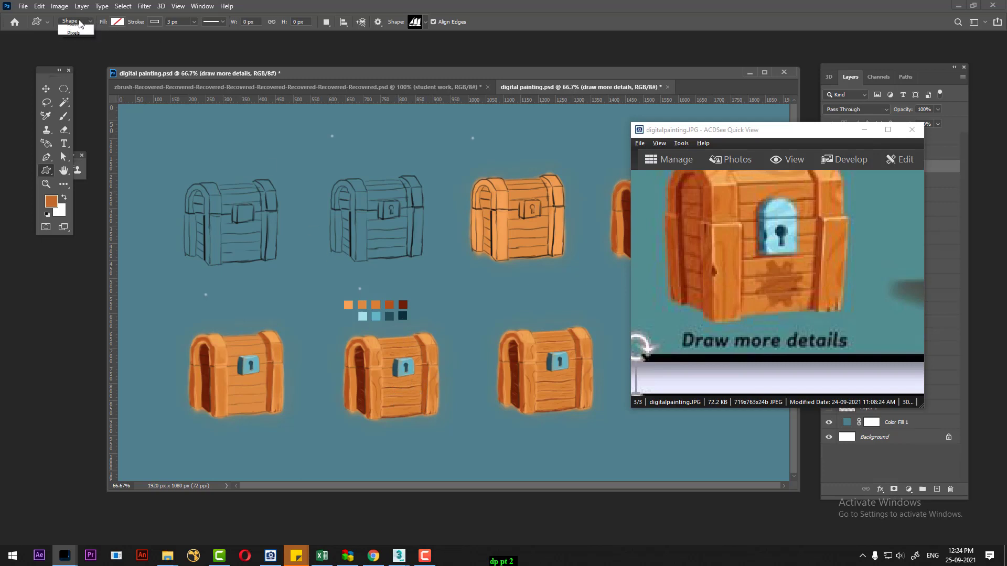
Draw the ship as a Path on the lower middle chest and make it a selection.
{"action": "left_click", "coordinate": [76, 21]}
{"action": "left_click", "coordinate": [77, 47]}
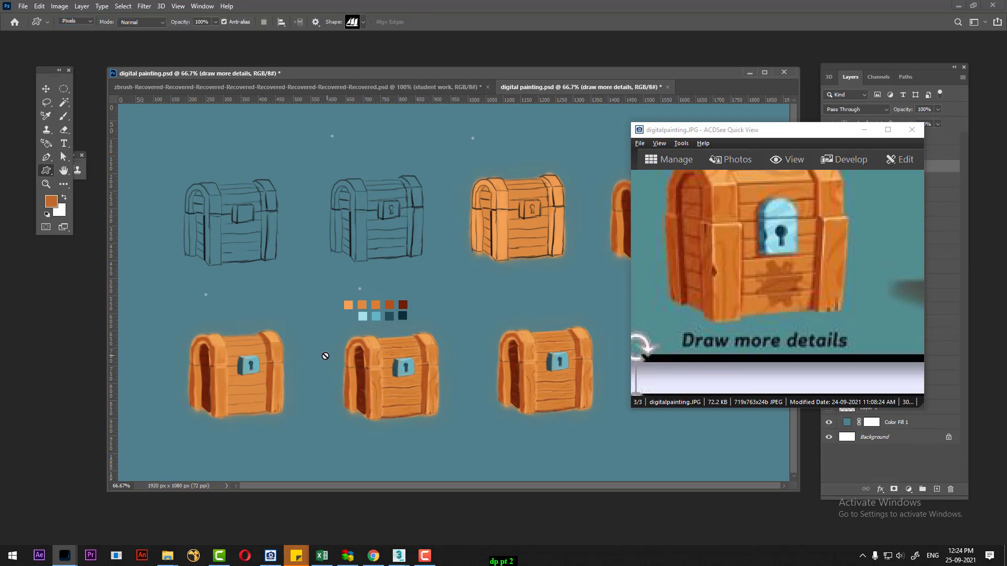
{"action": "left_click", "coordinate": [396, 404]}
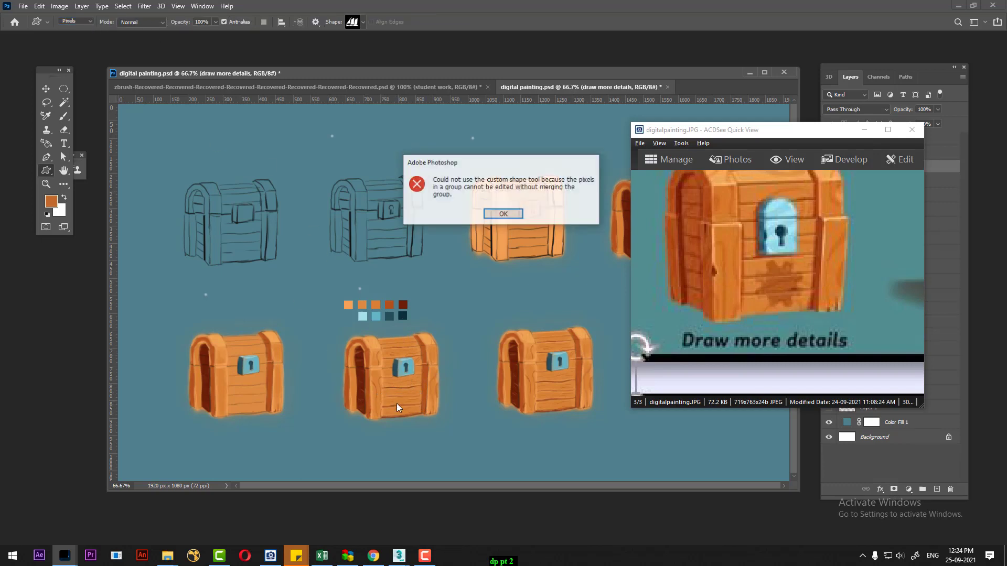
{"action": "left_click", "coordinate": [503, 214]}
{"action": "left_click", "coordinate": [78, 21]}
{"action": "left_click", "coordinate": [72, 38]}
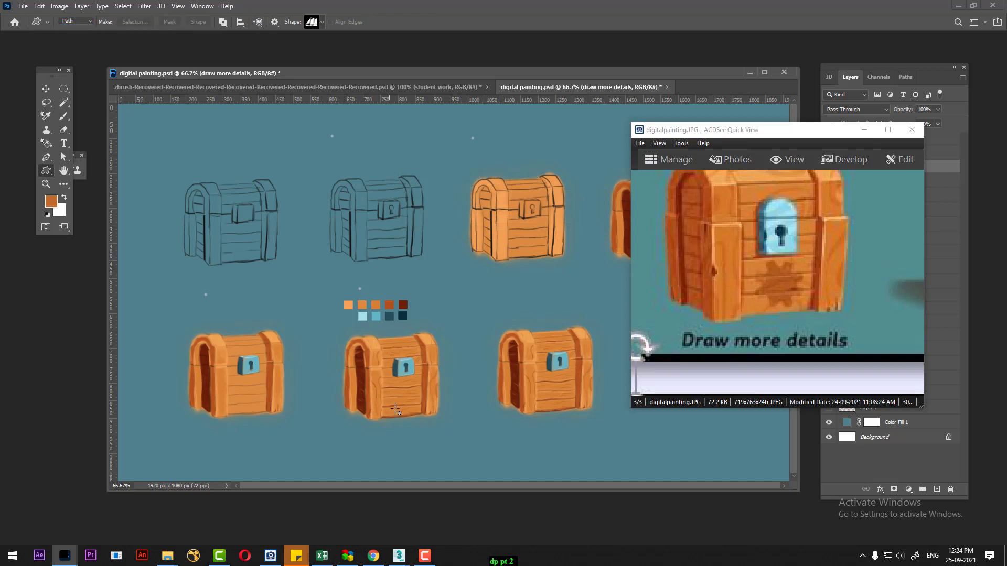
{"action": "left_click_drag", "start_coordinate": [392, 380], "coordinate": [423, 407]}
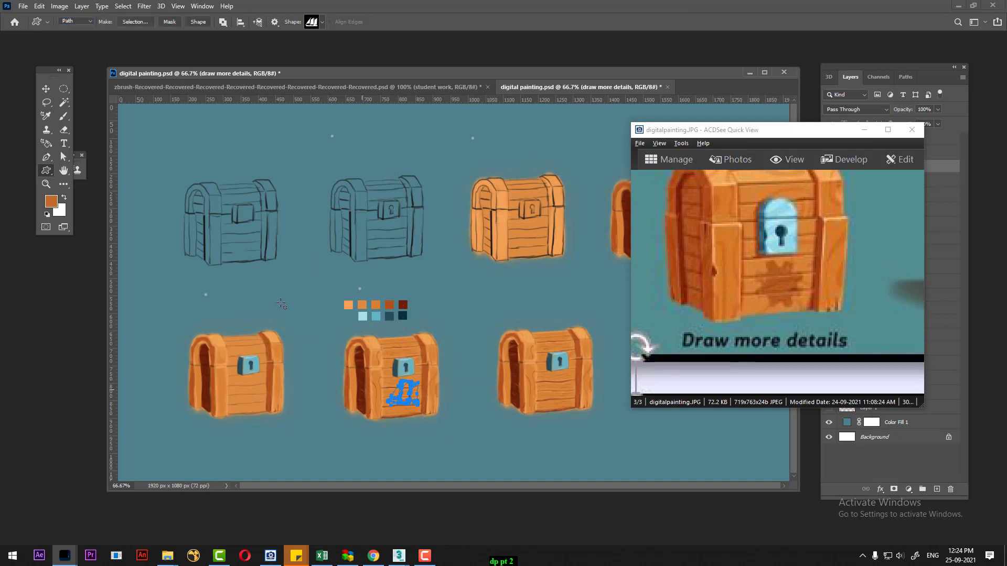
{"action": "left_click", "coordinate": [135, 21]}
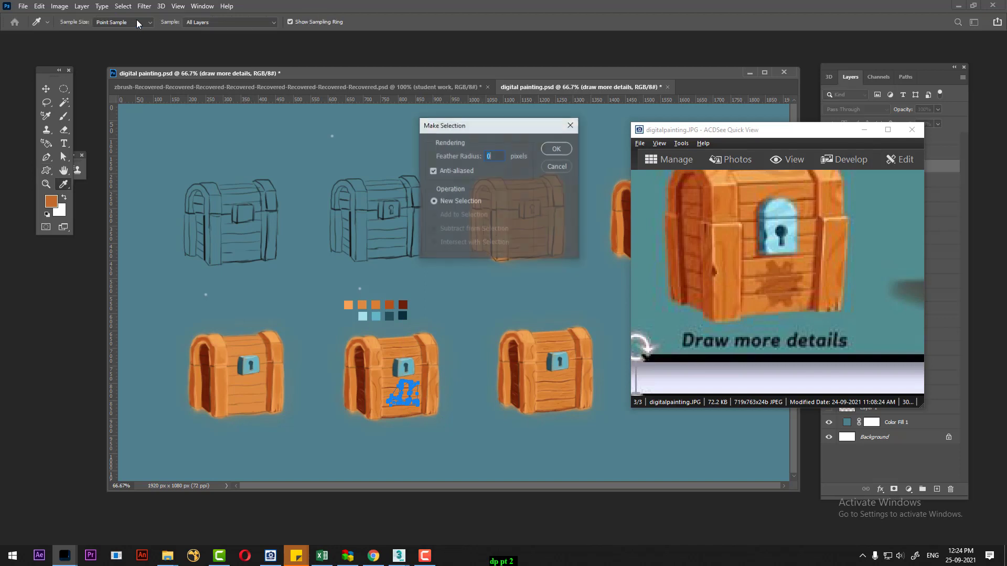
{"action": "left_click", "coordinate": [554, 152]}
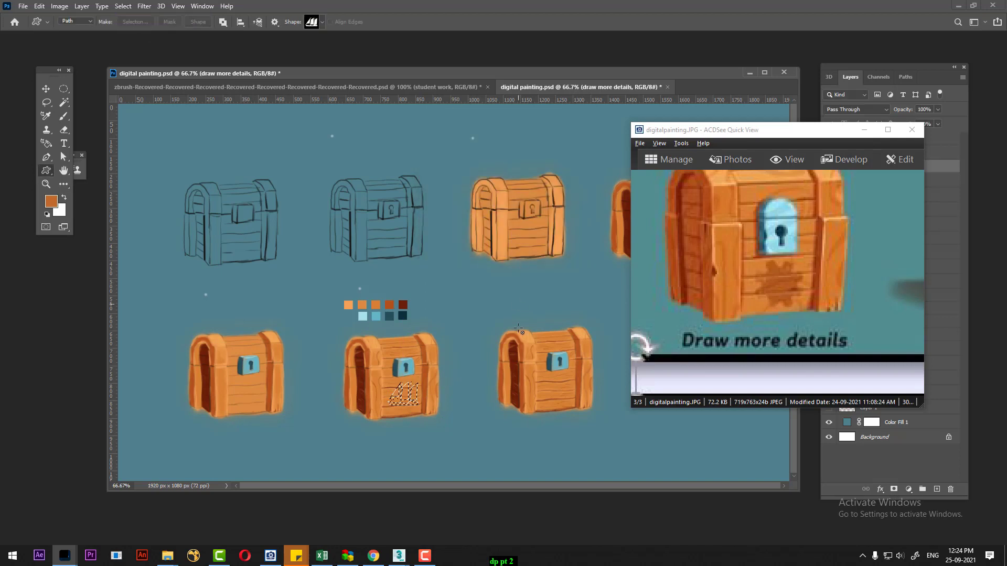
Close the ACDSee viewer and add a new layer above 'wood details'.
{"action": "left_click", "coordinate": [863, 129]}
{"action": "left_click", "coordinate": [879, 183]}
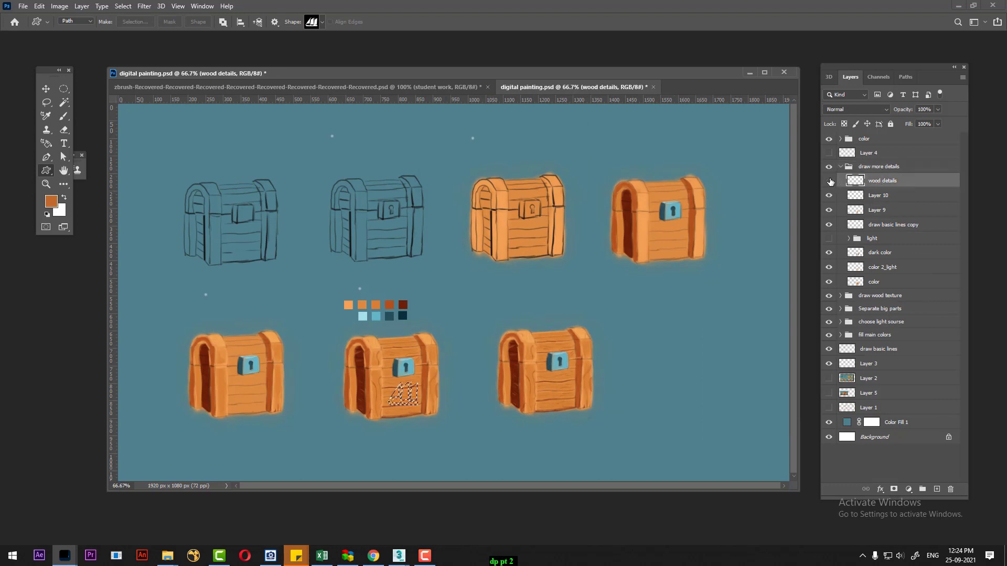
{"action": "left_click", "coordinate": [936, 490]}
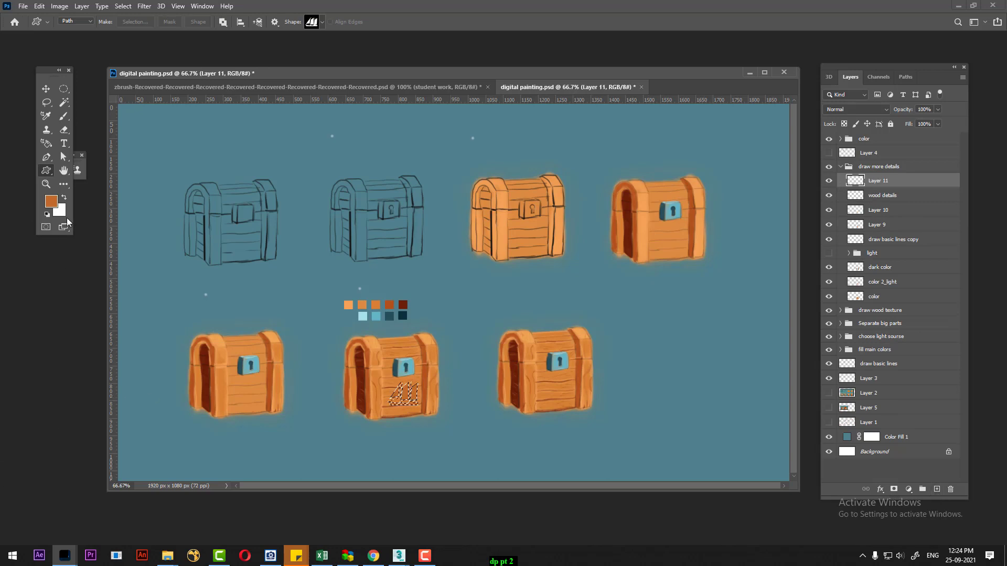
Set the foreground colour to the palette's darkest red.
{"action": "left_click", "coordinate": [51, 201]}
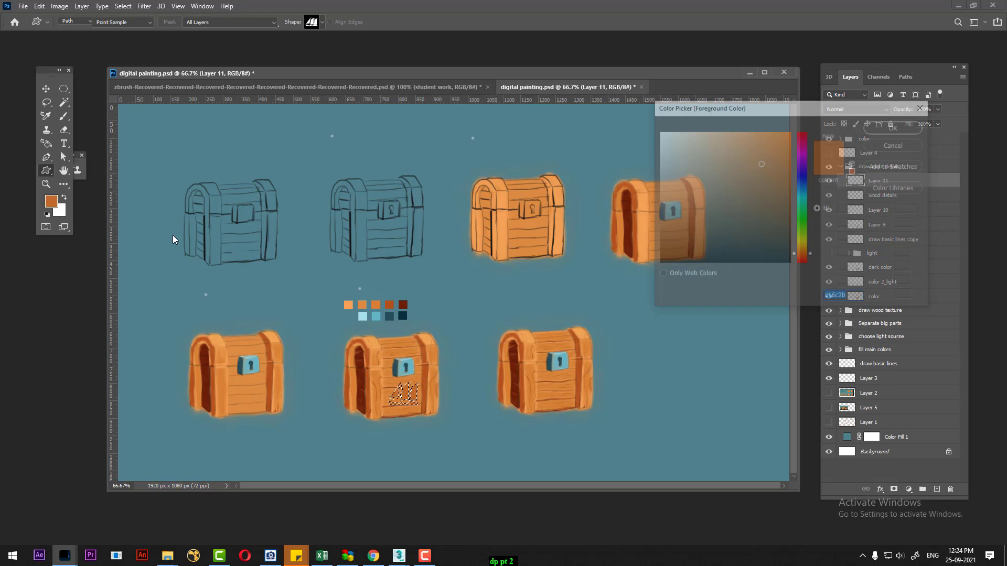
{"action": "left_click", "coordinate": [404, 305]}
{"action": "left_click", "coordinate": [903, 125]}
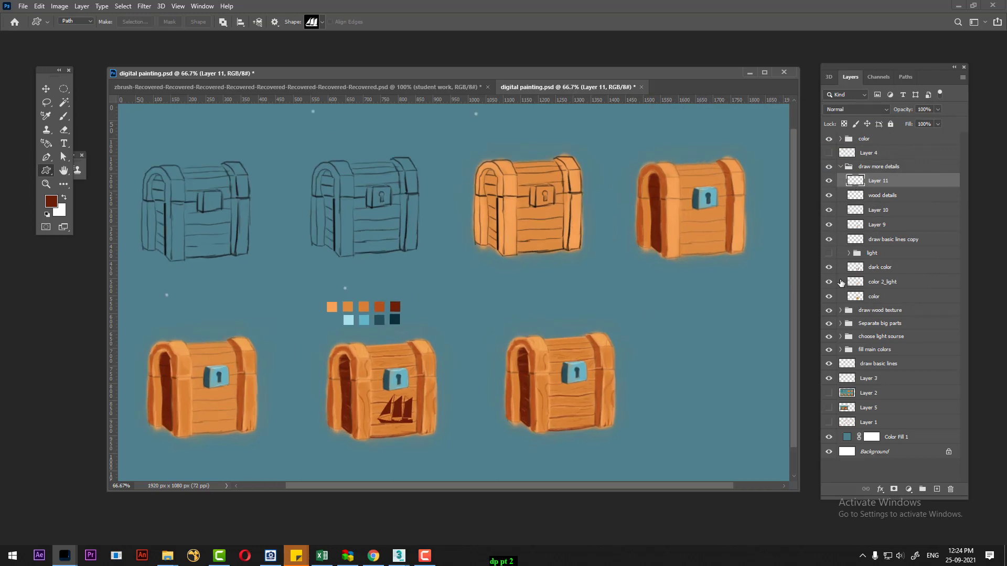
{"action": "key", "text": "ctrl+plus"}
{"action": "scroll", "coordinate": [649, 218], "scroll_direction": "down", "scroll_amount": 2}
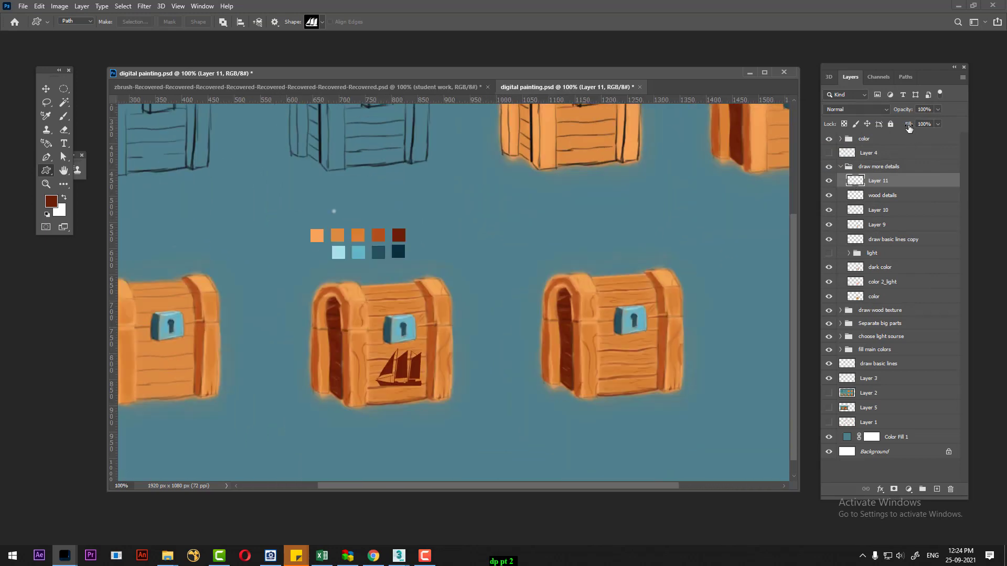
Blend the ship layer as Multiply with 72% fill.
{"action": "left_click", "coordinate": [859, 109]}
{"action": "left_click", "coordinate": [859, 151]}
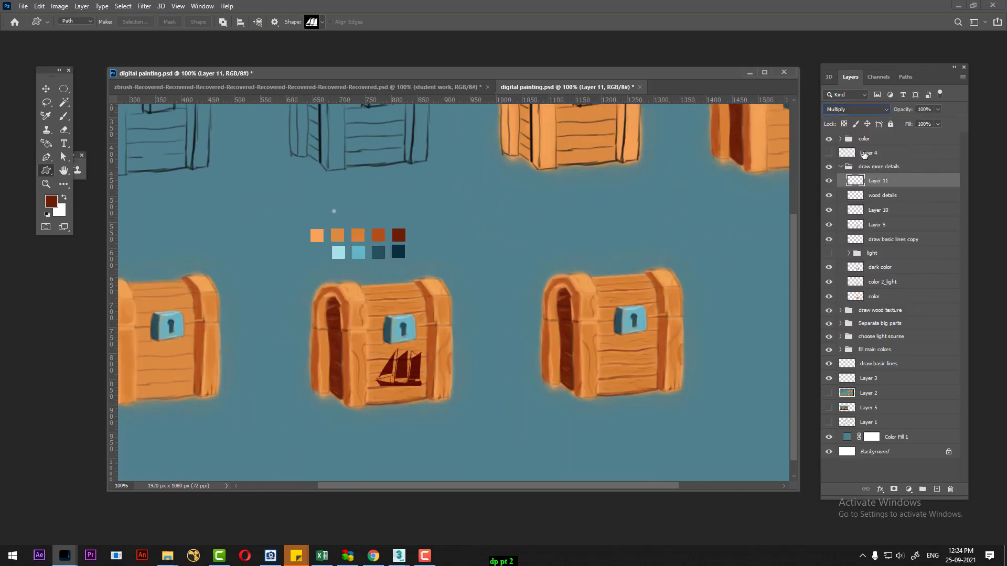
{"action": "mouse_move", "coordinate": [917, 126]}
{"action": "left_mouse_down"}
{"action": "mouse_move", "coordinate": [895, 131]}
{"action": "mouse_move", "coordinate": [886, 115]}
{"action": "left_mouse_up"}
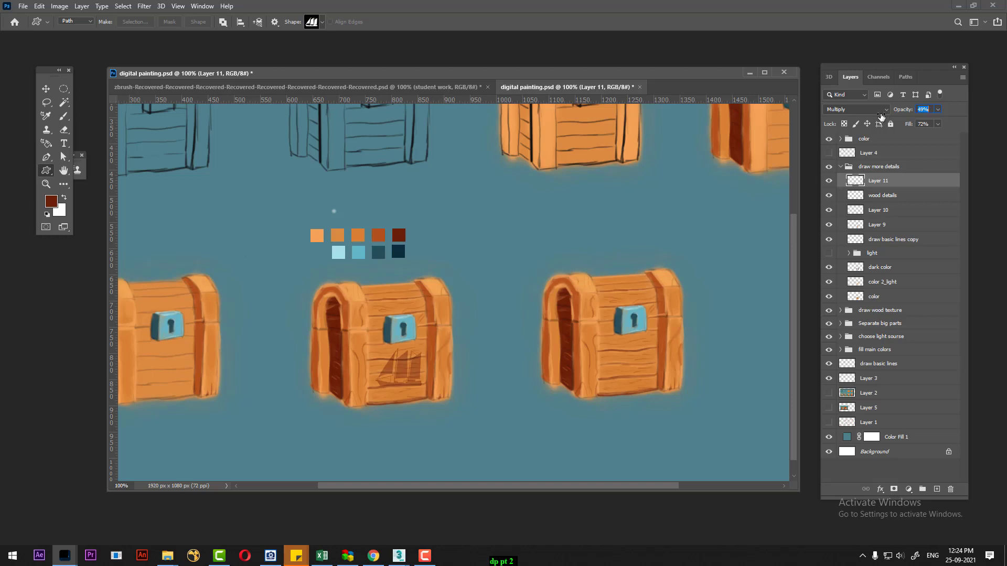
Set the ship layer to 49% opacity and move it onto the right chest's front beside its lock.
{"action": "left_click", "coordinate": [881, 113]}
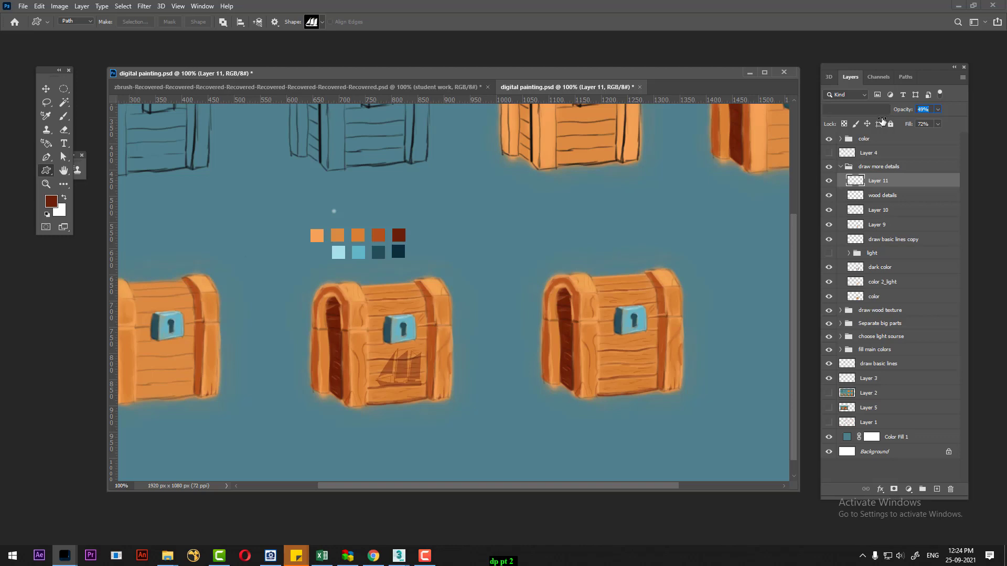
{"action": "left_click", "coordinate": [45, 89]}
{"action": "left_click_drag", "start_coordinate": [425, 393], "coordinate": [424, 391]}
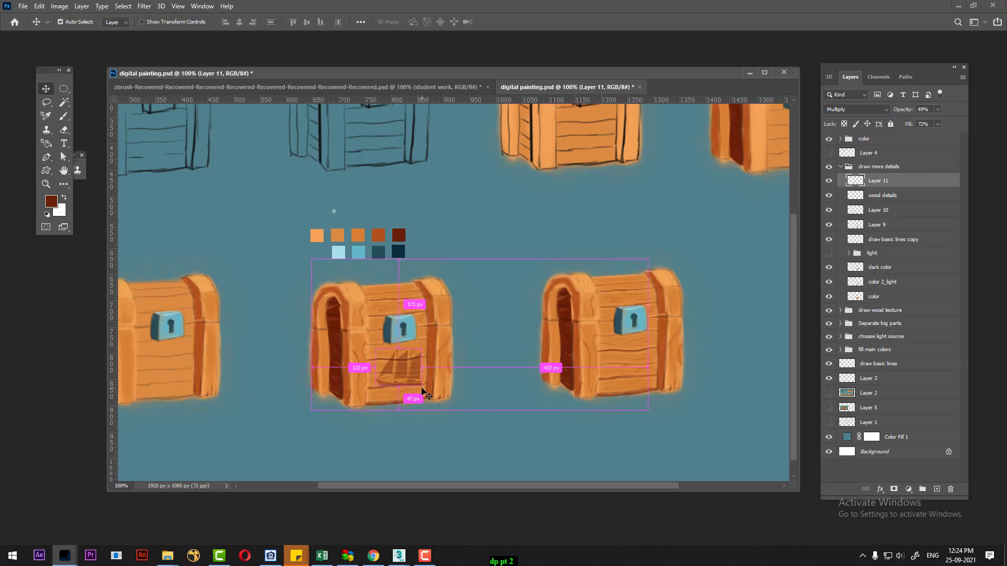
{"action": "key", "text": "ctrl+plus"}
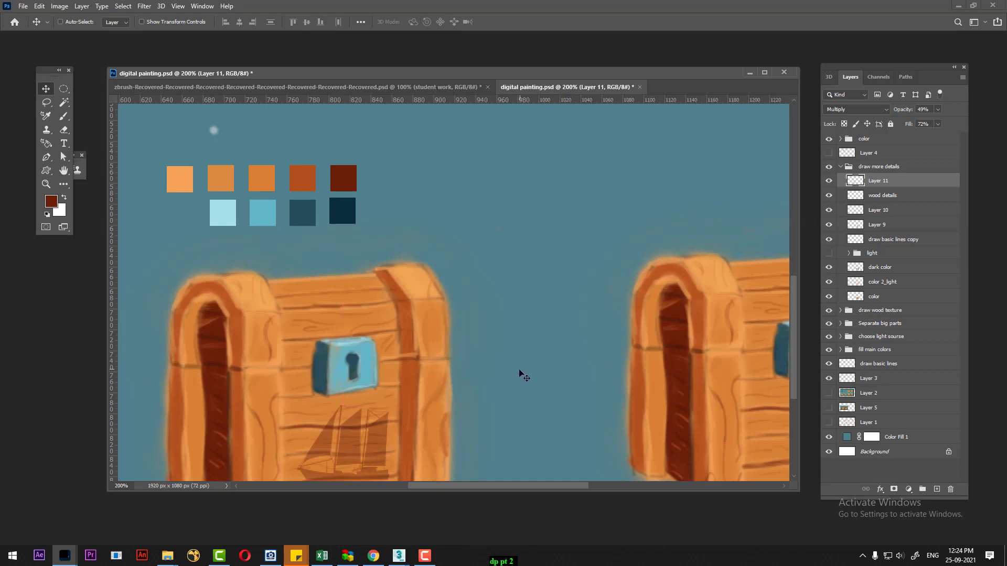
{"action": "key", "text": "ctrl+minus"}
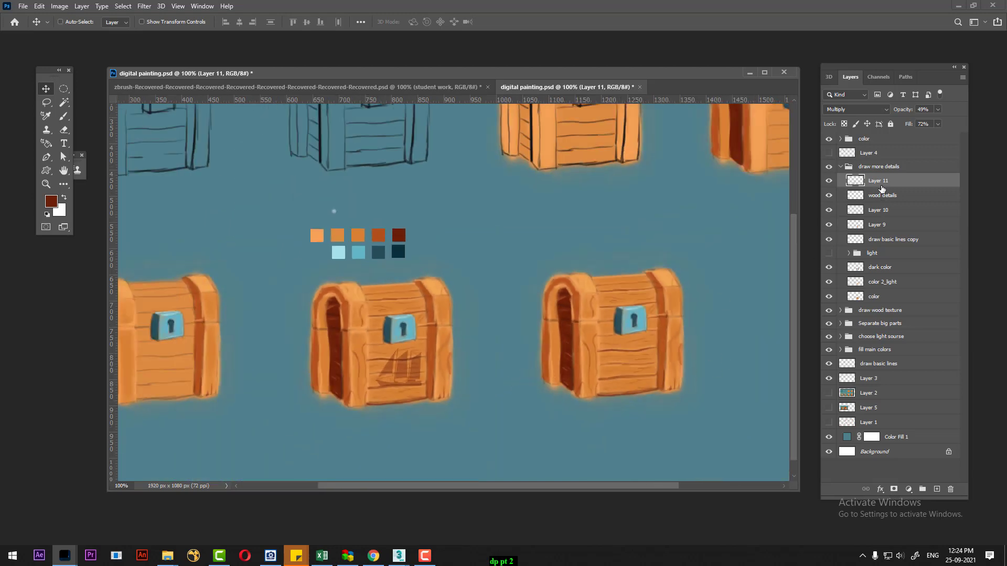
{"action": "left_click_drag", "start_coordinate": [411, 376], "coordinate": [637, 370]}
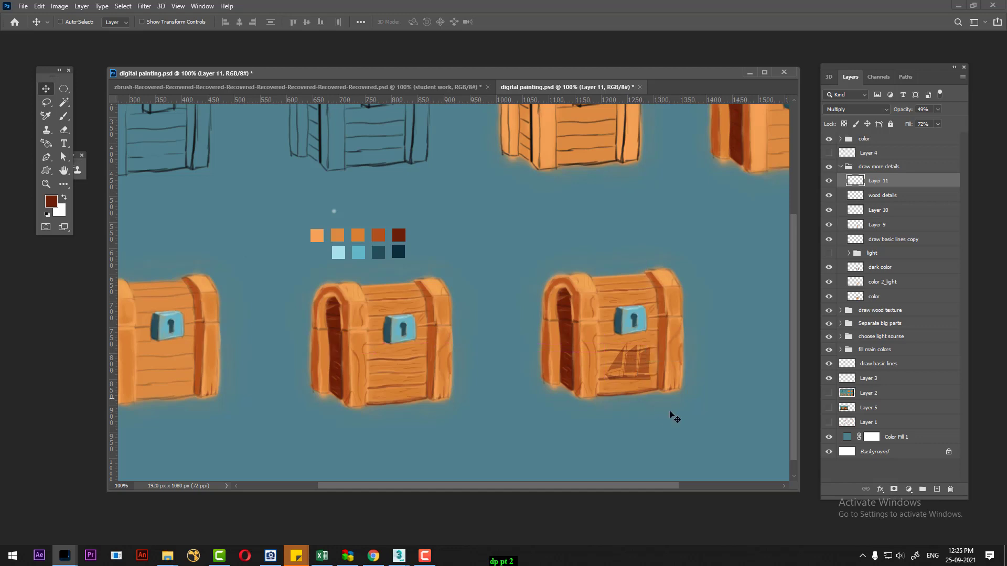
{"action": "key", "text": "Down"}
{"action": "key", "text": "Down"}
{"action": "key", "text": "Down"}
{"action": "key", "text": "Down"}
{"action": "key", "text": "Down"}
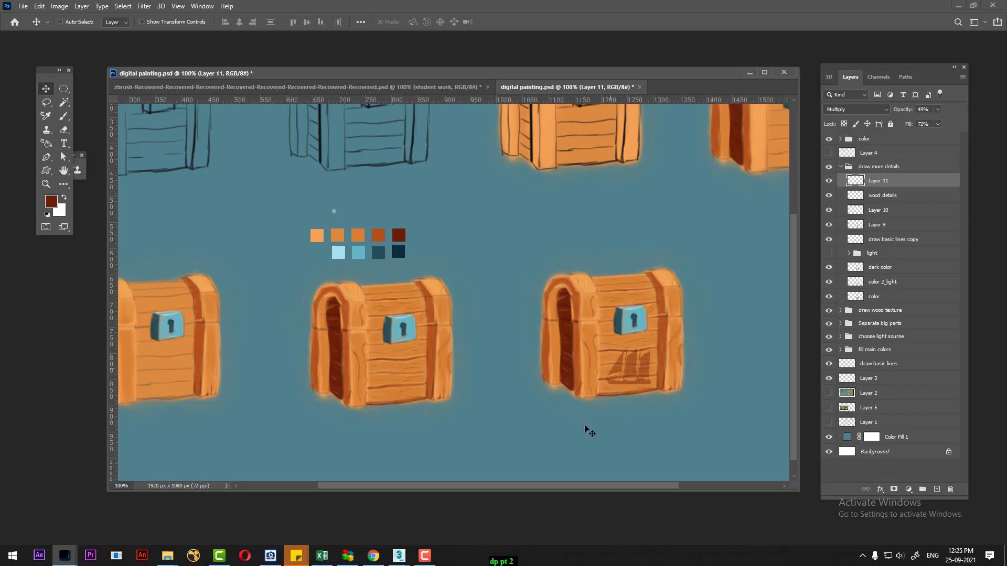
Place the ACDSee chest reference on the left and inspect its lock area.
{"action": "left_click", "coordinate": [270, 556]}
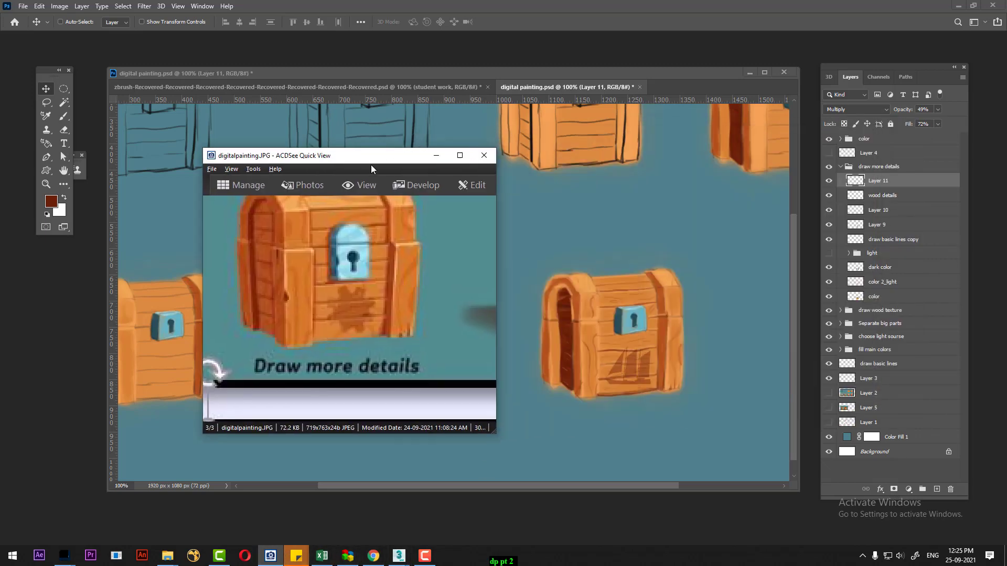
{"action": "left_click_drag", "start_coordinate": [844, 134], "coordinate": [345, 177]}
{"action": "left_click_drag", "start_coordinate": [335, 299], "coordinate": [309, 330]}
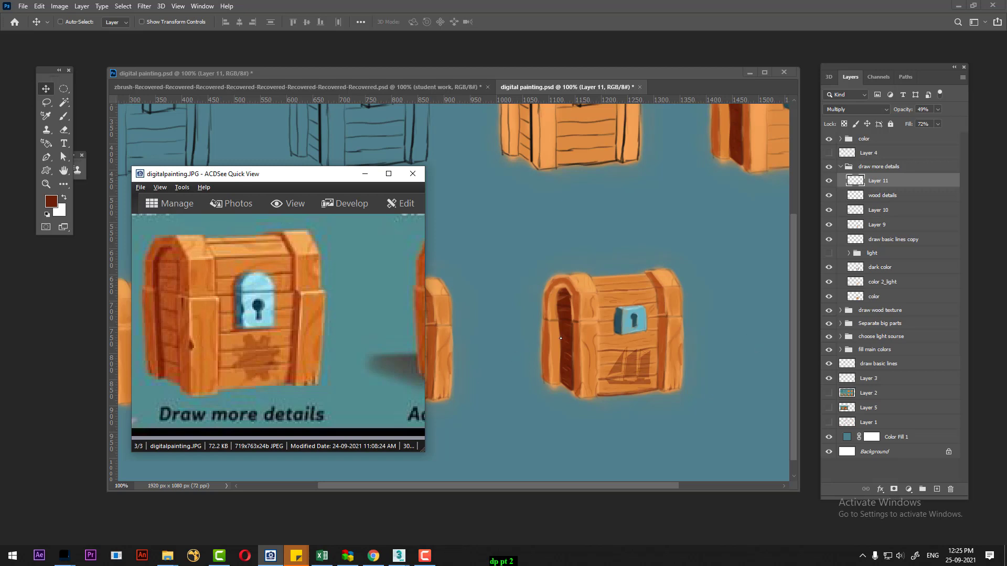
{"action": "key", "text": "plus"}
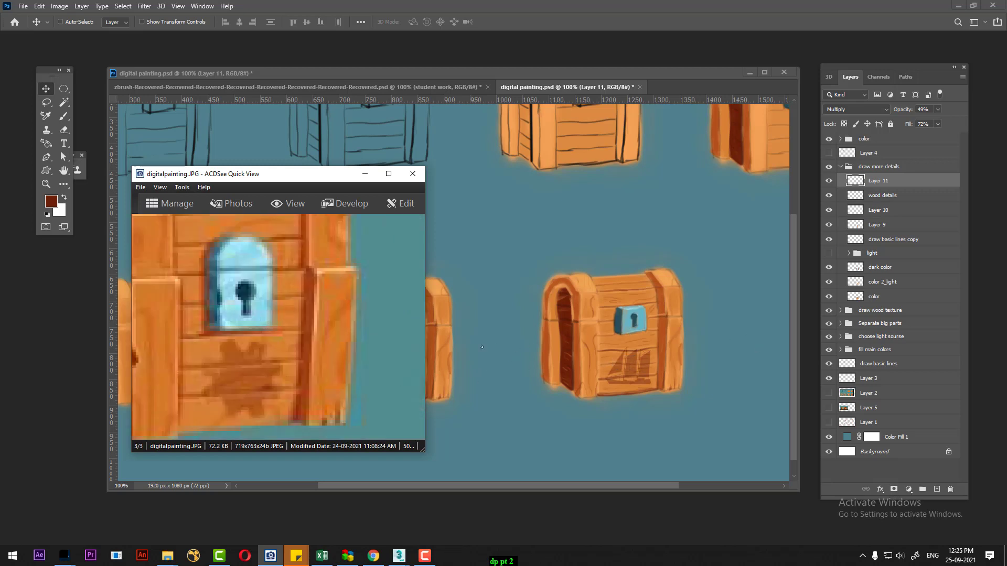
{"action": "left_click_drag", "start_coordinate": [285, 302], "coordinate": [422, 316]}
{"action": "key", "text": "minus"}
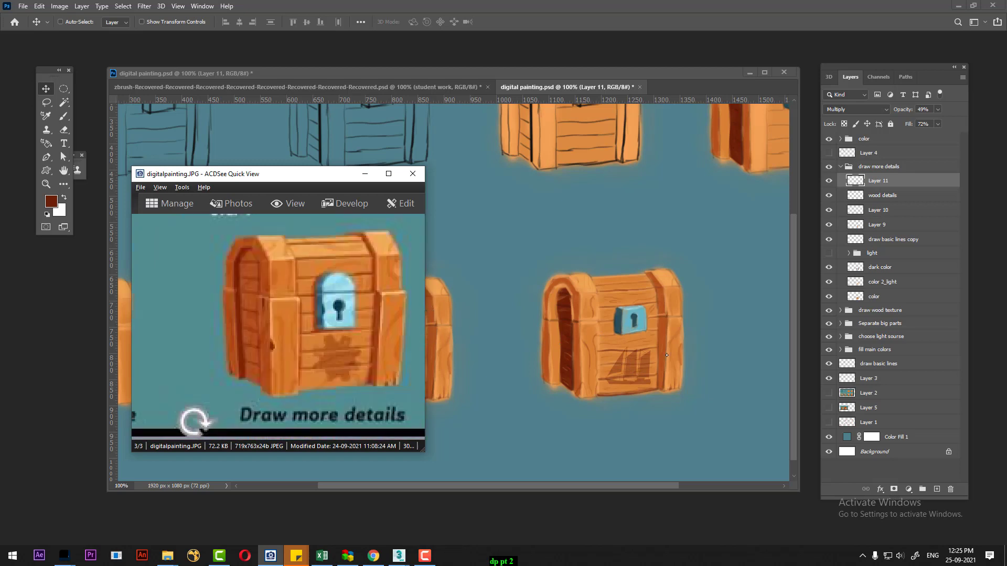
Zoom the painting to 200% and switch to the Brush tool.
{"action": "left_click", "coordinate": [755, 340]}
{"action": "key", "text": "ctrl+plus"}
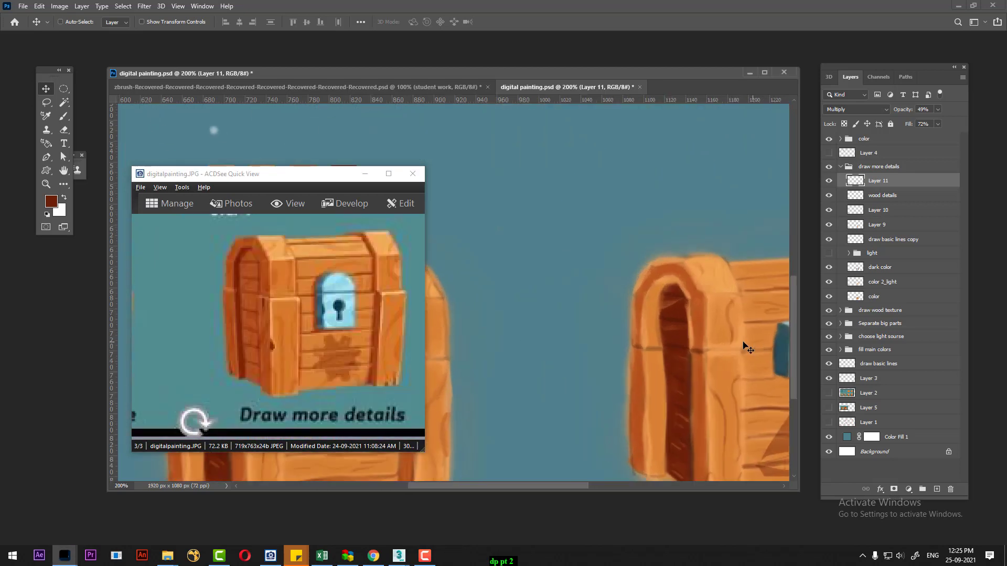
{"action": "key", "text": "b"}
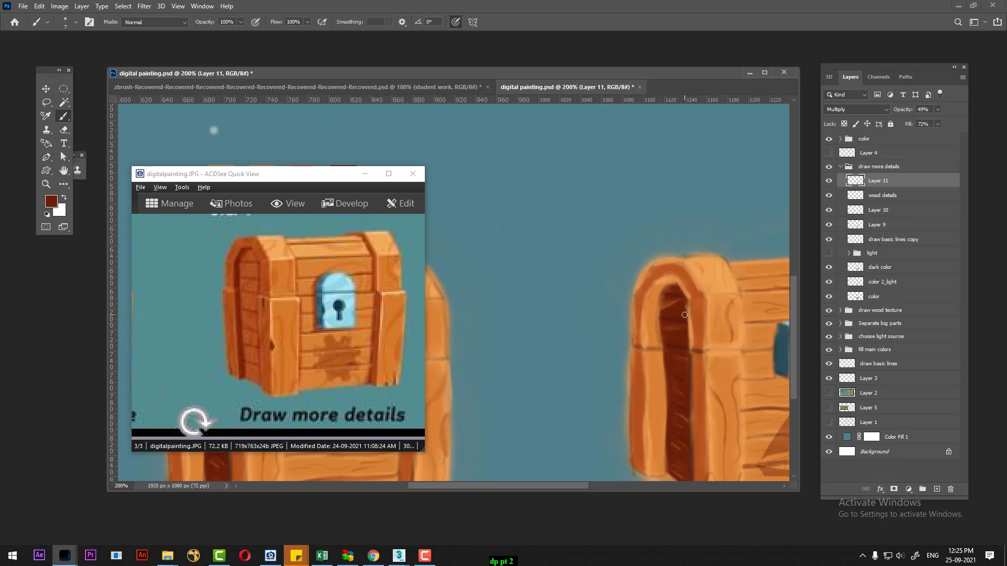
Enlarge the brush and add a new painting layer, undoing a trial orange dab.
{"action": "key", "text": "bracketright"}
{"action": "key", "text": "bracketright"}
{"action": "key", "text": "bracketright"}
{"action": "key", "text": "alt"}
{"action": "left_click", "coordinate": [752, 281], "text": "alt"}
{"action": "mouse_move", "coordinate": [681, 297]}
{"action": "left_mouse_down"}
{"action": "mouse_move", "coordinate": [666, 315]}
{"action": "mouse_move", "coordinate": [686, 300]}
{"action": "left_mouse_up"}
{"action": "left_click", "coordinate": [936, 489]}
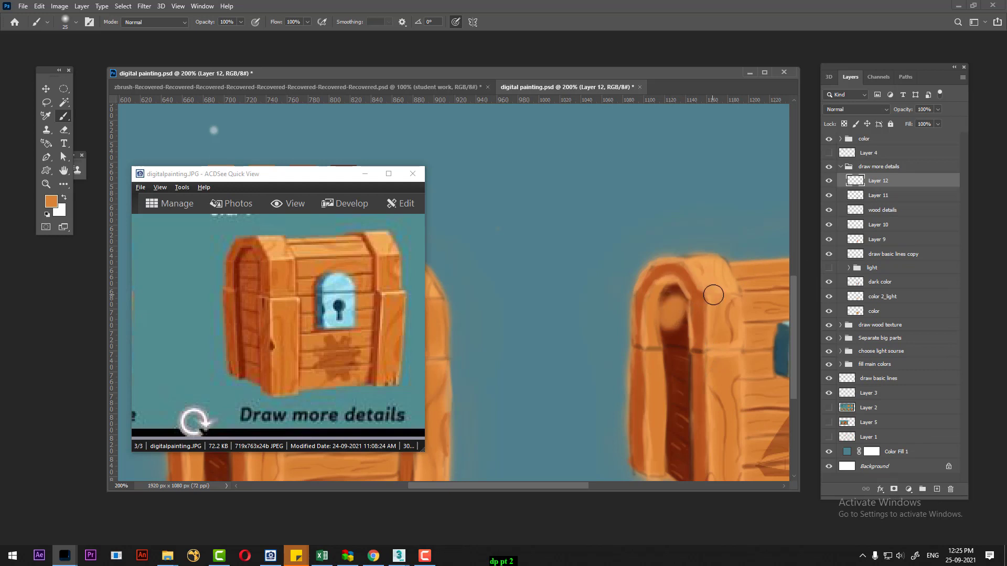
{"action": "key", "text": "ctrl+z"}
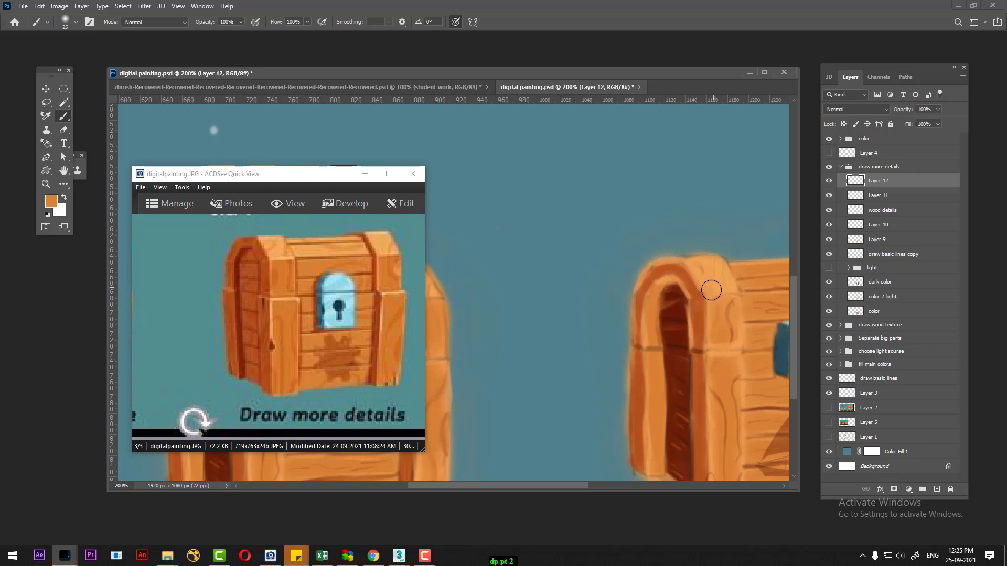
Sample the rust swatch and paint rust strokes inside the chest's arched opening.
{"action": "scroll", "coordinate": [693, 304], "scroll_direction": "down", "scroll_amount": 2}
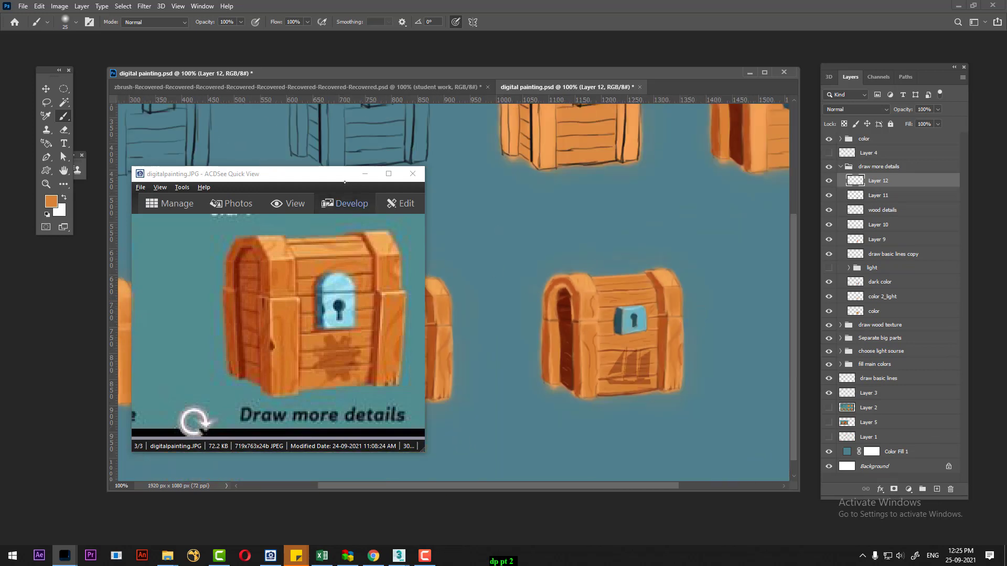
{"action": "left_click_drag", "start_coordinate": [348, 173], "coordinate": [234, 295]}
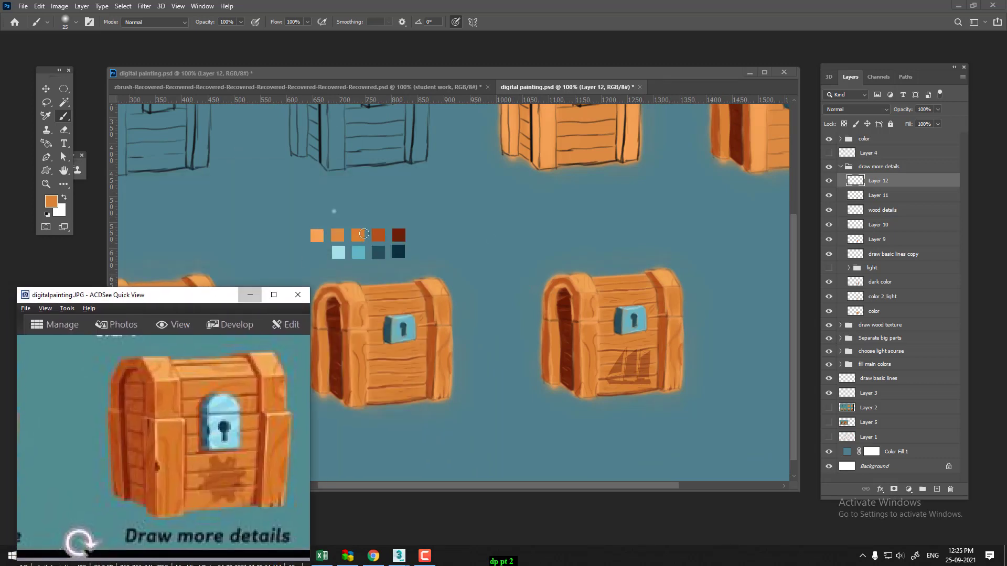
{"action": "key", "text": "alt"}
{"action": "left_click", "coordinate": [383, 216]}
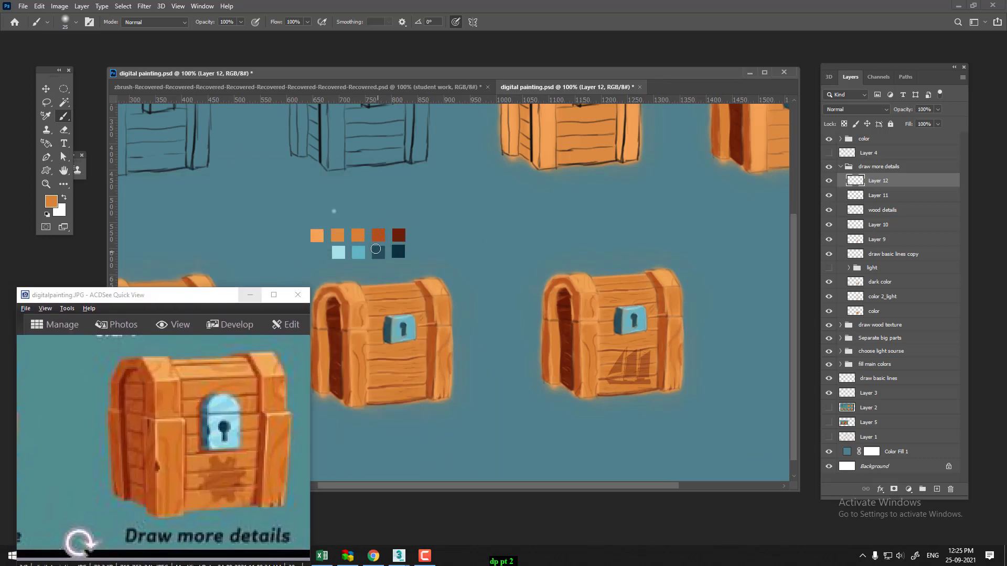
{"action": "key", "text": "alt"}
{"action": "left_click", "coordinate": [383, 235], "text": "alt"}
{"action": "scroll", "coordinate": [587, 296], "scroll_direction": "up", "scroll_amount": 3}
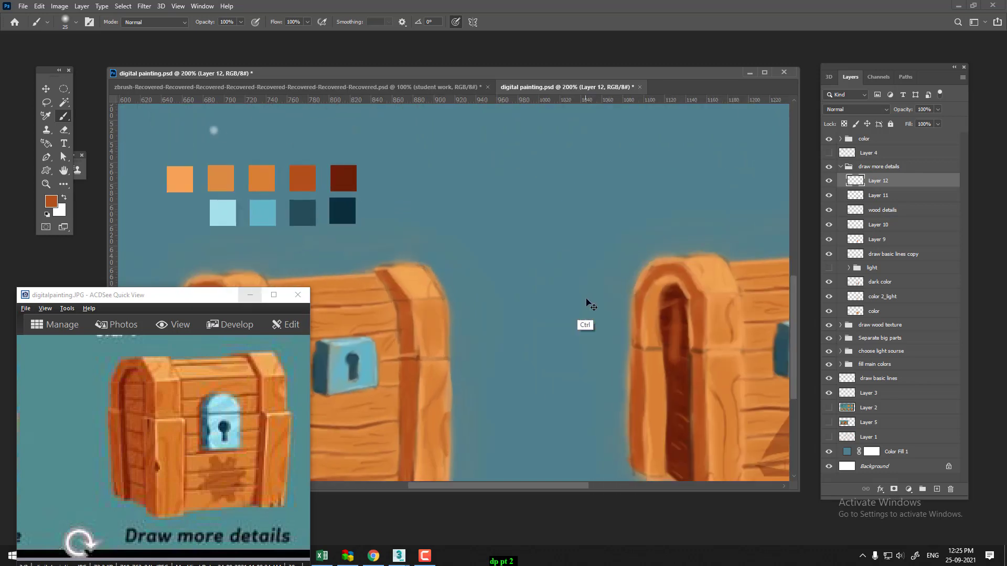
{"action": "mouse_move", "coordinate": [655, 234]}
{"action": "left_mouse_down"}
{"action": "mouse_move", "coordinate": [654, 270]}
{"action": "mouse_move", "coordinate": [647, 261]}
{"action": "mouse_move", "coordinate": [662, 278]}
{"action": "mouse_move", "coordinate": [650, 263]}
{"action": "mouse_move", "coordinate": [651, 277]}
{"action": "left_mouse_up"}
{"action": "mouse_move", "coordinate": [655, 317]}
{"action": "left_mouse_down"}
{"action": "mouse_move", "coordinate": [666, 310]}
{"action": "mouse_move", "coordinate": [656, 314]}
{"action": "mouse_move", "coordinate": [669, 326]}
{"action": "mouse_move", "coordinate": [665, 366]}
{"action": "left_mouse_up"}
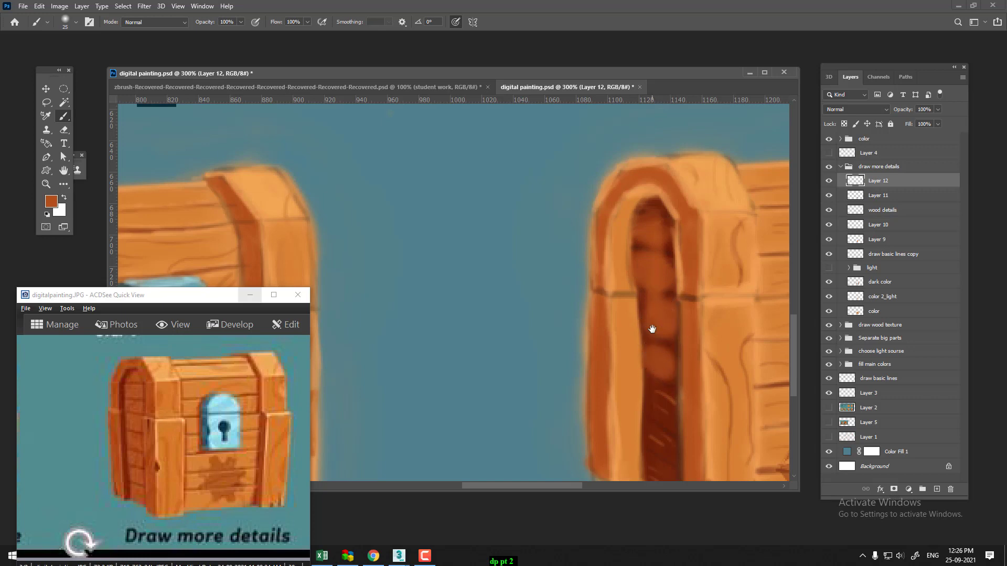
With a smaller brush, smooth the dark spots and plank seams inside the opening.
{"action": "left_click_drag", "start_coordinate": [652, 331], "coordinate": [636, 254]}
{"action": "mouse_move", "coordinate": [632, 299]}
{"action": "left_mouse_down"}
{"action": "mouse_move", "coordinate": [645, 328]}
{"action": "mouse_move", "coordinate": [636, 345]}
{"action": "mouse_move", "coordinate": [636, 288]}
{"action": "mouse_move", "coordinate": [644, 311]}
{"action": "mouse_move", "coordinate": [636, 267]}
{"action": "mouse_move", "coordinate": [648, 289]}
{"action": "mouse_move", "coordinate": [648, 260]}
{"action": "mouse_move", "coordinate": [631, 246]}
{"action": "mouse_move", "coordinate": [623, 273]}
{"action": "mouse_move", "coordinate": [642, 282]}
{"action": "left_mouse_up"}
{"action": "key", "text": "bracketleft"}
{"action": "mouse_move", "coordinate": [626, 212]}
{"action": "left_mouse_down"}
{"action": "mouse_move", "coordinate": [650, 207]}
{"action": "mouse_move", "coordinate": [622, 236]}
{"action": "mouse_move", "coordinate": [646, 243]}
{"action": "left_mouse_up"}
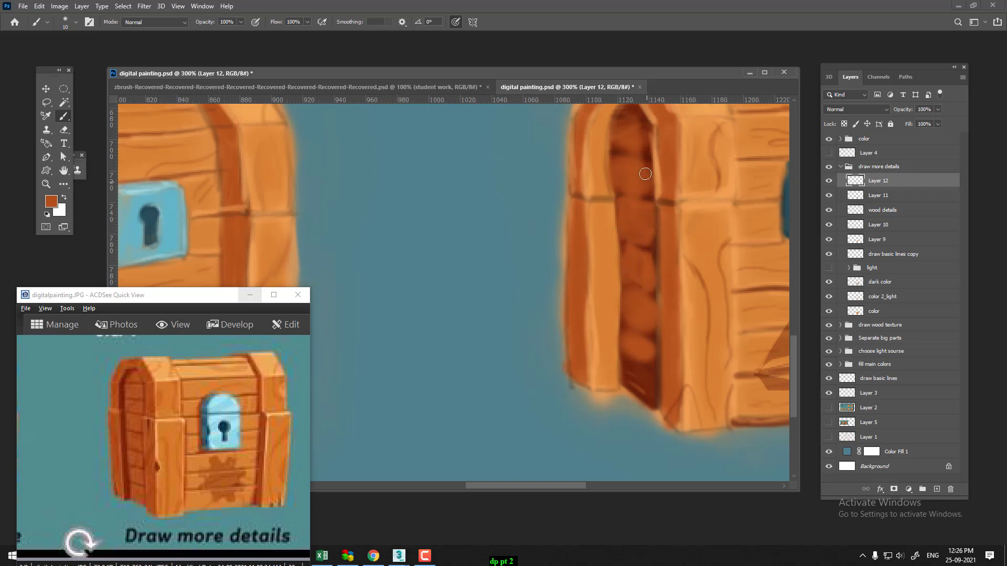
{"action": "mouse_move", "coordinate": [645, 173]}
{"action": "left_mouse_down"}
{"action": "mouse_move", "coordinate": [645, 191]}
{"action": "mouse_move", "coordinate": [640, 153]}
{"action": "mouse_move", "coordinate": [618, 144]}
{"action": "mouse_move", "coordinate": [647, 139]}
{"action": "mouse_move", "coordinate": [630, 125]}
{"action": "left_mouse_up"}
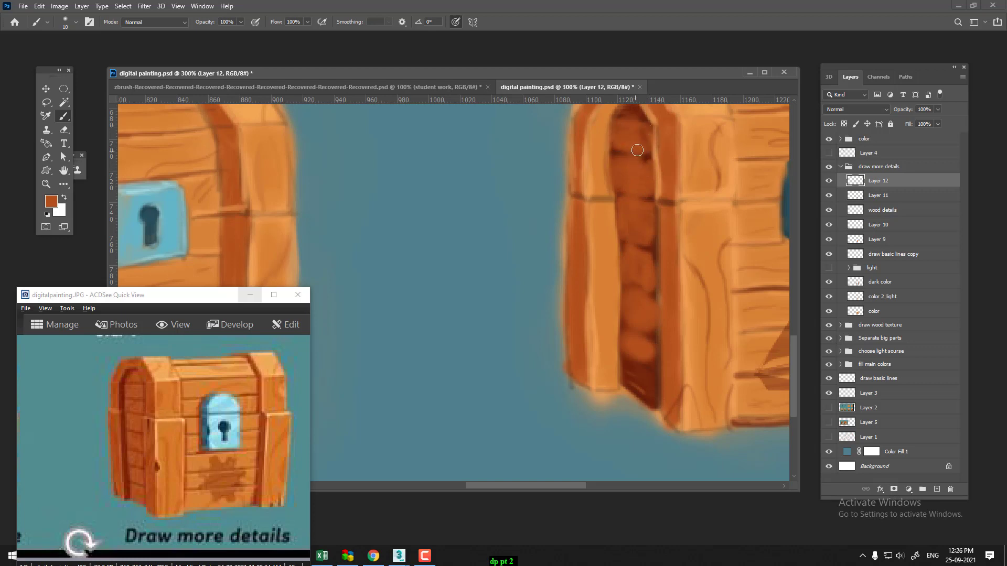
{"action": "scroll", "coordinate": [638, 152], "scroll_direction": "up", "scroll_amount": 2}
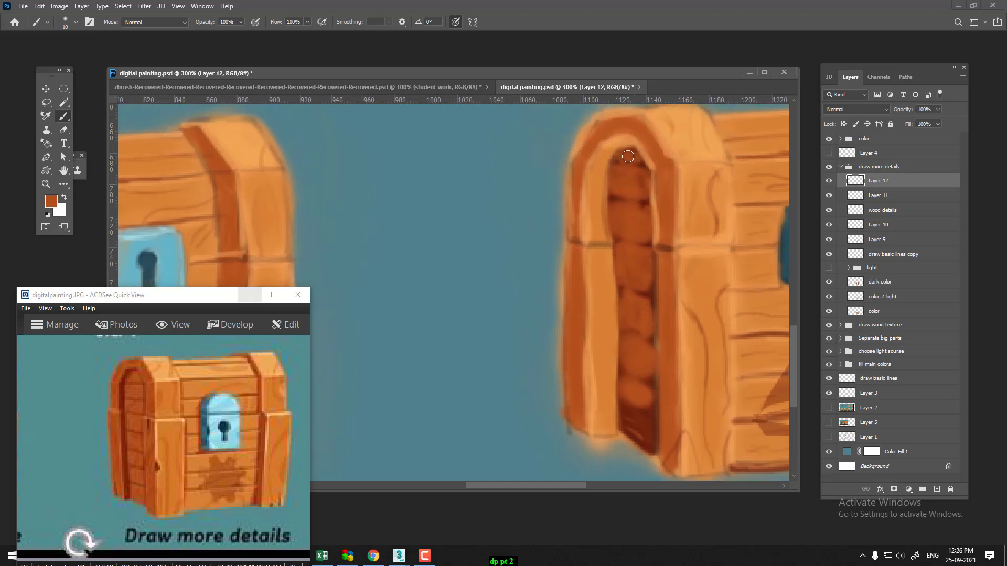
{"action": "left_click_drag", "start_coordinate": [639, 206], "coordinate": [651, 201]}
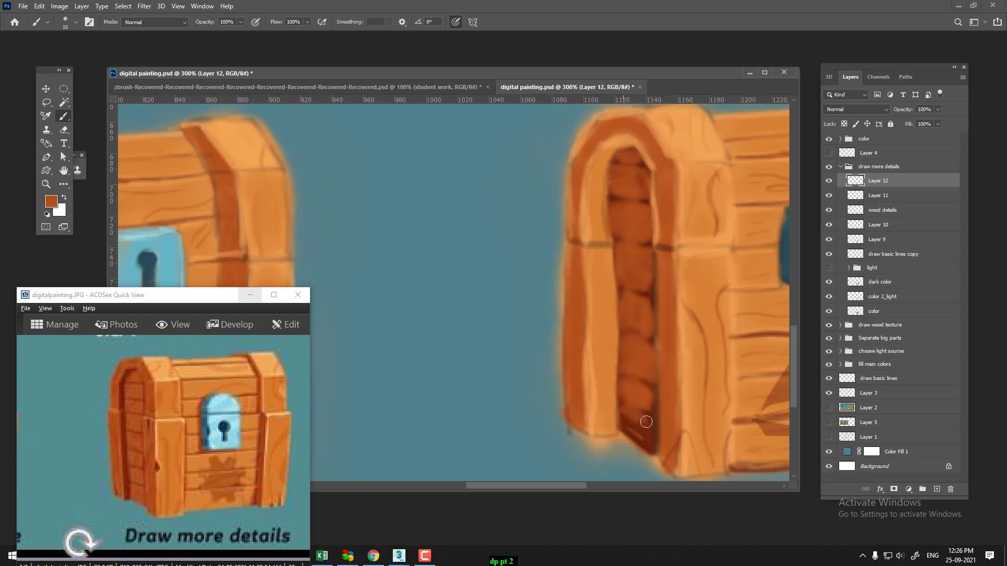
{"action": "mouse_move", "coordinate": [627, 408]}
{"action": "left_mouse_down"}
{"action": "mouse_move", "coordinate": [636, 433]}
{"action": "mouse_move", "coordinate": [646, 403]}
{"action": "left_mouse_up"}
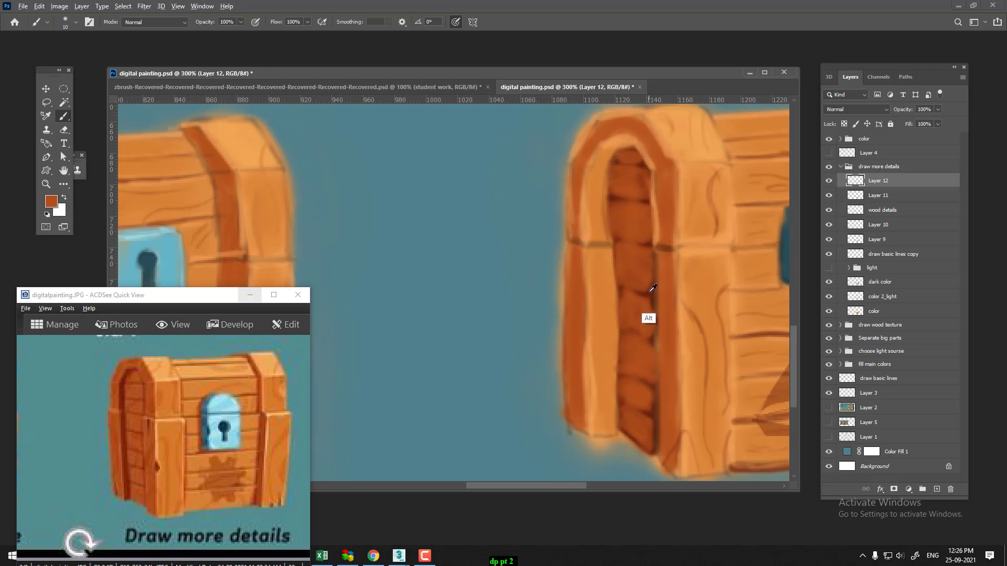
Shade the inner top arch dark brown, then glaze it at 44% brush opacity.
{"action": "left_click", "coordinate": [650, 321], "text": "alt"}
{"action": "left_click_drag", "start_coordinate": [631, 145], "coordinate": [613, 162]}
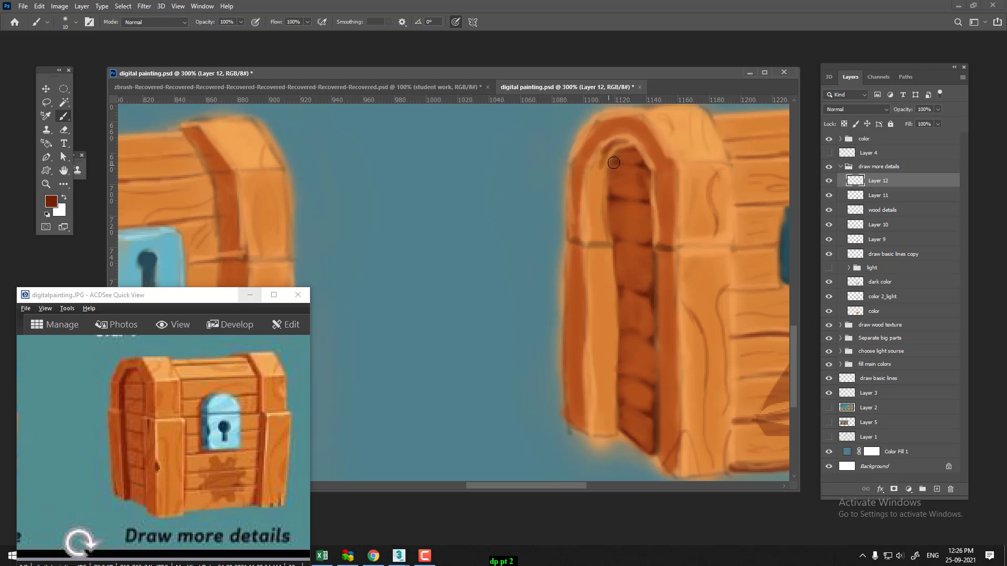
{"action": "key", "text": "bracketright"}
{"action": "key", "text": "bracketright"}
{"action": "key", "text": "bracketright"}
{"action": "key", "text": "bracketleft"}
{"action": "key", "text": "bracketleft"}
{"action": "key", "text": "bracketleft"}
{"action": "mouse_move", "coordinate": [631, 140]}
{"action": "left_mouse_down"}
{"action": "mouse_move", "coordinate": [590, 163]}
{"action": "mouse_move", "coordinate": [597, 178]}
{"action": "left_mouse_up"}
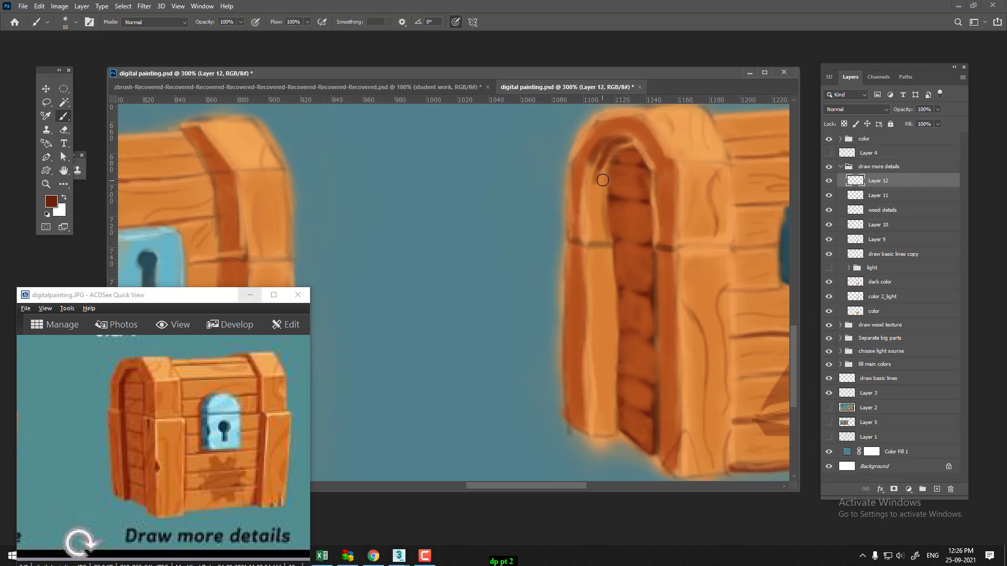
{"action": "key", "text": "bracketright"}
{"action": "key", "text": "bracketright"}
{"action": "left_click", "coordinate": [606, 173]}
{"action": "left_click_drag", "start_coordinate": [209, 24], "coordinate": [186, 24]}
{"action": "mouse_move", "coordinate": [626, 142]}
{"action": "left_mouse_down"}
{"action": "mouse_move", "coordinate": [602, 166]}
{"action": "mouse_move", "coordinate": [609, 275]}
{"action": "left_mouse_up"}
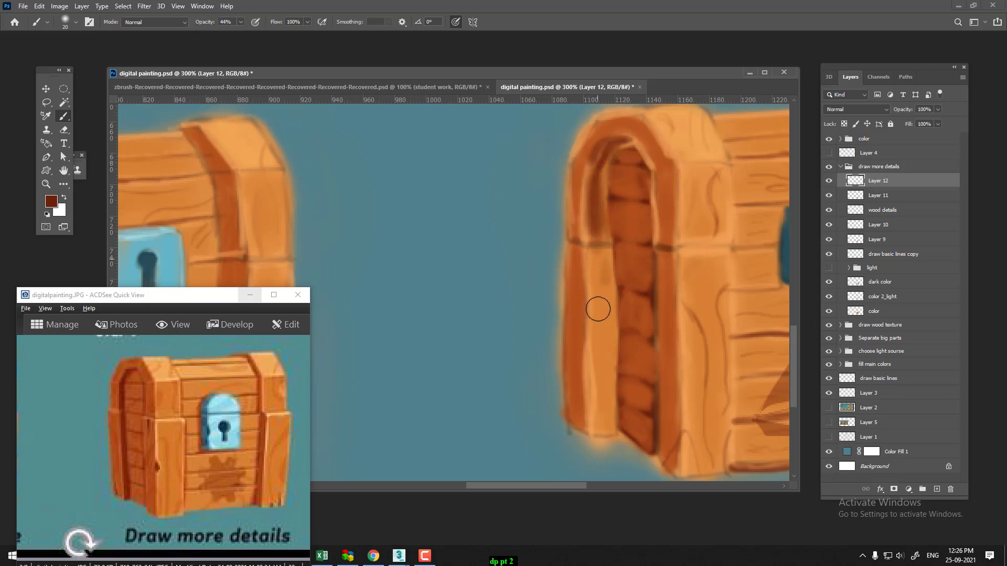
Paint dark brown shading down the opening's inner left post to the bottom.
{"action": "left_click_drag", "start_coordinate": [603, 238], "coordinate": [590, 367]}
{"action": "left_click_drag", "start_coordinate": [601, 257], "coordinate": [600, 384]}
{"action": "left_click_drag", "start_coordinate": [598, 312], "coordinate": [599, 419]}
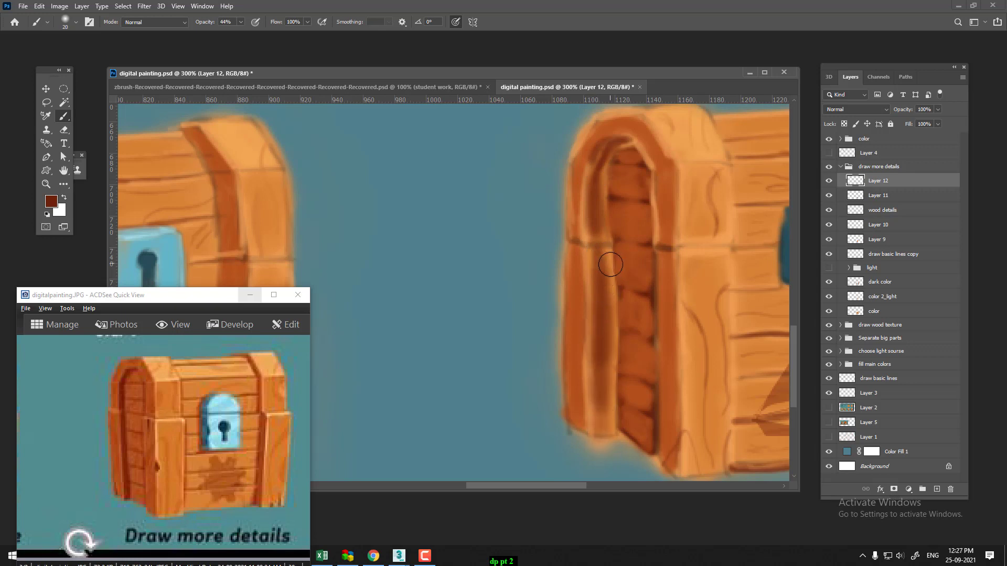
{"action": "key", "text": "bracketleft"}
{"action": "key", "text": "bracketleft"}
{"action": "left_click_drag", "start_coordinate": [599, 251], "coordinate": [613, 378]}
{"action": "mouse_move", "coordinate": [615, 330]}
{"action": "left_mouse_down"}
{"action": "mouse_move", "coordinate": [612, 425]}
{"action": "mouse_move", "coordinate": [592, 440]}
{"action": "mouse_move", "coordinate": [596, 416]}
{"action": "left_mouse_up"}
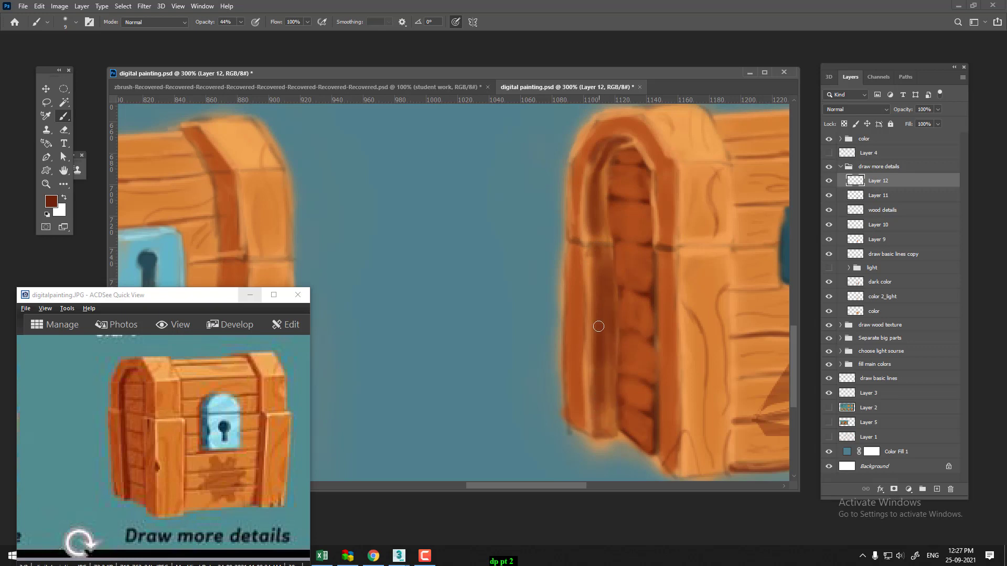
{"action": "left_click_drag", "start_coordinate": [594, 252], "coordinate": [597, 360]}
{"action": "mouse_move", "coordinate": [596, 312]}
{"action": "left_mouse_down"}
{"action": "mouse_move", "coordinate": [593, 404]}
{"action": "mouse_move", "coordinate": [609, 407]}
{"action": "mouse_move", "coordinate": [610, 428]}
{"action": "mouse_move", "coordinate": [595, 434]}
{"action": "left_mouse_up"}
{"action": "mouse_move", "coordinate": [597, 399]}
{"action": "left_mouse_down"}
{"action": "mouse_move", "coordinate": [594, 419]}
{"action": "mouse_move", "coordinate": [603, 421]}
{"action": "left_mouse_up"}
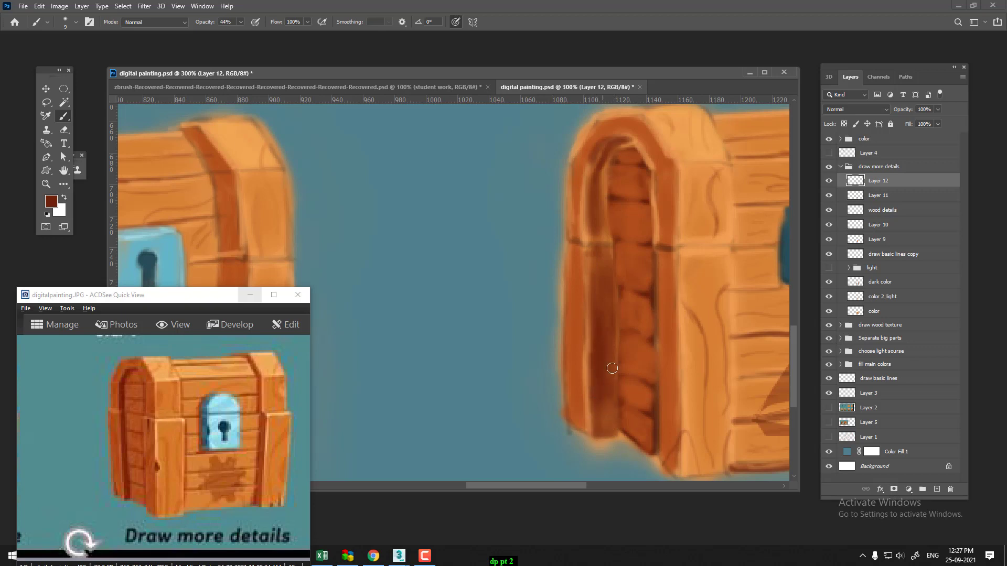
Darken the arch's inner left edge from the top down to the seam.
{"action": "mouse_move", "coordinate": [608, 270]}
{"action": "left_mouse_down"}
{"action": "mouse_move", "coordinate": [592, 246]}
{"action": "mouse_move", "coordinate": [594, 309]}
{"action": "mouse_move", "coordinate": [597, 249]}
{"action": "left_mouse_up"}
{"action": "mouse_move", "coordinate": [597, 149]}
{"action": "left_mouse_down"}
{"action": "mouse_move", "coordinate": [588, 236]}
{"action": "mouse_move", "coordinate": [607, 158]}
{"action": "mouse_move", "coordinate": [628, 141]}
{"action": "mouse_move", "coordinate": [650, 163]}
{"action": "left_mouse_up"}
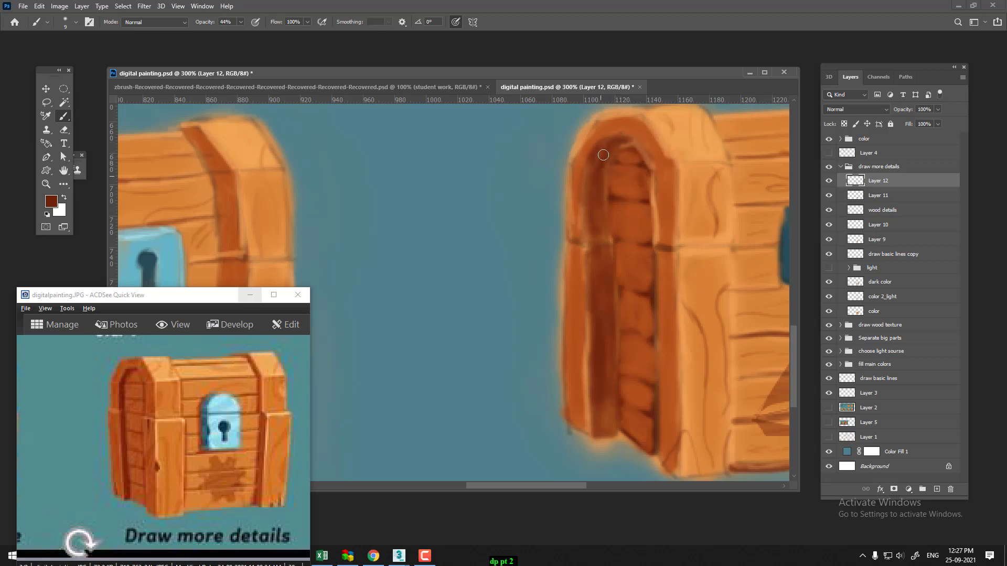
{"action": "left_click_drag", "start_coordinate": [604, 149], "coordinate": [600, 233]}
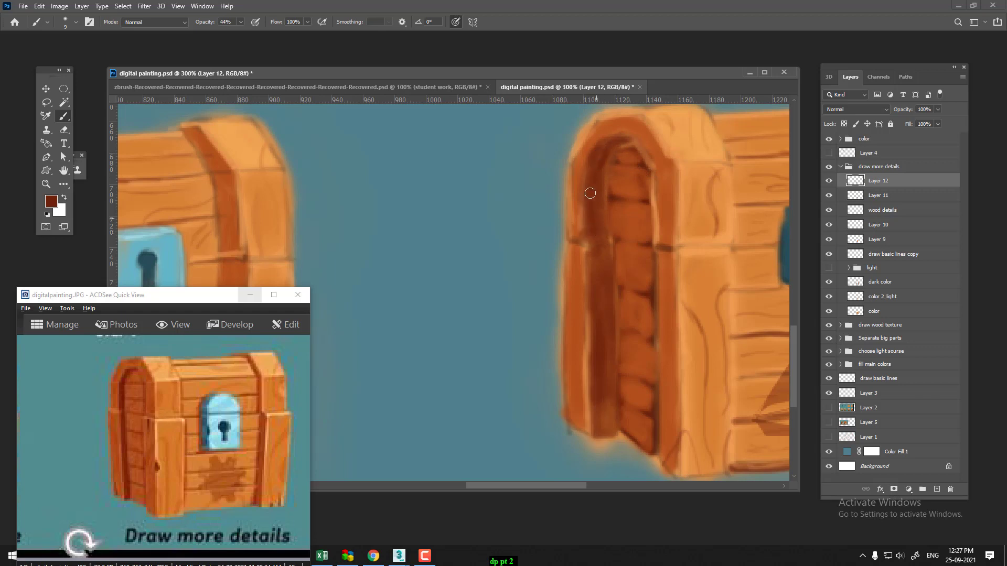
{"action": "left_click_drag", "start_coordinate": [607, 239], "coordinate": [604, 170]}
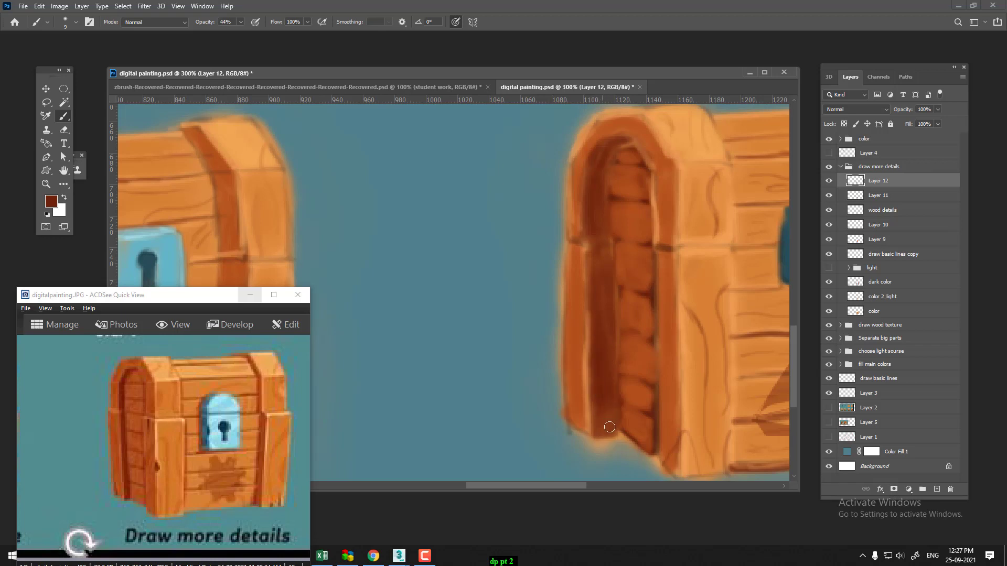
Review all chests zoomed out, sample the right chest's orange wood, and zoom into its lower front.
{"action": "key", "text": "ctrl+minus"}
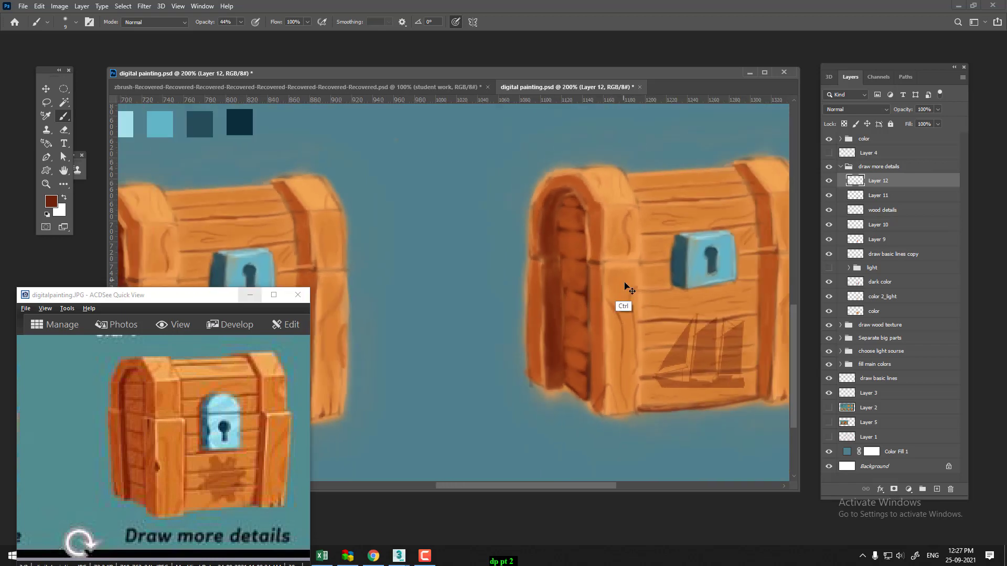
{"action": "key", "text": "ctrl+minus"}
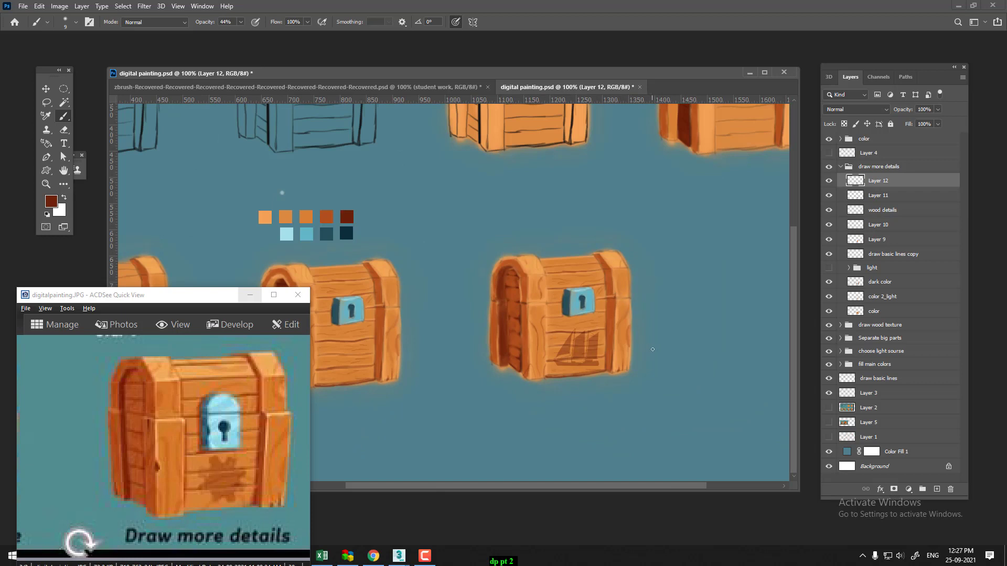
{"action": "key", "text": "ctrl+plus"}
{"action": "key", "text": "ctrl+plus"}
{"action": "left_click_drag", "start_coordinate": [695, 396], "coordinate": [663, 284]}
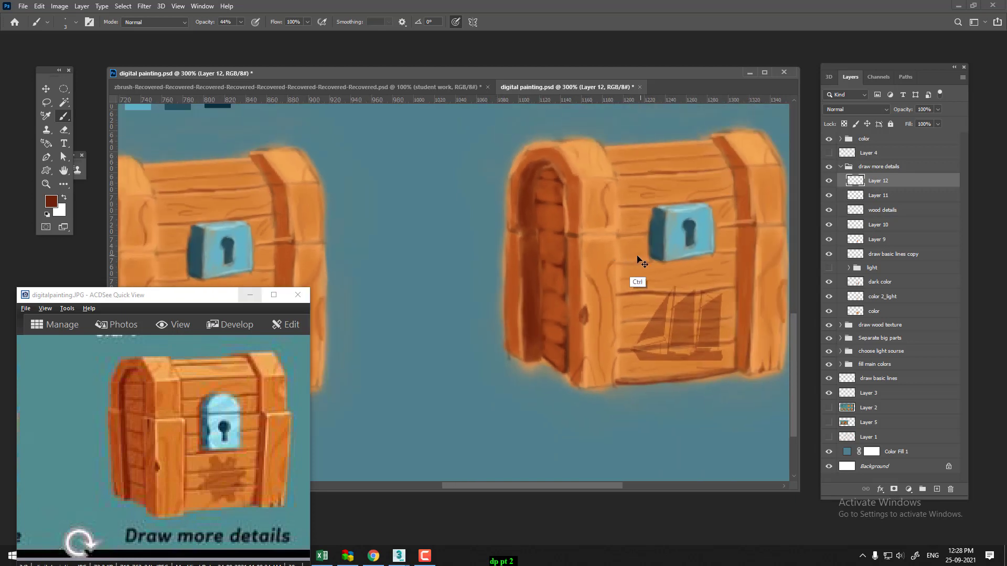
{"action": "key", "text": "ctrl+minus"}
{"action": "left_click", "coordinate": [598, 280], "text": "alt"}
{"action": "key", "text": "ctrl+plus"}
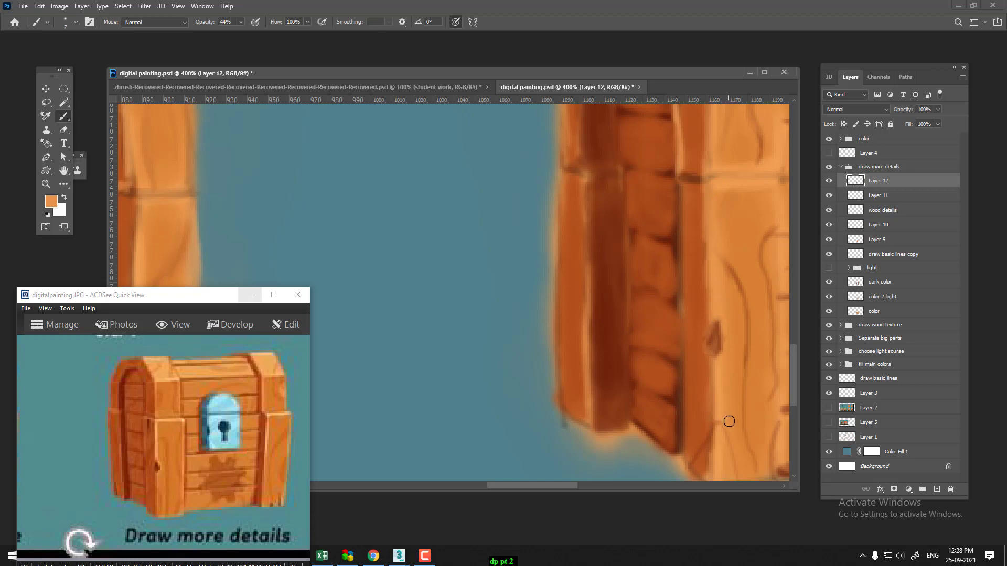
Sample oranges from the front plank and paint over its dark grain lines with lighter strokes.
{"action": "left_click", "coordinate": [733, 394], "text": "alt"}
{"action": "scroll", "coordinate": [728, 383], "scroll_direction": "down", "scroll_amount": 2}
{"action": "scroll", "coordinate": [723, 367], "scroll_direction": "down", "scroll_amount": 3}
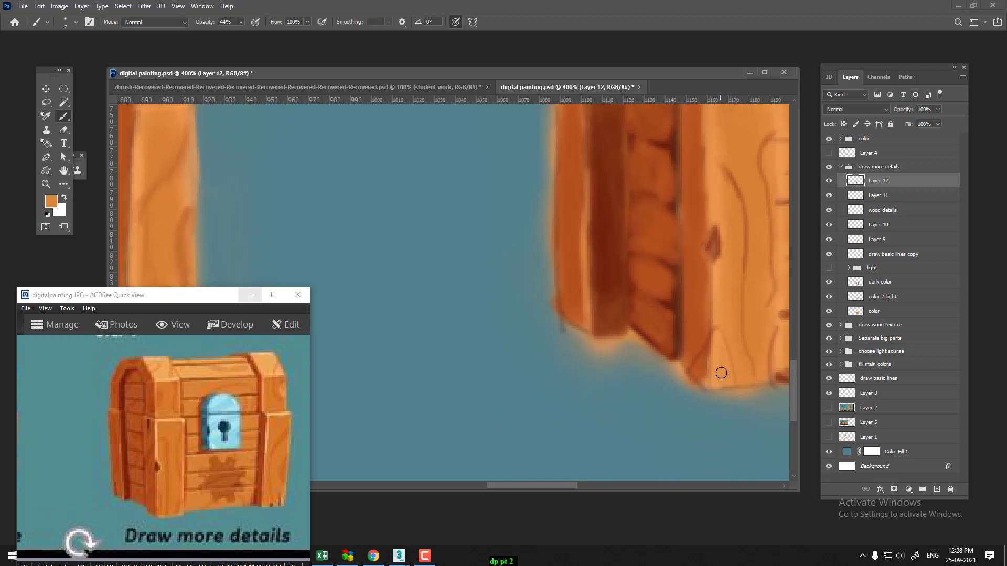
{"action": "left_click_drag", "start_coordinate": [721, 373], "coordinate": [723, 356]}
{"action": "left_click_drag", "start_coordinate": [705, 277], "coordinate": [703, 299]}
{"action": "left_click", "coordinate": [699, 305], "text": "alt"}
{"action": "left_click_drag", "start_coordinate": [722, 377], "coordinate": [725, 343]}
{"action": "left_click", "coordinate": [725, 342], "text": "alt"}
{"action": "key", "text": "ctrl+minus"}
{"action": "key", "text": "ctrl+minus"}
{"action": "key", "text": "ctrl+minus"}
{"action": "key", "text": "ctrl+minus"}
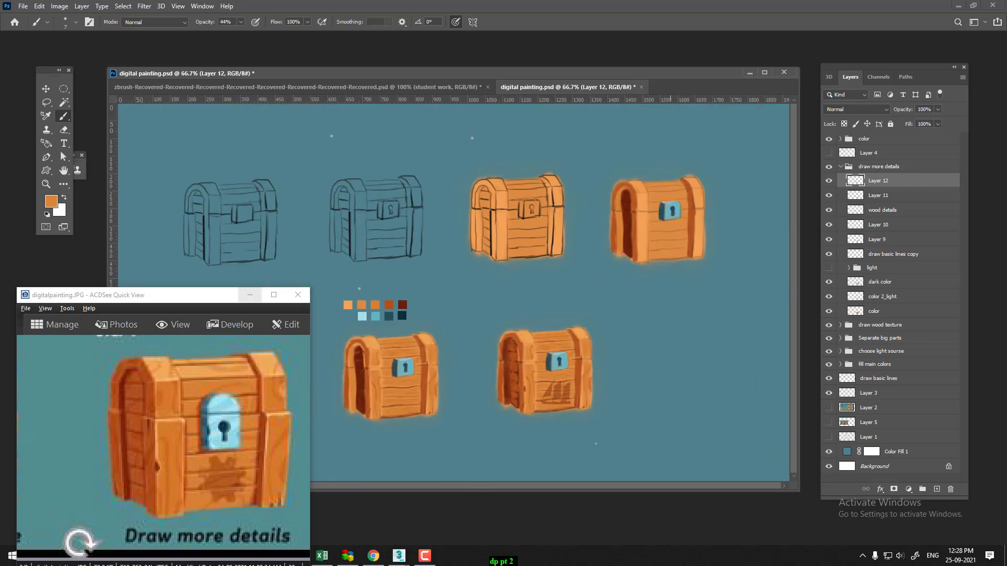